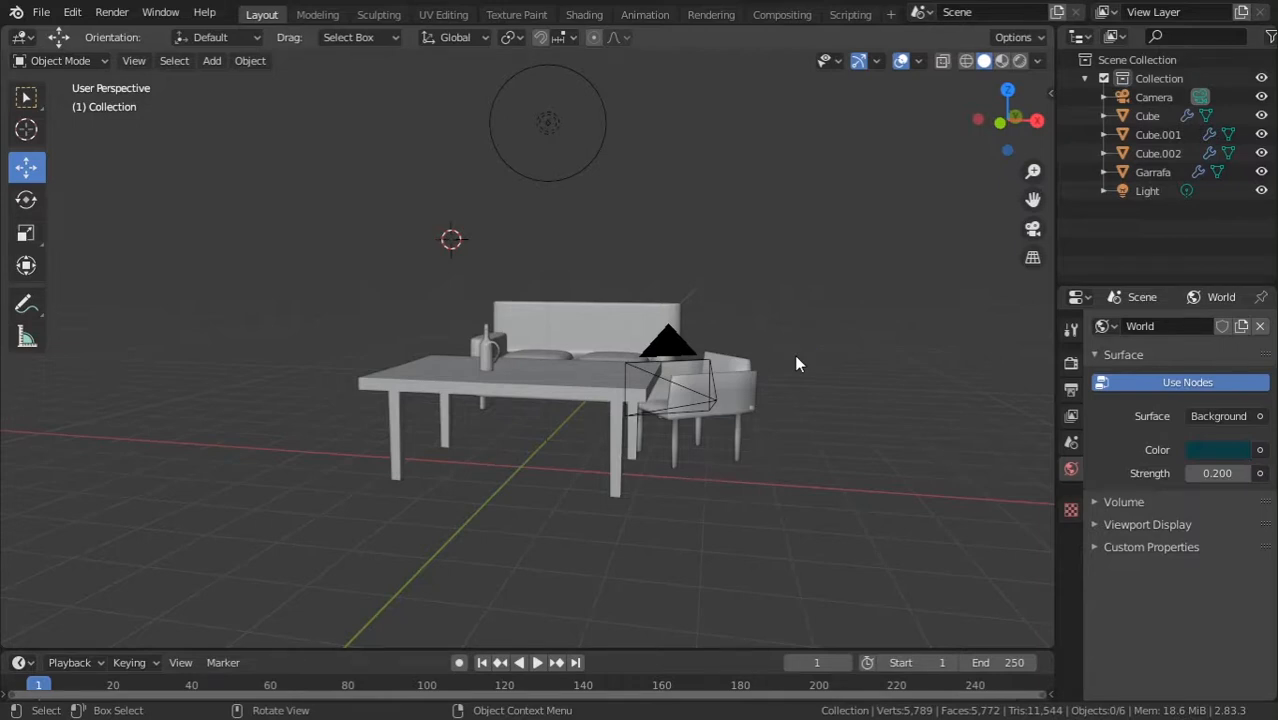
# Step: Open the table in Edit Mode and examine its Mirror modifier settings
pyautogui.moveTo(710, 320); pyautogui.dragTo(542, 370, button='middle')
pyautogui.click(545, 368)
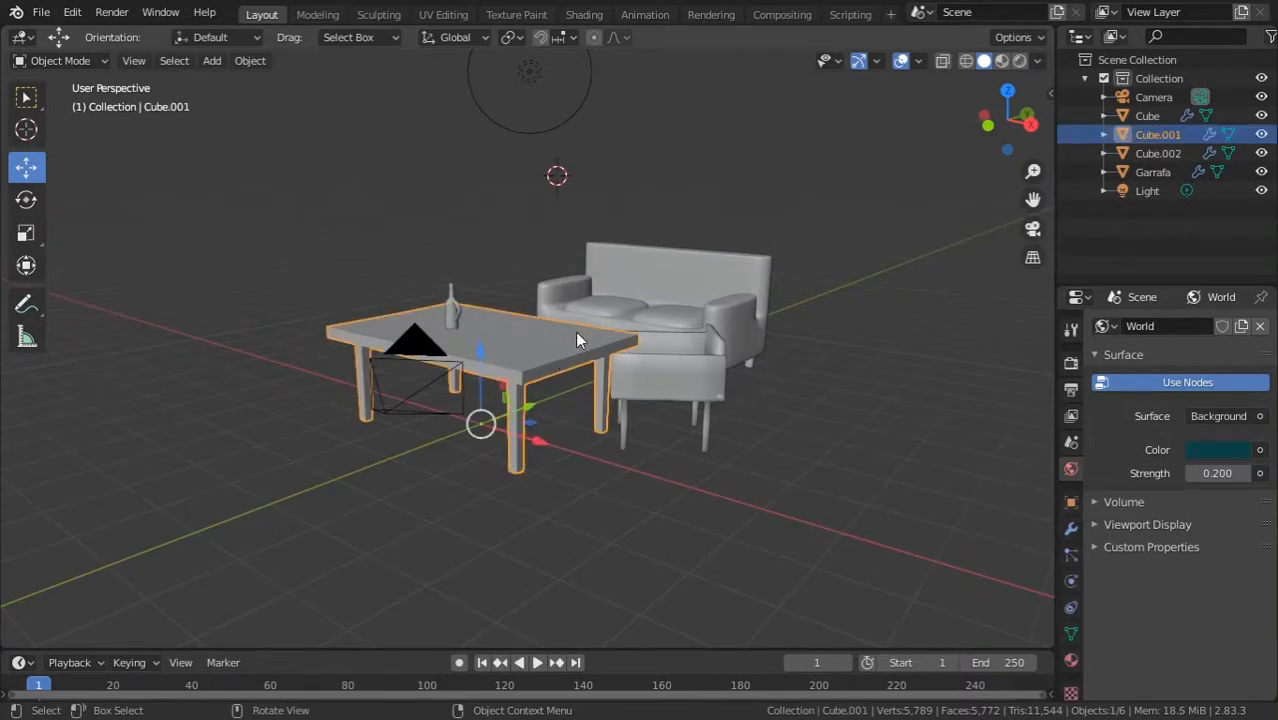
pyautogui.click(690, 297)
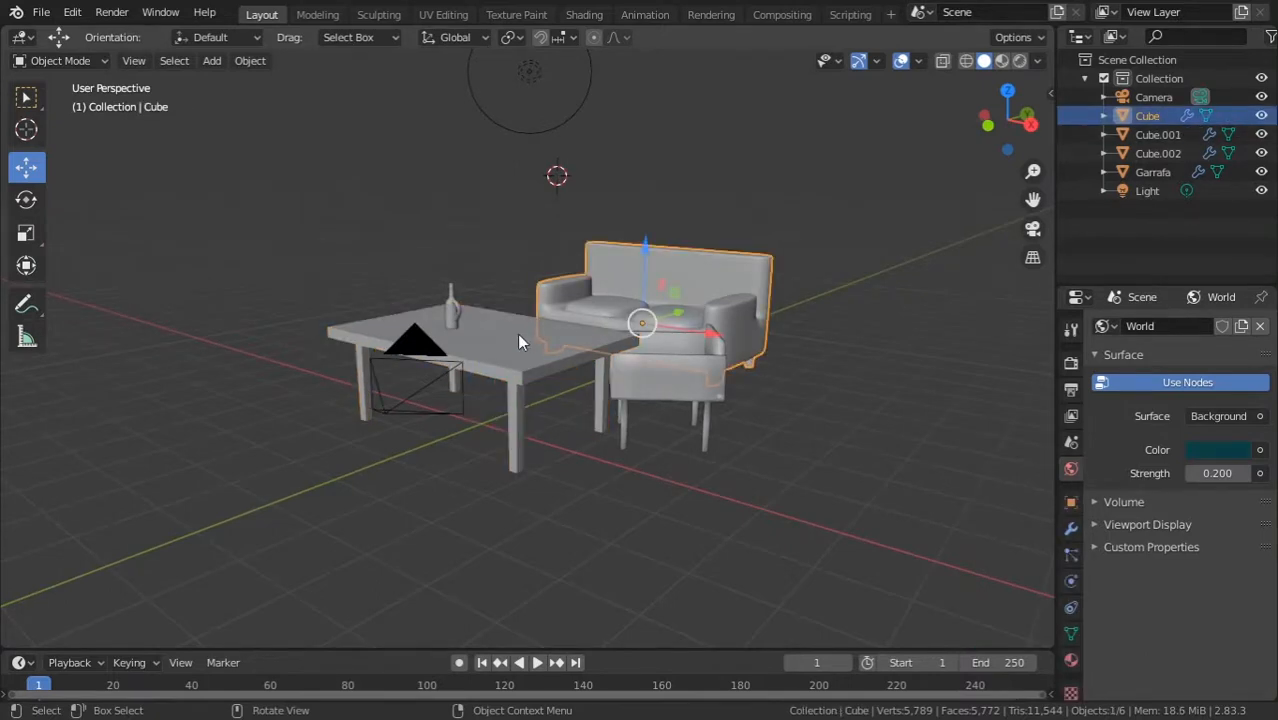
pyautogui.click(490, 349)
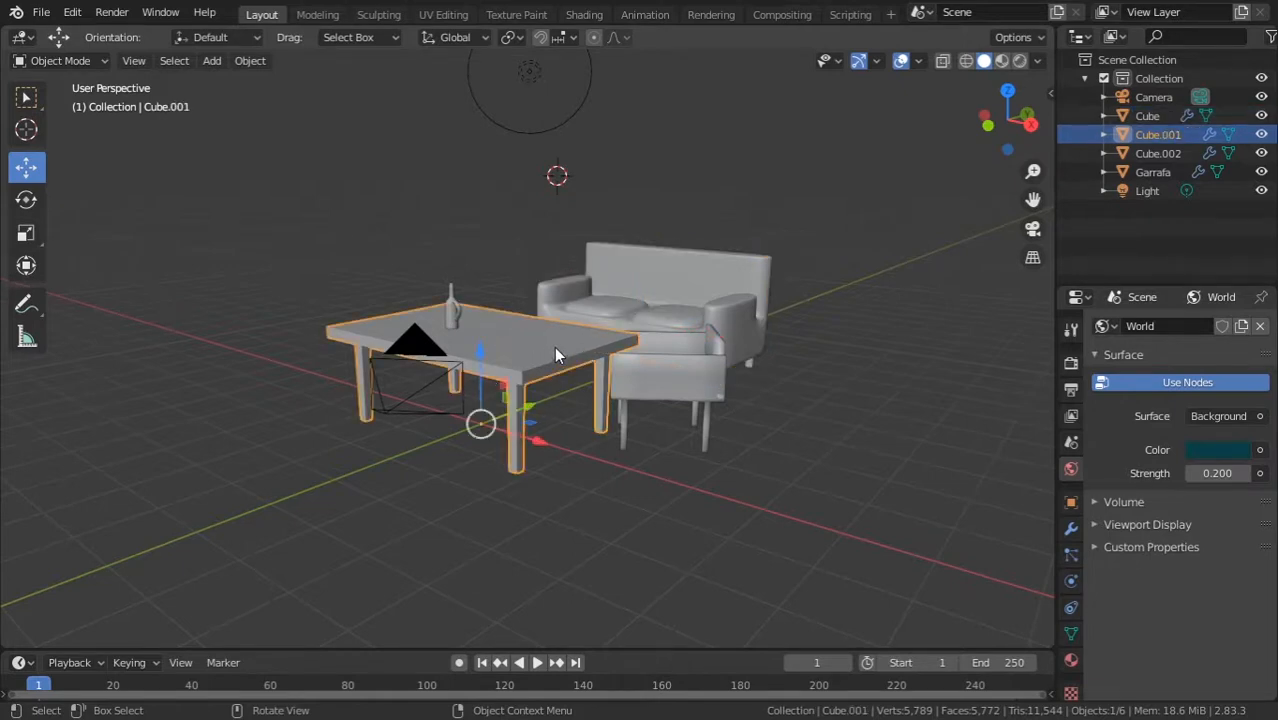
pyautogui.press('Tab')
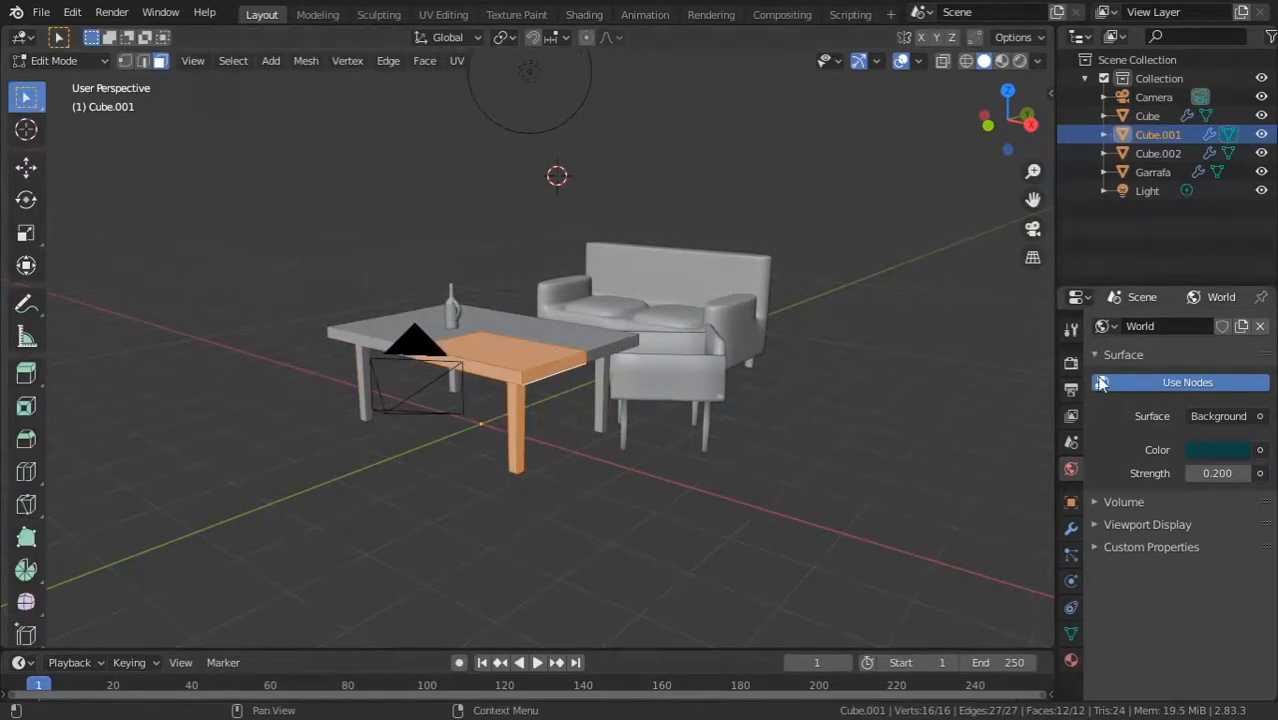
pyautogui.click(1071, 528)
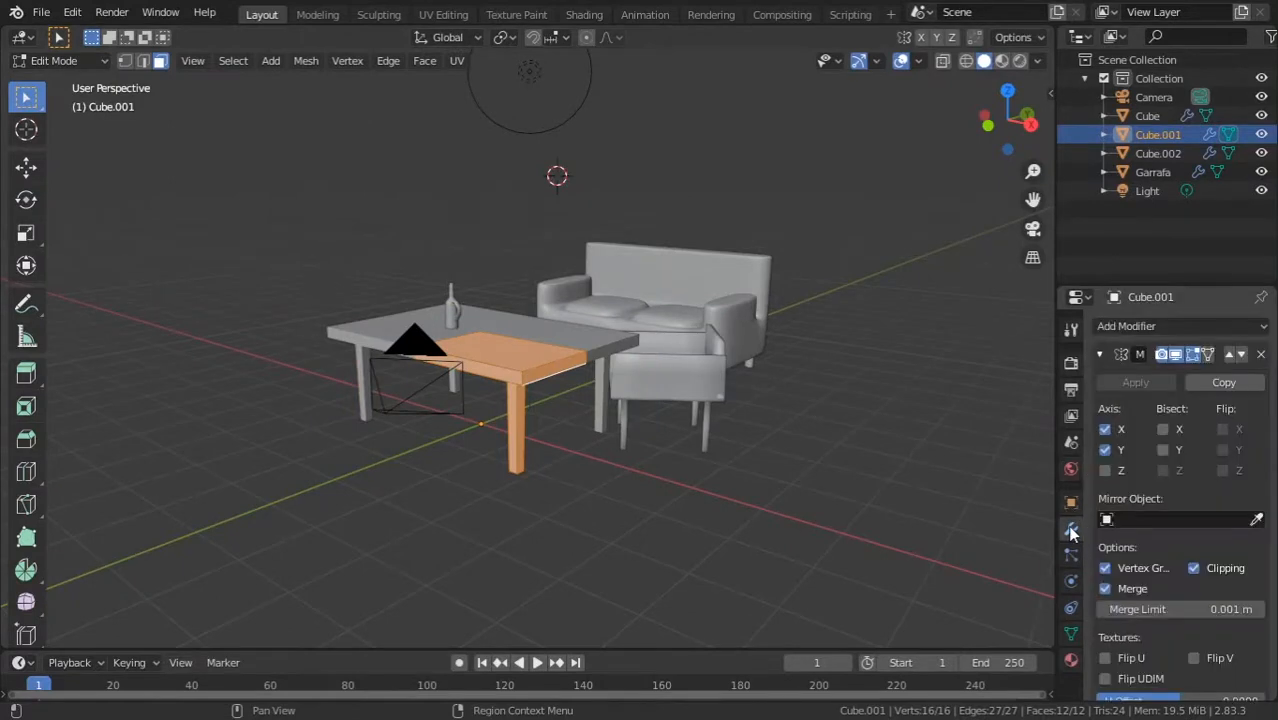
pyautogui.click(1099, 354)
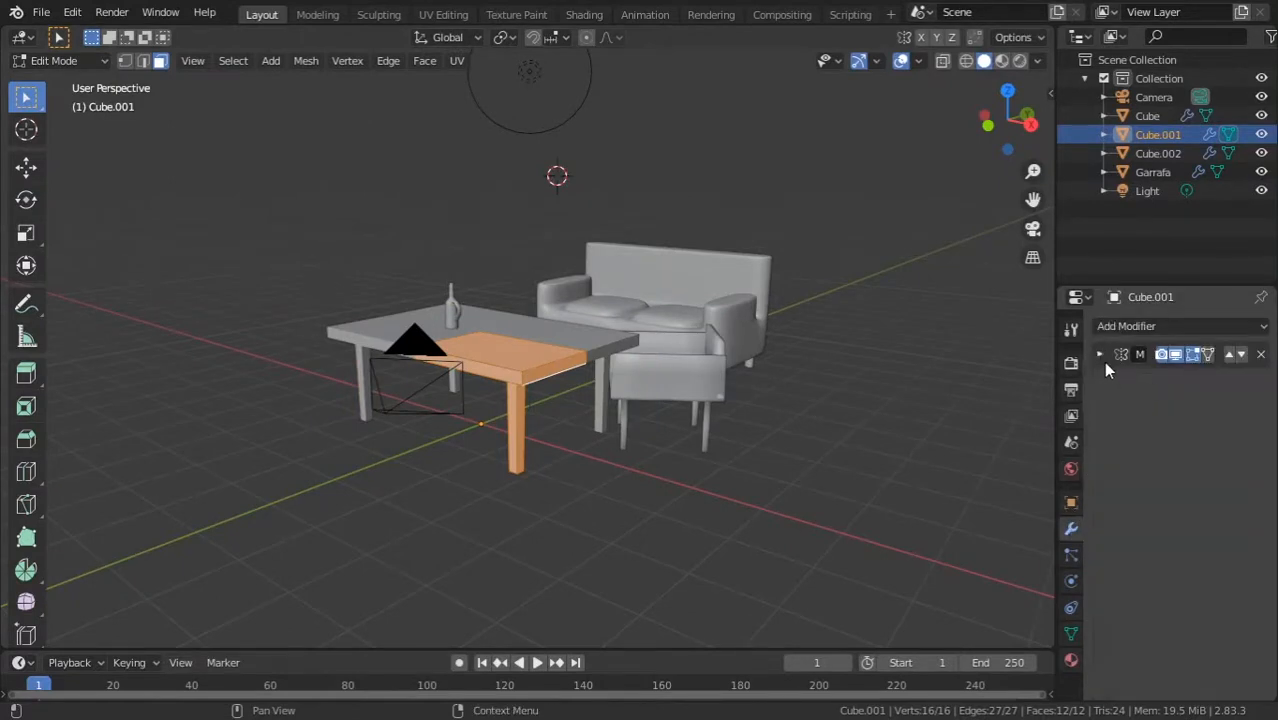
pyautogui.click(1100, 355)
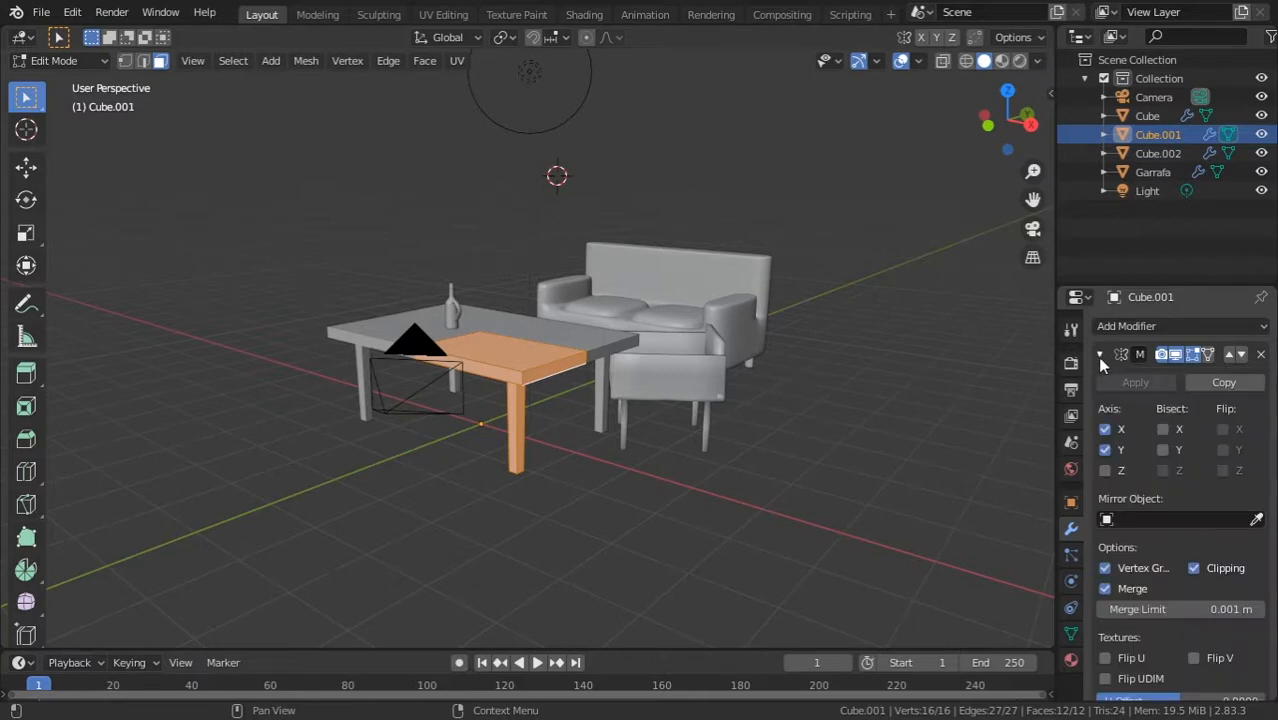
# Step: Try the table's Mirror modifier without the Y axis and with the Z axis, restoring each setting
pyautogui.click(1105, 449)
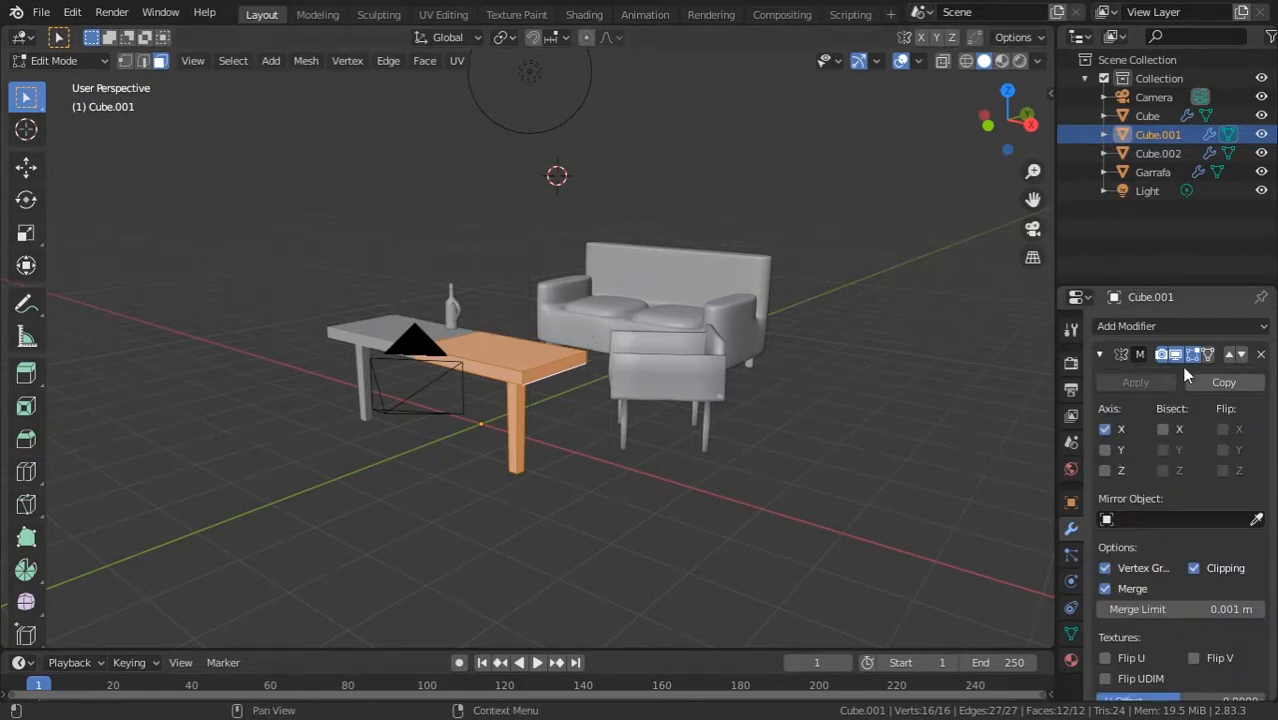
pyautogui.click(1105, 449)
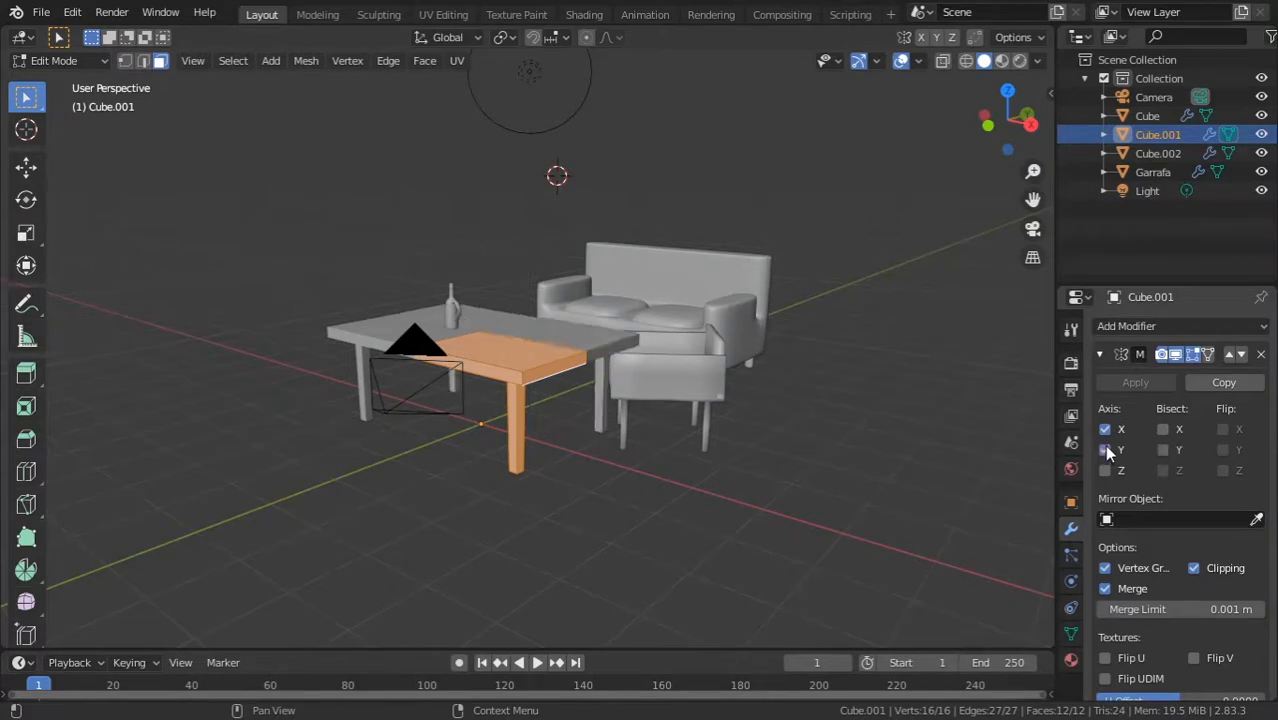
pyautogui.click(1106, 471)
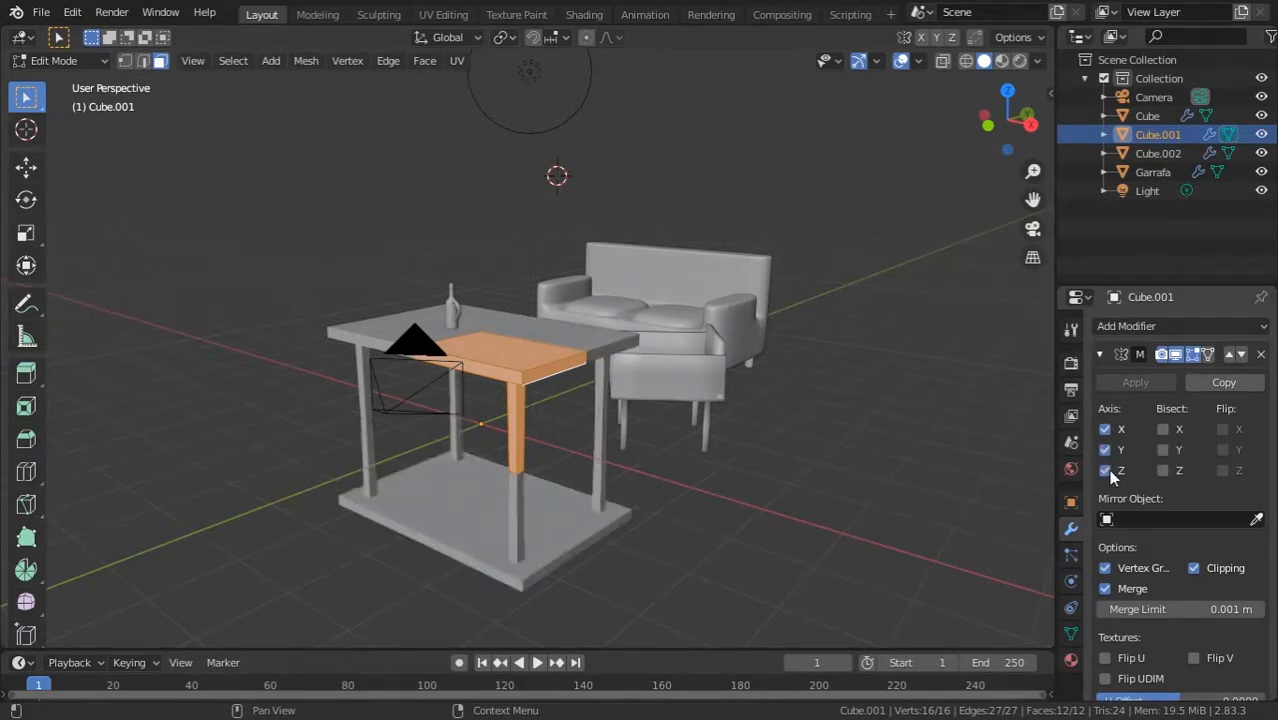
pyautogui.click(1106, 471)
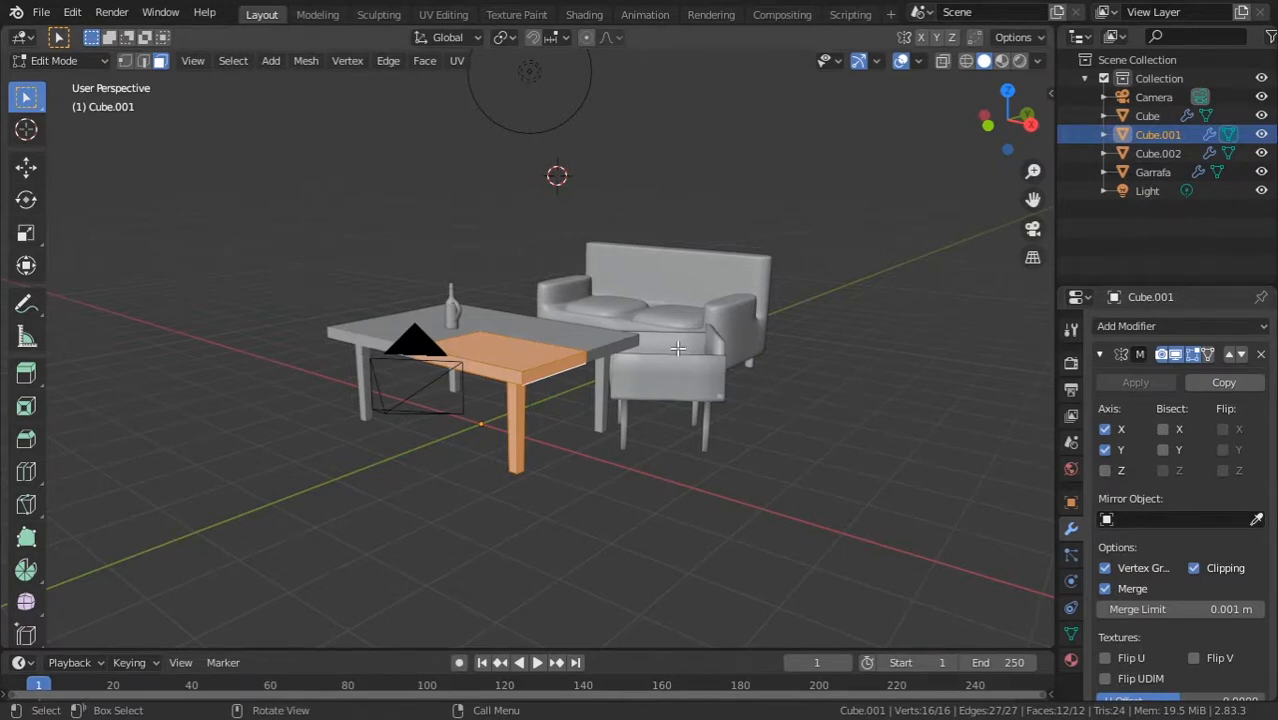
# Step: Turn on the Screencast Keys display for the viewport
pyautogui.press('n')
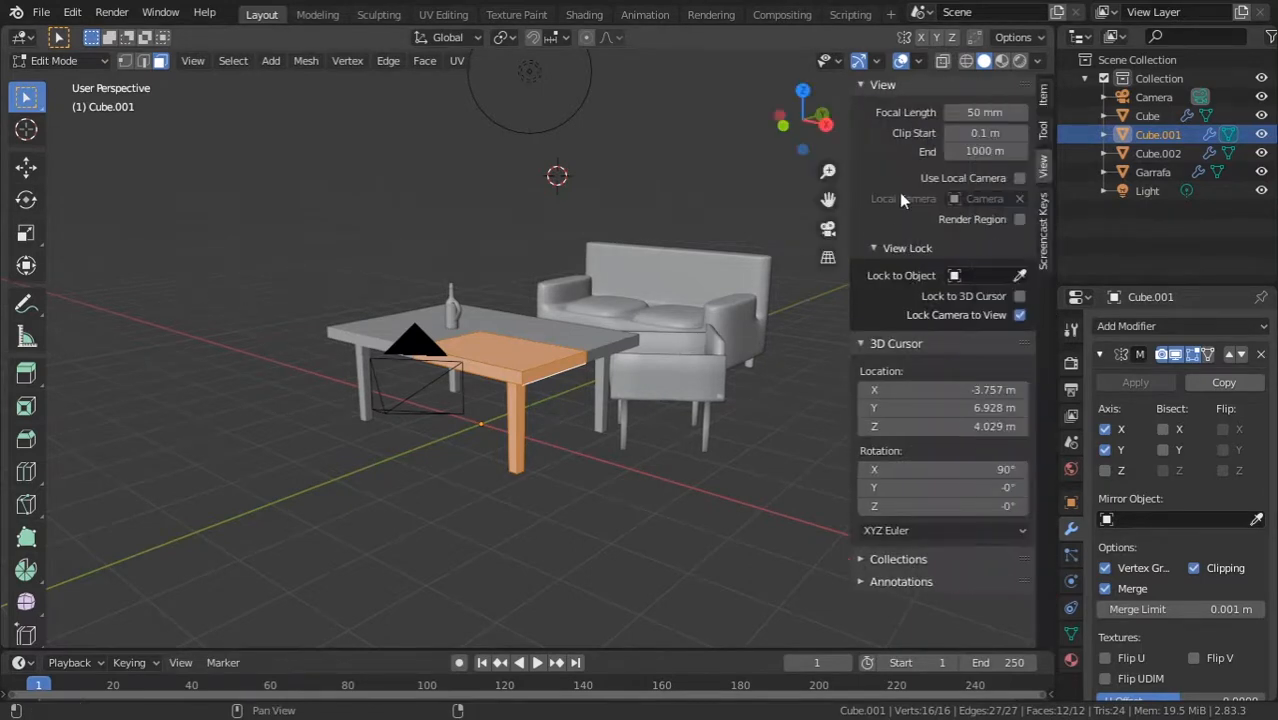
pyautogui.click(1044, 228)
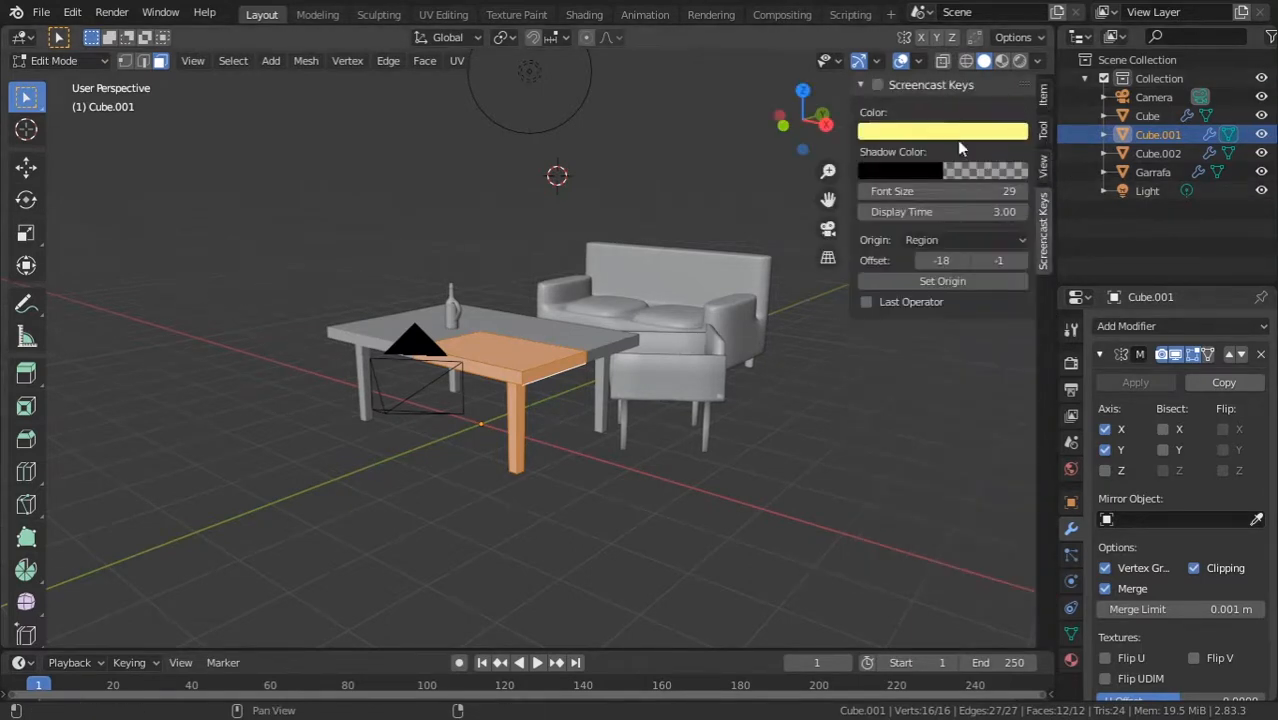
pyautogui.click(877, 85)
pyautogui.press('n')
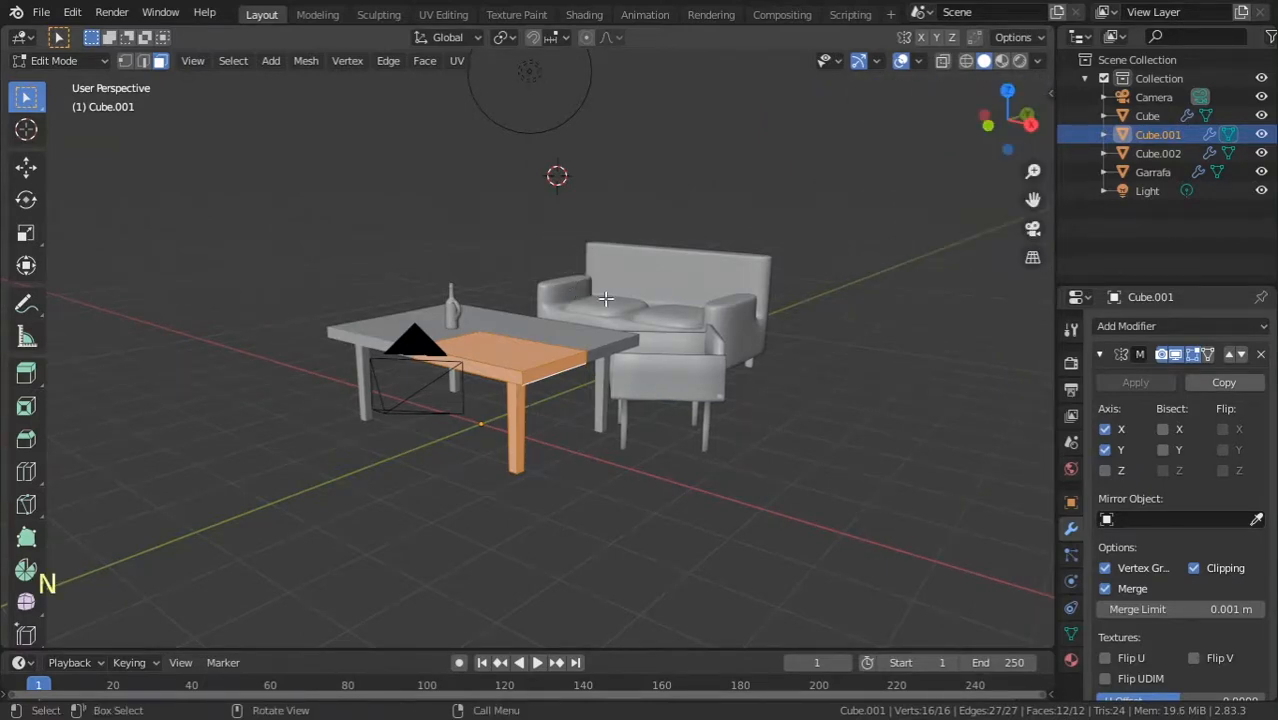
# Step: Return to Object Mode with rendered viewport shading and hide the light
pyautogui.press('Tab')
pyautogui.moveTo(604, 296)
pyautogui.mouseDown(button='middle')
pyautogui.moveTo(617, 292)
pyautogui.moveTo(606, 293)
pyautogui.mouseUp(button='middle')
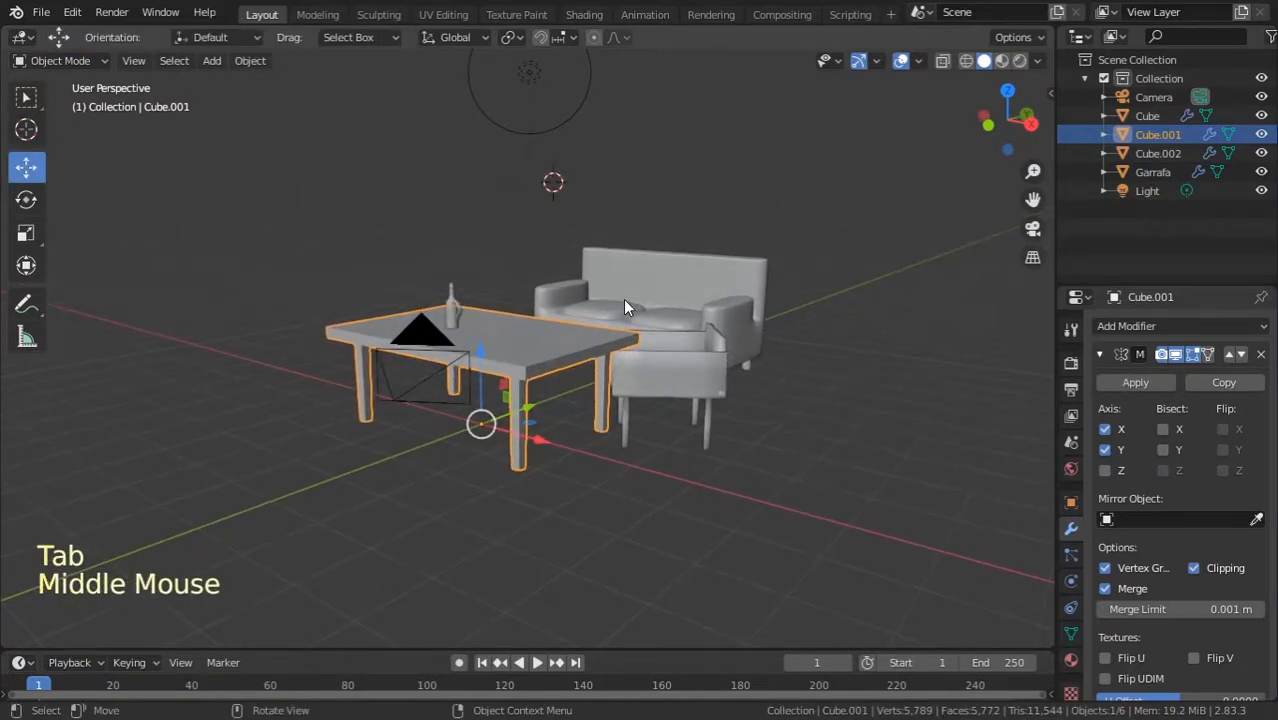
pyautogui.press('shift')
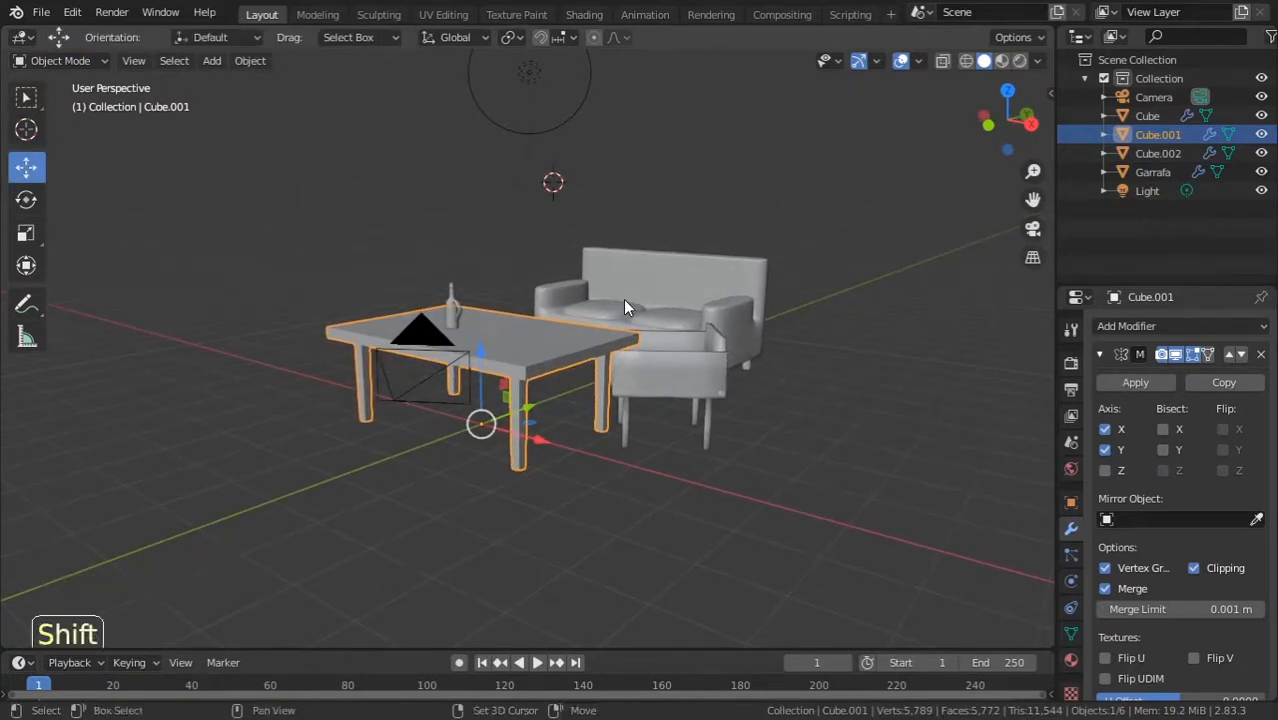
pyautogui.scroll(1, 623, 299)
pyautogui.scroll(-2, 623, 299)
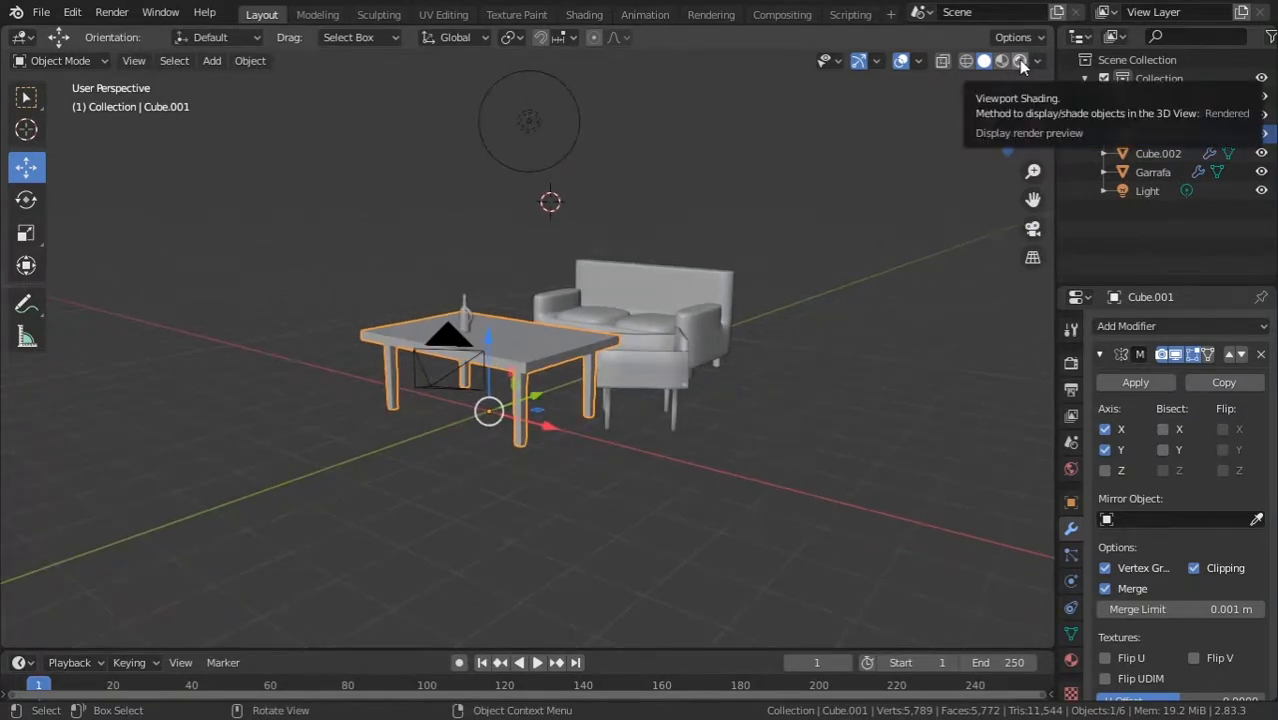
pyautogui.click(1020, 61)
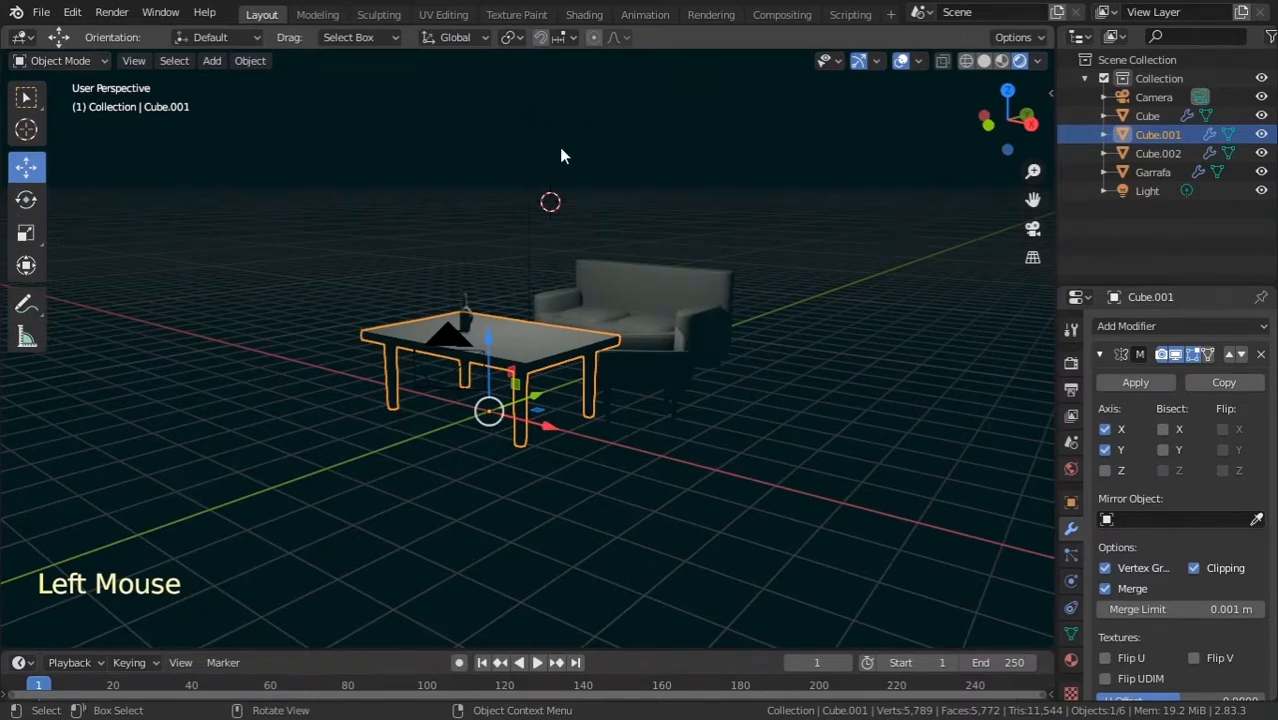
pyautogui.click(1260, 192)
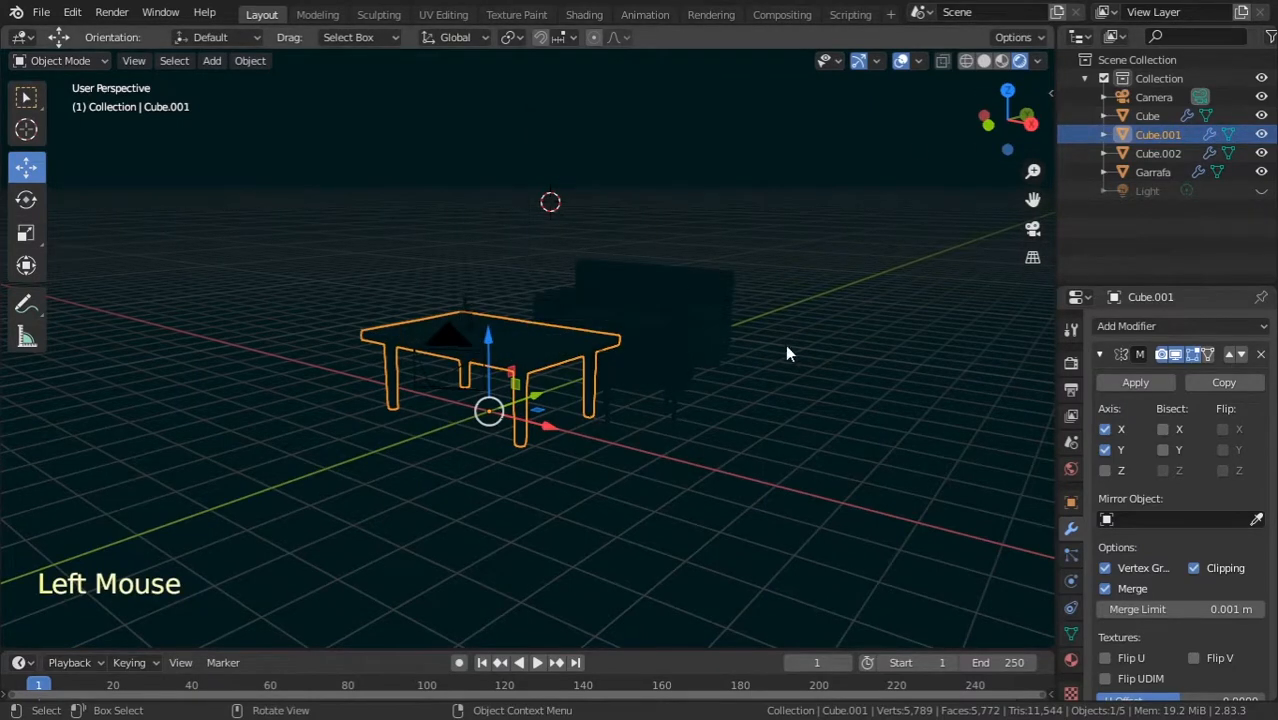
# Step: Set the world background colour to a very dark grey, just above black
pyautogui.click(1071, 469)
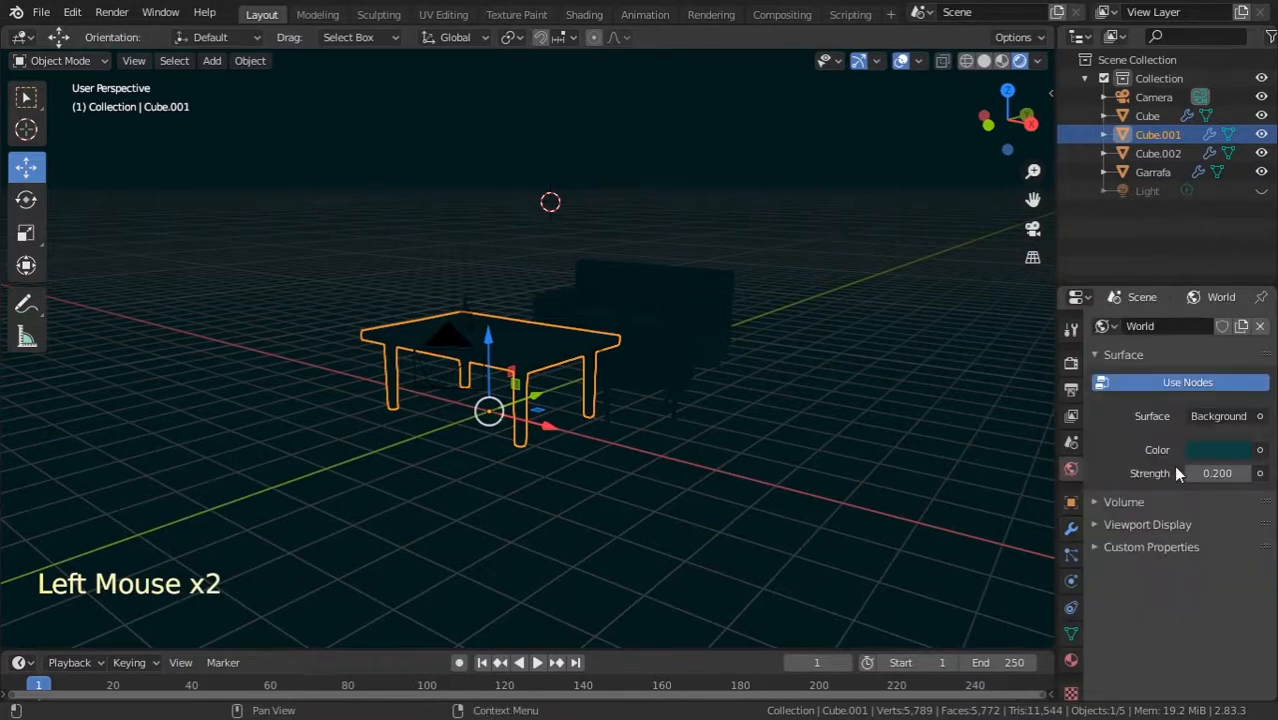
pyautogui.click(1201, 451)
pyautogui.moveTo(1236, 288); pyautogui.dragTo(1240, 321)
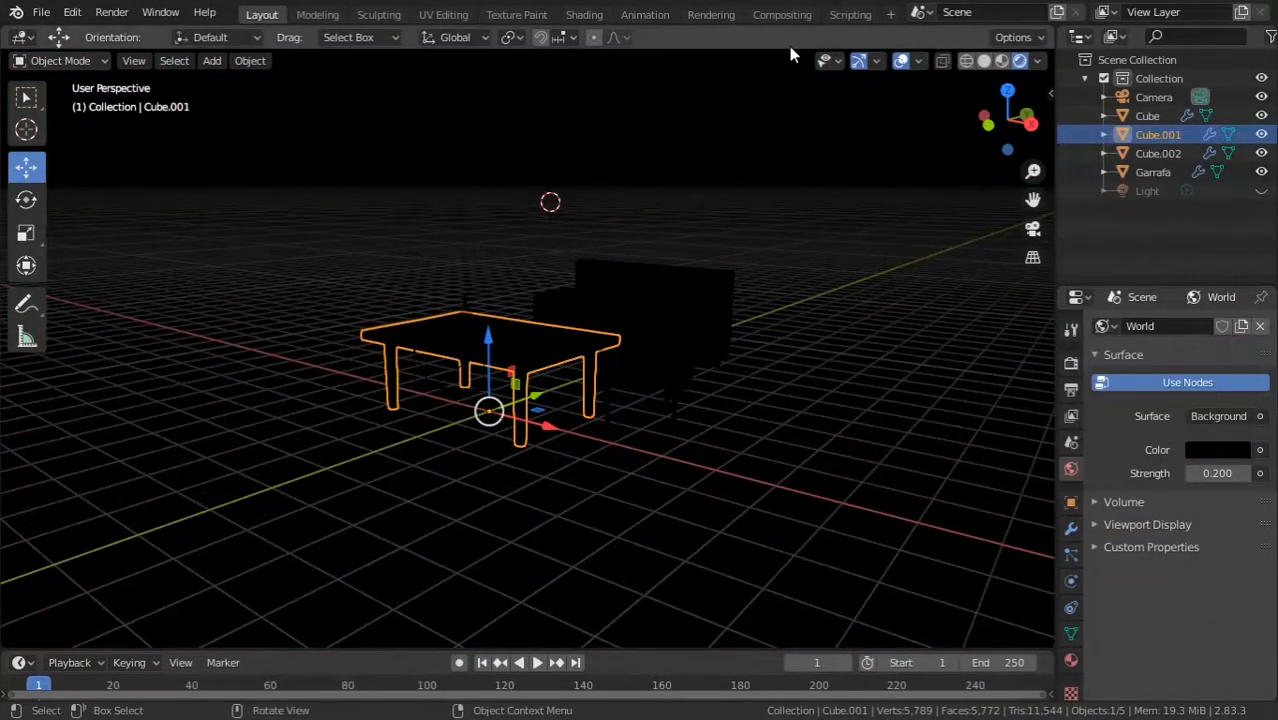
pyautogui.click(901, 60)
pyautogui.click(901, 60)
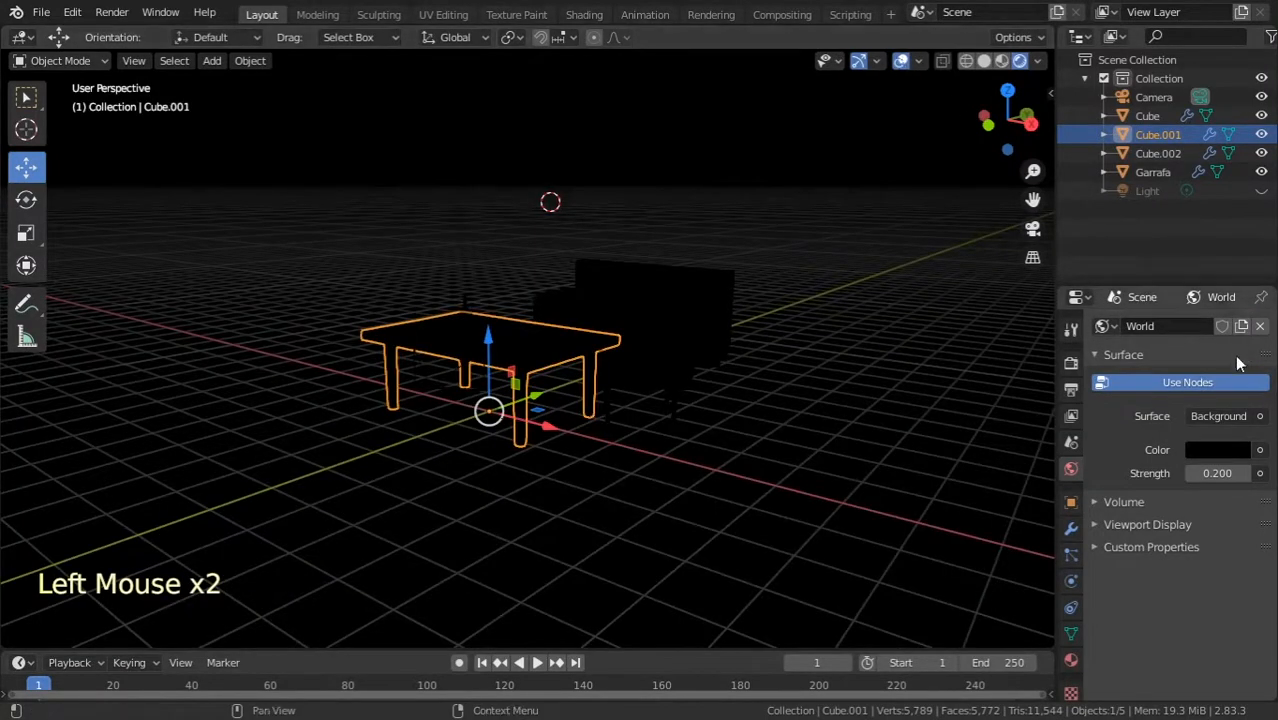
pyautogui.click(1240, 453)
pyautogui.click(1236, 296)
pyautogui.moveTo(1236, 296)
pyautogui.mouseDown()
pyautogui.moveTo(1236, 282)
pyautogui.moveTo(1236, 296)
pyautogui.mouseUp()
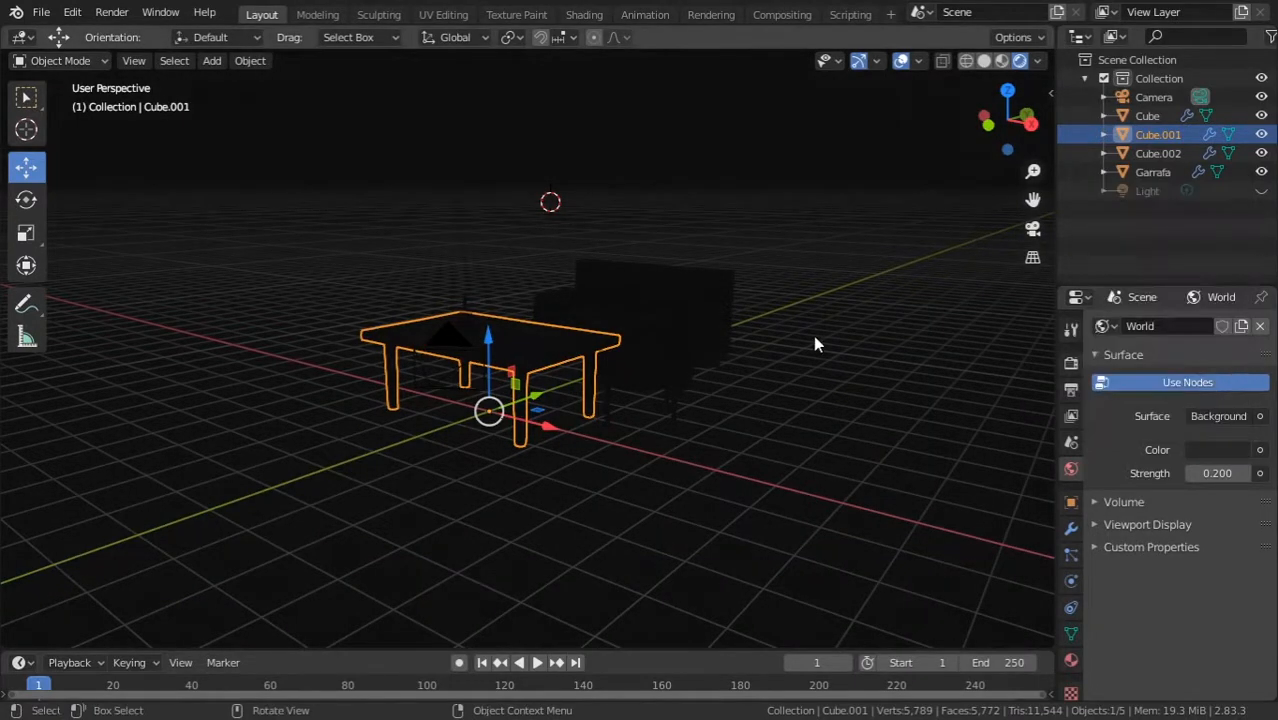
# Step: Try a world background strength of 1 and restore it to 0.2
pyautogui.click(1190, 473)
pyautogui.write('1')
pyautogui.press('Return')
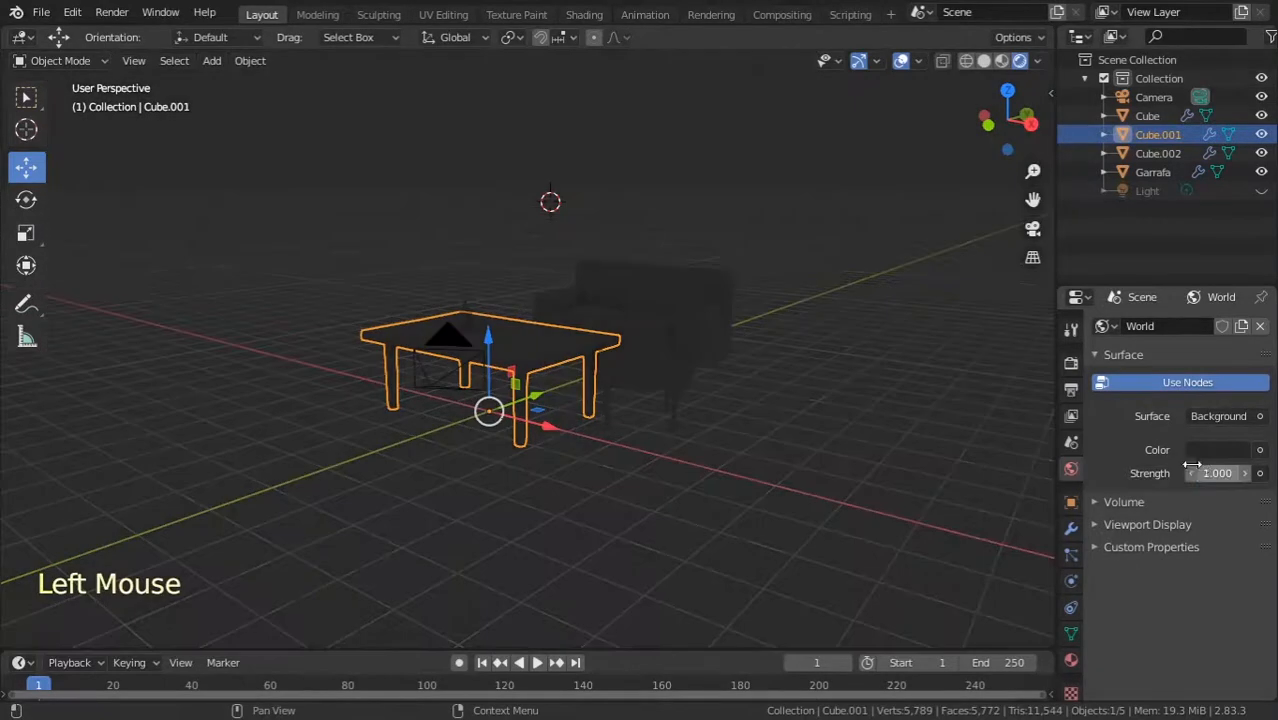
pyautogui.click(1198, 471)
pyautogui.write('0.2')
pyautogui.press('Return')
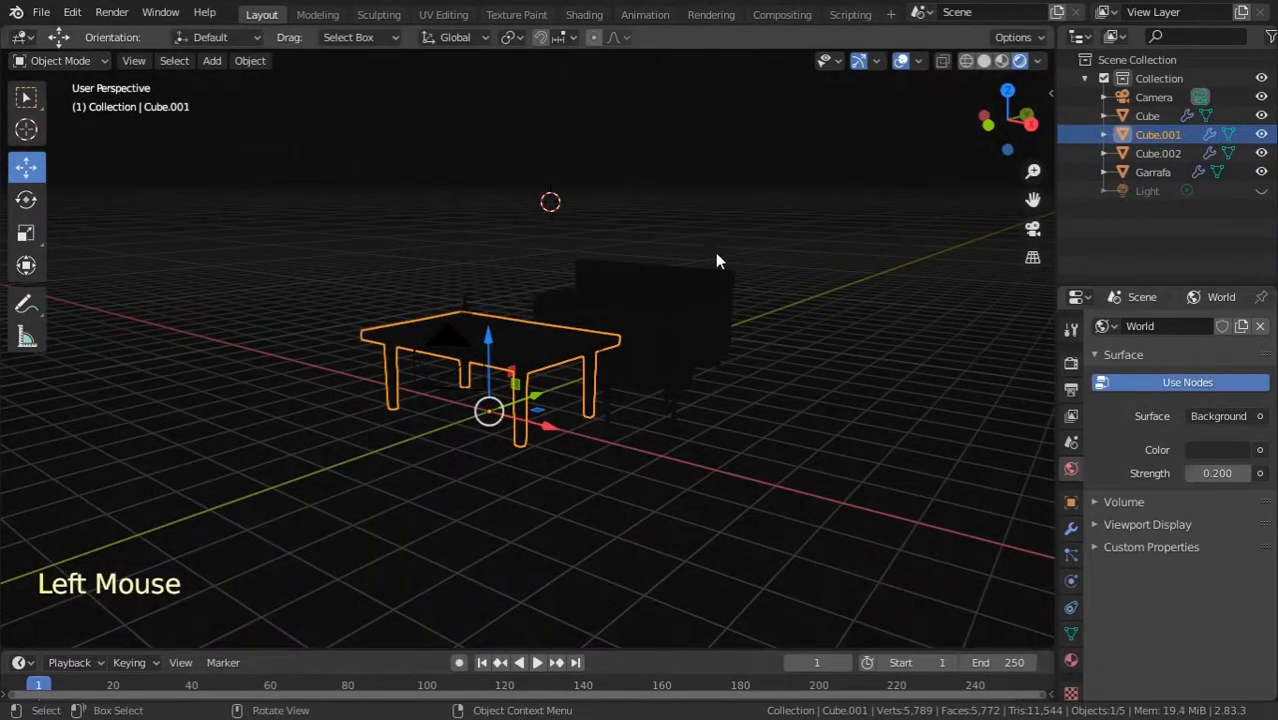
# Step: Unhide the light and, in the right side view, move it about 5.8 m toward negative Y and 3.8 m down
pyautogui.click(1261, 191)
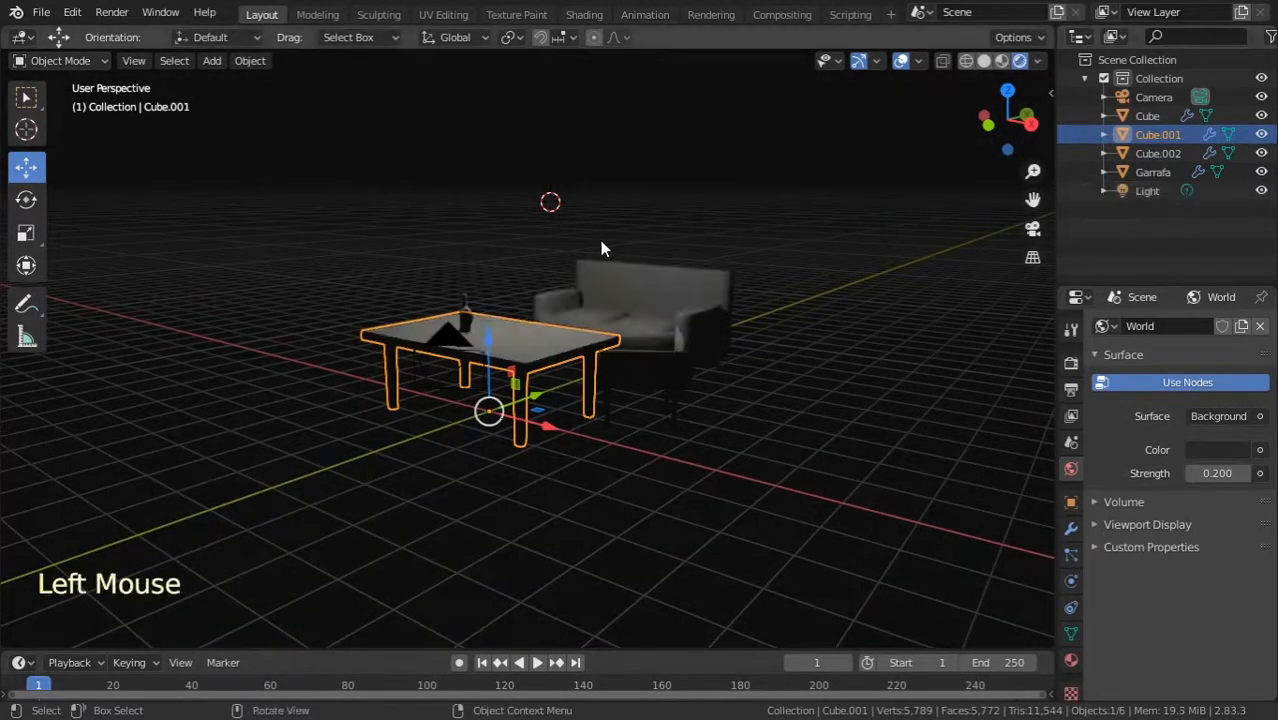
pyautogui.click(537, 134)
pyautogui.press('KP_3')
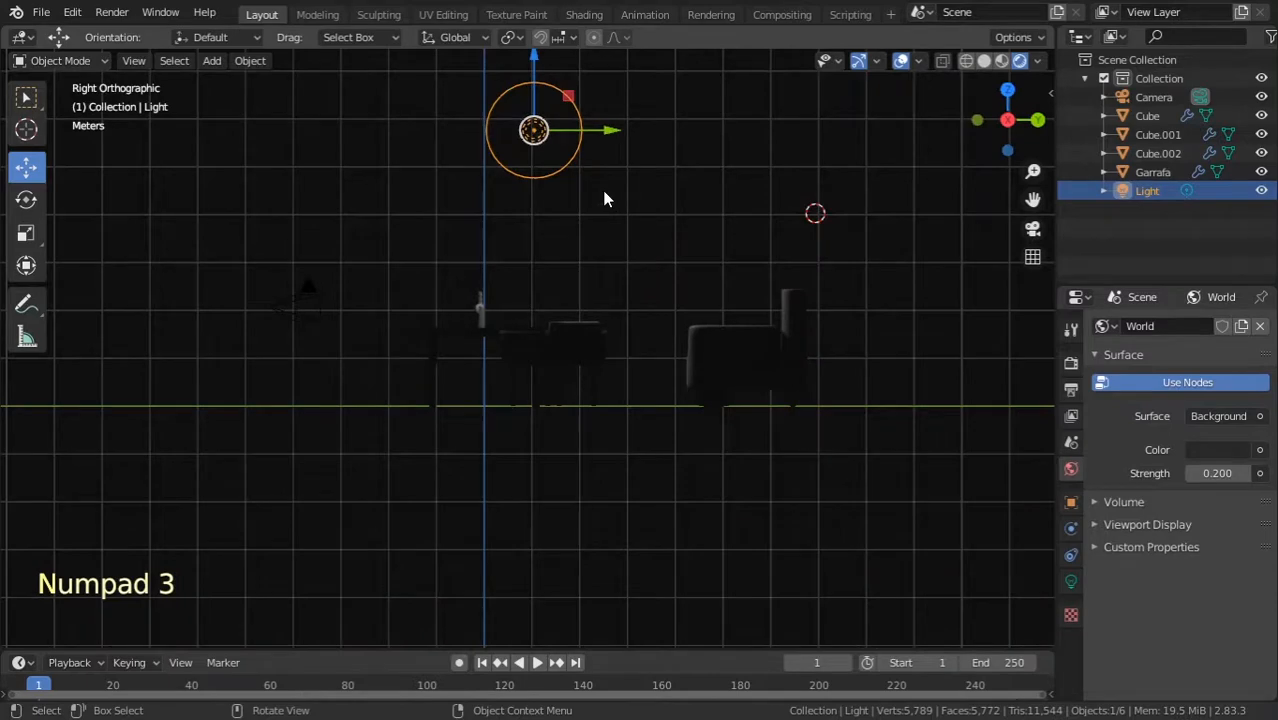
pyautogui.press('g')
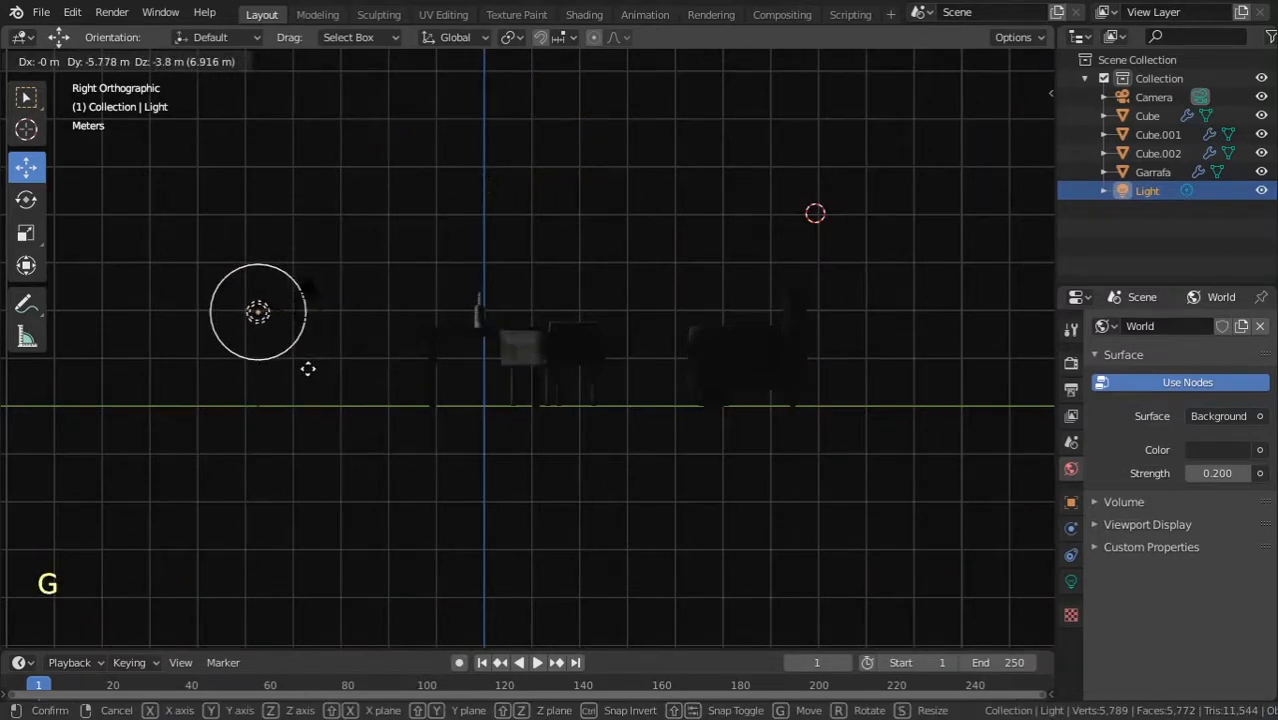
pyautogui.click(307, 369)
# Step: Move the light toward positive X, in front of the table's chair-side corner, and raise it about 0.14 m
pyautogui.press('KP_7')
pyautogui.press('g')
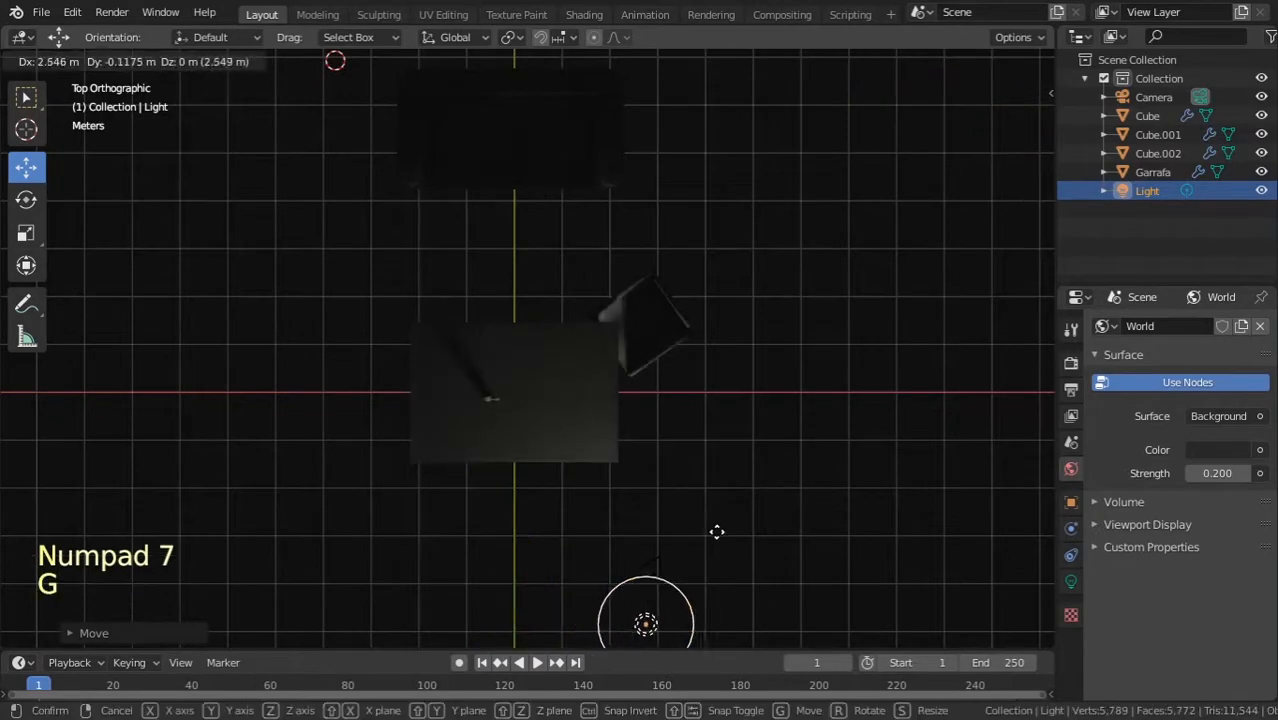
pyautogui.click(735, 531)
pyautogui.press('KP_0')
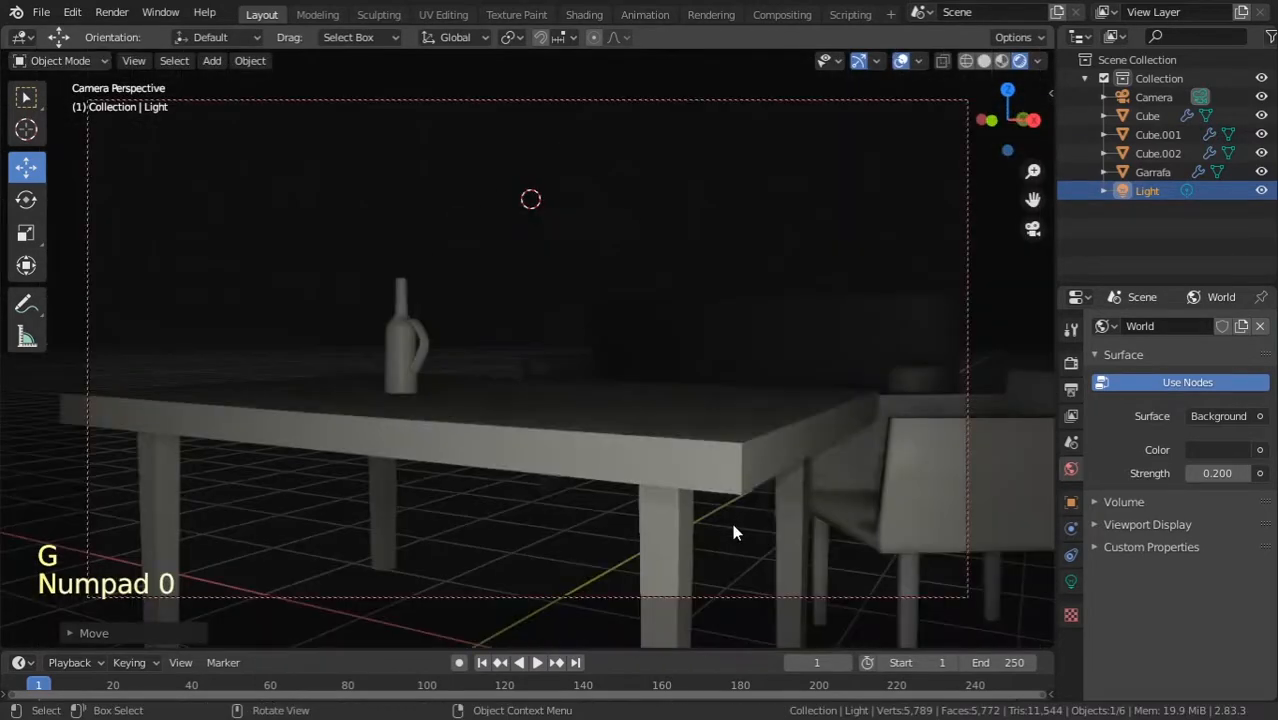
pyautogui.press('KP_3')
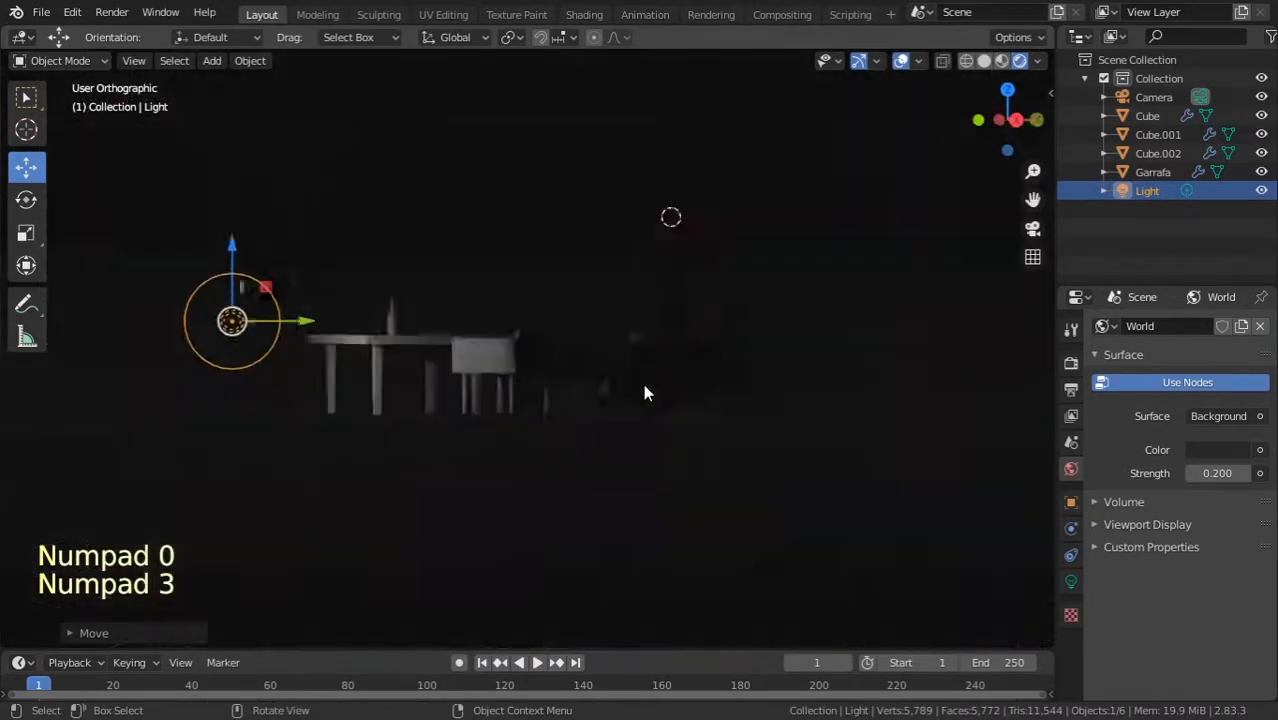
pyautogui.press('g')
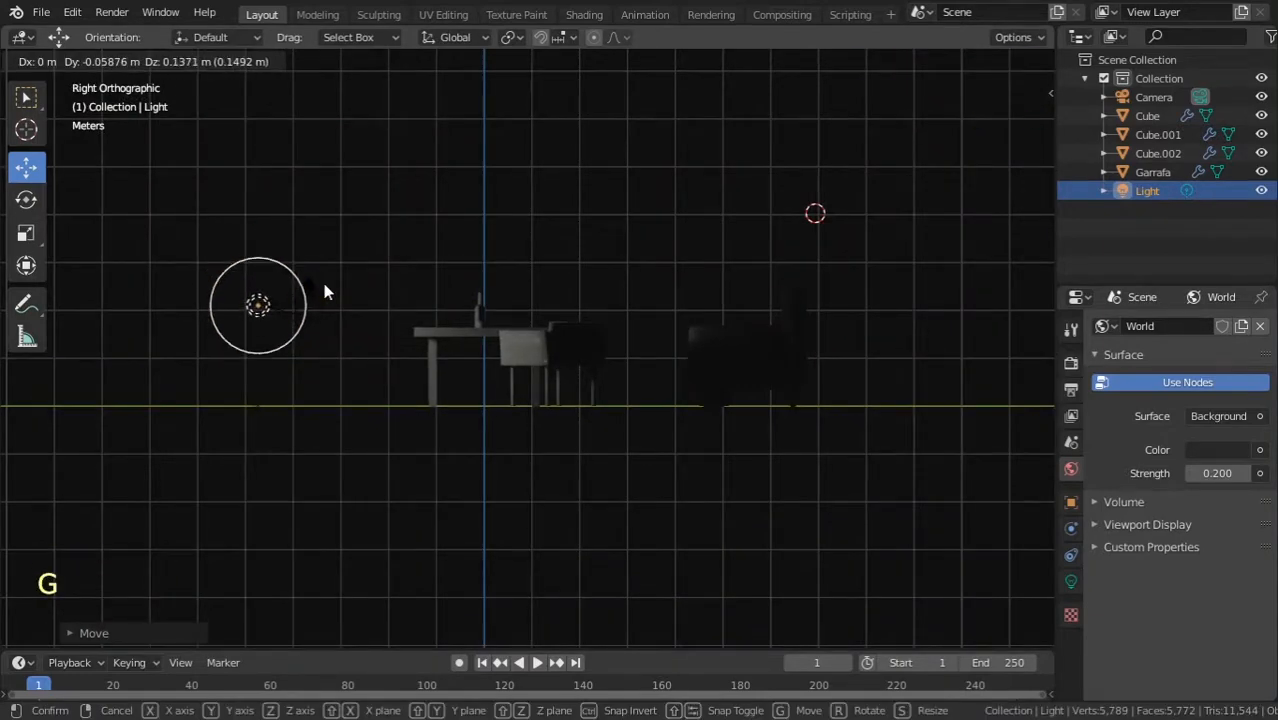
pyautogui.click(324, 284)
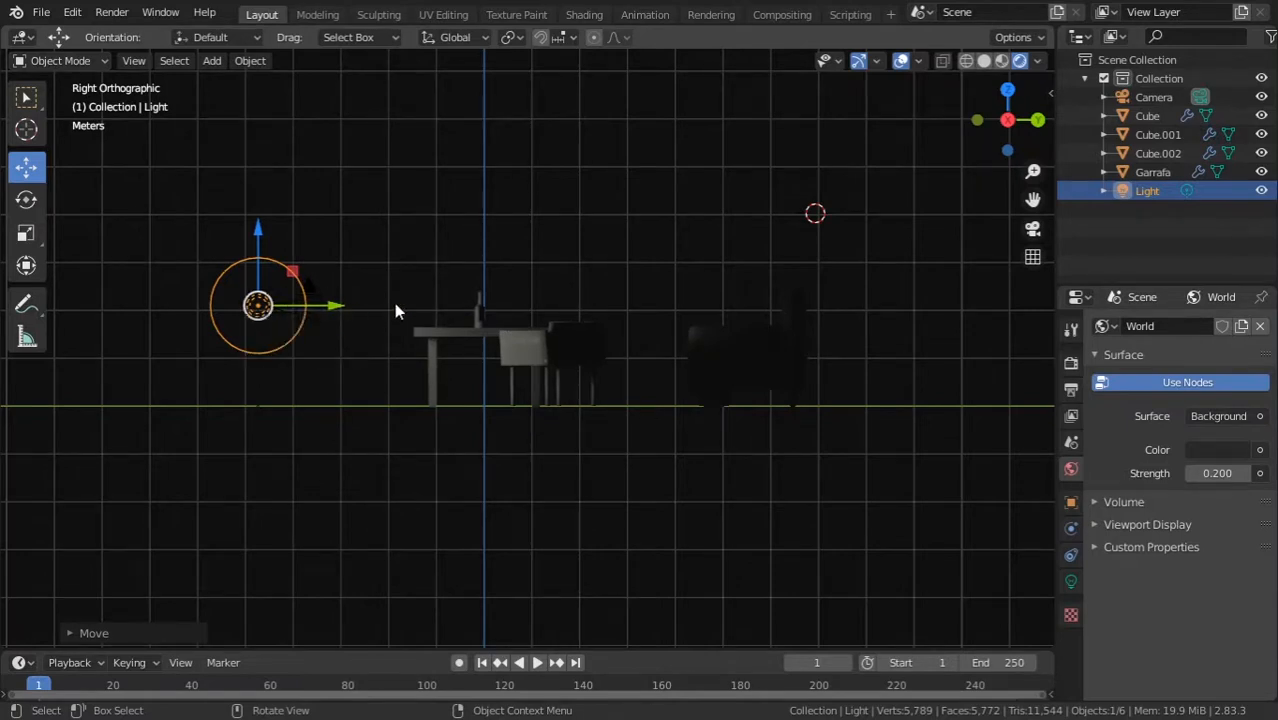
# Step: Switch the viewport to solid shading and check the light's position in the front view
pyautogui.click(984, 60)
pyautogui.moveTo(525, 266)
pyautogui.mouseDown(button='middle')
pyautogui.moveTo(603, 267)
pyautogui.moveTo(594, 307)
pyautogui.mouseUp(button='middle')
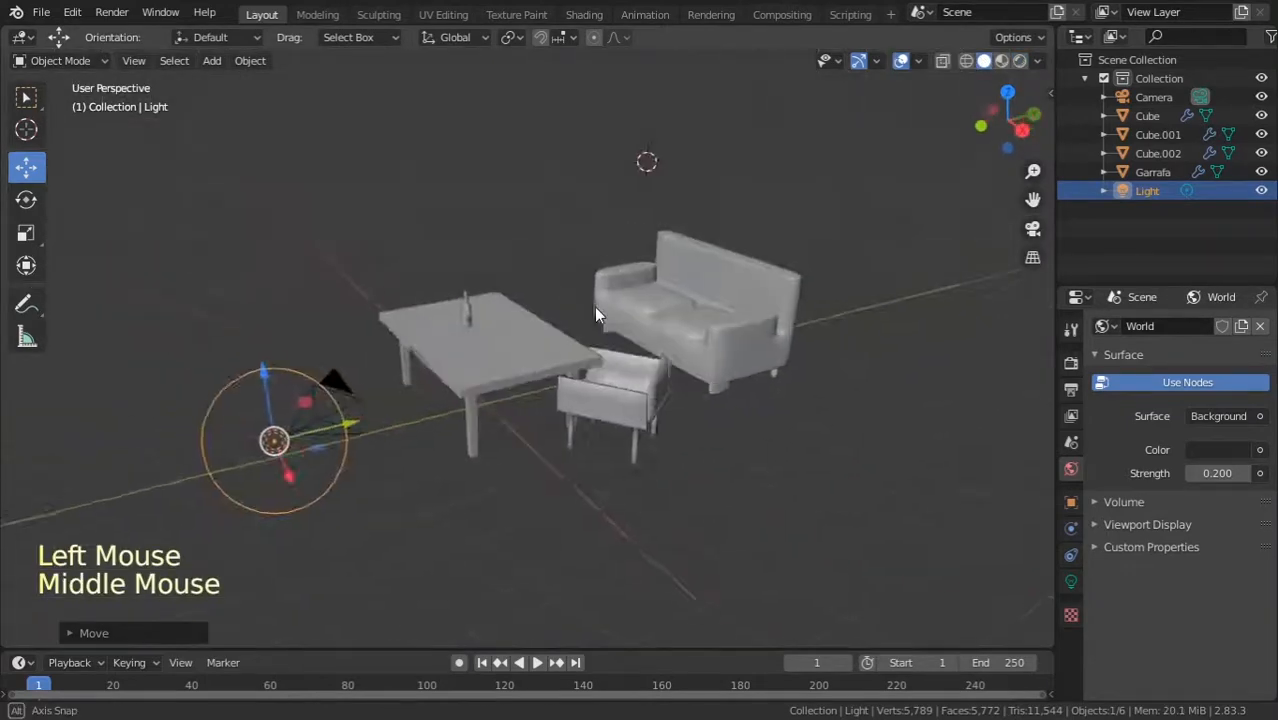
pyautogui.press('KP_1')
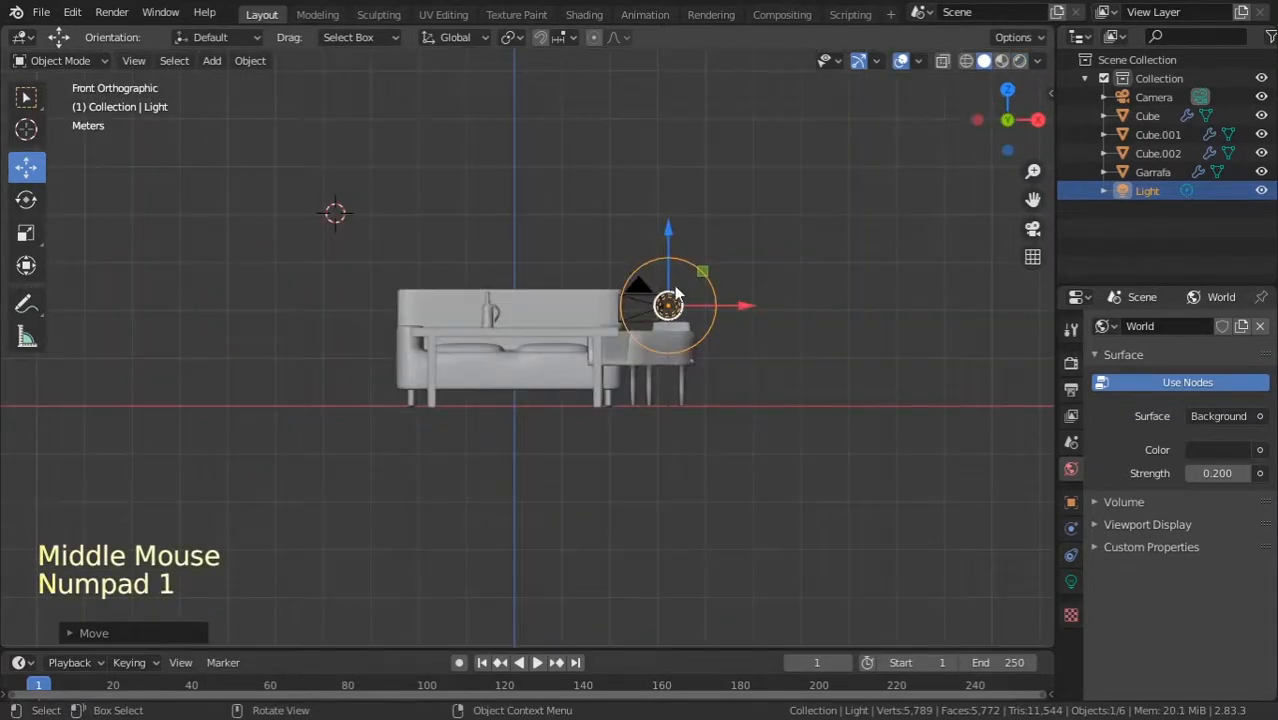
# Step: Turn off ambient occlusion in the scene's Eevee render settings
pyautogui.click(1072, 364)
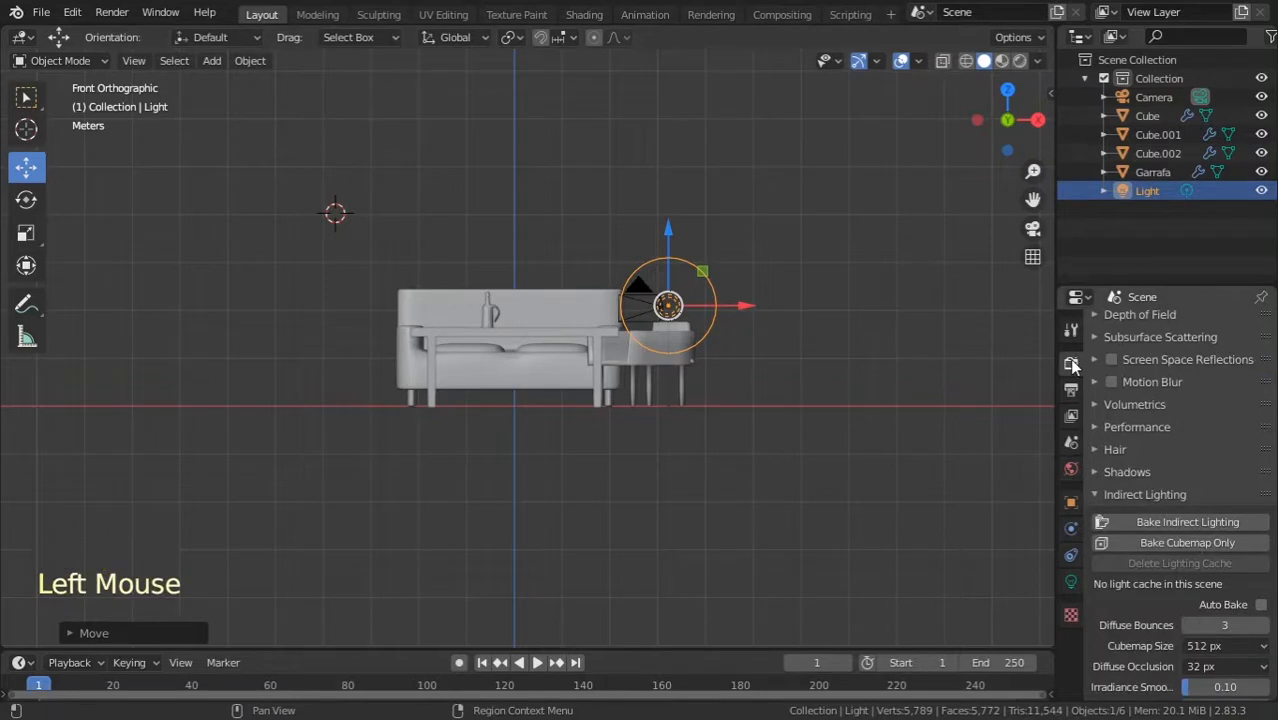
pyautogui.scroll(8, 1197, 521)
pyautogui.scroll(3, 1112, 345)
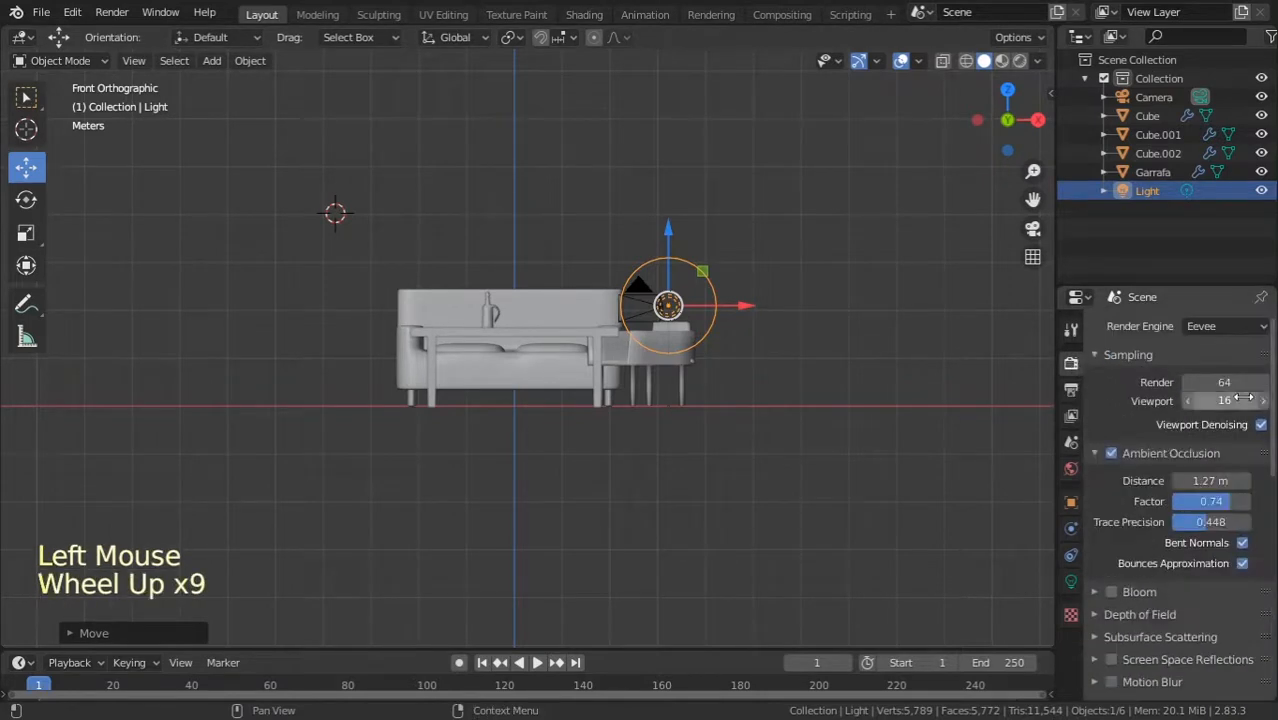
pyautogui.click(1111, 453)
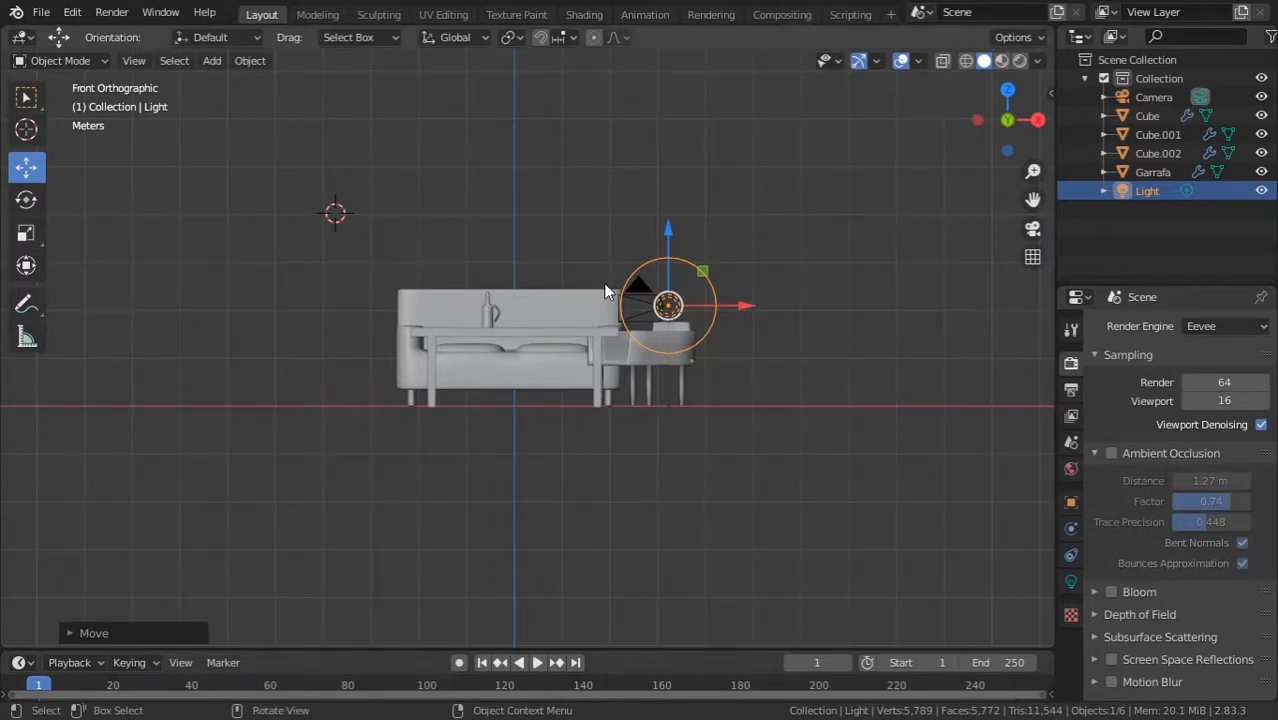
# Step: Hide the light, preview the scene in rendered shading from the right side view, and return to solid shading
pyautogui.moveTo(711, 300); pyautogui.dragTo(568, 362, button='middle')
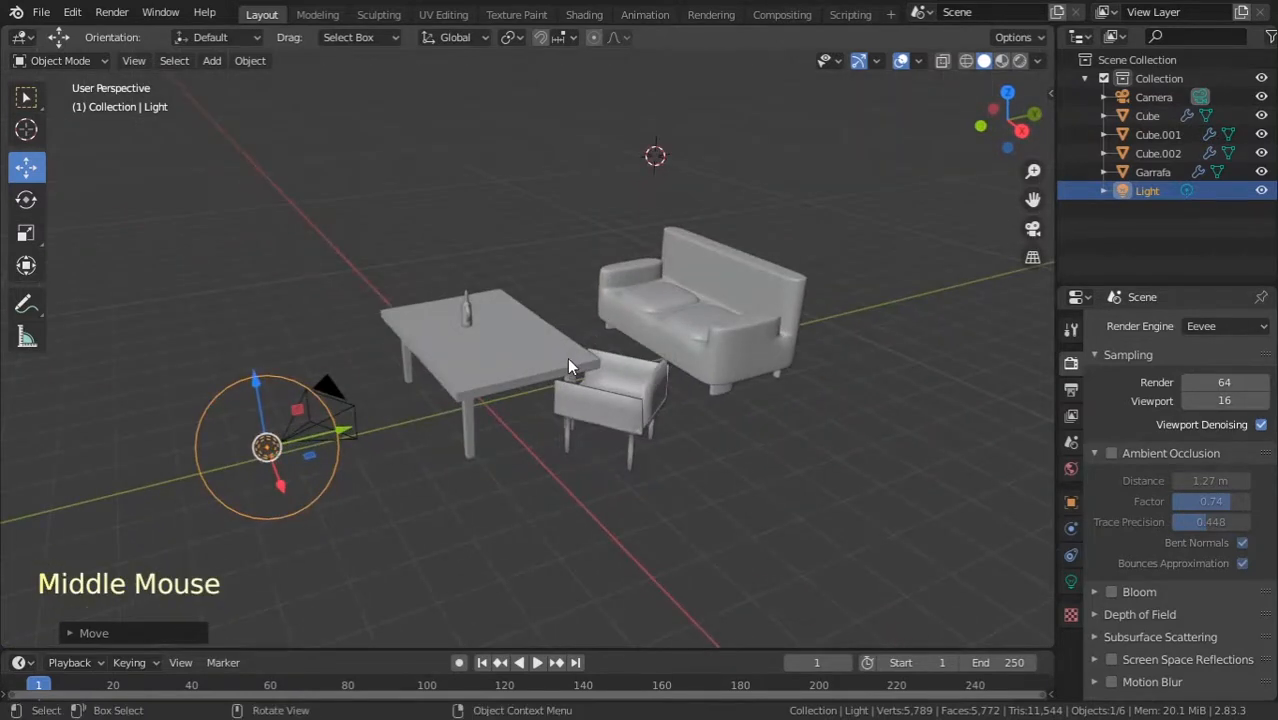
pyautogui.press('KP_3')
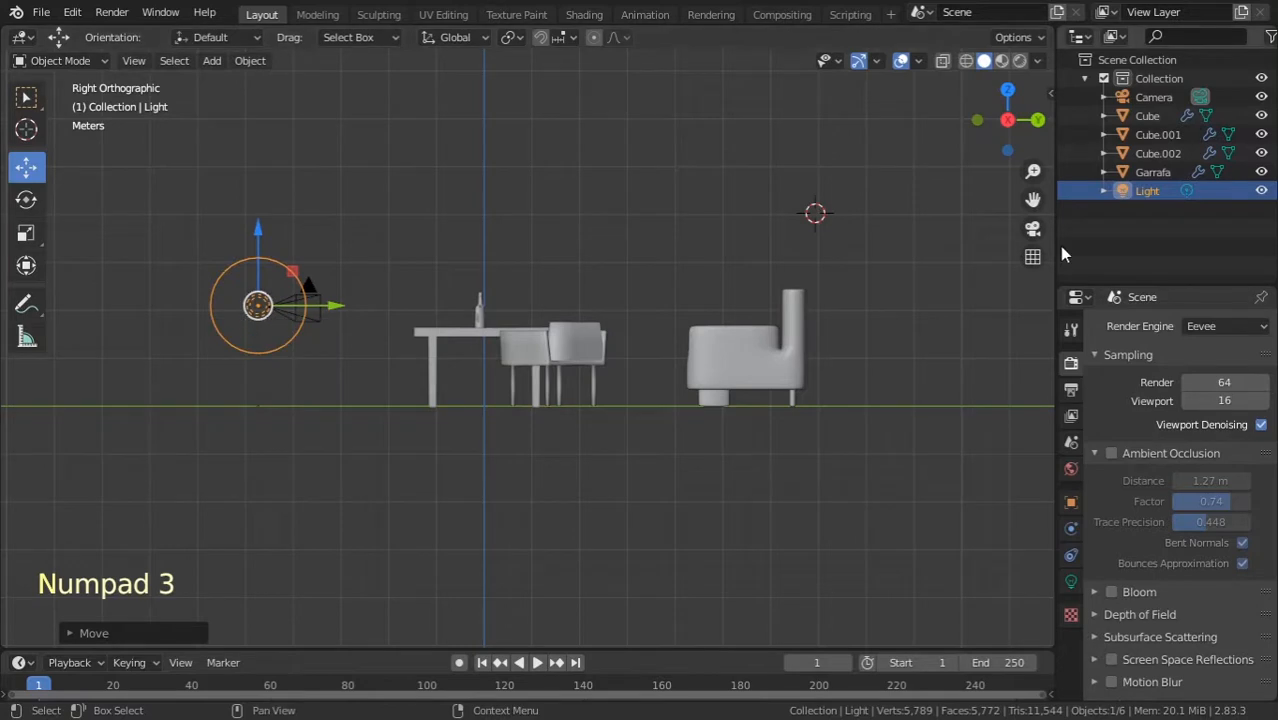
pyautogui.click(1262, 191)
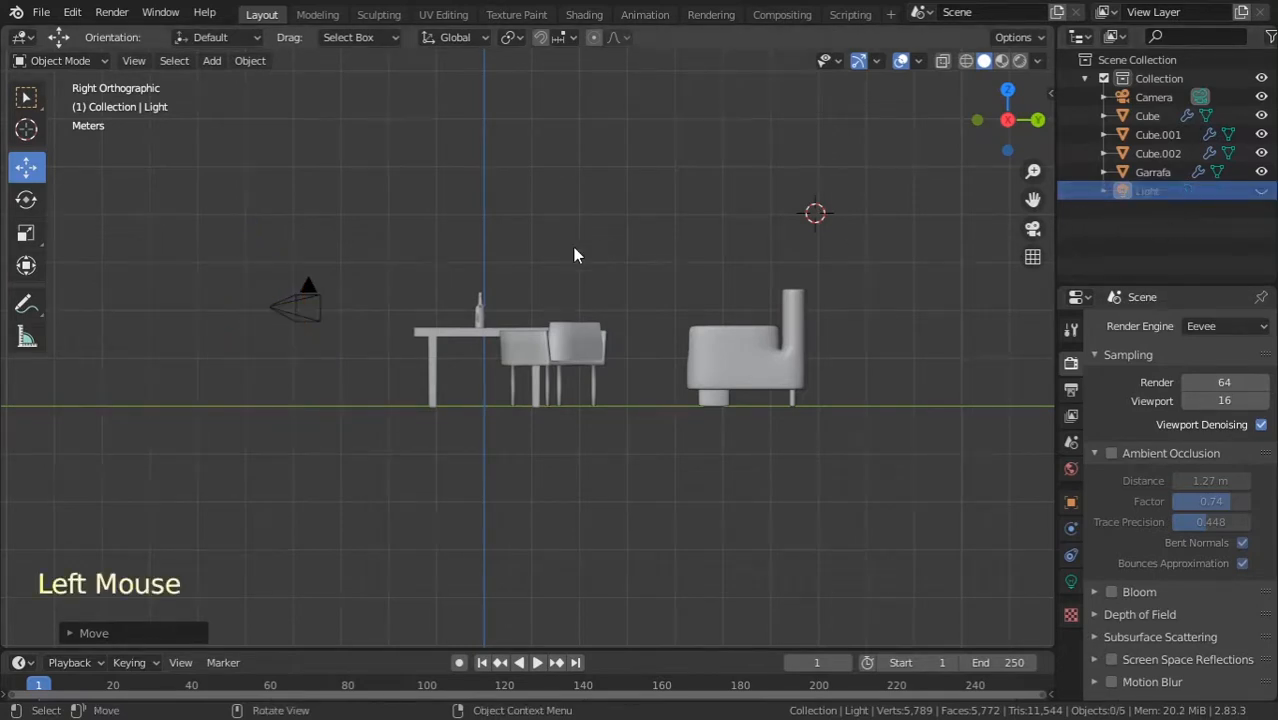
pyautogui.click(1019, 61)
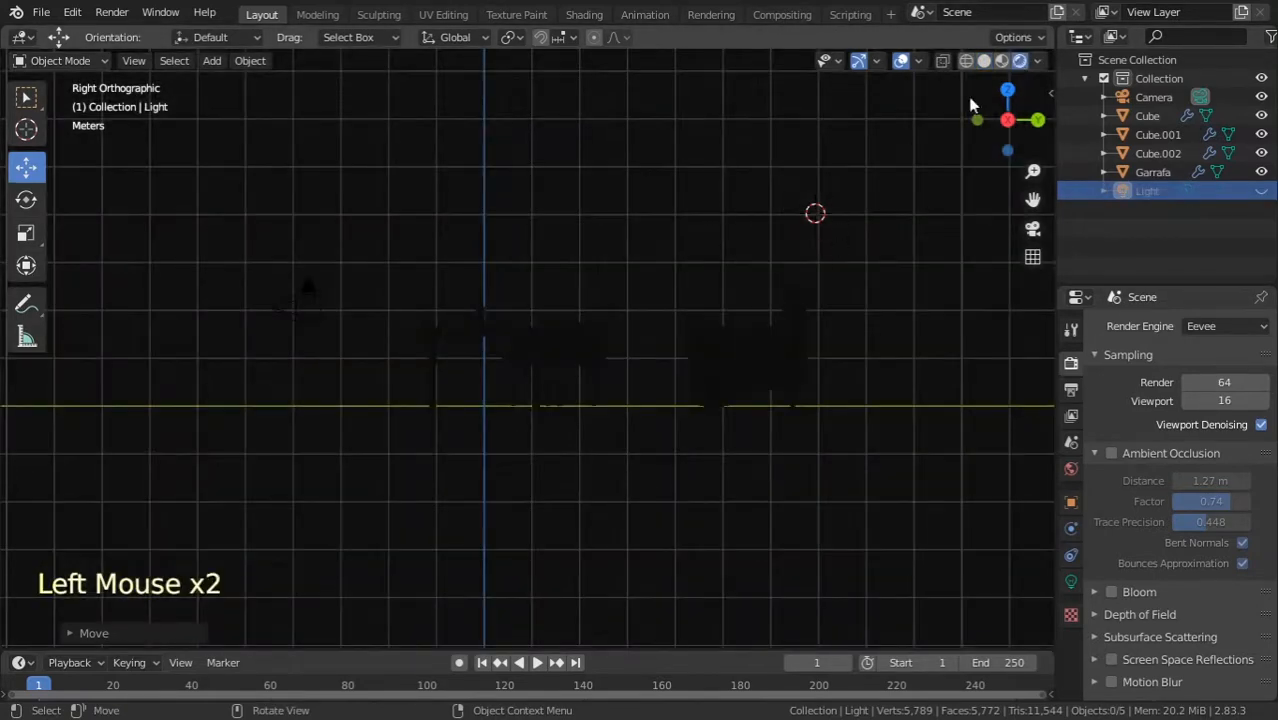
pyautogui.click(984, 61)
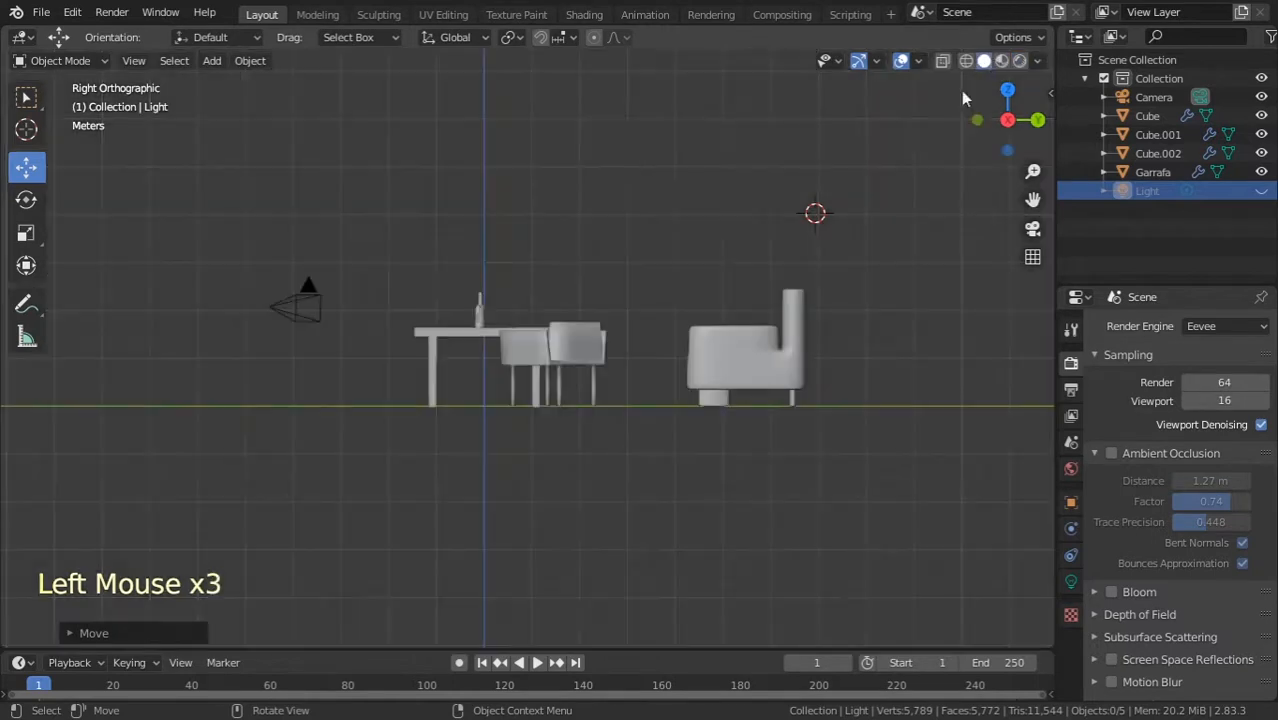
# Step: Add a cube mesh to the scene and clear its location so it sits at the world origin
pyautogui.keyDown('shift'); pyautogui.rightClick(628, 161); pyautogui.keyUp('shift')
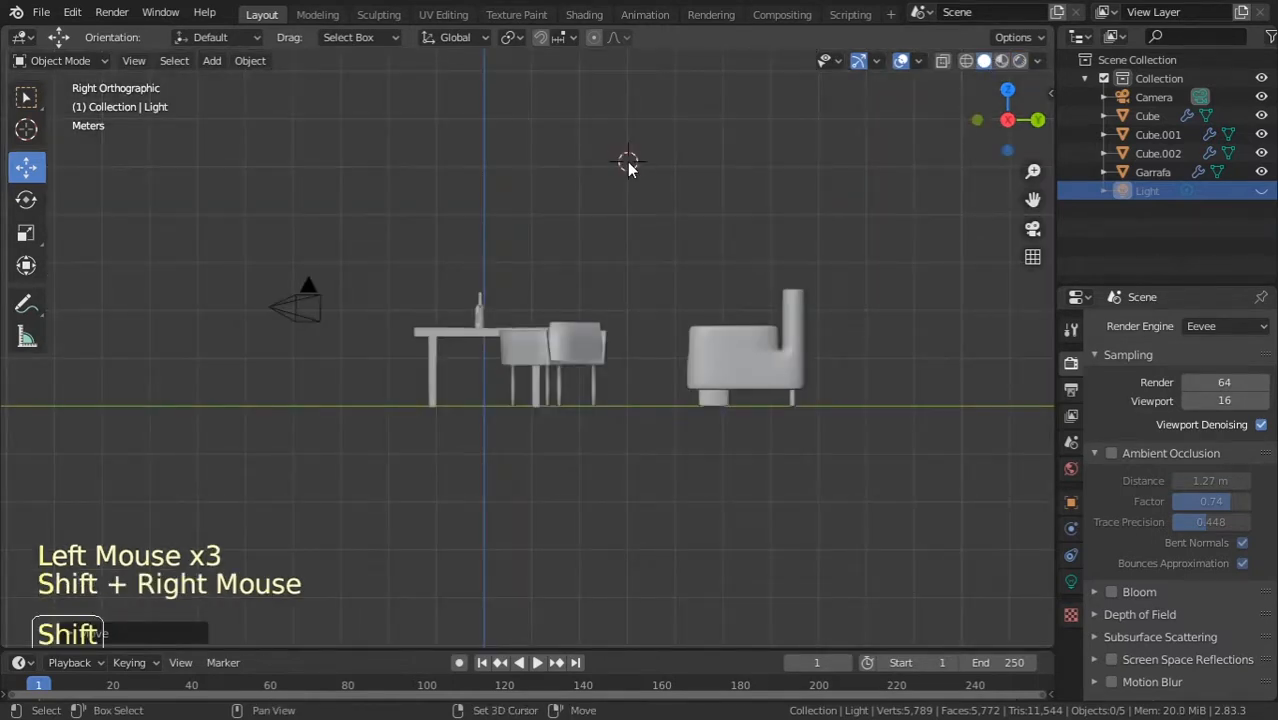
pyautogui.moveTo(431, 208); pyautogui.dragTo(655, 270, button='middle')
pyautogui.hotkey('shift', 'a')
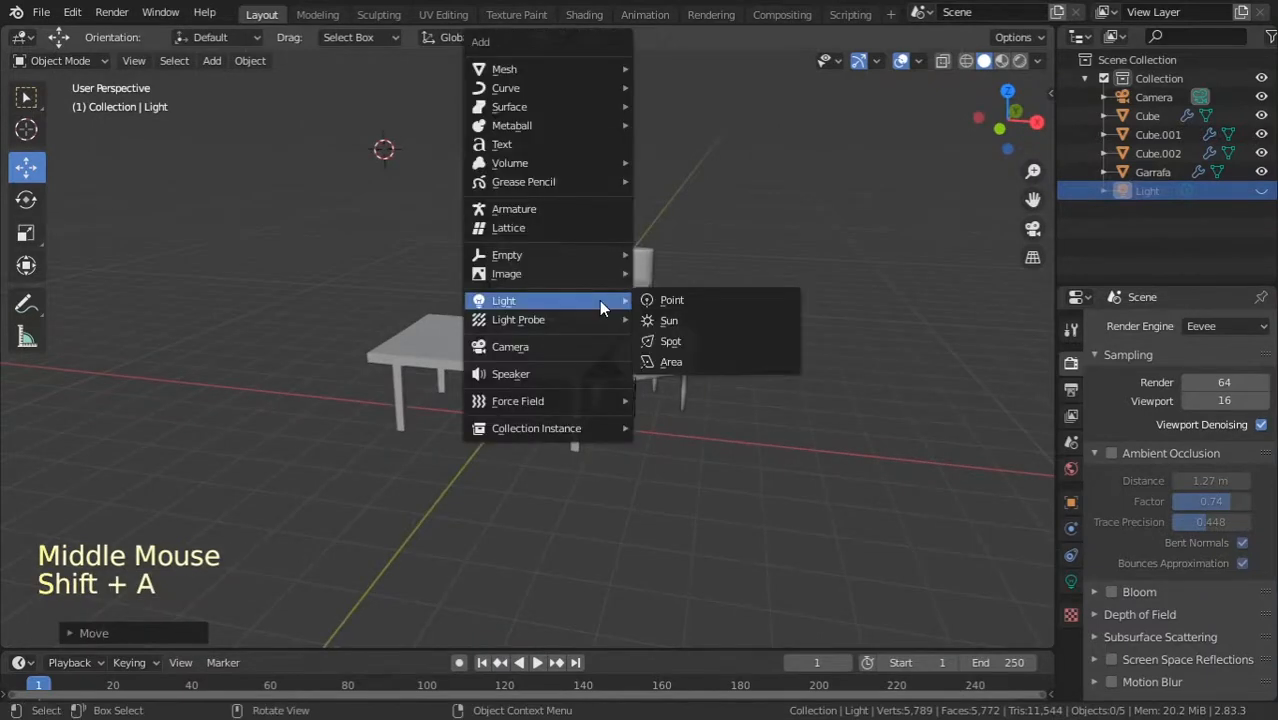
pyautogui.moveTo(550, 66)
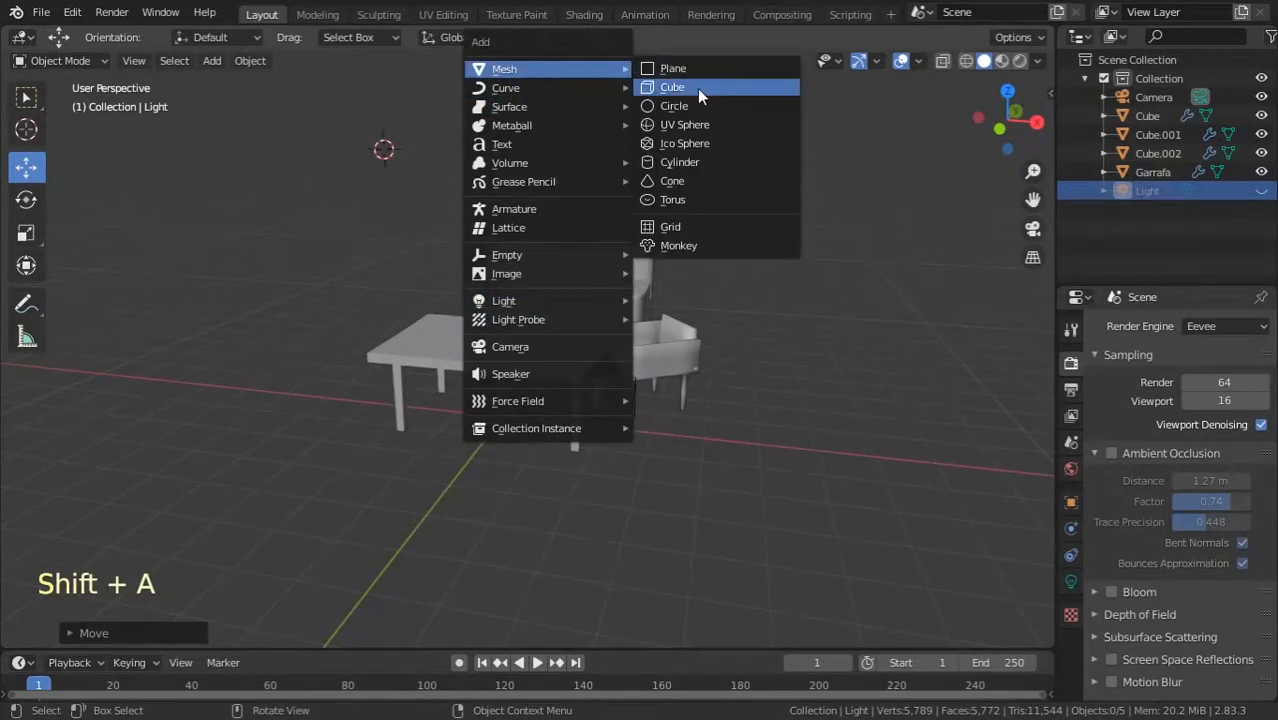
pyautogui.click(697, 88)
pyautogui.hotkey('alt', 'g')
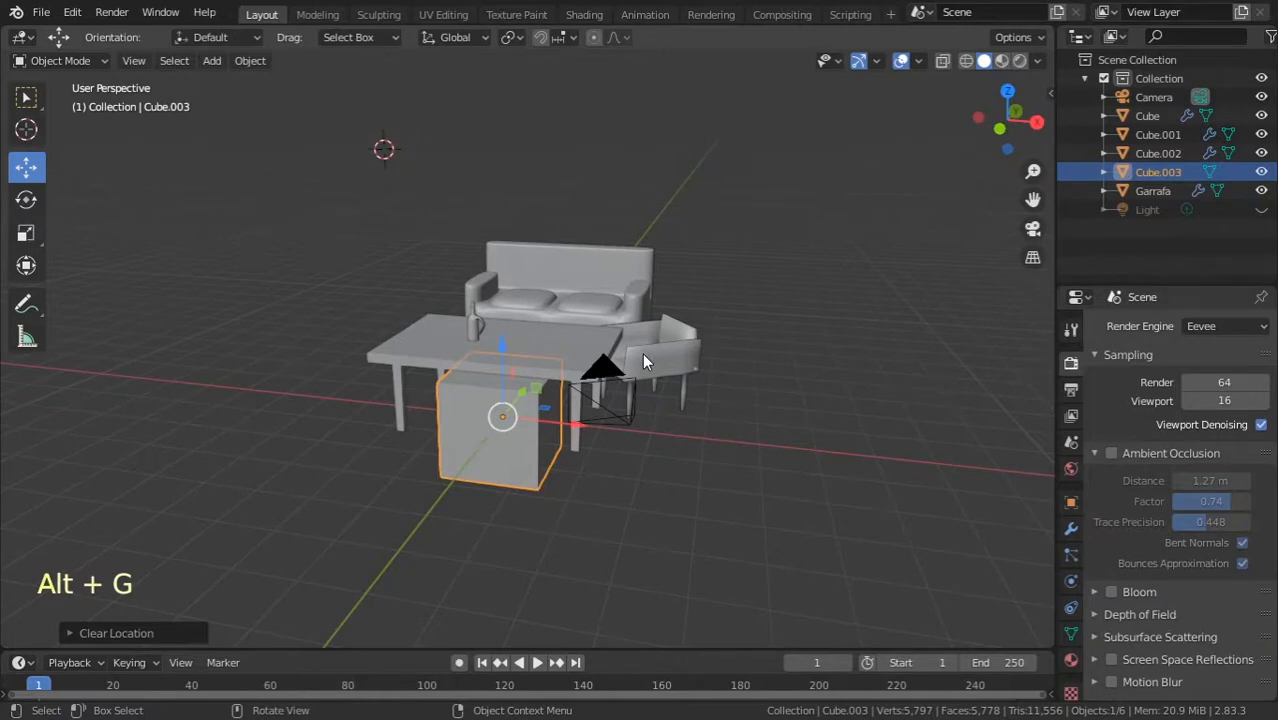
# Step: Move the new cube's geometry up 1 m along Z in edit mode, keeping its origin at floor level
pyautogui.press('KP_1')
pyautogui.press('Tab')
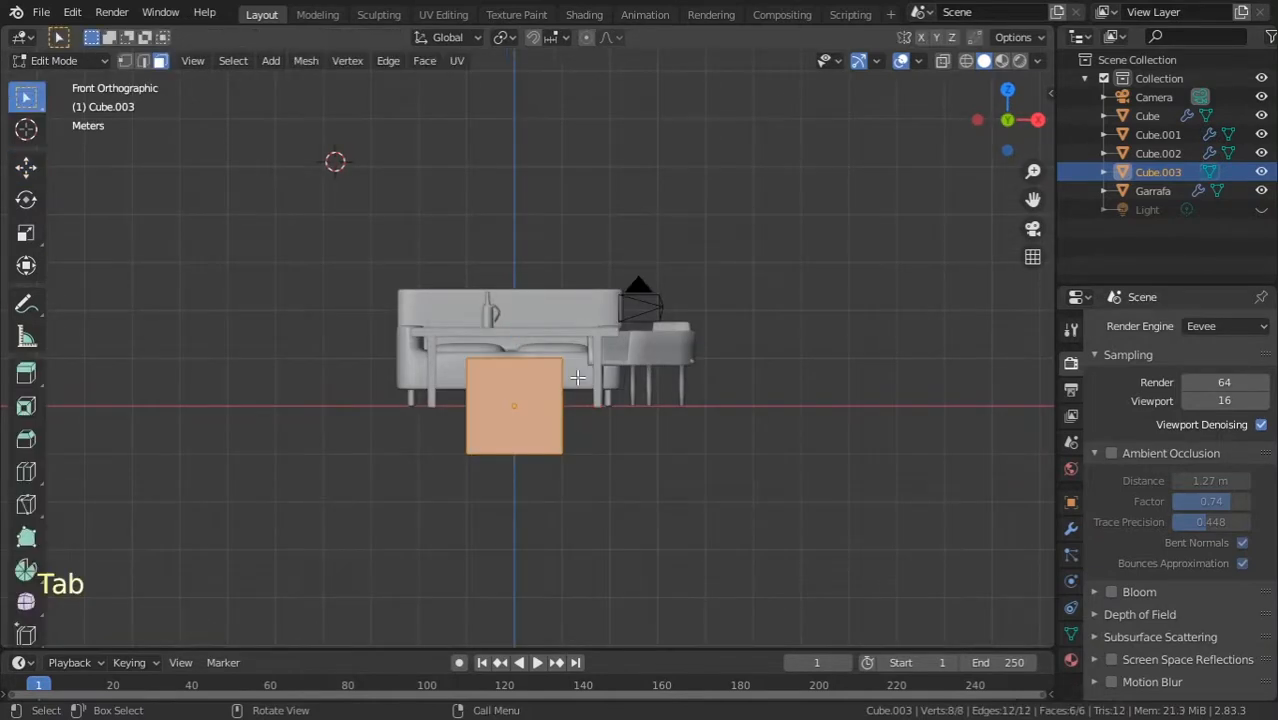
pyautogui.press('g')
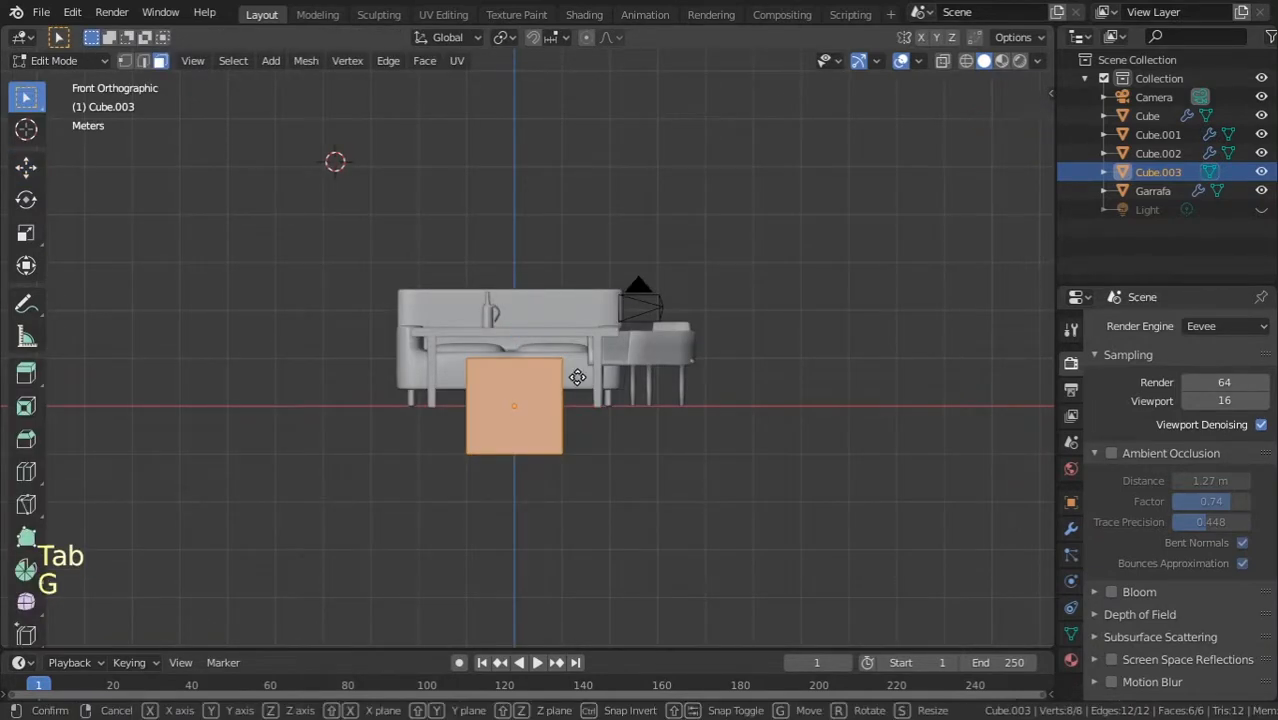
pyautogui.write('z')
pyautogui.write('1')
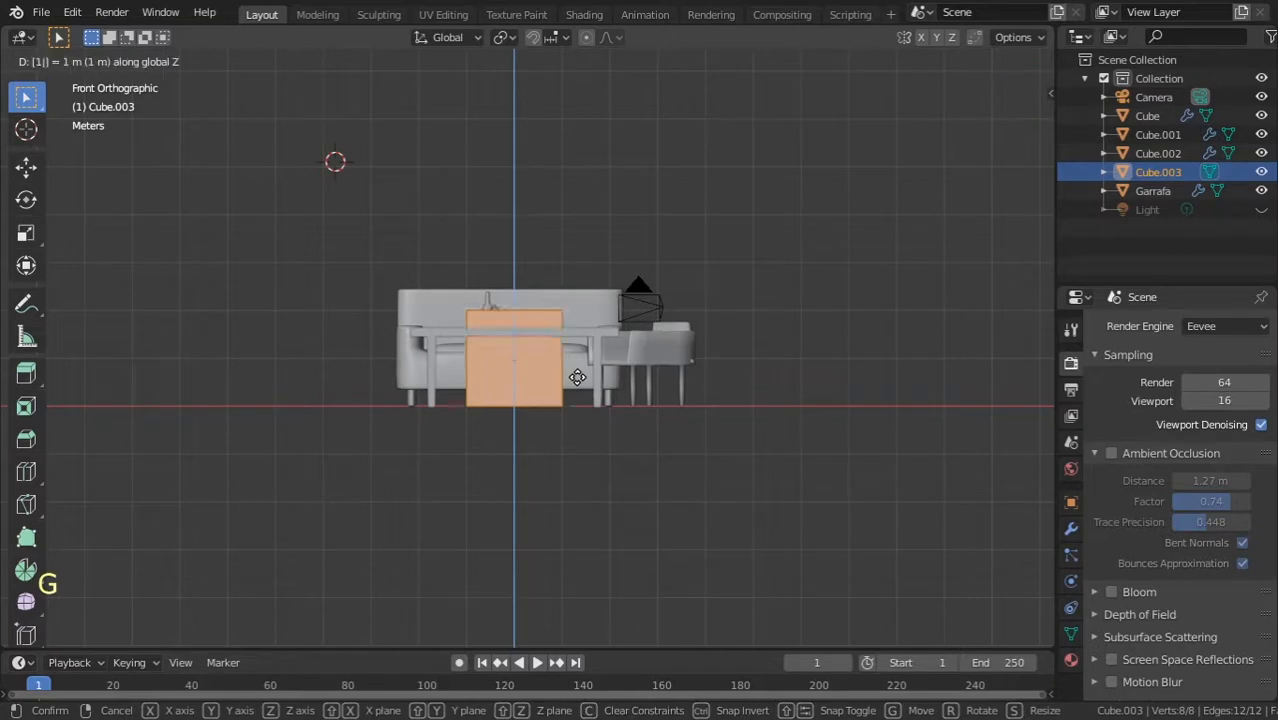
pyautogui.press('Return')
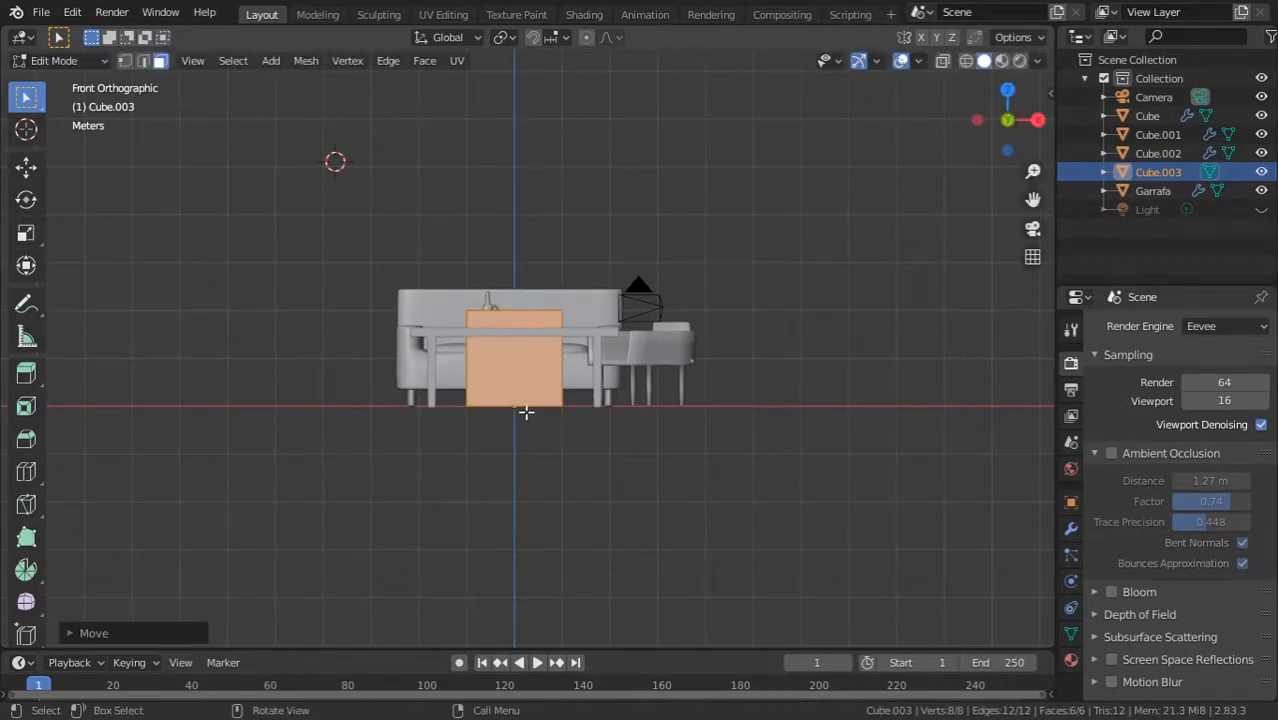
# Step: Scale the whole cube up and widen it along X until it encloses the furniture in the front view
pyautogui.press('Tab')
pyautogui.press('s')
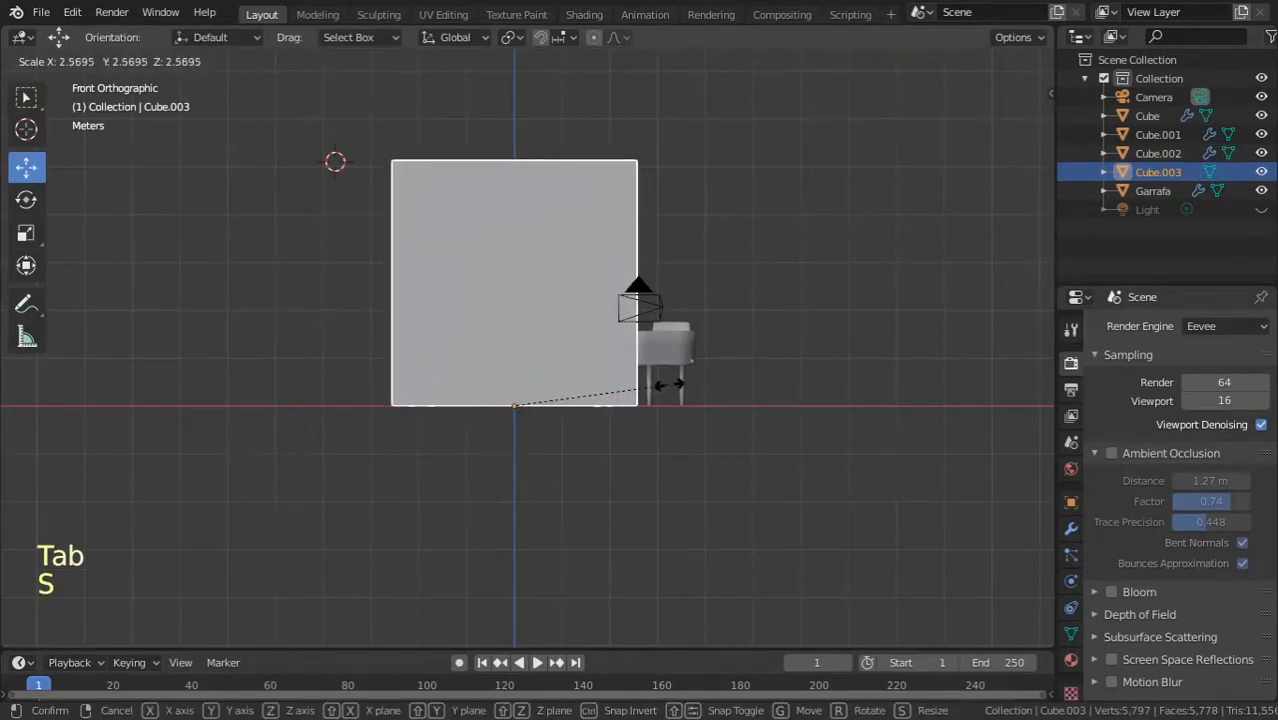
pyautogui.click(655, 377)
pyautogui.press('s')
pyautogui.click(698, 359)
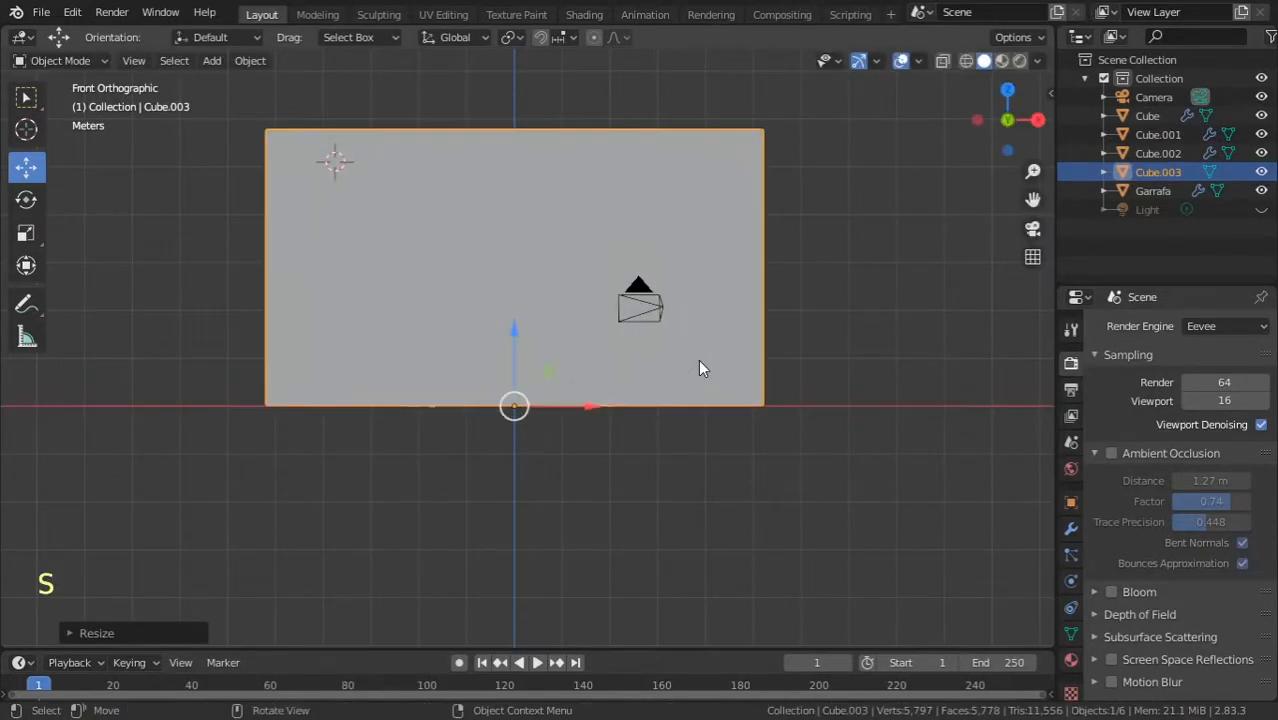
# Step: Stretch the cube along Y in the right side view until it reaches behind the camera and close to the sofa's back
pyautogui.press('KP_3')
pyautogui.press('s')
pyautogui.press('y')
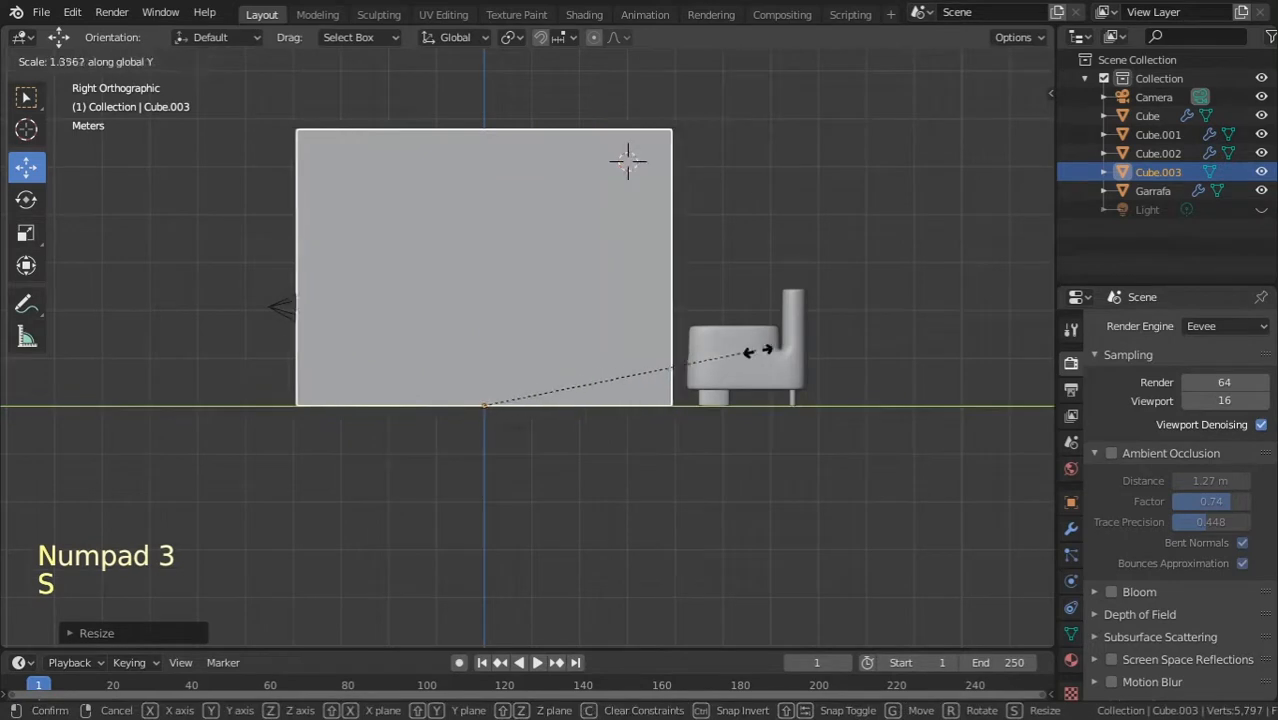
pyautogui.click(683, 326)
# Step: Select the box's sofa-side vertices with X-ray and wireframe display, and move them along positive Y just past the sofa's back
pyautogui.press('Tab')
pyautogui.scroll(-3, 684, 323)
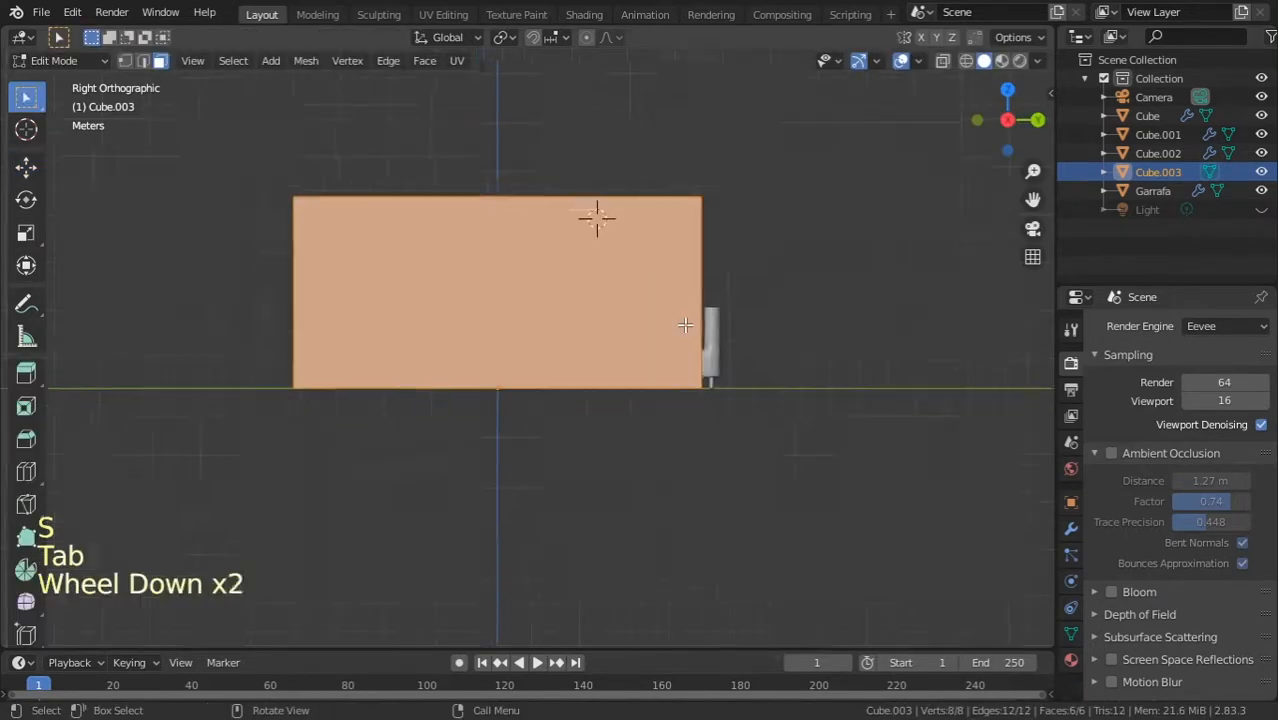
pyautogui.press('1')
pyautogui.click(942, 61)
pyautogui.moveTo(658, 182); pyautogui.dragTo(692, 382)
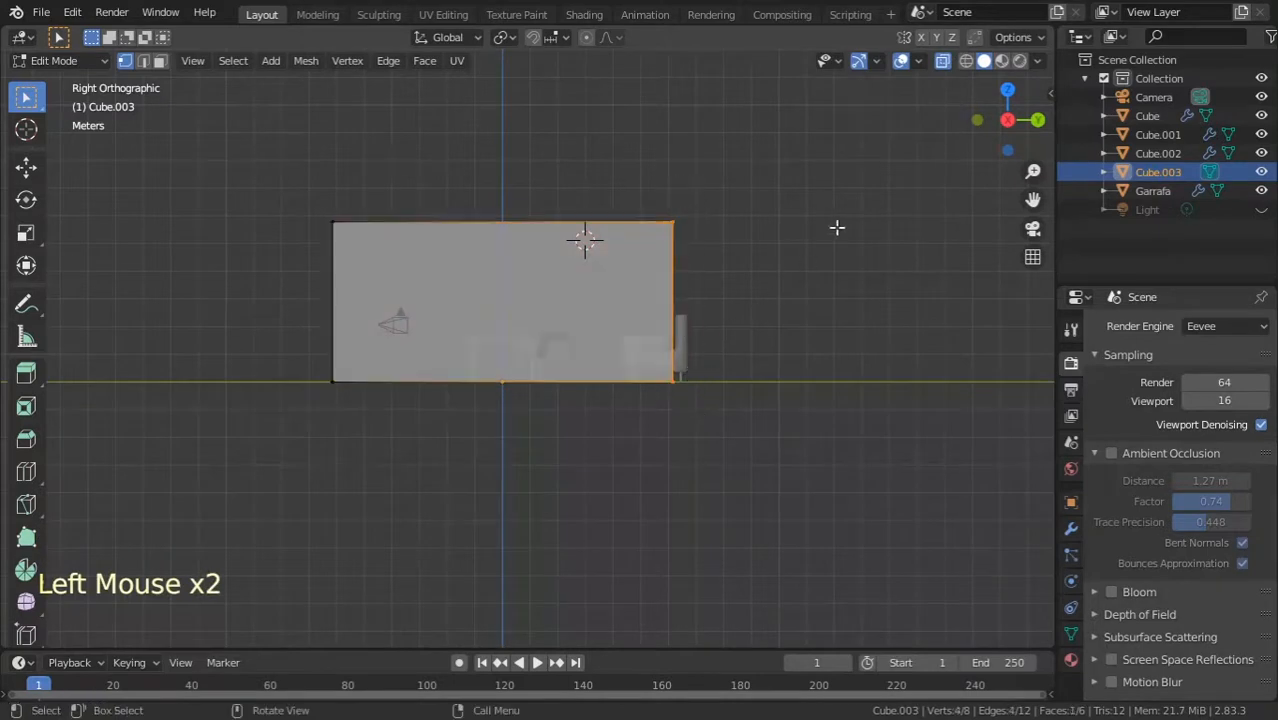
pyautogui.click(966, 62)
pyautogui.click(942, 61)
pyautogui.click(942, 62)
pyautogui.moveTo(640, 188); pyautogui.dragTo(715, 415)
pyautogui.press('g')
pyautogui.press('y')
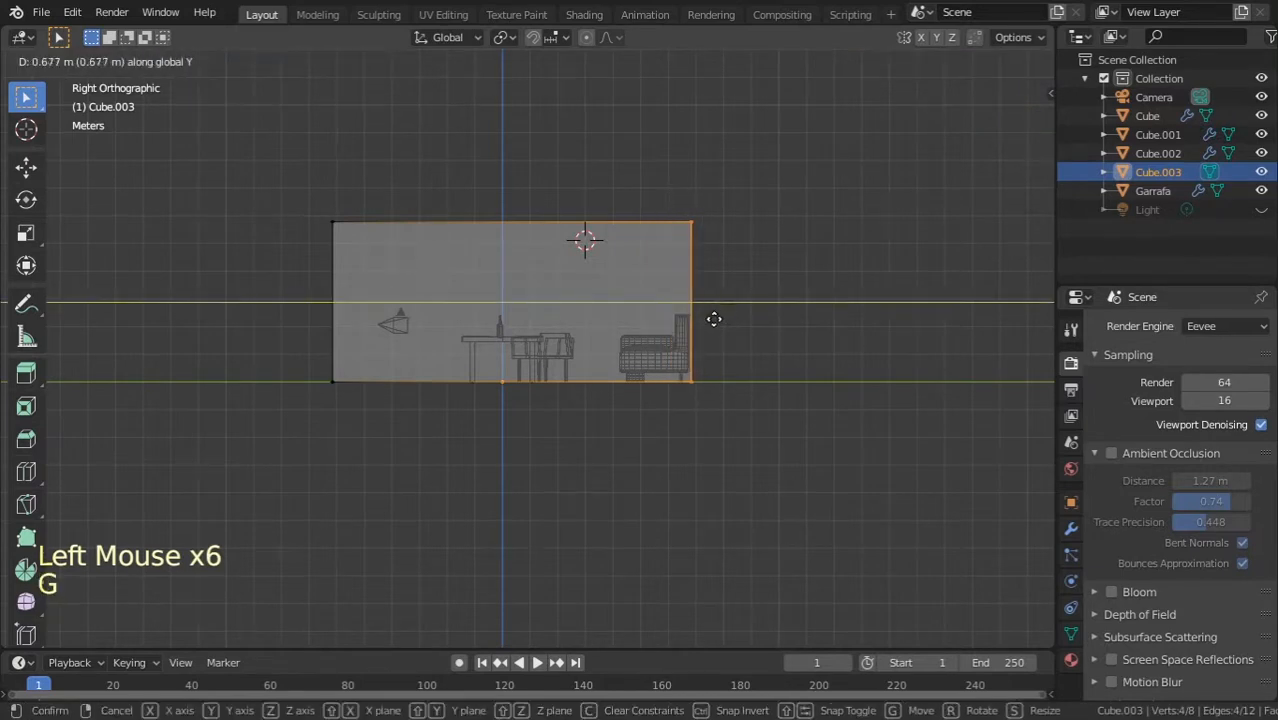
pyautogui.click(719, 317)
# Step: Move the box's camera-side vertices about 0.3 m along positive Y, closer to the camera
pyautogui.moveTo(248, 187); pyautogui.dragTo(390, 424)
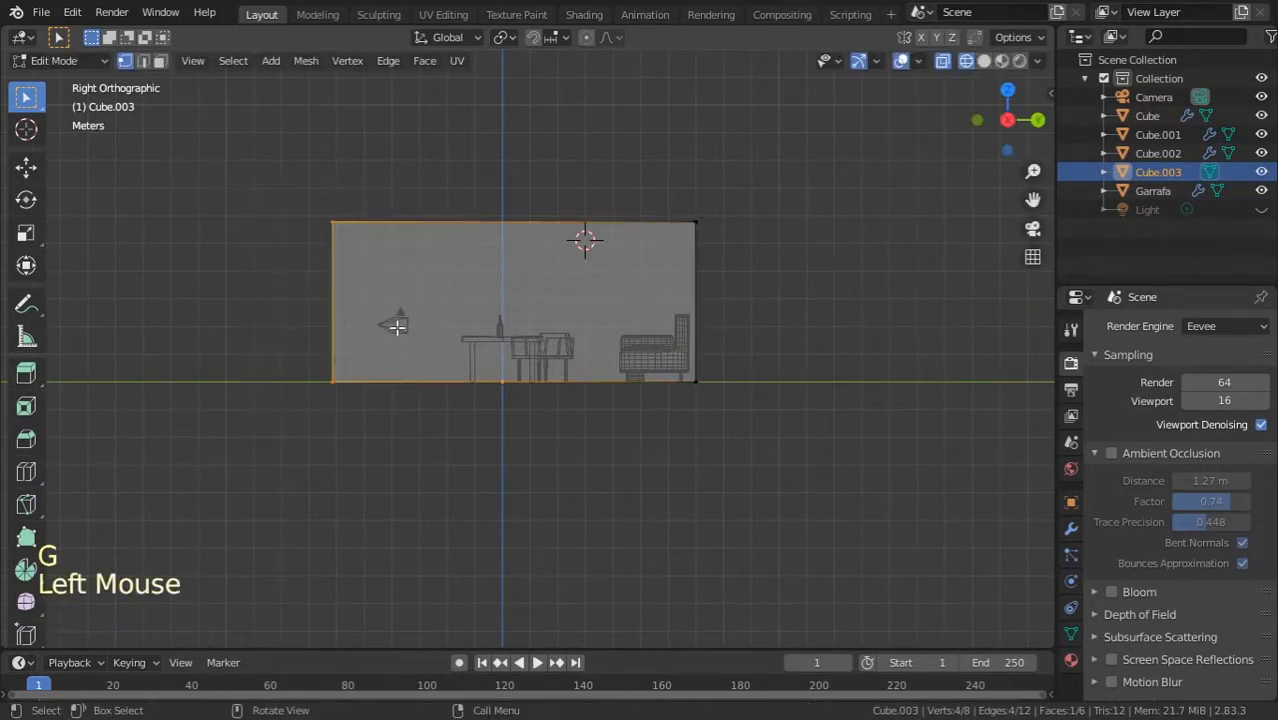
pyautogui.press('g')
pyautogui.press('y')
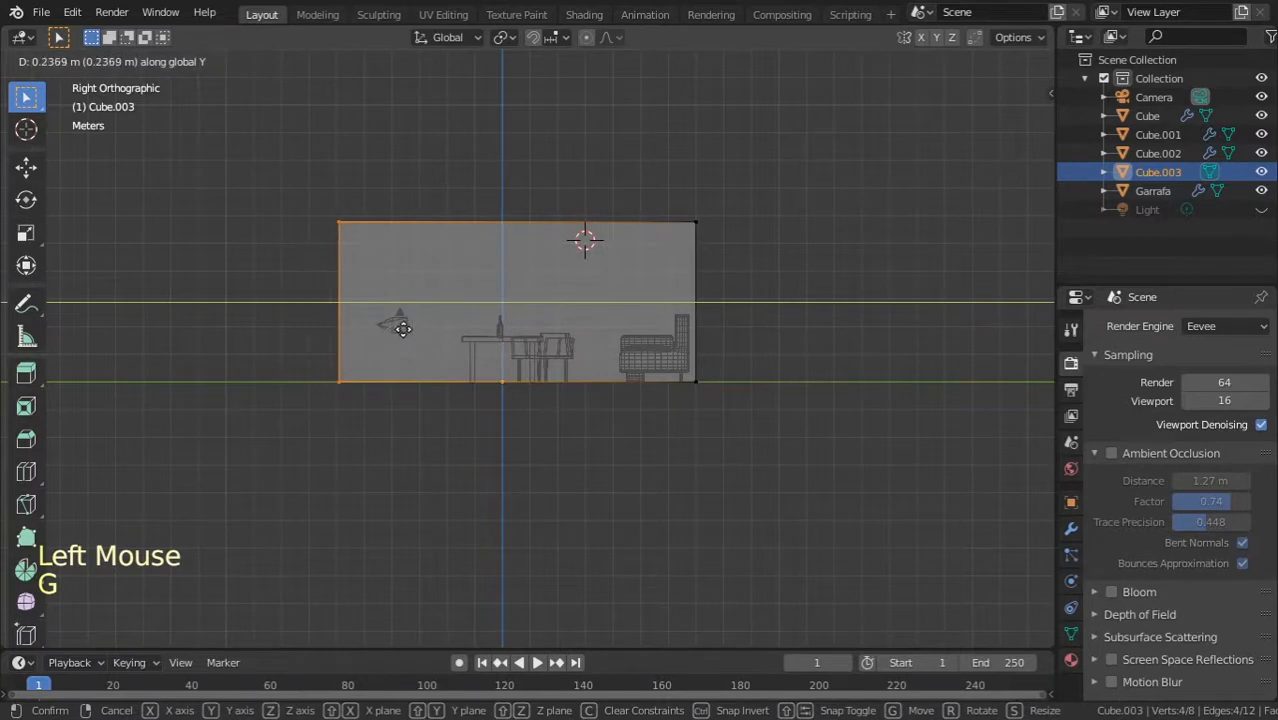
pyautogui.click(399, 322)
pyautogui.moveTo(256, 184); pyautogui.dragTo(716, 267)
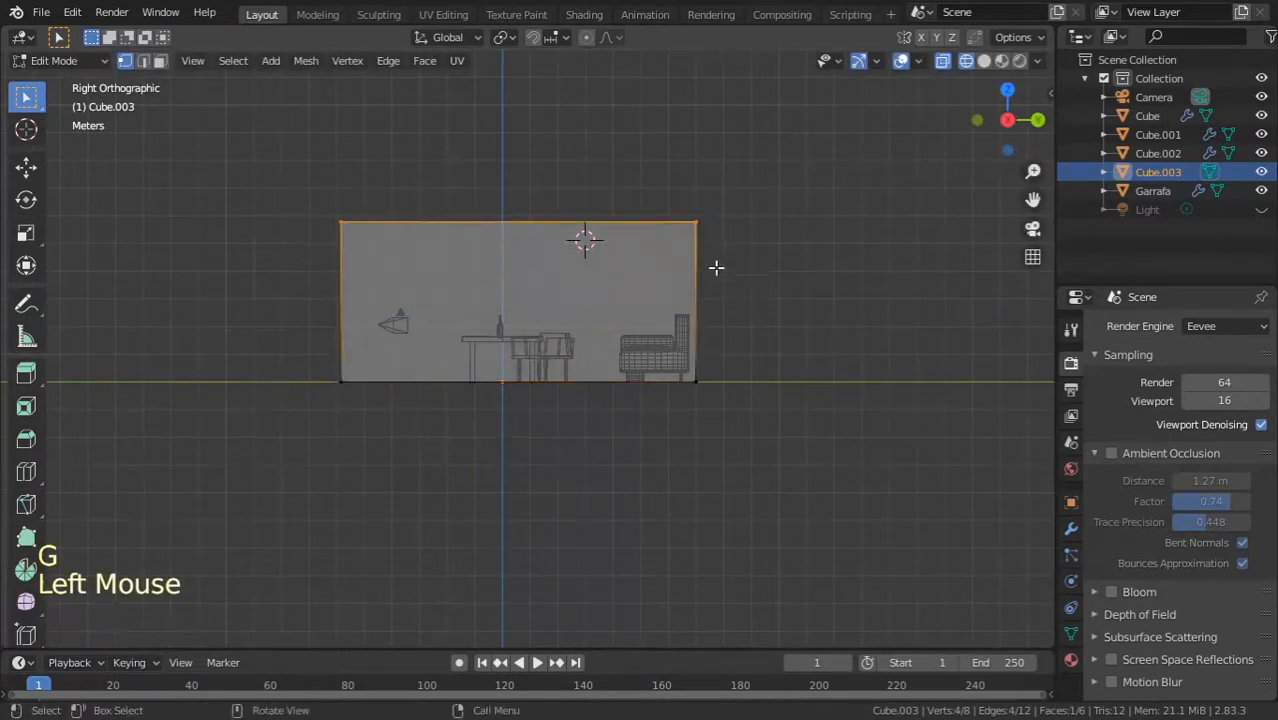
pyautogui.press('g')
pyautogui.press('y')
pyautogui.click(598, 251)
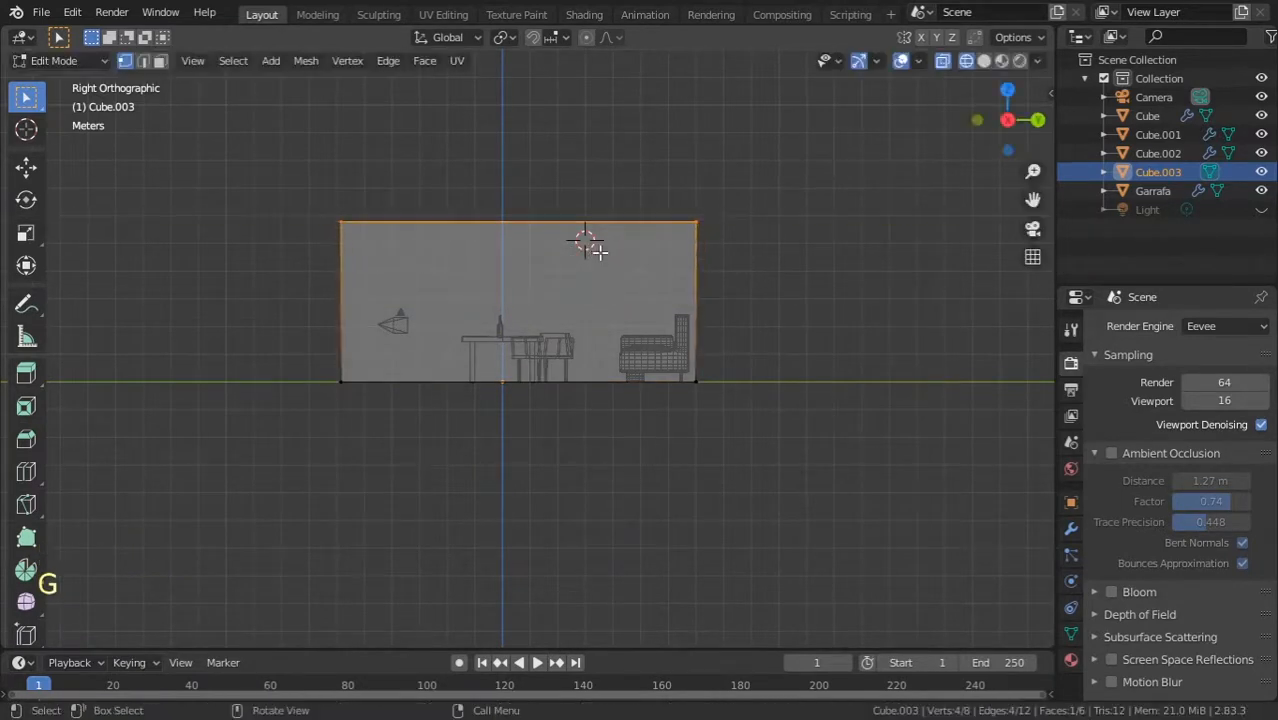
# Step: Check the box's fit around the furniture in front, perspective and camera views, and return to solid shading
pyautogui.press('KP_1')
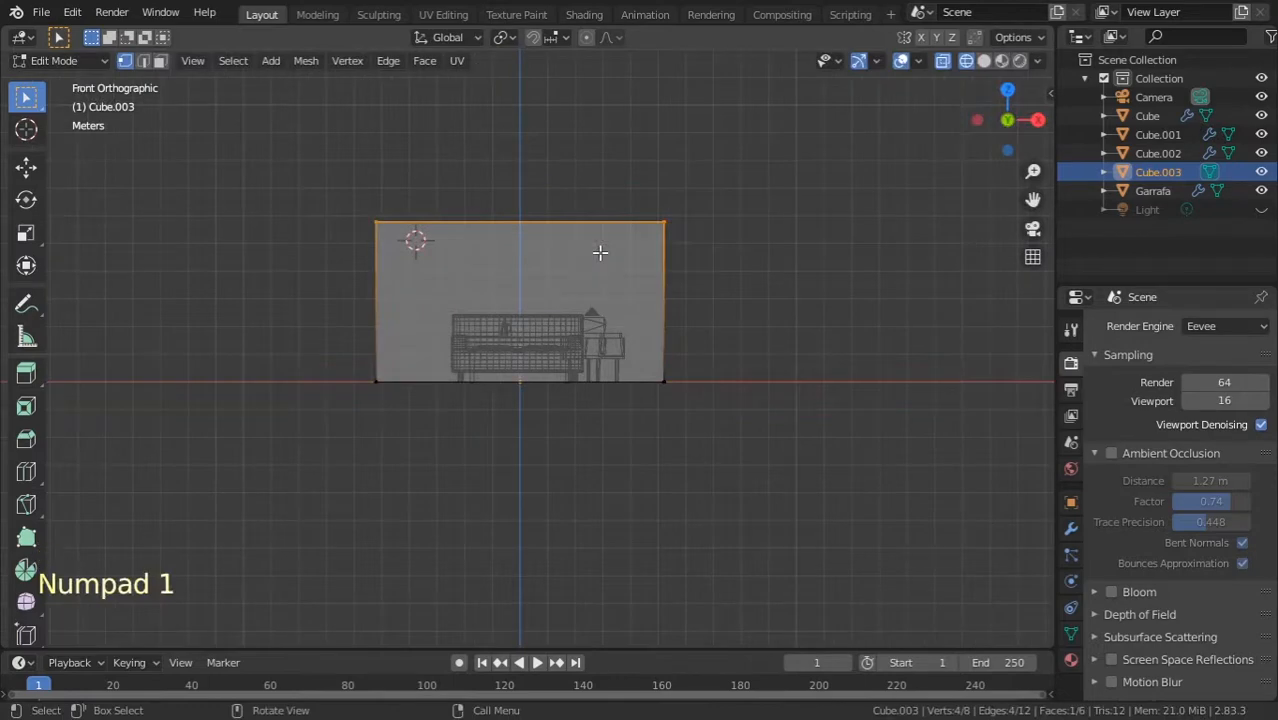
pyautogui.press('Tab')
pyautogui.moveTo(634, 296); pyautogui.dragTo(594, 336, button='middle')
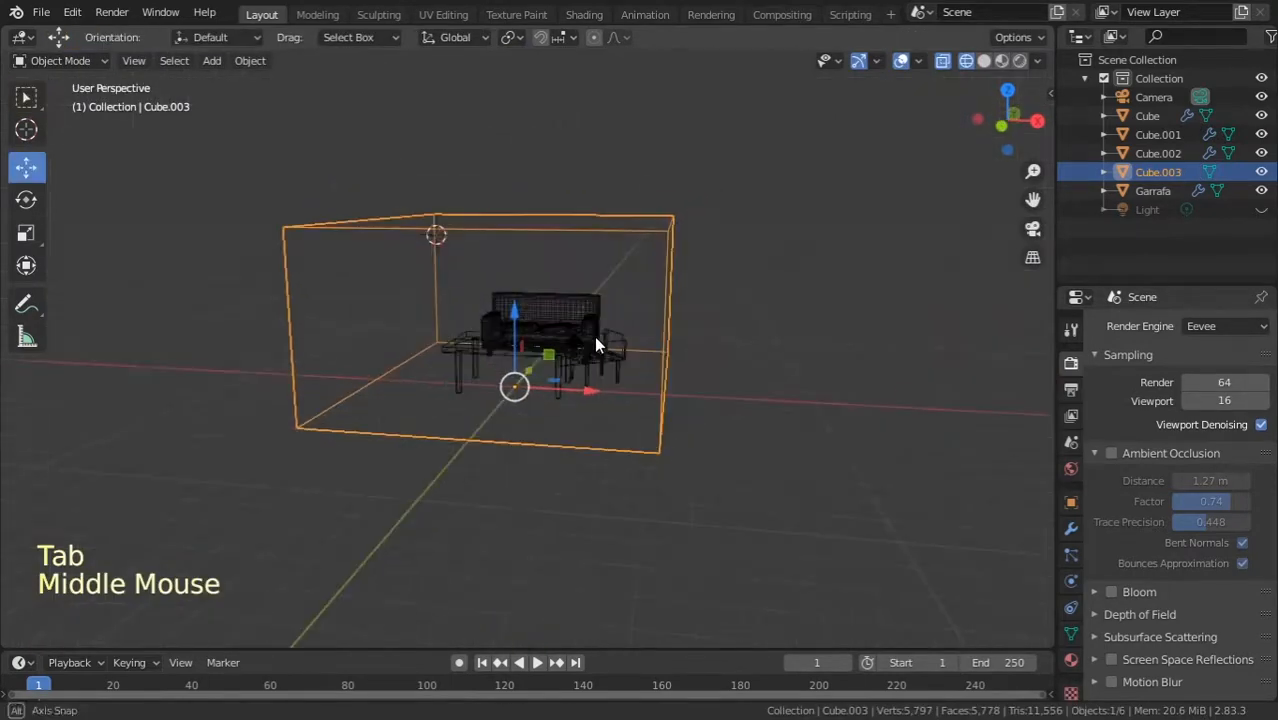
pyautogui.press('KP_0')
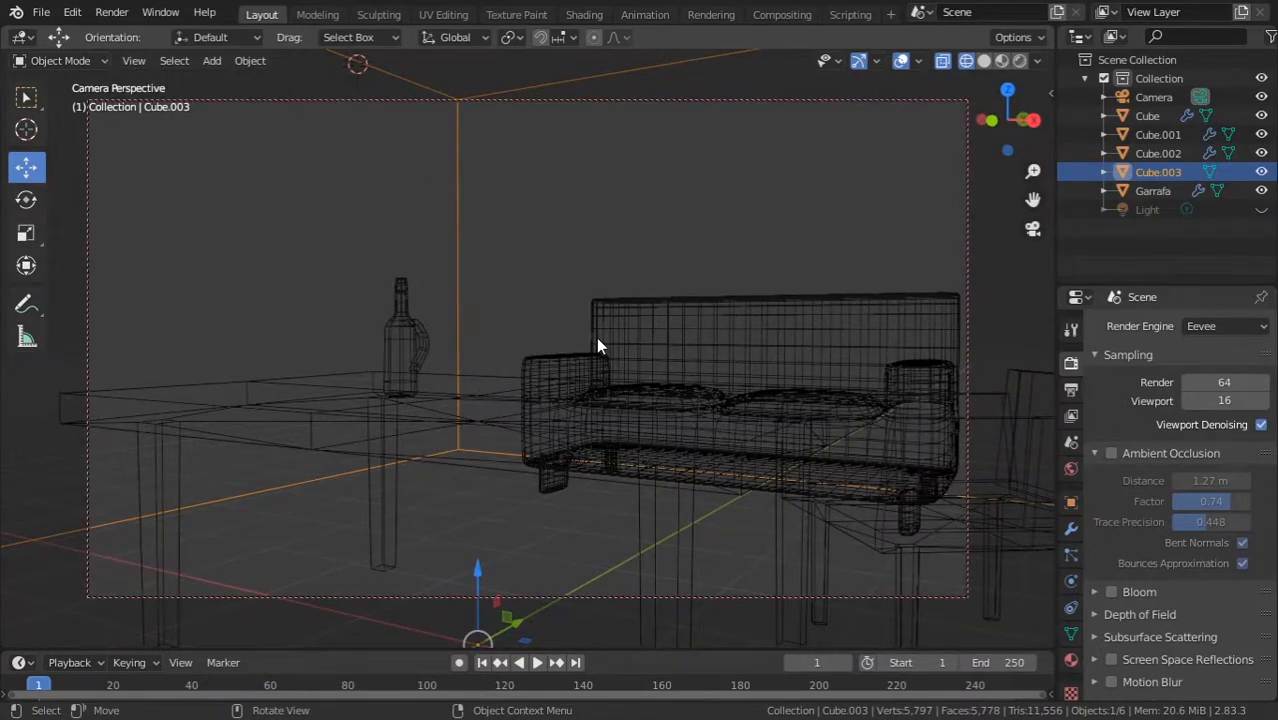
pyautogui.press('KP_0')
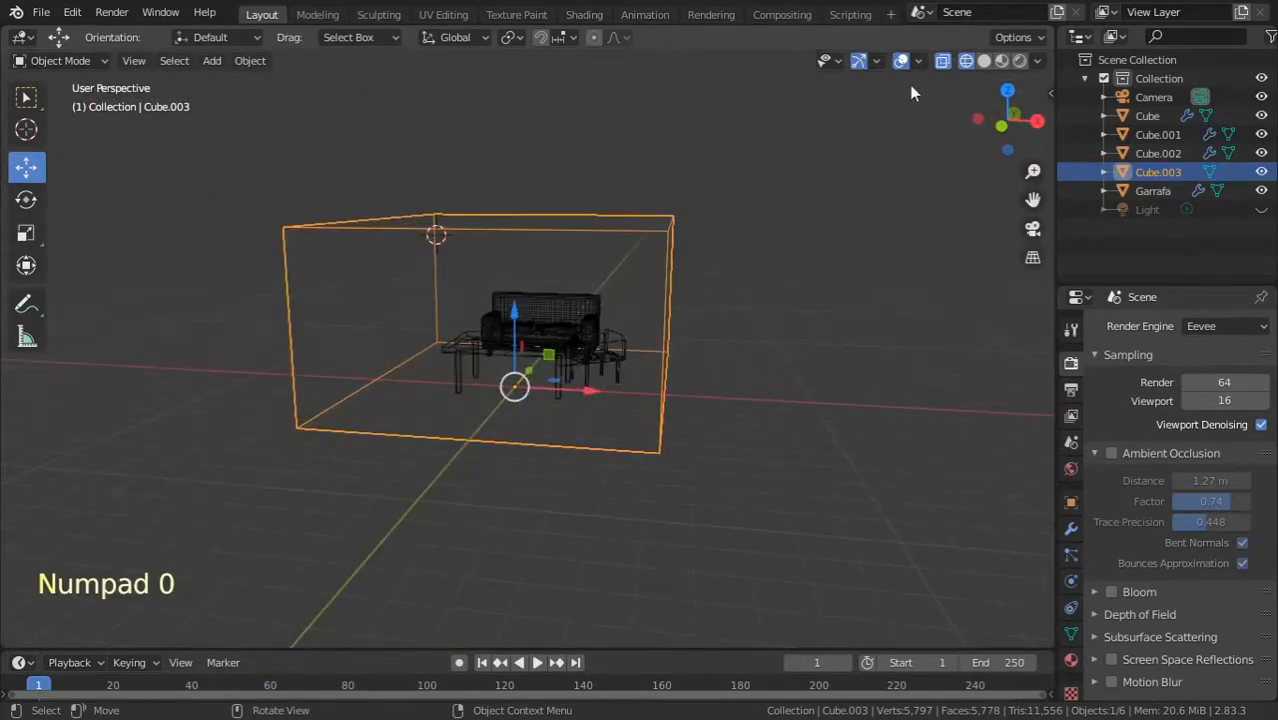
pyautogui.click(985, 61)
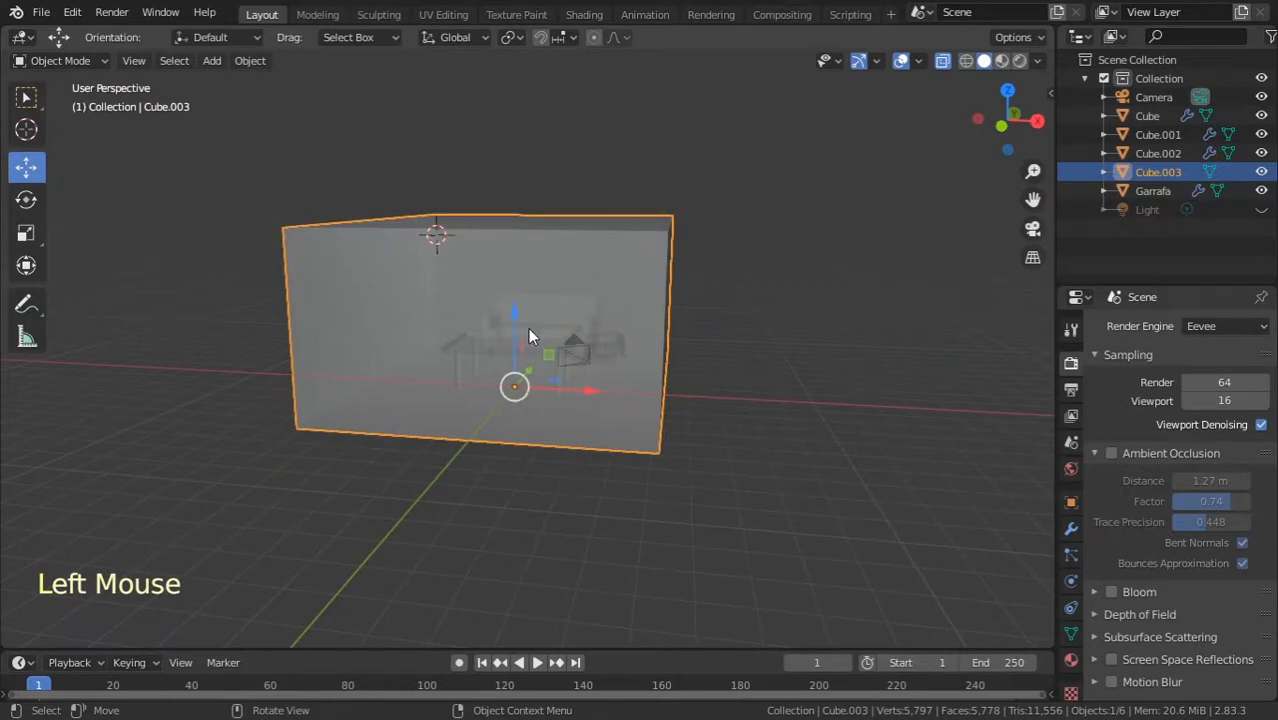
# Step: Turn off X-ray and delete the box's camera-side face together with its adjoining positive-X side face
pyautogui.press('Tab')
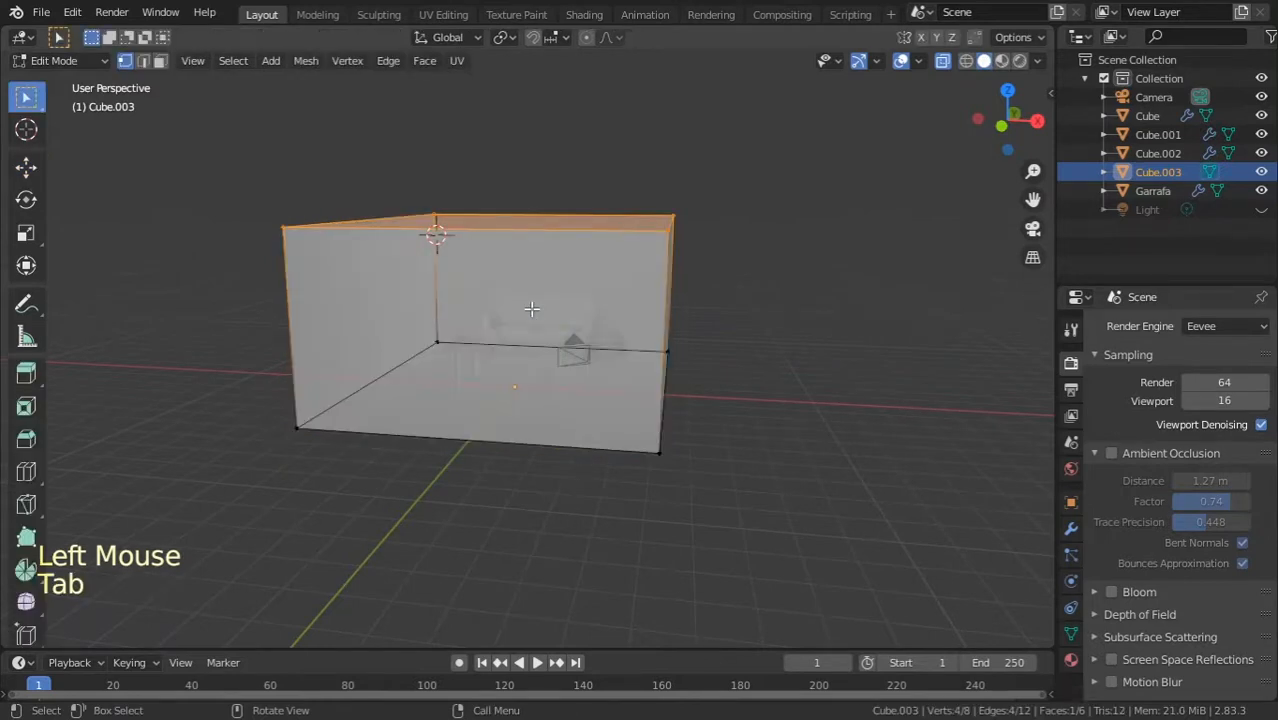
pyautogui.press('3')
pyautogui.moveTo(474, 329); pyautogui.dragTo(418, 362, button='middle')
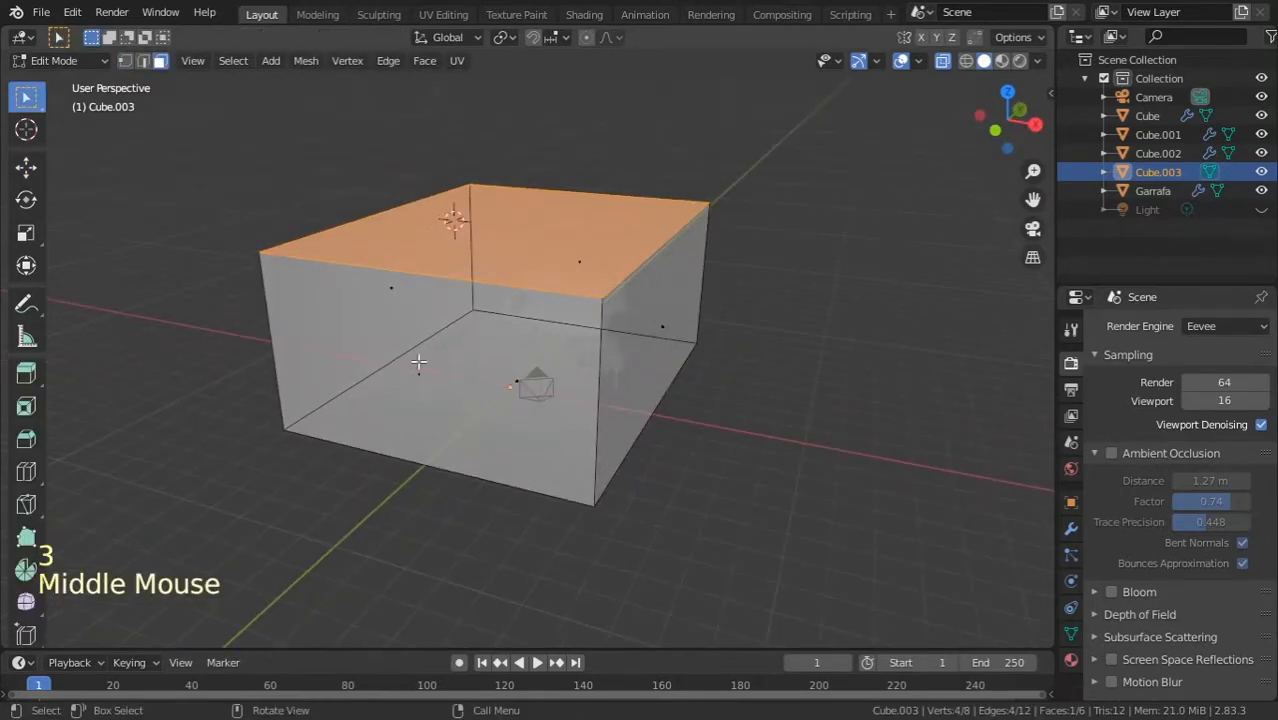
pyautogui.click(942, 61)
pyautogui.click(418, 380)
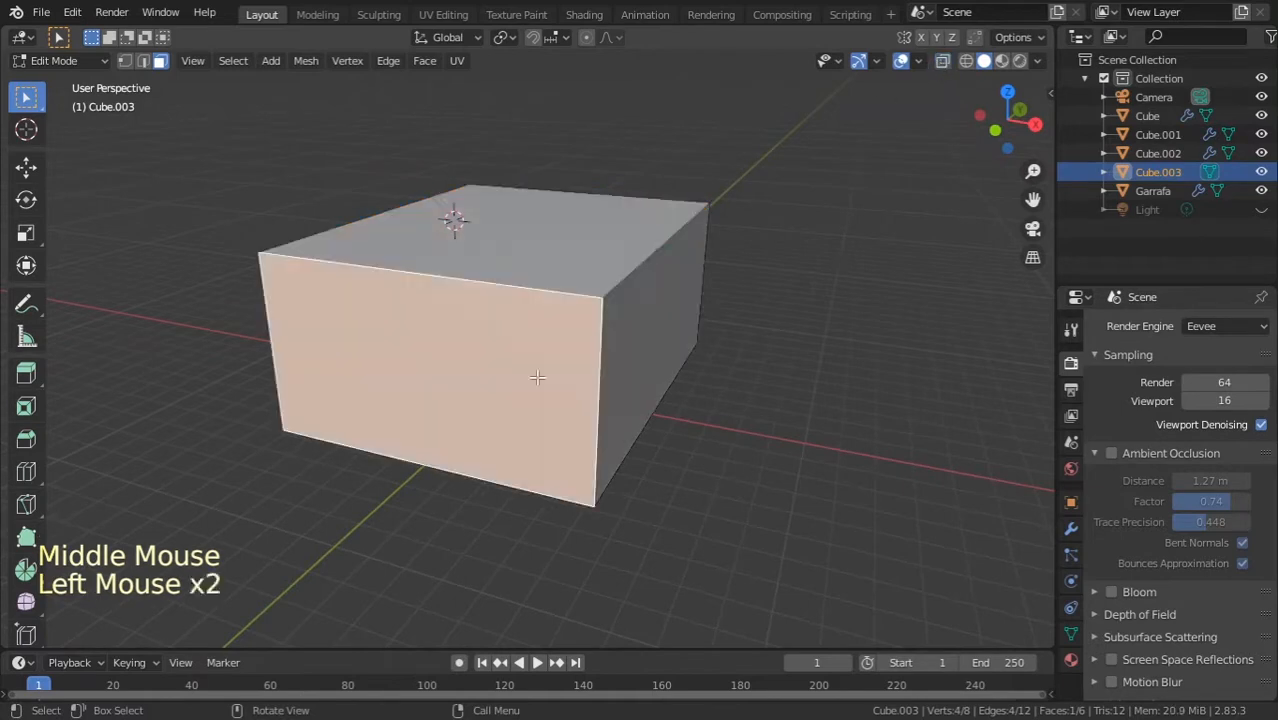
pyautogui.keyDown('shift'); pyautogui.click(640, 338); pyautogui.keyUp('shift')
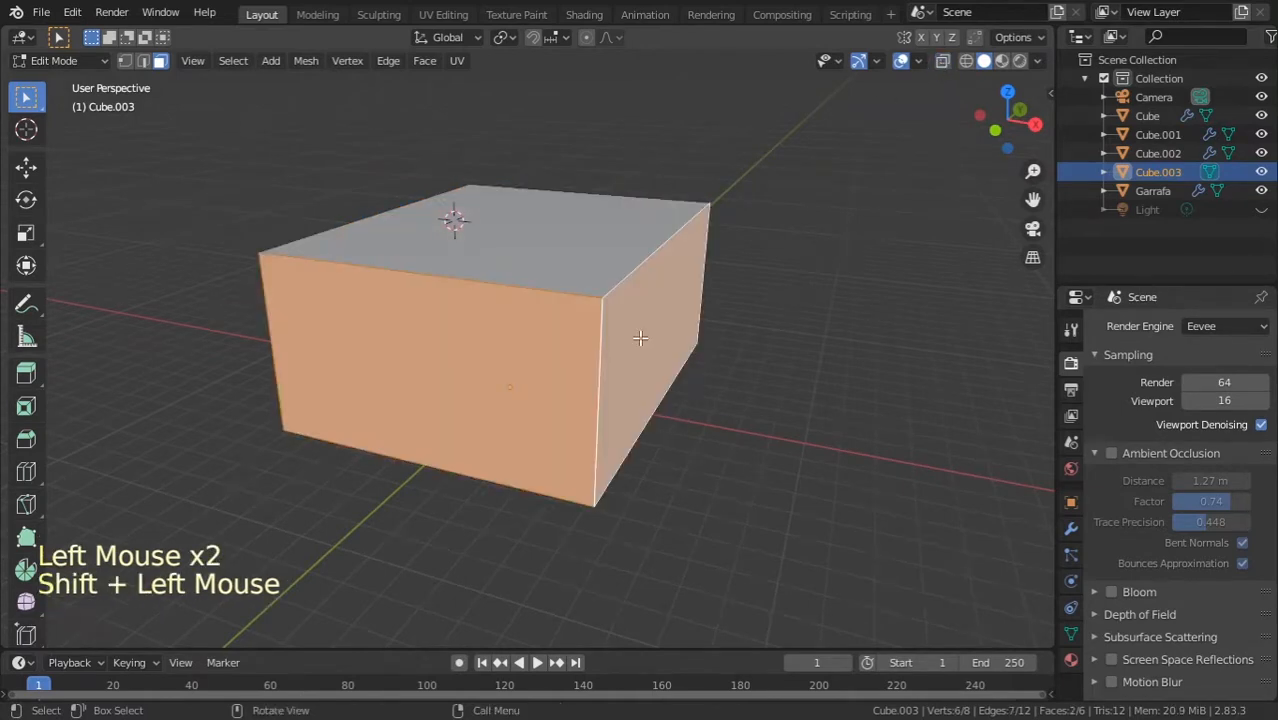
pyautogui.press('x')
pyautogui.click(639, 337)
pyautogui.press('Tab')
# Step: Inset the negative-X wall's face, scale it down to window size, and move it about 2.75 m along global Y towards the sofa
pyautogui.moveTo(588, 401); pyautogui.dragTo(612, 376, button='middle')
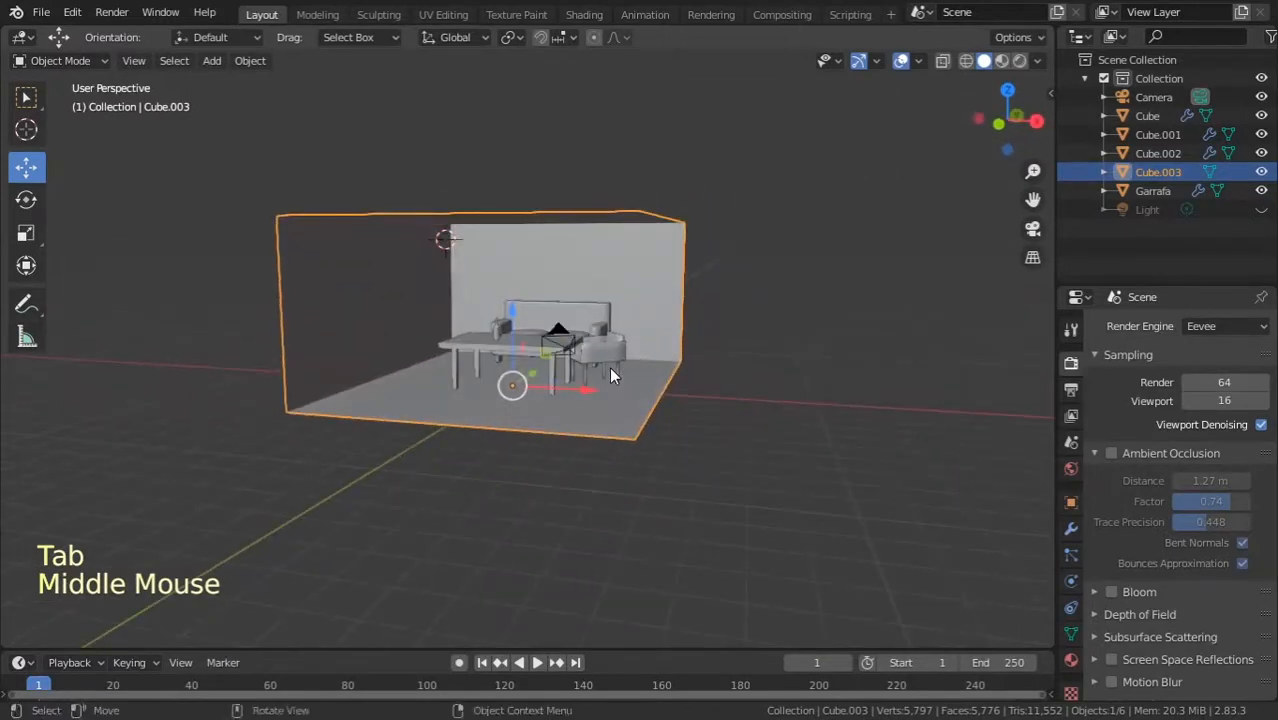
pyautogui.scroll(3, 612, 376)
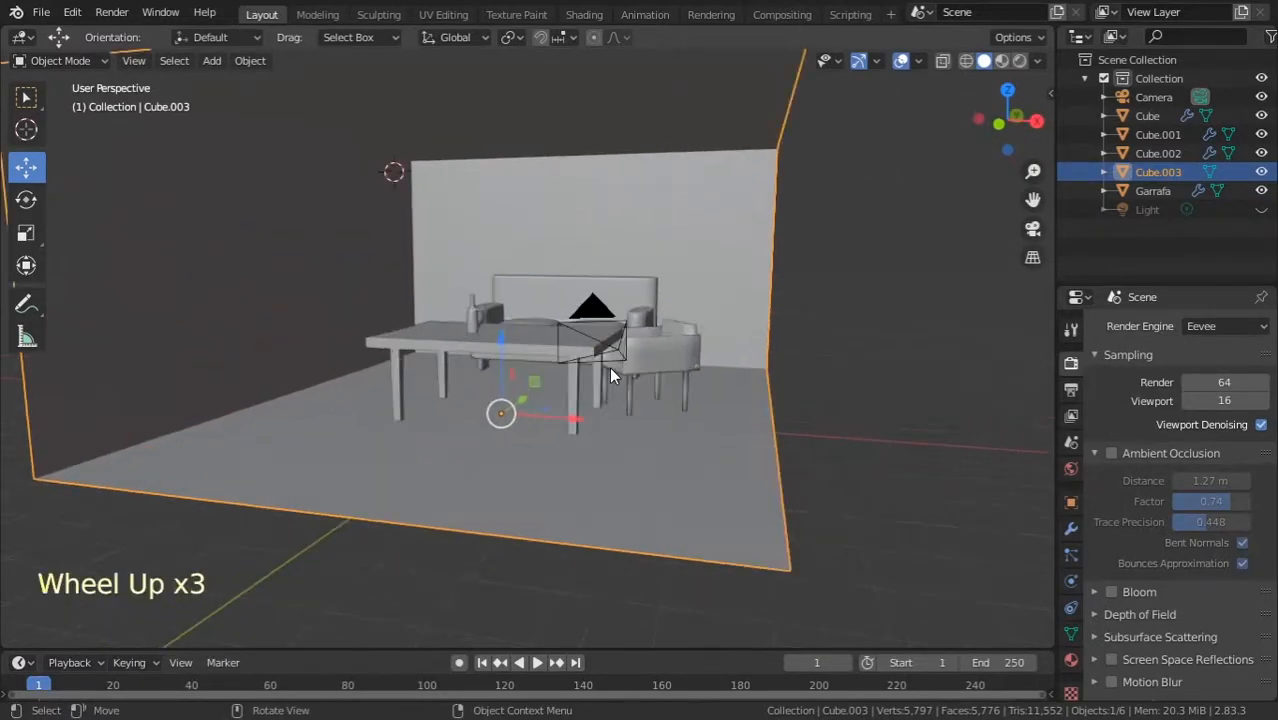
pyautogui.keyDown('shift'); pyautogui.moveTo(543, 311); pyautogui.dragTo(616, 357, button='middle'); pyautogui.keyUp('shift')
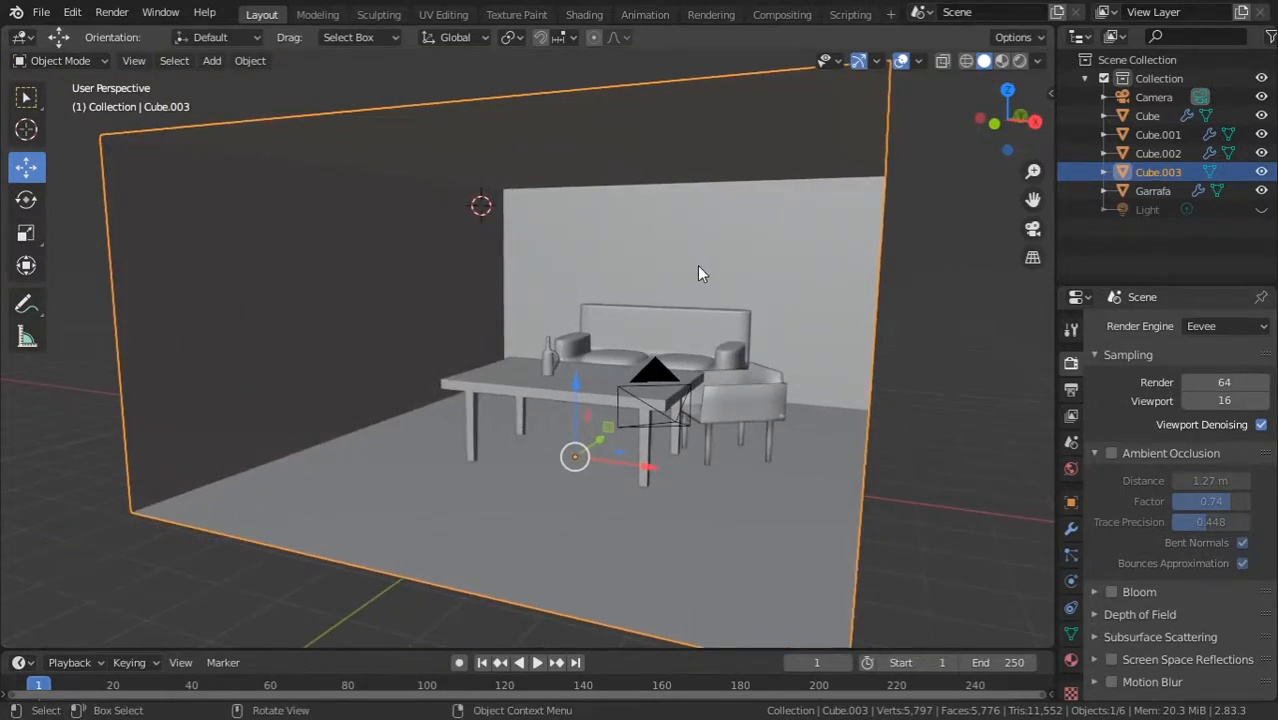
pyautogui.press('Tab')
pyautogui.click(298, 257)
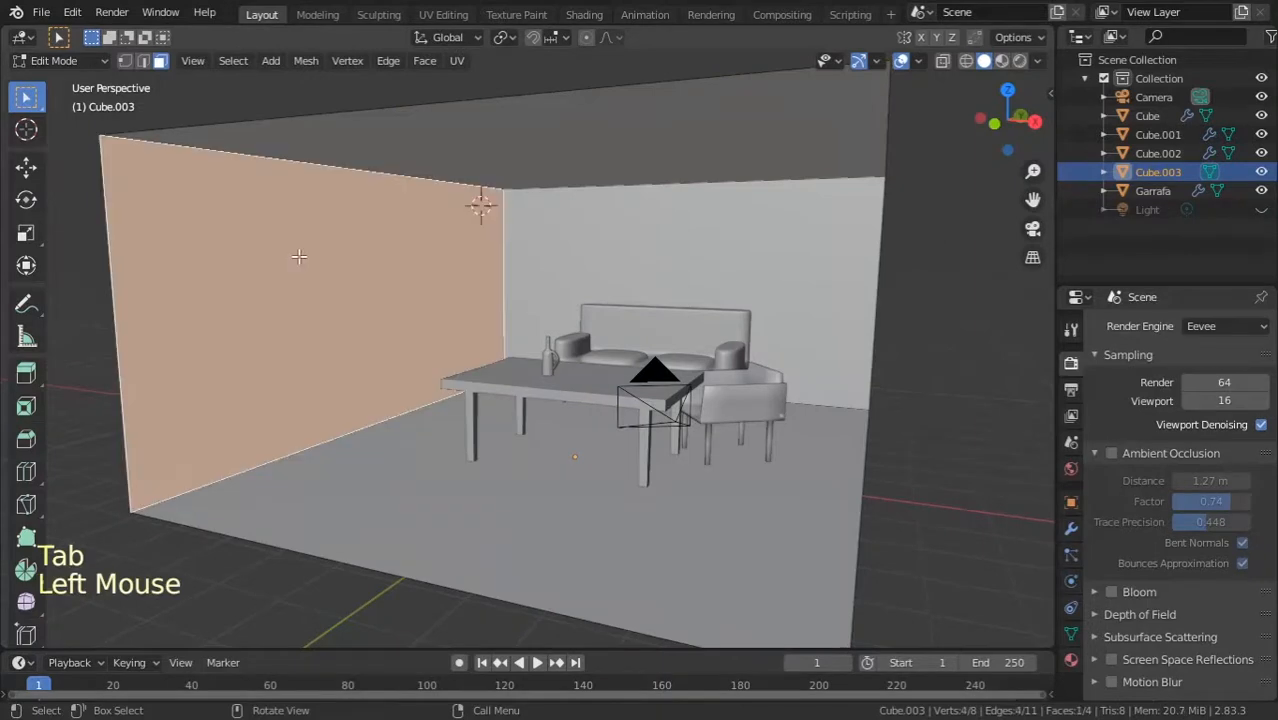
pyautogui.press('i')
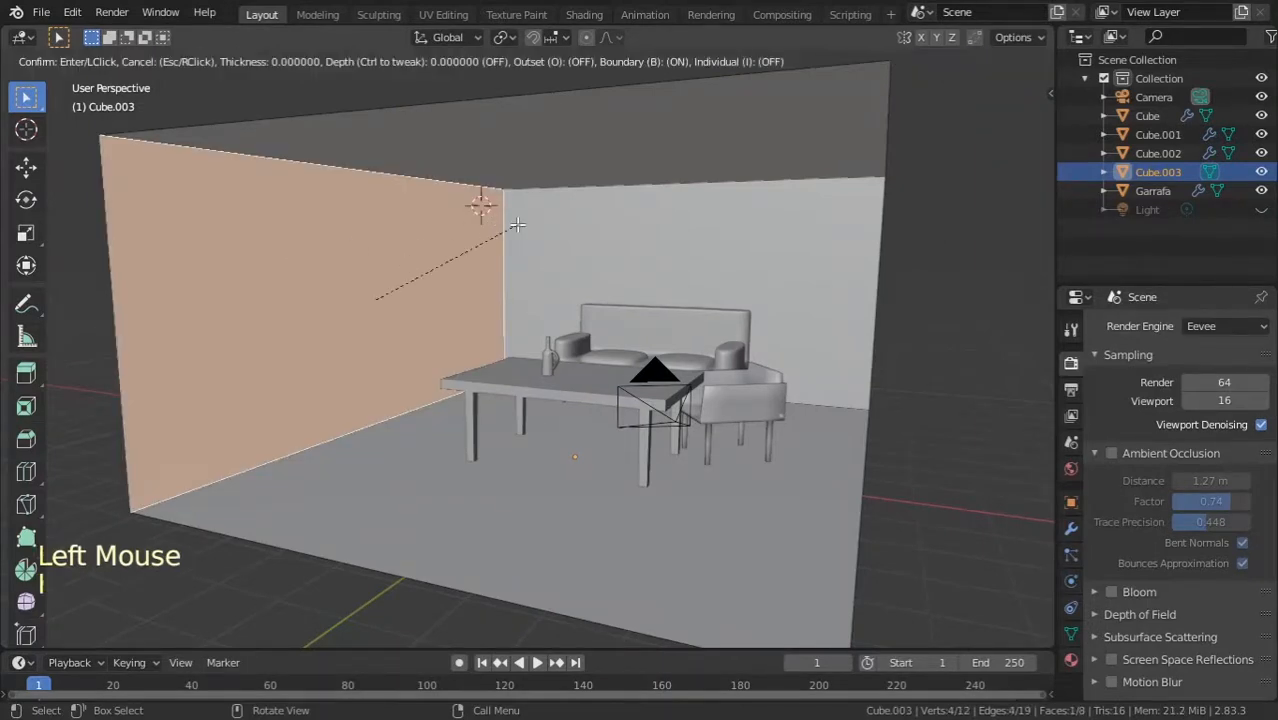
pyautogui.click(400, 272)
pyautogui.press('s')
pyautogui.click(391, 278)
pyautogui.press('g')
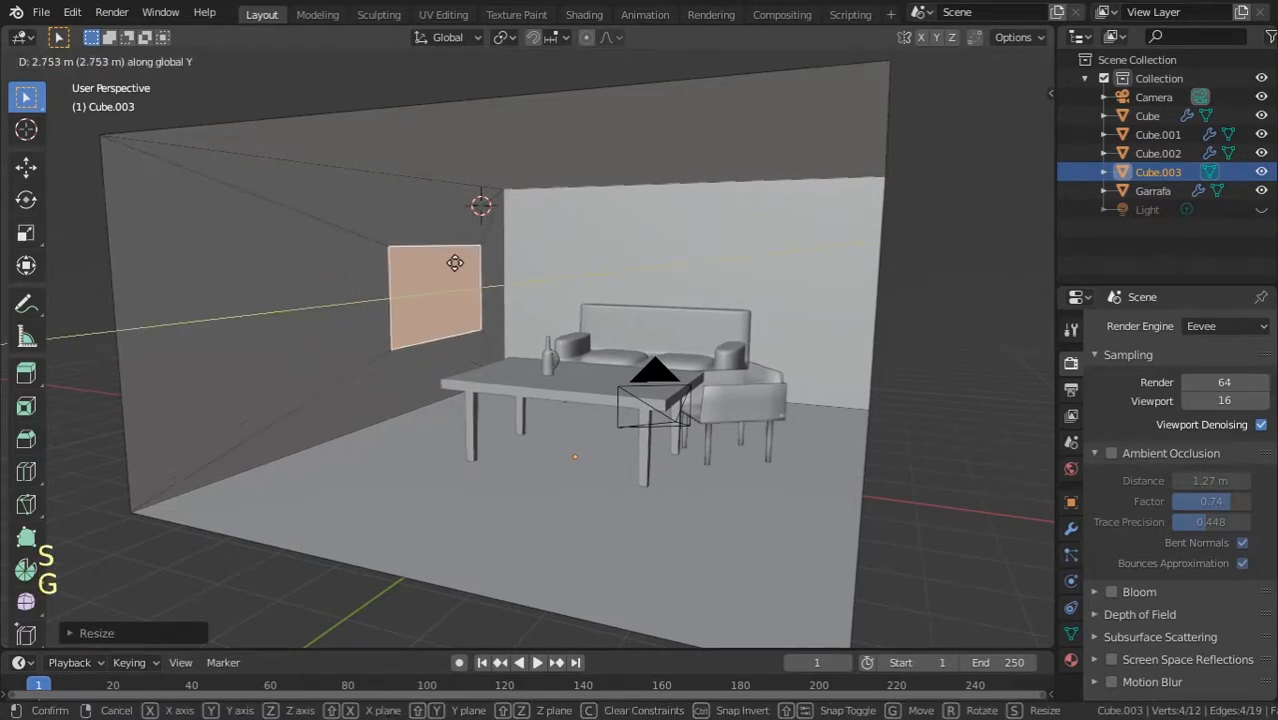
pyautogui.click(487, 272)
# Step: Extrude the inset window face outward through the wall and delete the extruded face to leave an opening
pyautogui.press('e')
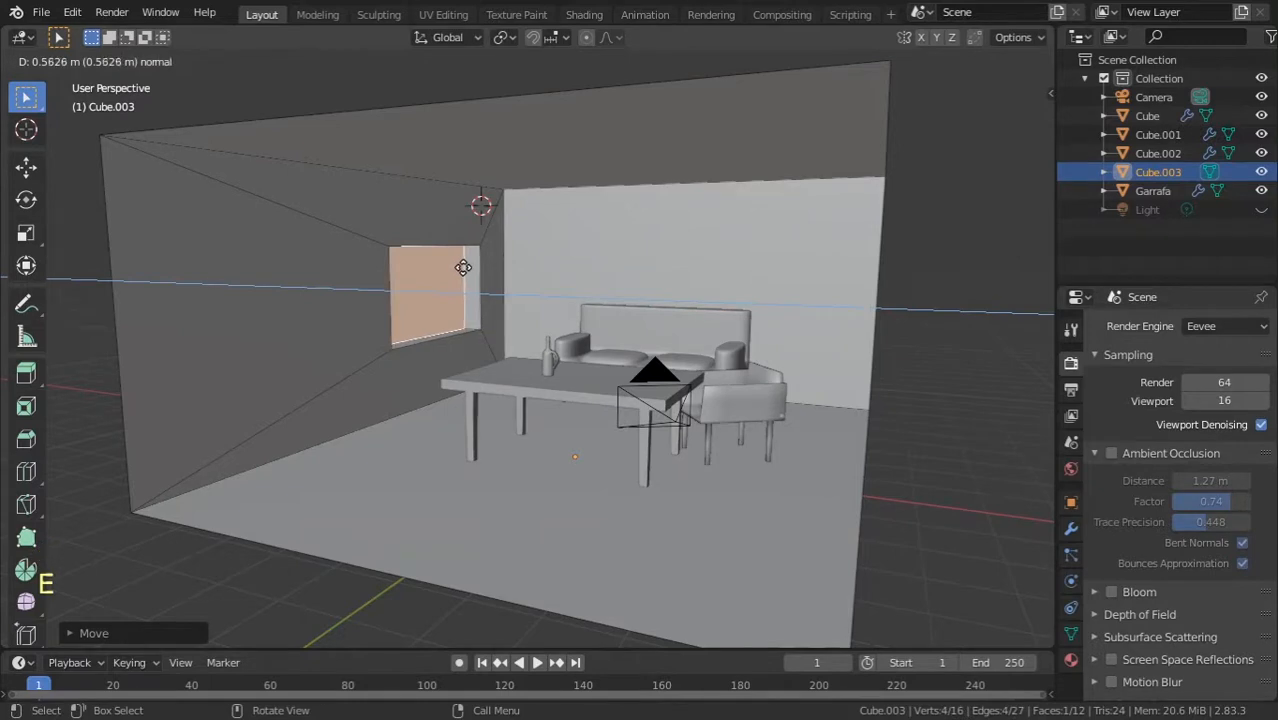
pyautogui.click(468, 267)
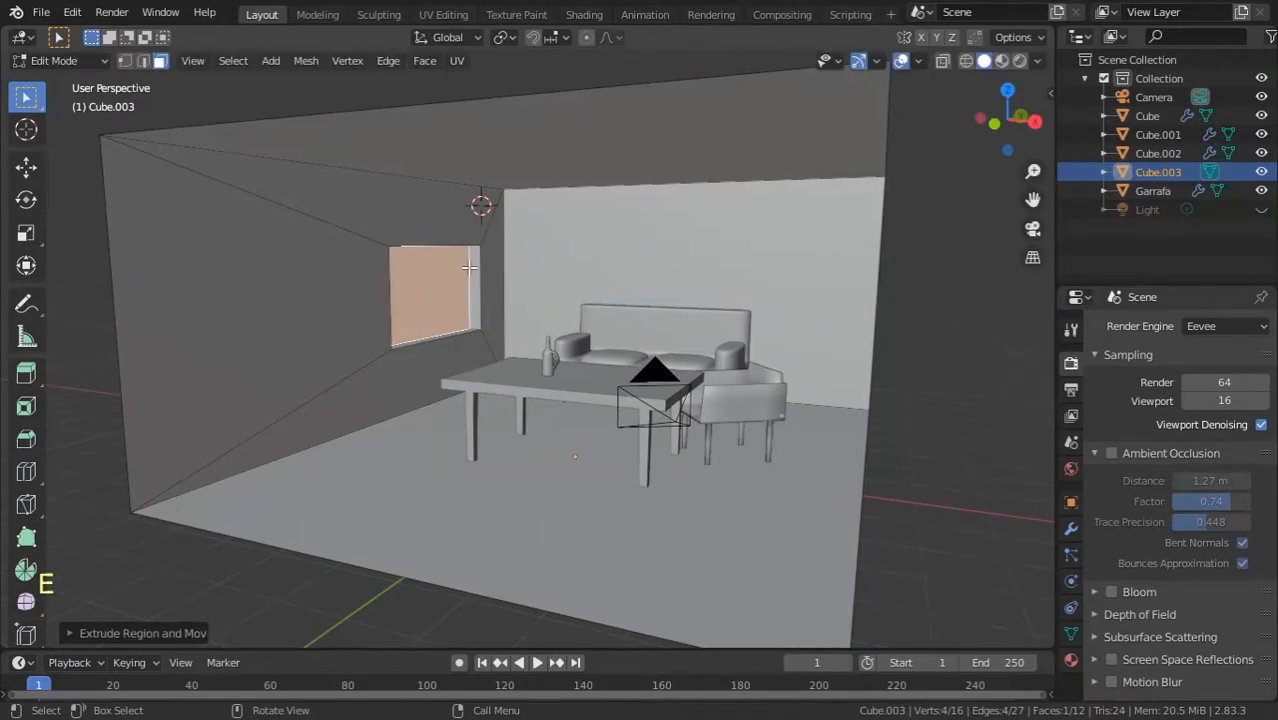
pyautogui.press('x')
pyautogui.click(468, 267)
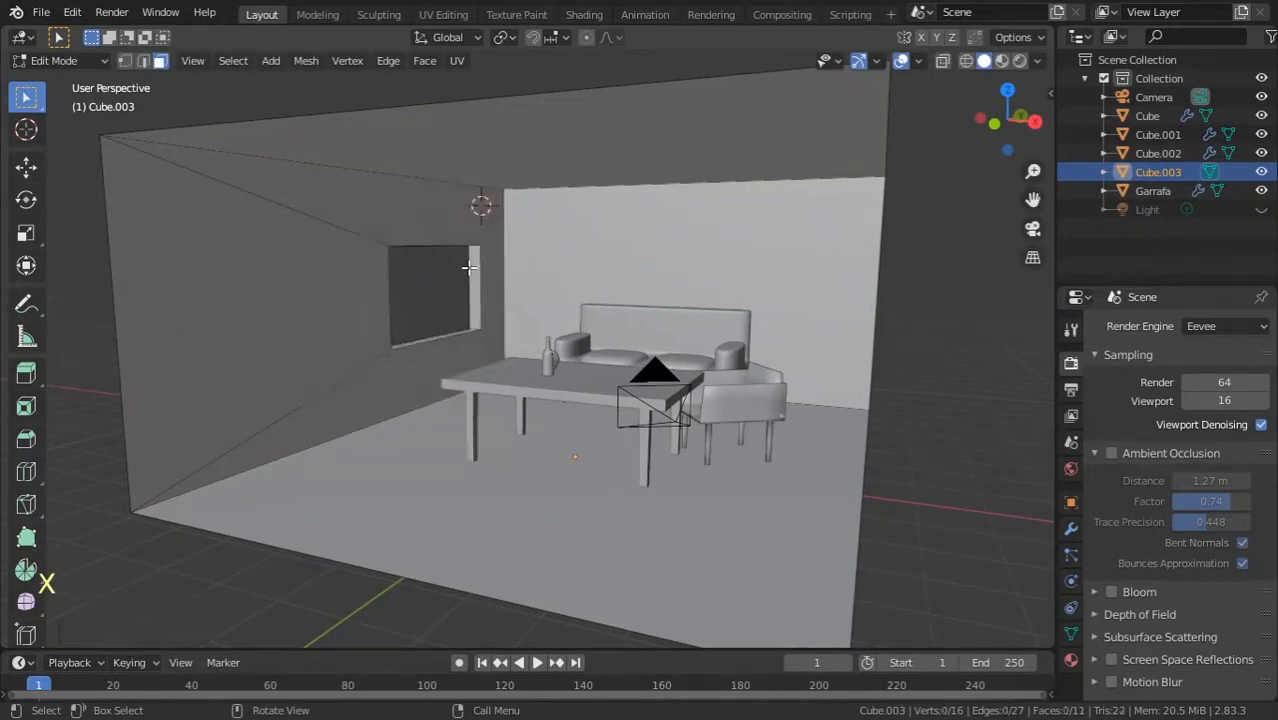
pyautogui.press('Tab')
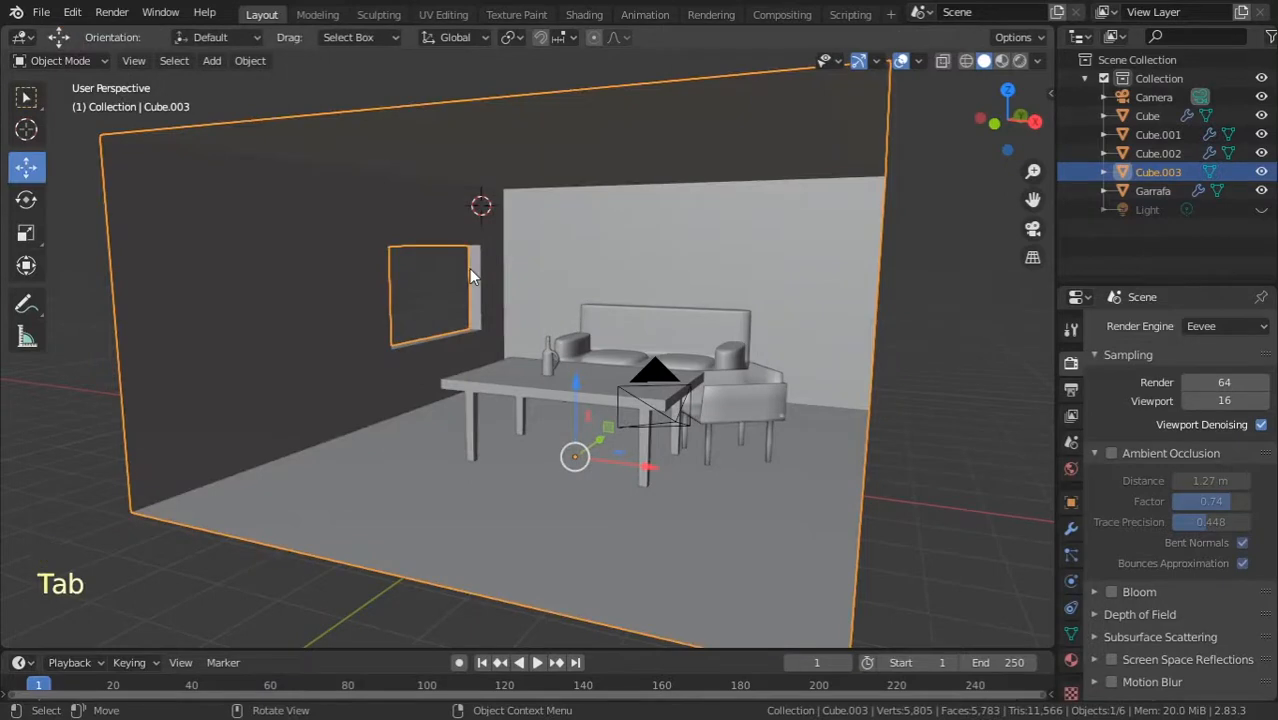
# Step: Align the camera to the current view and, with Lock Camera to View on, reframe the furniture closer within the room
pyautogui.moveTo(561, 300)
pyautogui.mouseDown(button='middle')
pyautogui.moveTo(586, 292)
pyautogui.moveTo(564, 296)
pyautogui.mouseUp(button='middle')
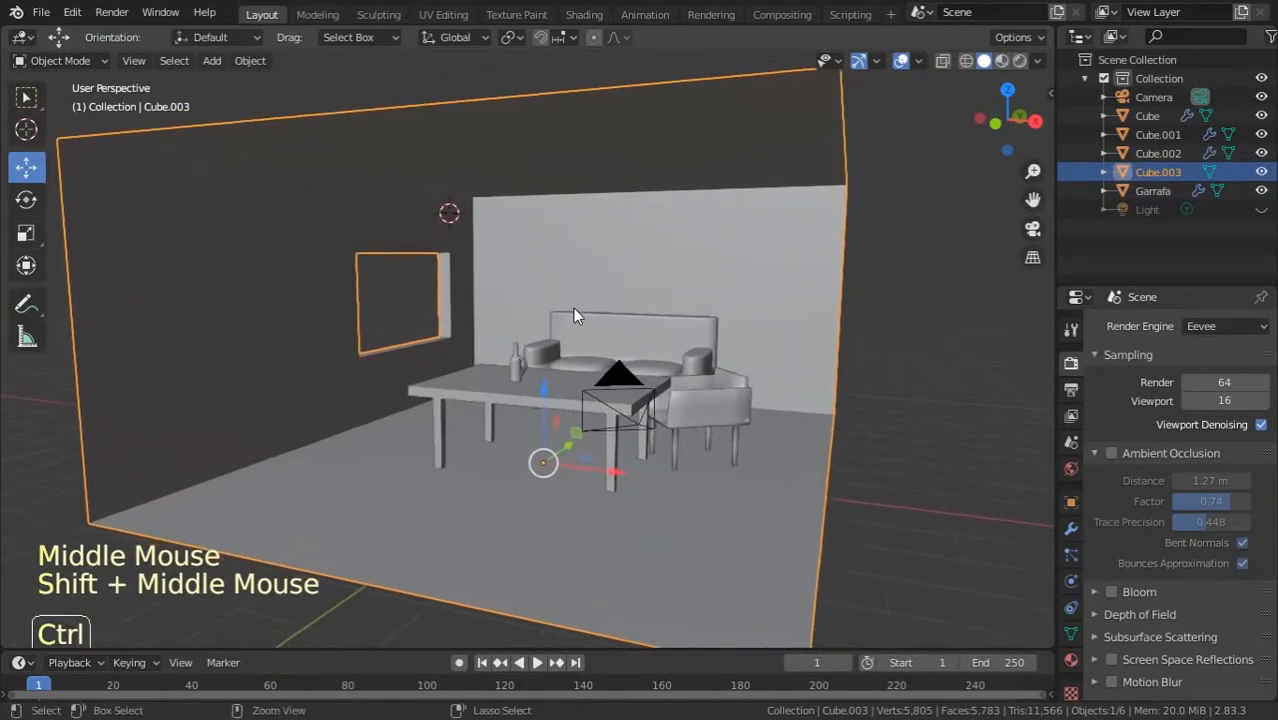
pyautogui.press('ctrl+alt+KP_0')
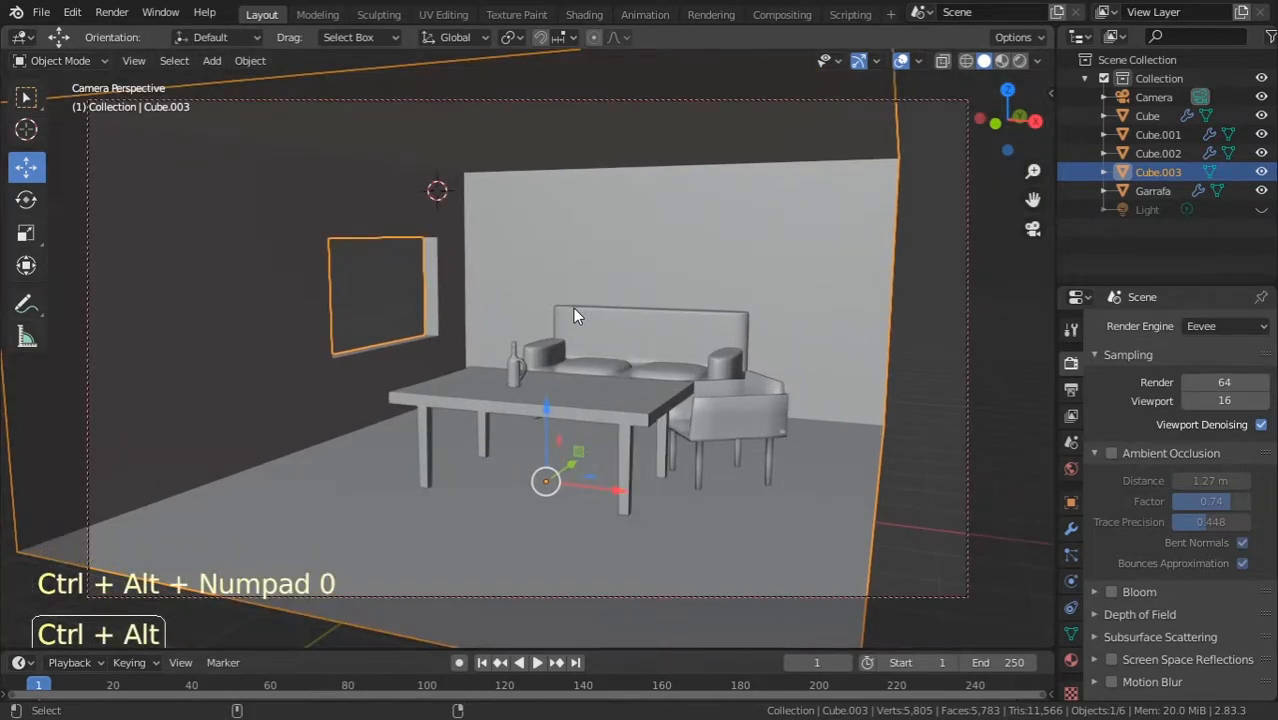
pyautogui.press('n')
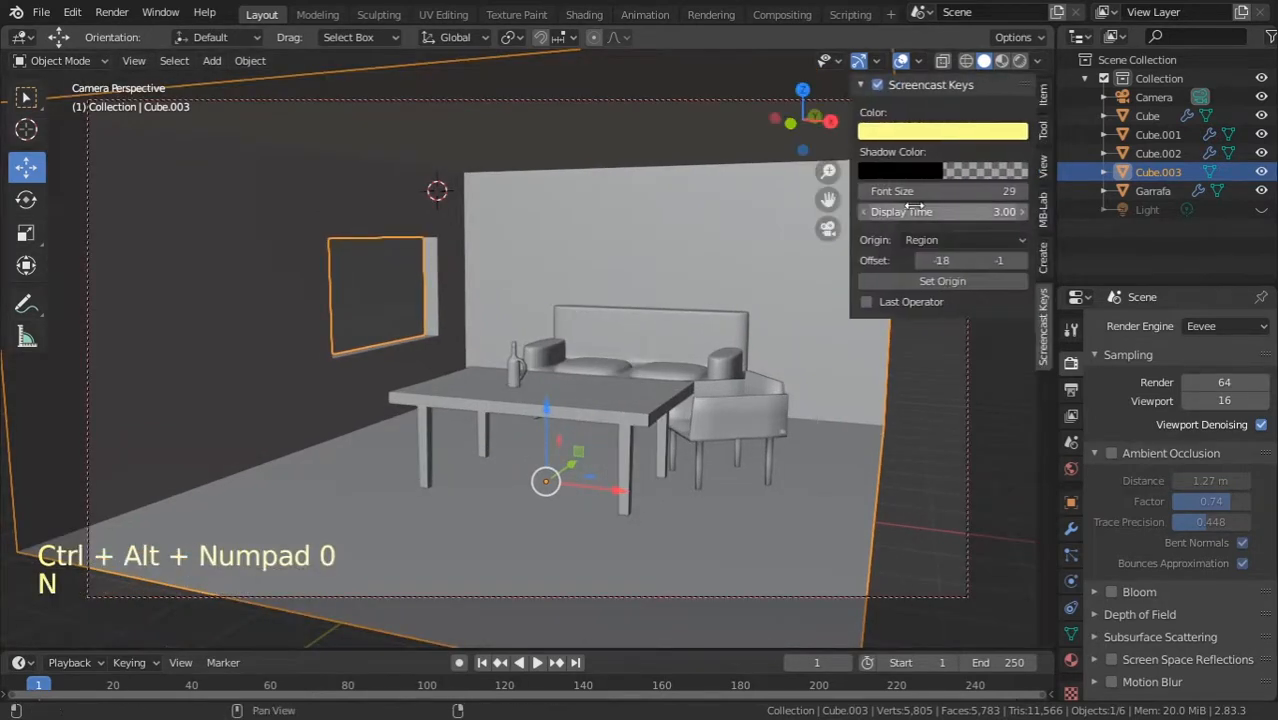
pyautogui.click(1044, 169)
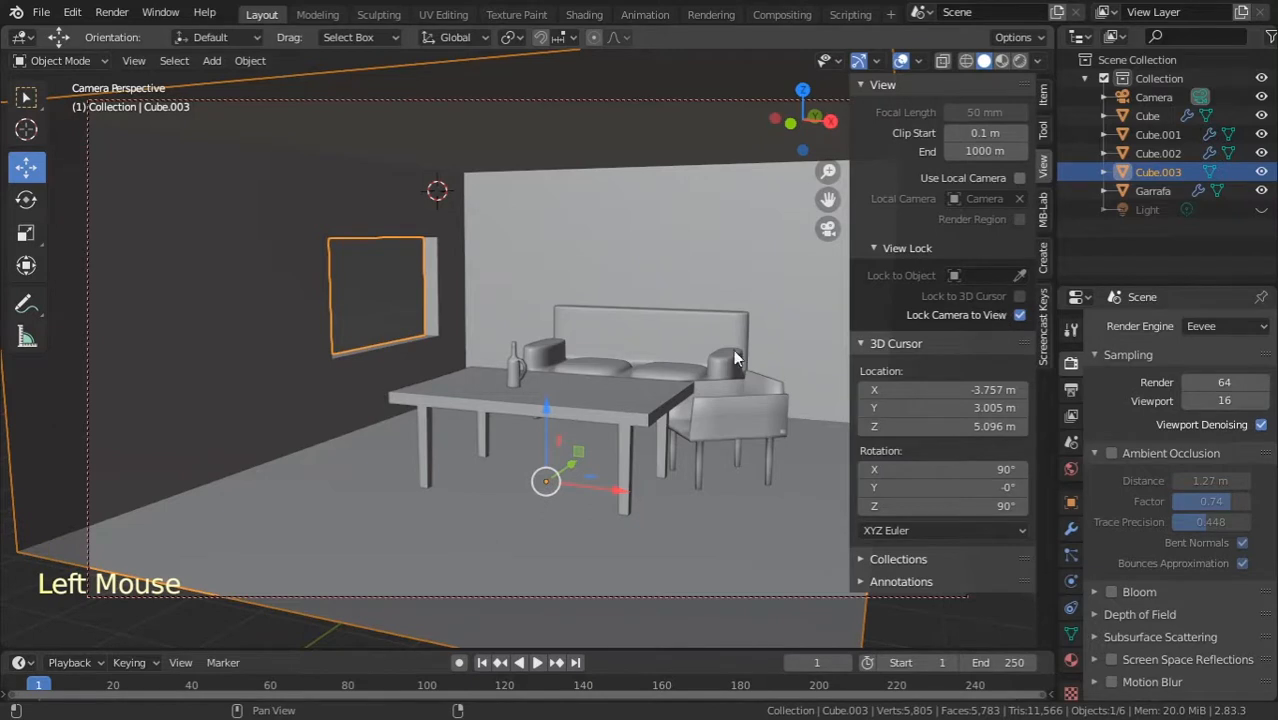
pyautogui.scroll(1, 587, 386)
pyautogui.scroll(-1, 600, 388)
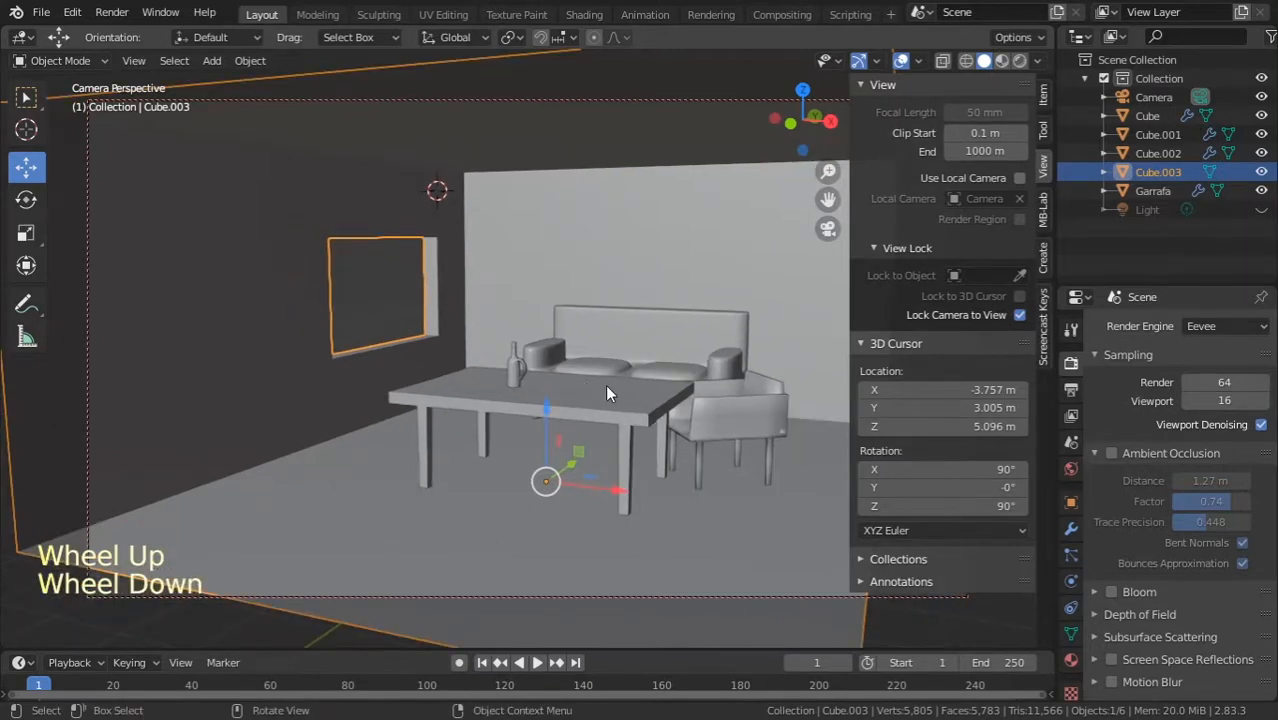
pyautogui.keyDown('shift'); pyautogui.moveTo(606, 392); pyautogui.dragTo(727, 410, button='middle'); pyautogui.keyUp('shift')
pyautogui.press('n')
pyautogui.scroll(1, 654, 382)
pyautogui.scroll(-1, 709, 384)
pyautogui.scroll(1, 743, 413)
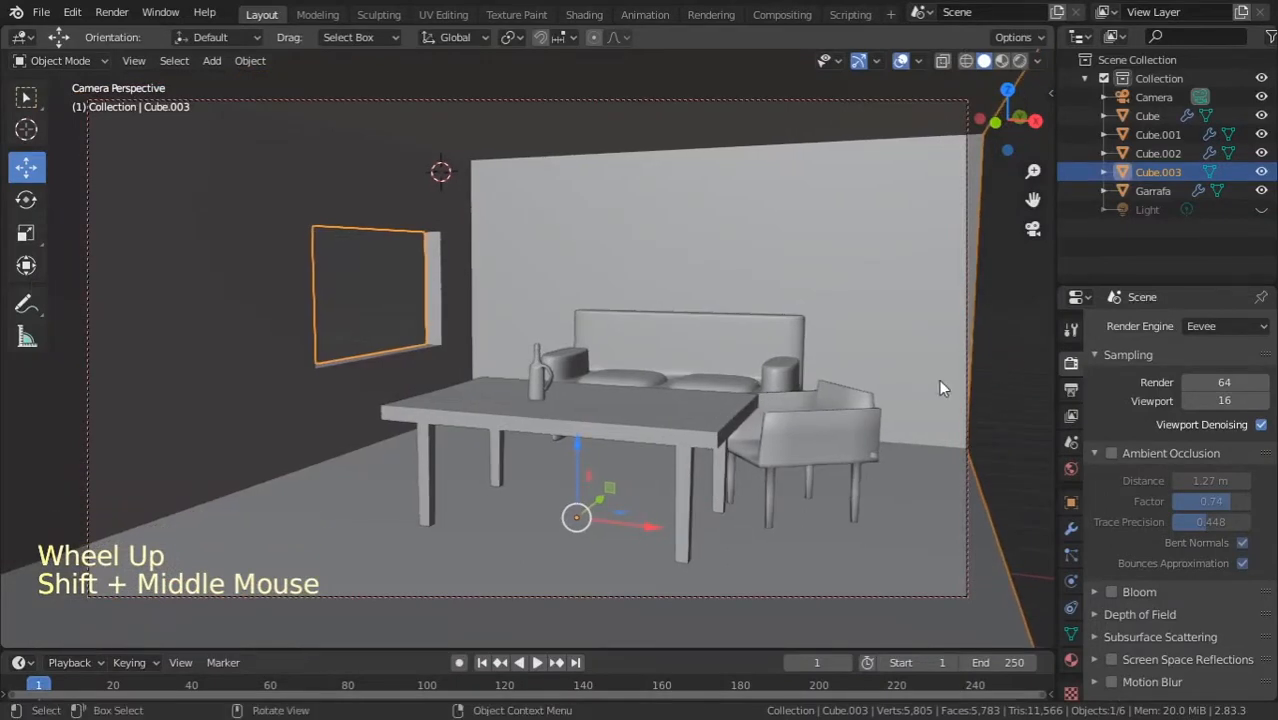
# Step: Move the edges on the room's open side along positive X past the camera frame, and briefly preview the room in rendered shading
pyautogui.press('Tab')
pyautogui.press('2')
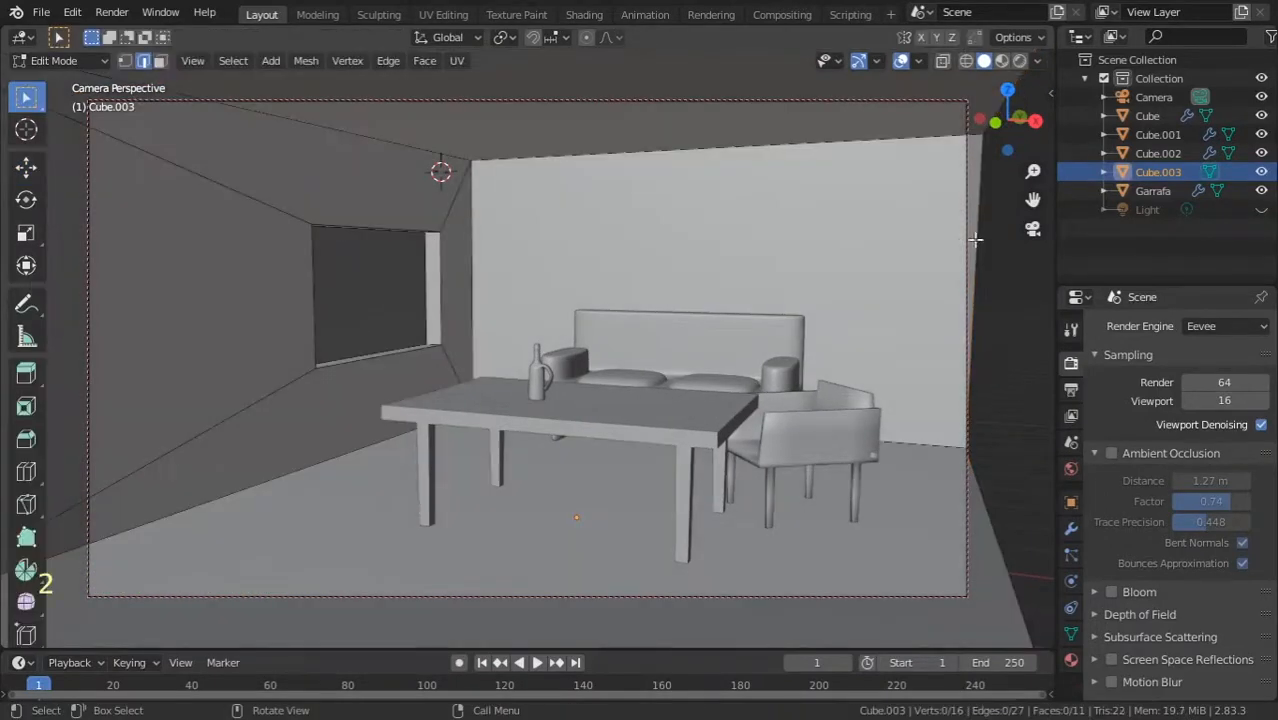
pyautogui.click(985, 235)
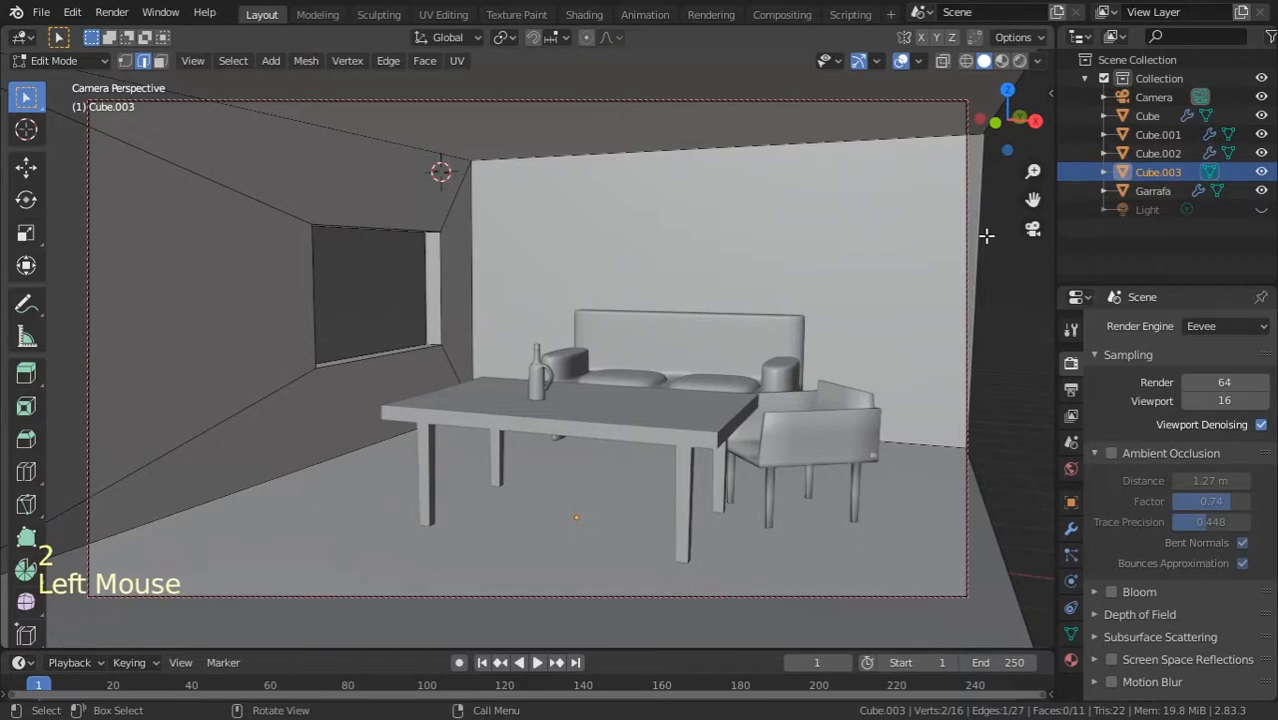
pyautogui.keyDown('alt'); pyautogui.click(985, 235); pyautogui.keyUp('alt')
pyautogui.press('g')
pyautogui.press('x')
pyautogui.click(1008, 266)
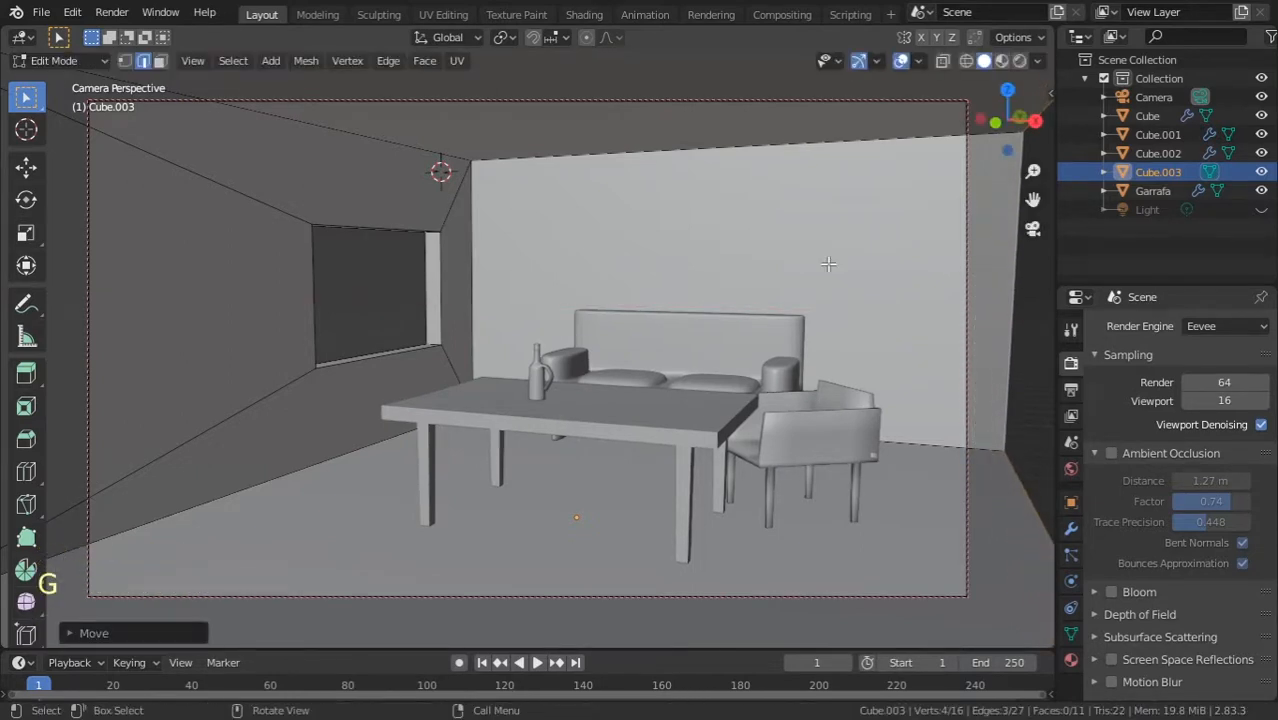
pyautogui.press('Tab')
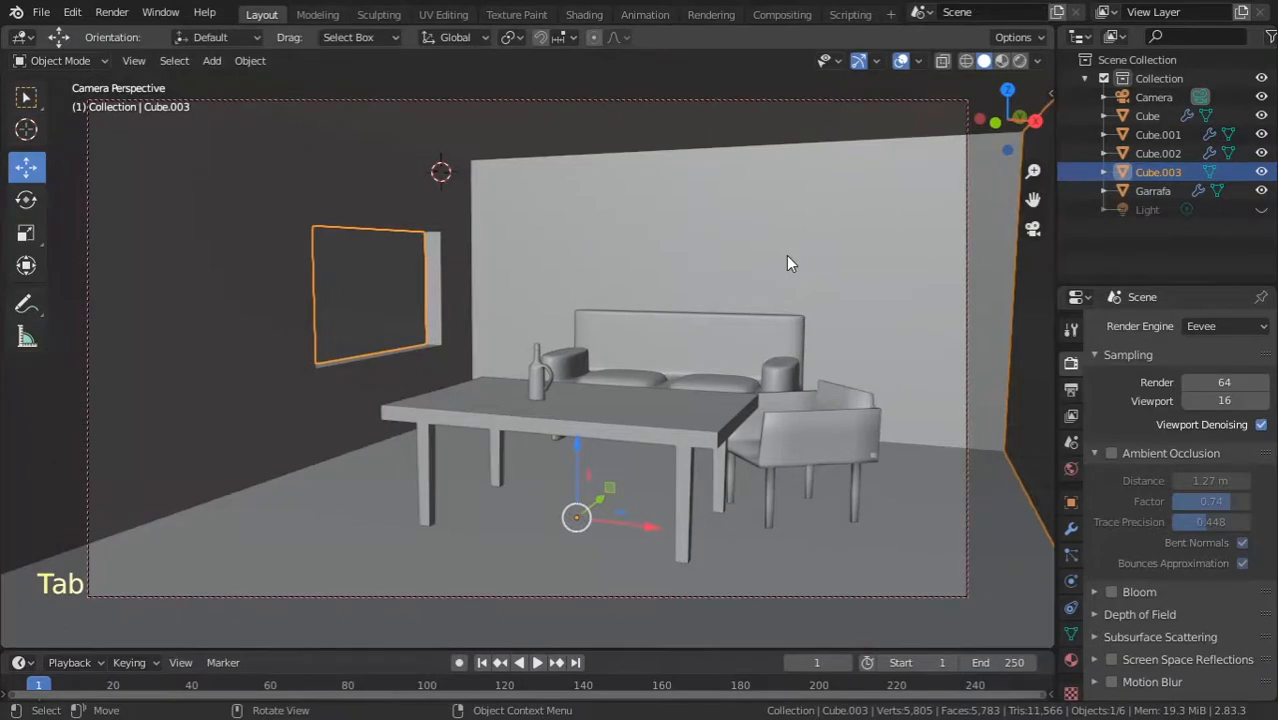
pyautogui.click(1019, 61)
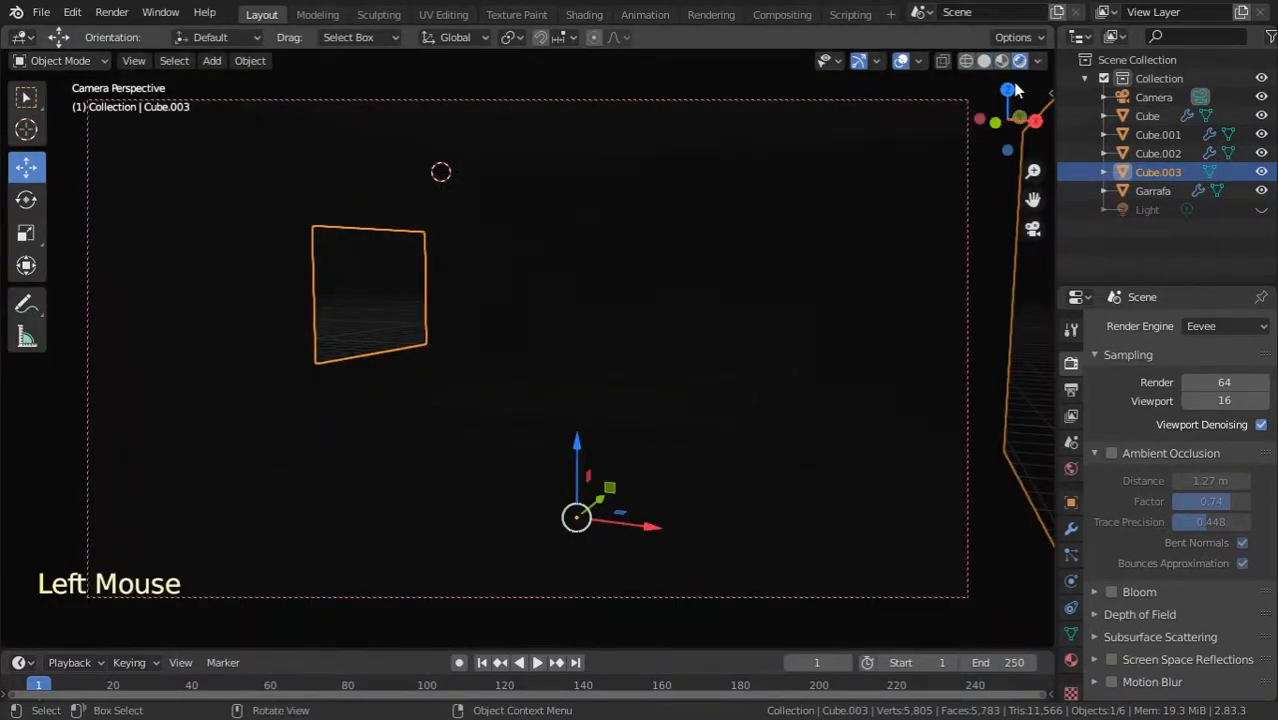
pyautogui.click(984, 61)
# Step: Place the 3D cursor just below the ceiling above the chairs in the right side view
pyautogui.press('KP_3')
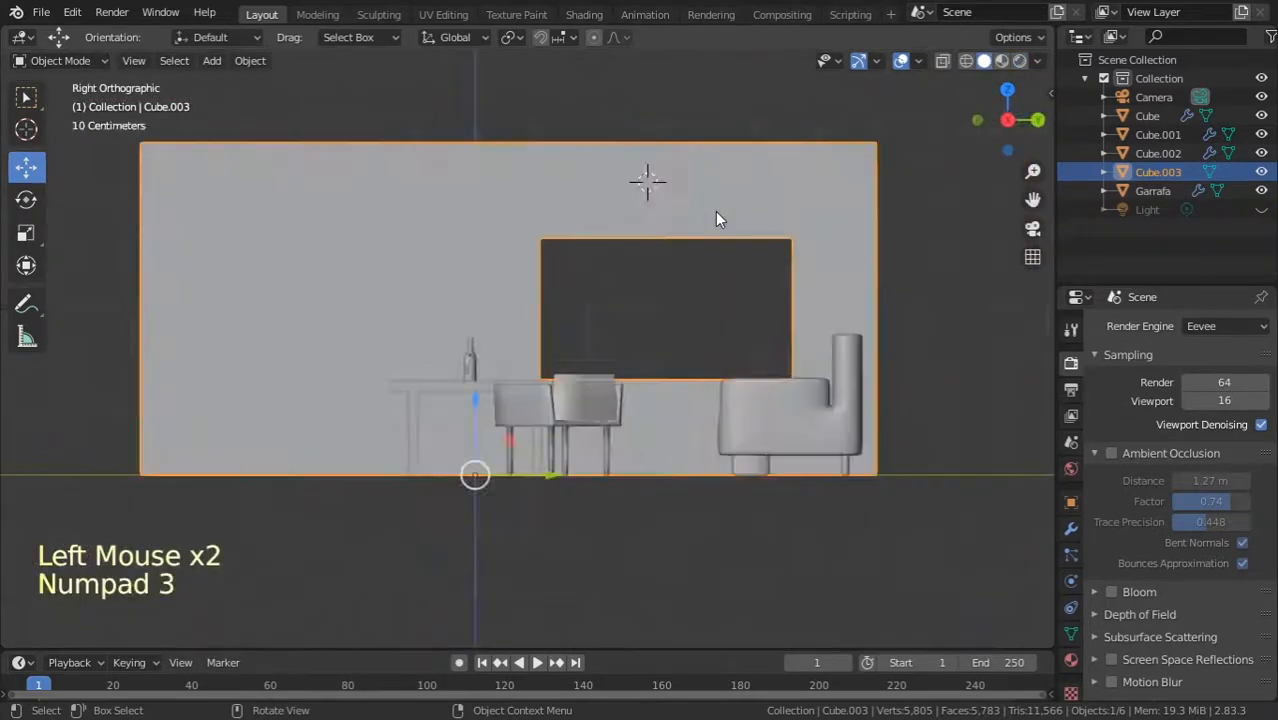
pyautogui.press('shift')
pyautogui.click(521, 168)
pyautogui.rightClick(530, 168)
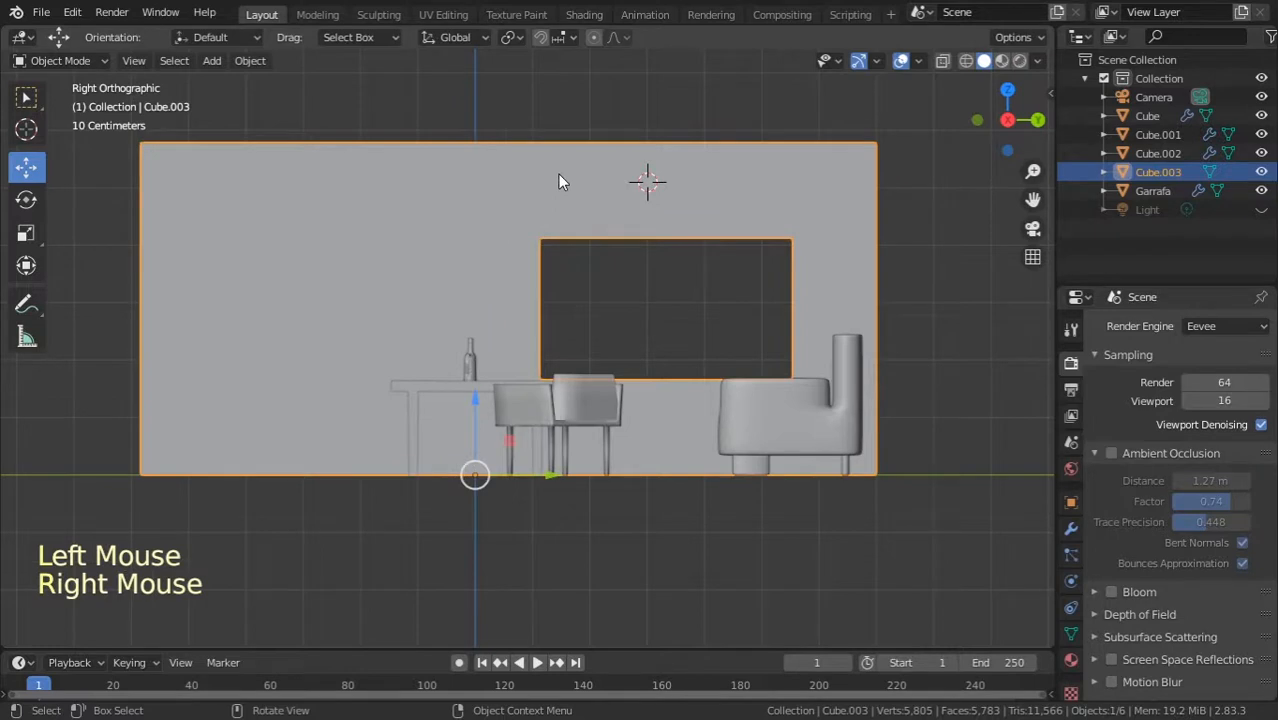
pyautogui.keyDown('ctrl'); pyautogui.rightClick(531, 164); pyautogui.keyUp('ctrl')
pyautogui.keyDown('shift'); pyautogui.rightClick(527, 165); pyautogui.keyUp('shift')
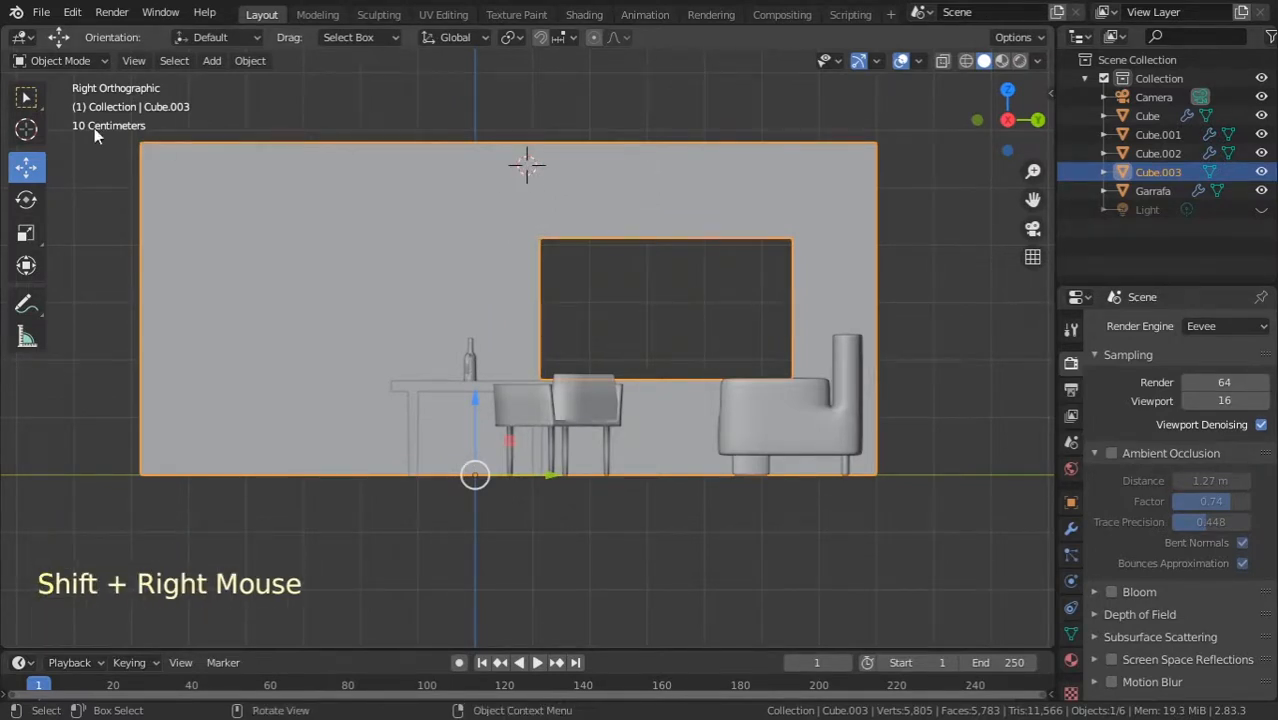
pyautogui.click(26, 128)
pyautogui.click(522, 167)
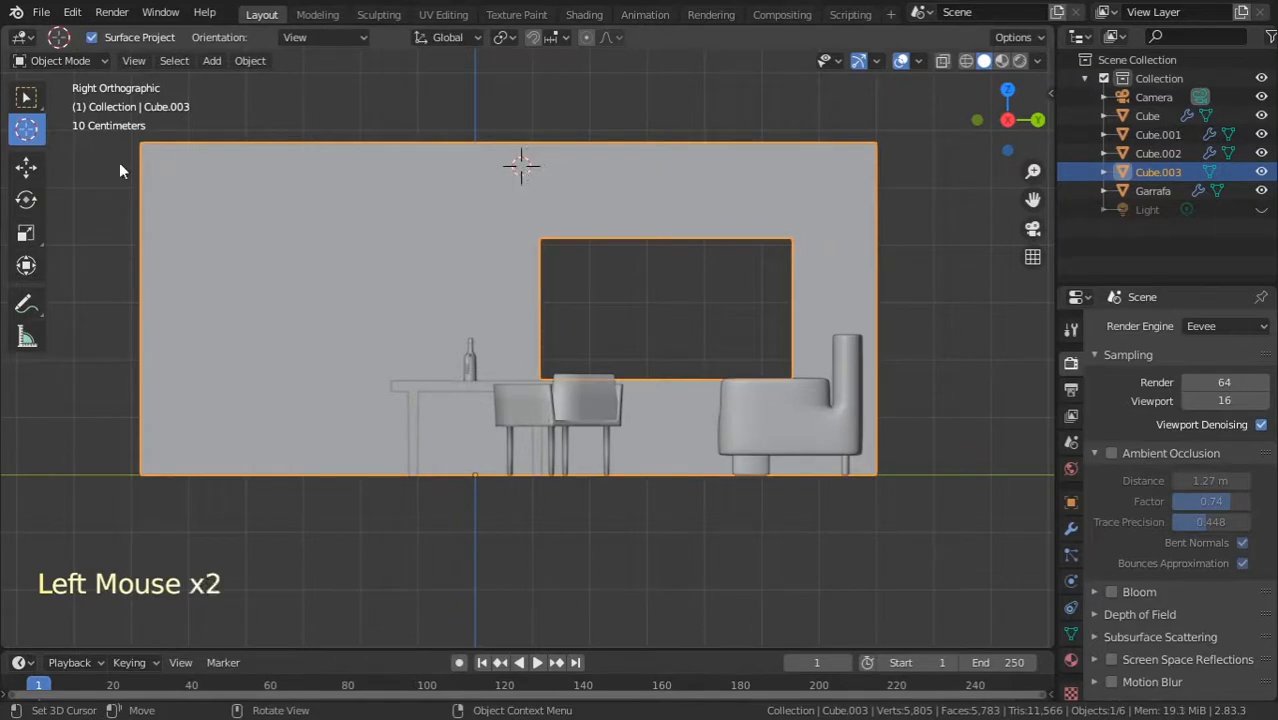
pyautogui.click(26, 96)
# Step: Add an area light at the 3D cursor, move it about 5.1 m along X above the table, and preview it in rendered shading
pyautogui.hotkey('shift', 'a')
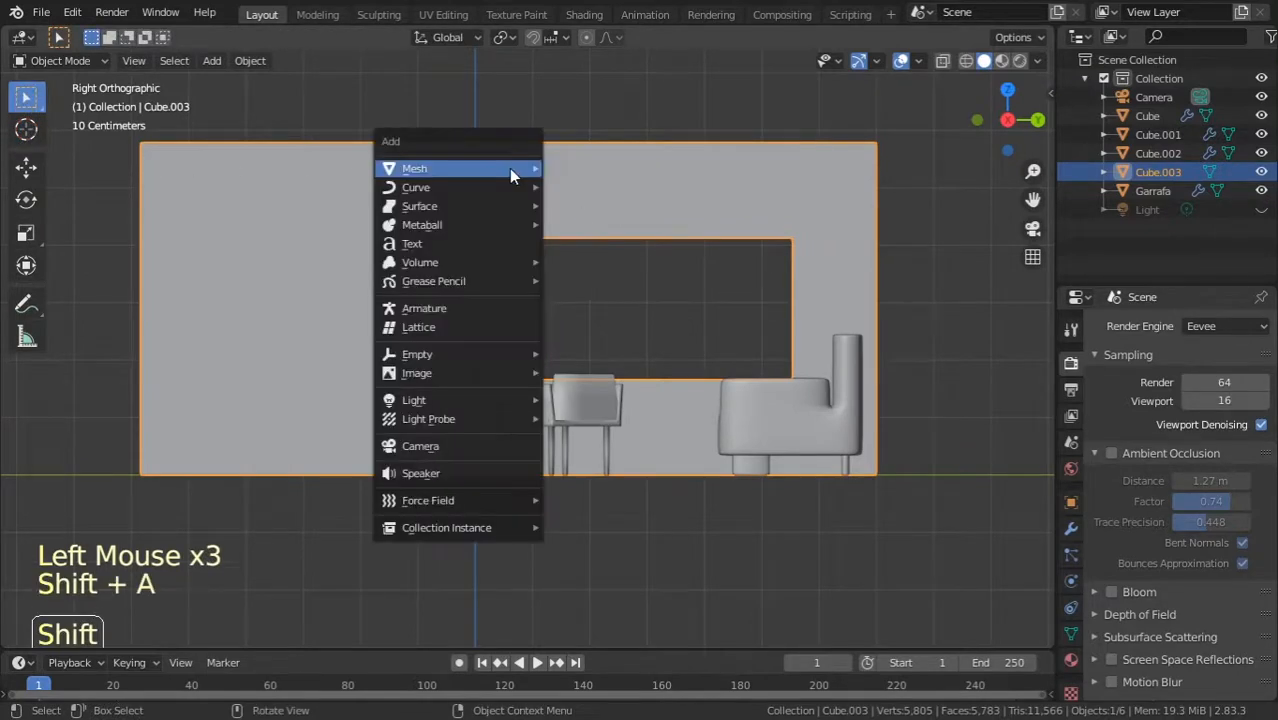
pyautogui.moveTo(460, 400)
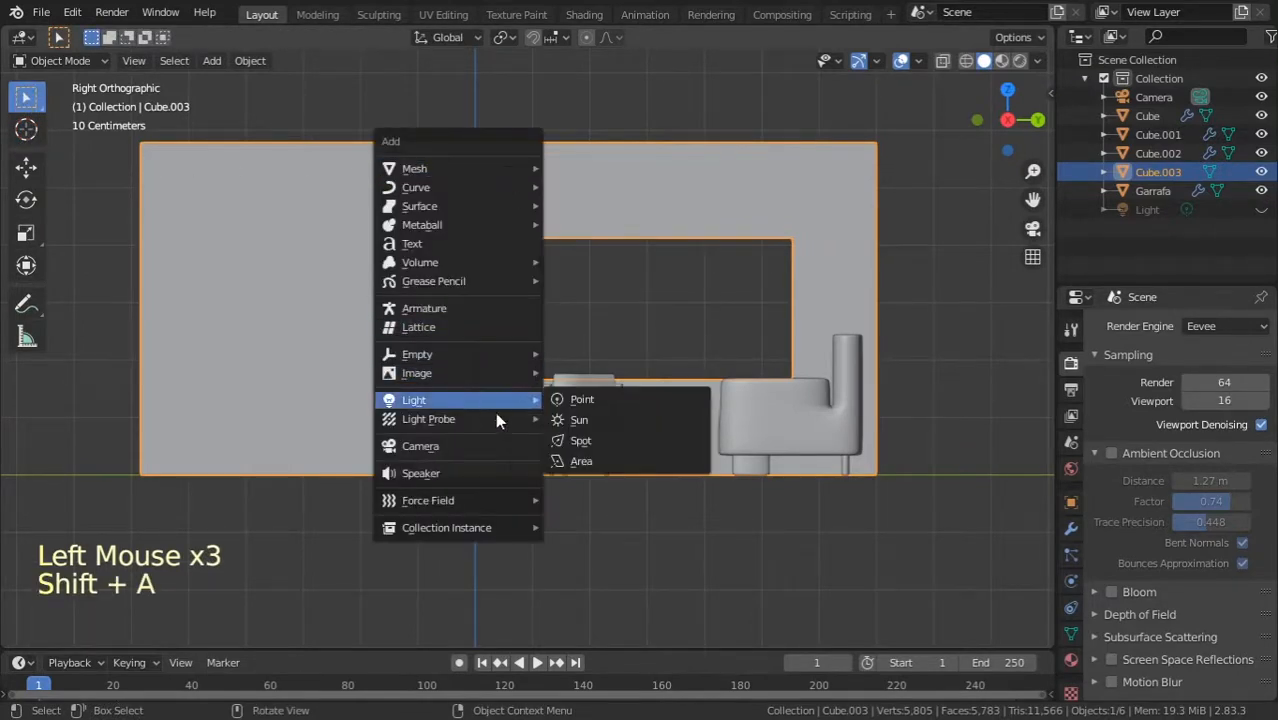
pyautogui.click(616, 461)
pyautogui.moveTo(536, 342); pyautogui.dragTo(670, 364, button='middle')
pyautogui.press('KP_1')
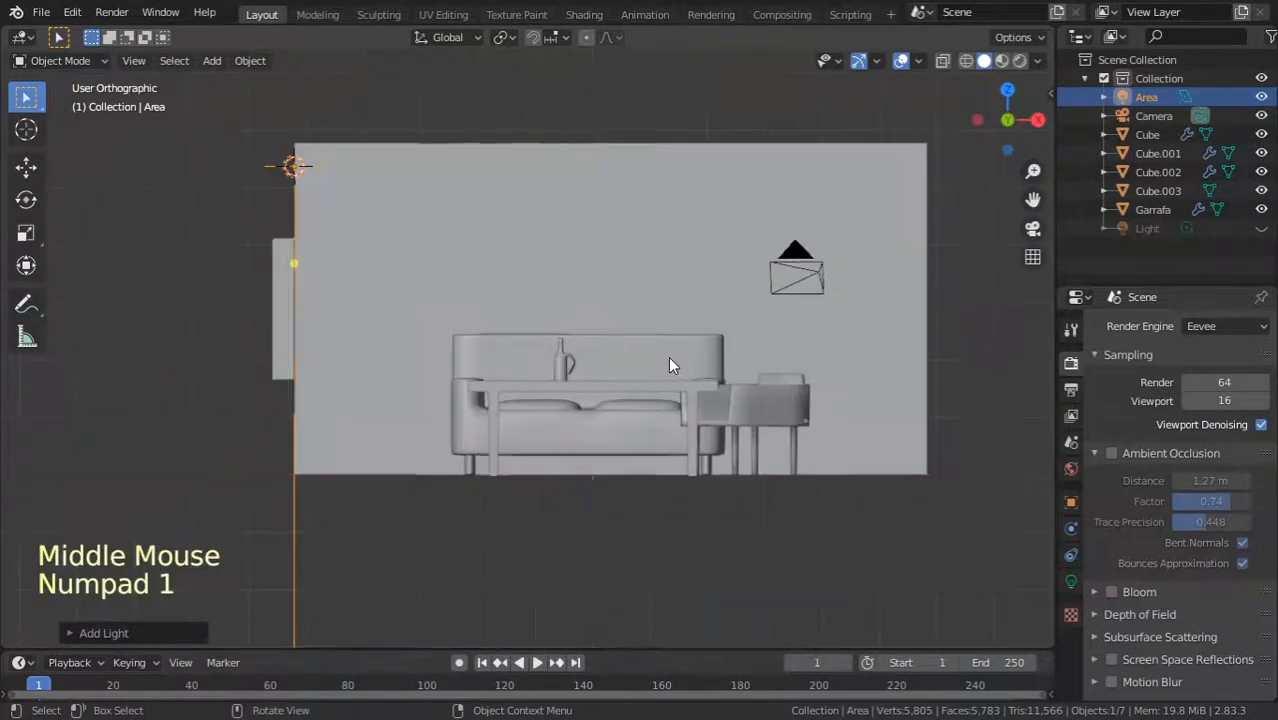
pyautogui.press('g')
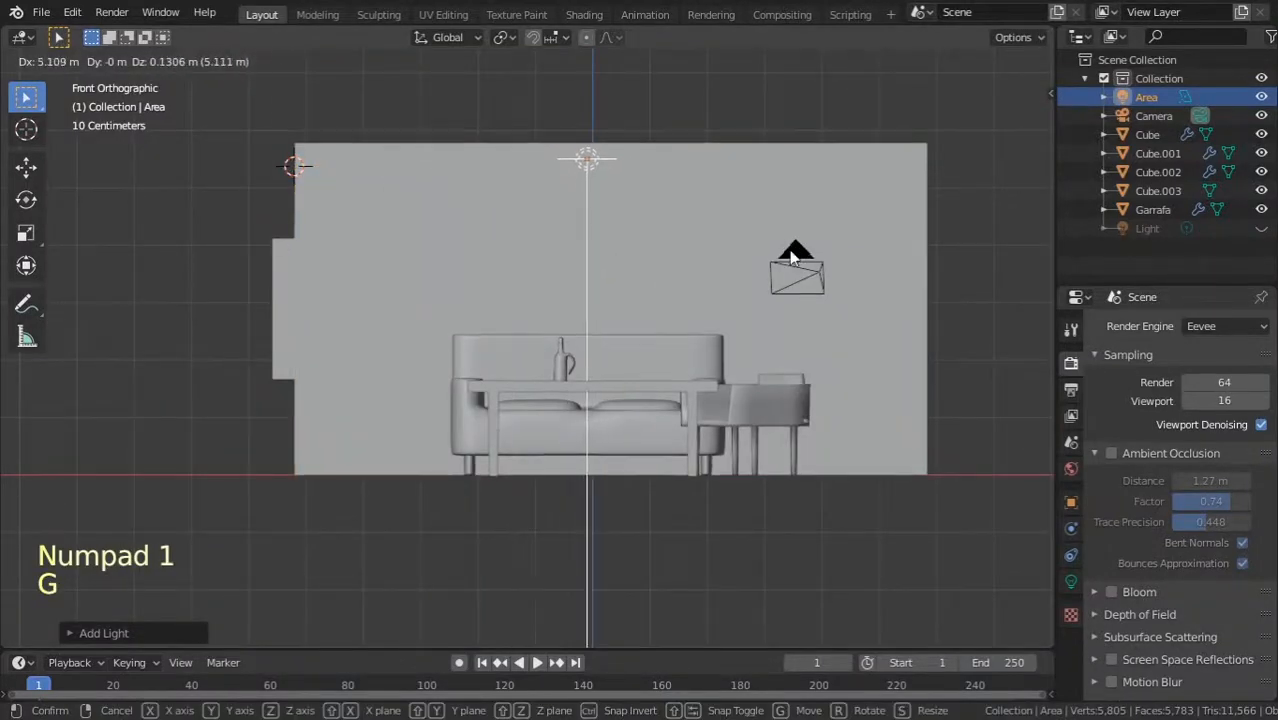
pyautogui.click(769, 335)
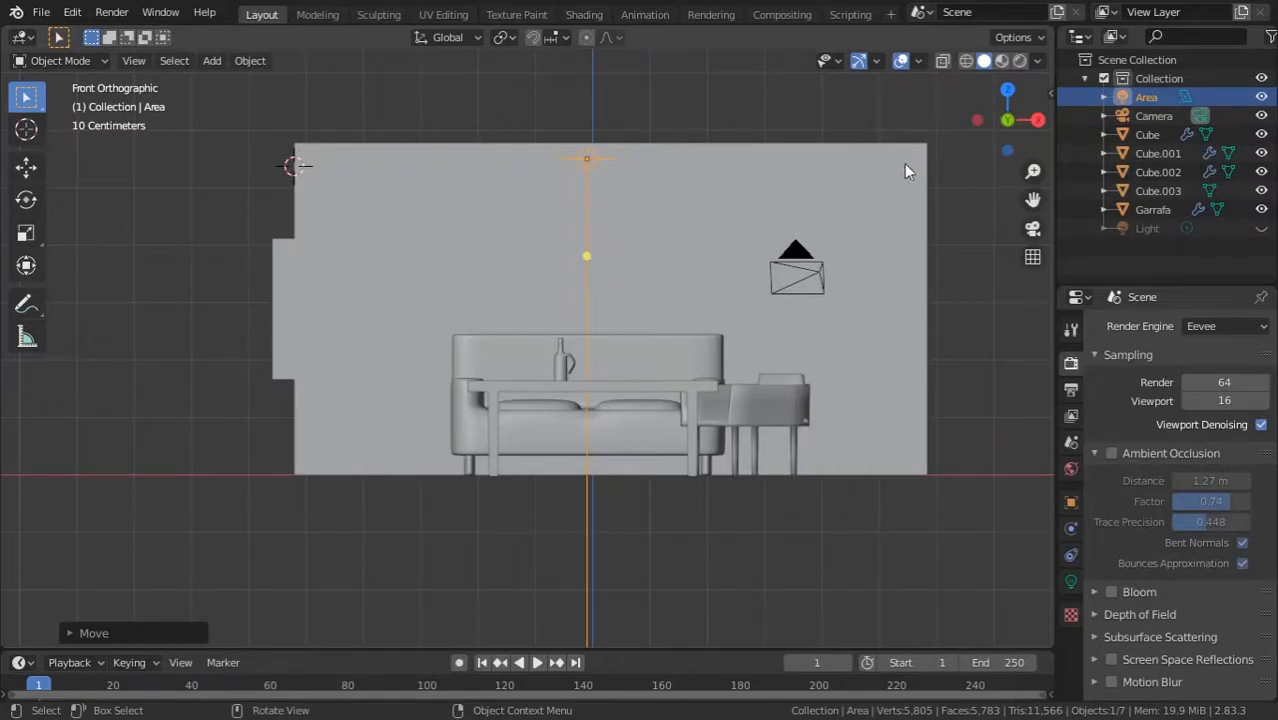
pyautogui.click(1018, 61)
pyautogui.moveTo(786, 240); pyautogui.dragTo(728, 262, button='middle')
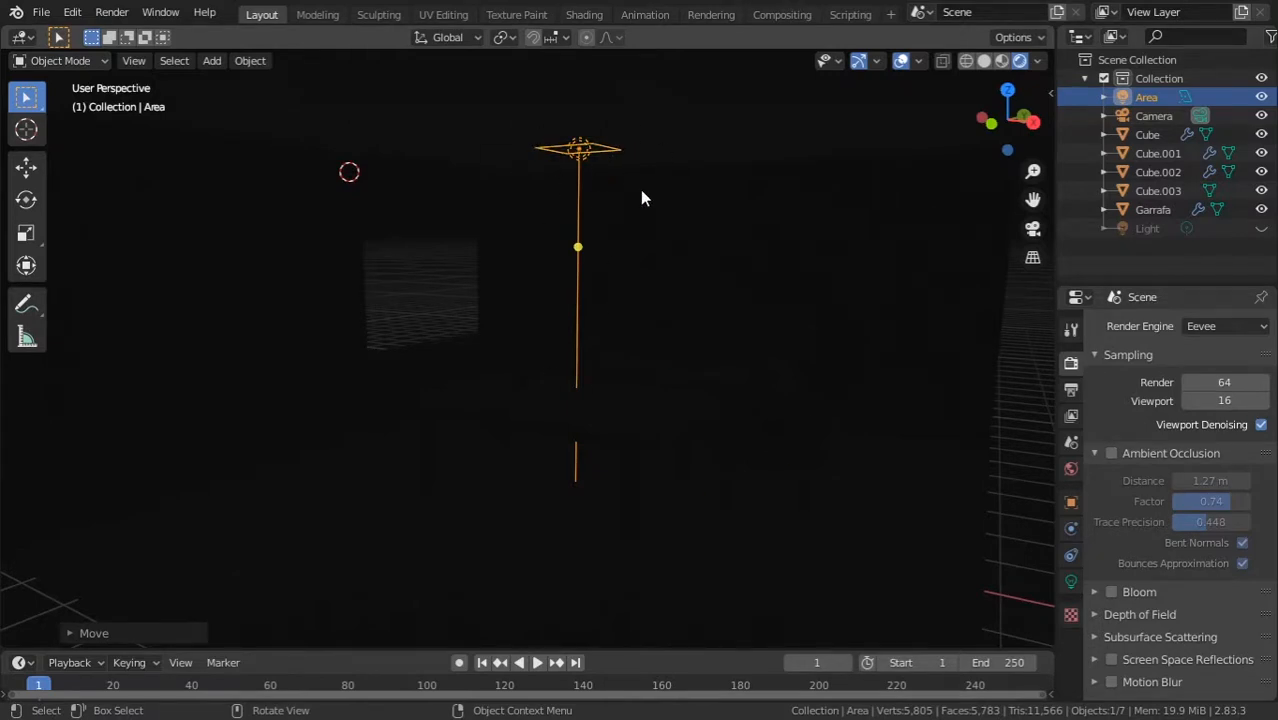
# Step: Set the area light's power to 200 W after trying 500 W, and give it a very pale bluish-white colour
pyautogui.click(1071, 583)
pyautogui.doubleClick(1218, 449)
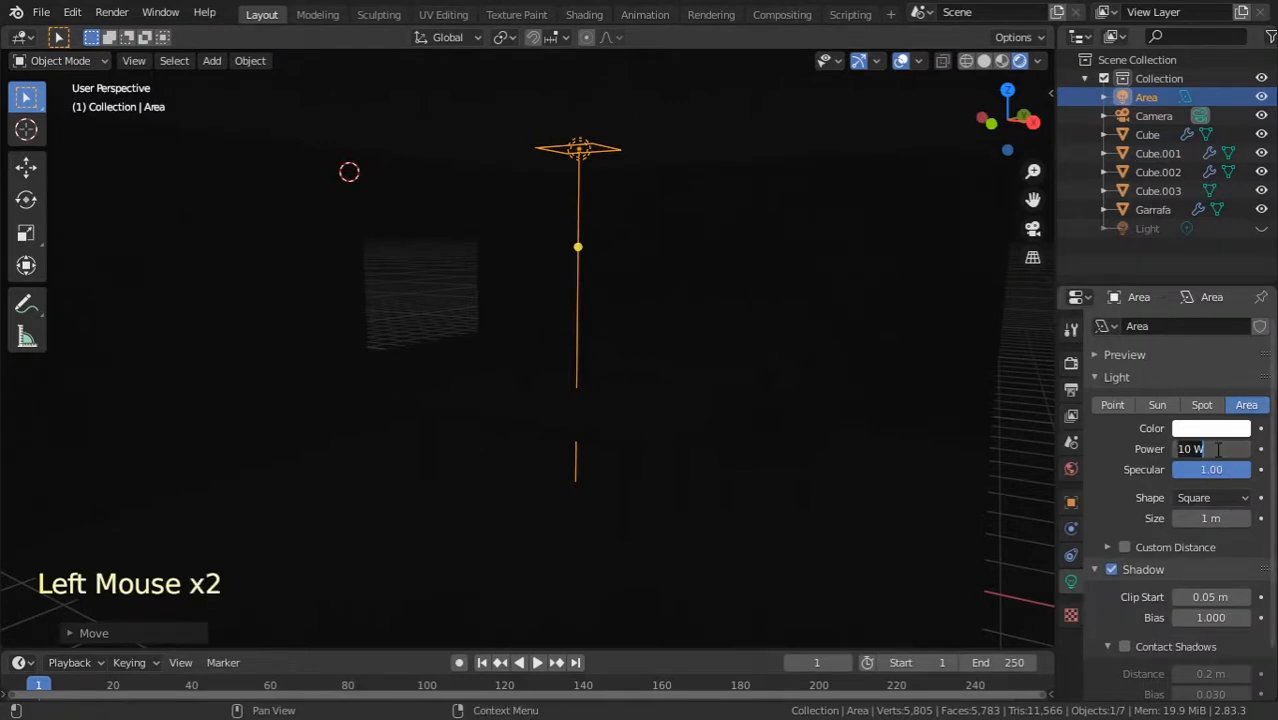
pyautogui.write('500')
pyautogui.press('Return')
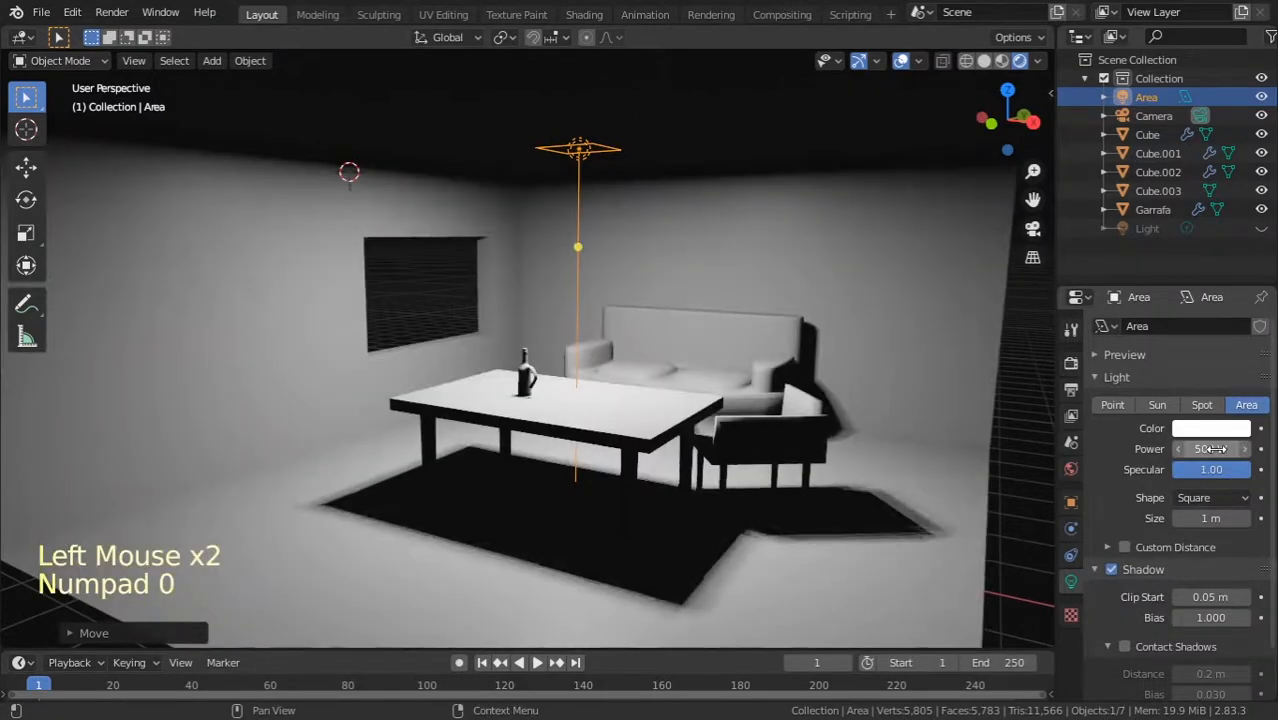
pyautogui.moveTo(1218, 449)
pyautogui.mouseDown()
pyautogui.moveTo(1185, 449)
pyautogui.moveTo(1220, 449)
pyautogui.mouseUp()
pyautogui.doubleClick(1218, 449)
pyautogui.write('200')
pyautogui.press('Return')
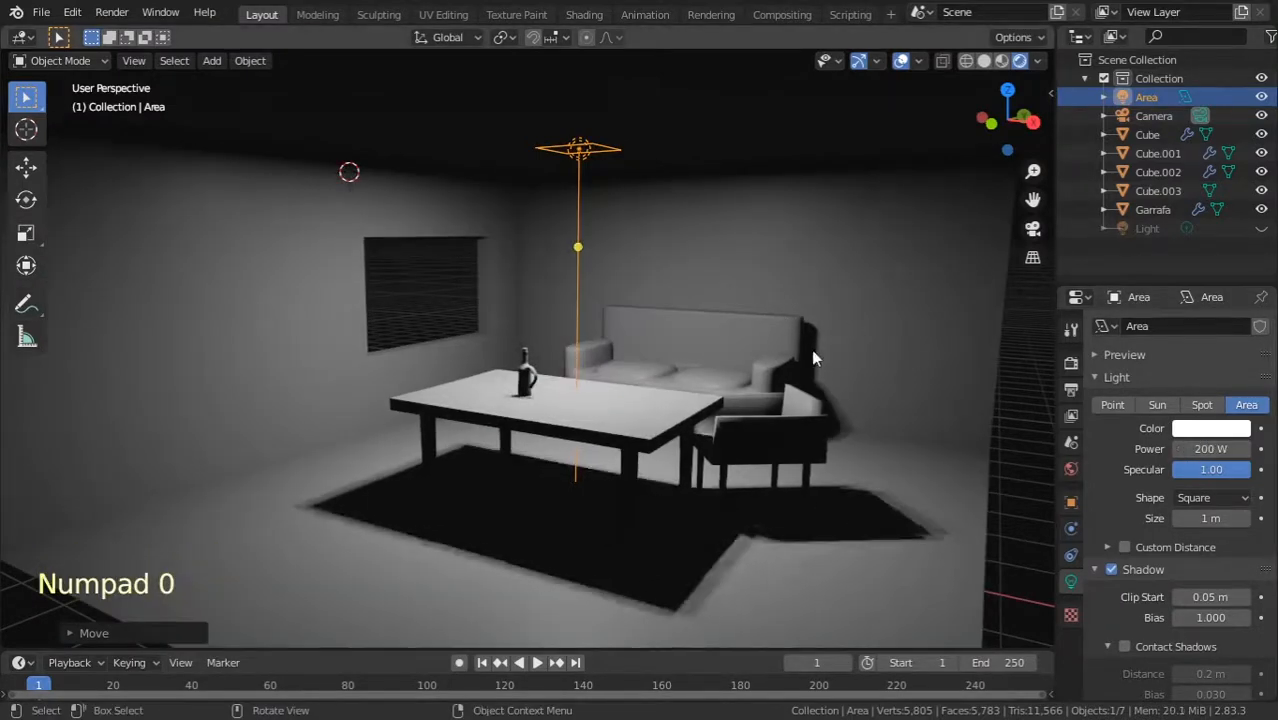
pyautogui.click(1208, 428)
pyautogui.moveTo(1149, 250); pyautogui.dragTo(1154, 243)
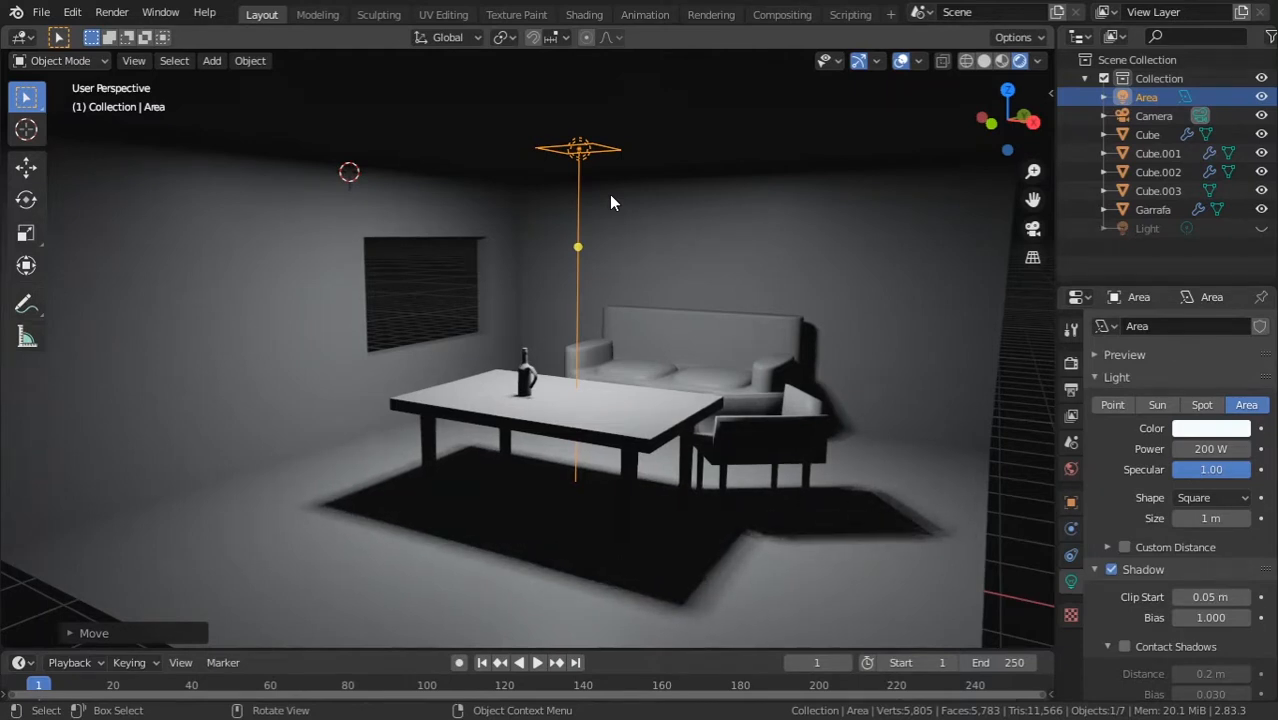
# Step: Unhide the point light, save the file, and compare the room with that light hidden and shown, ending in the camera view
pyautogui.click(1261, 229)
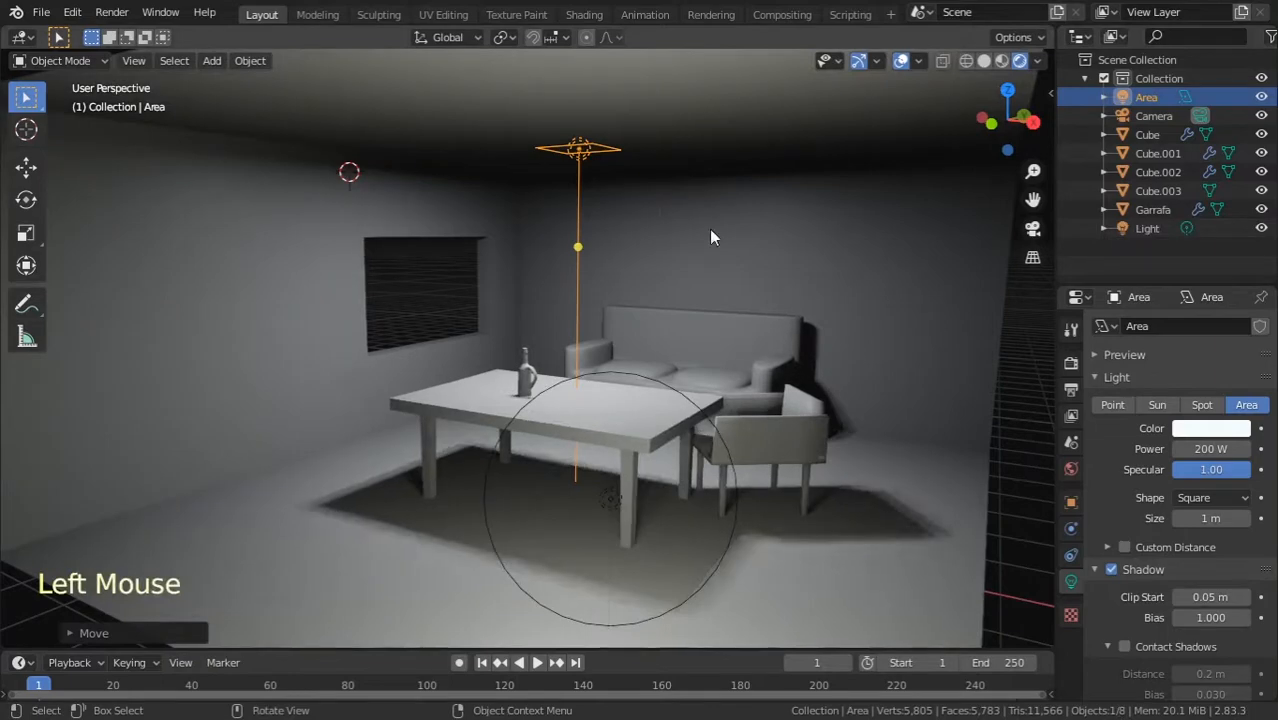
pyautogui.hotkey('ctrl', 's')
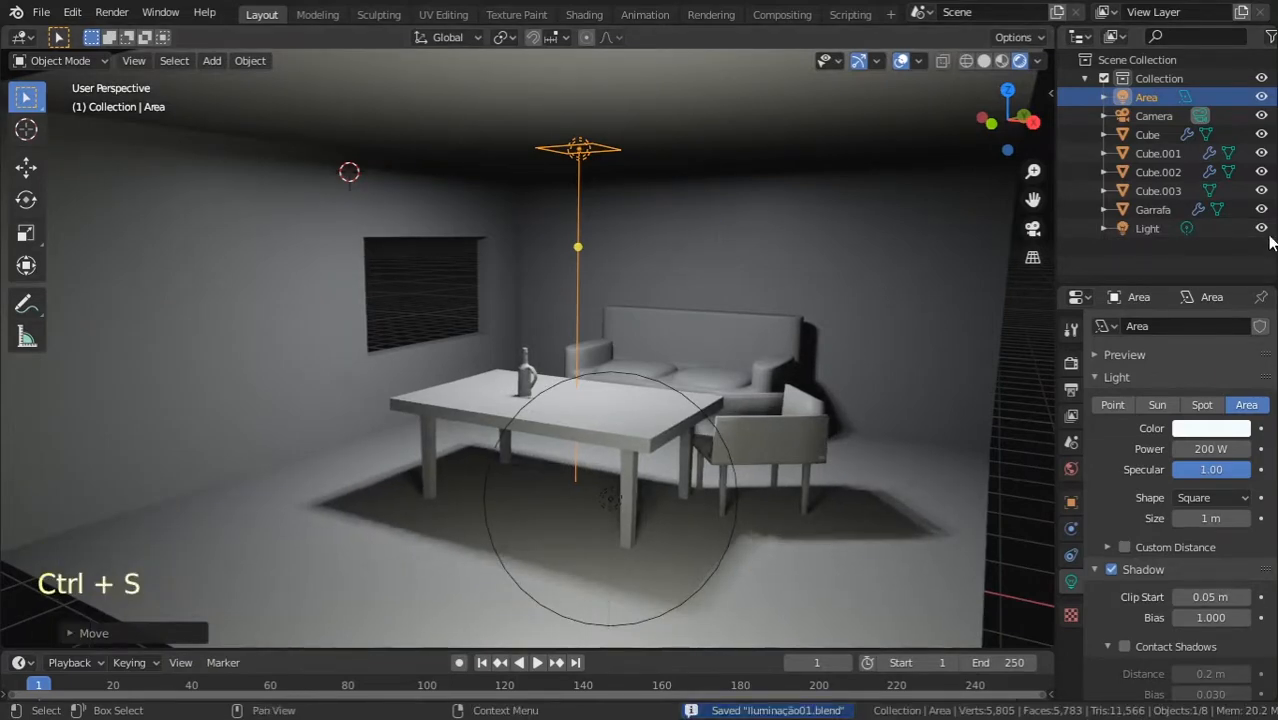
pyautogui.click(1261, 229)
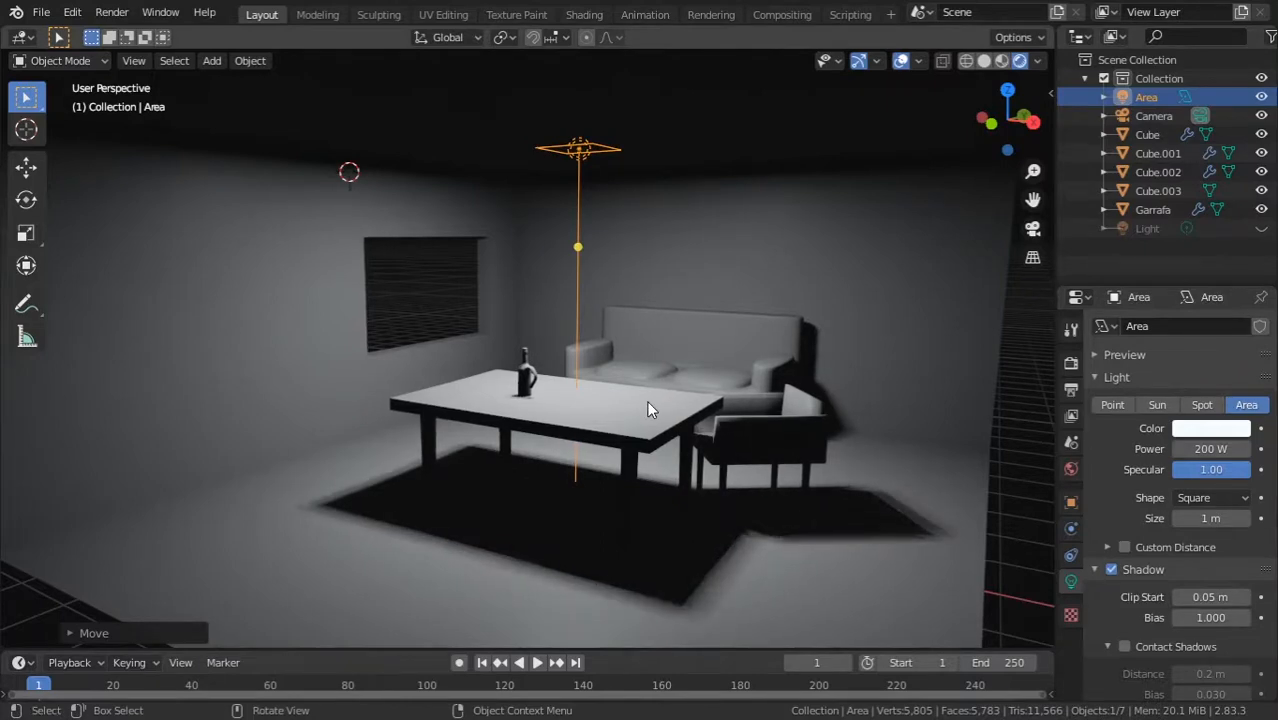
pyautogui.press('KP_0')
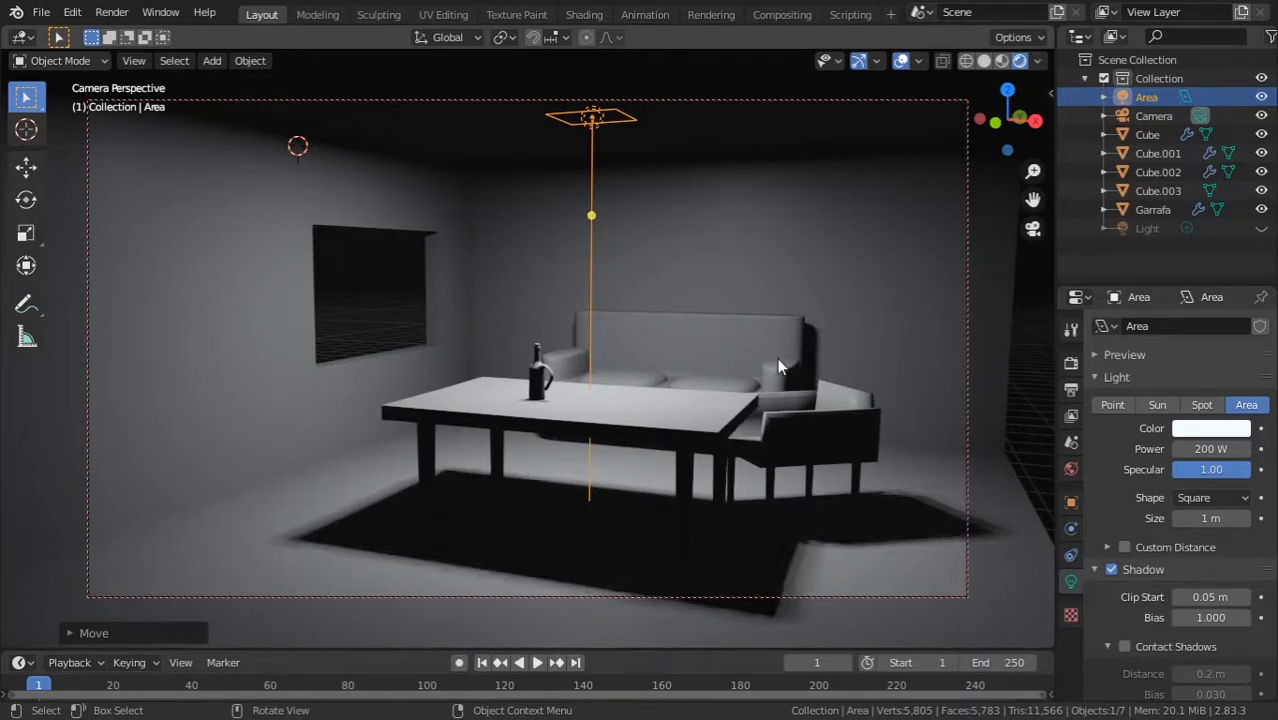
pyautogui.click(1261, 228)
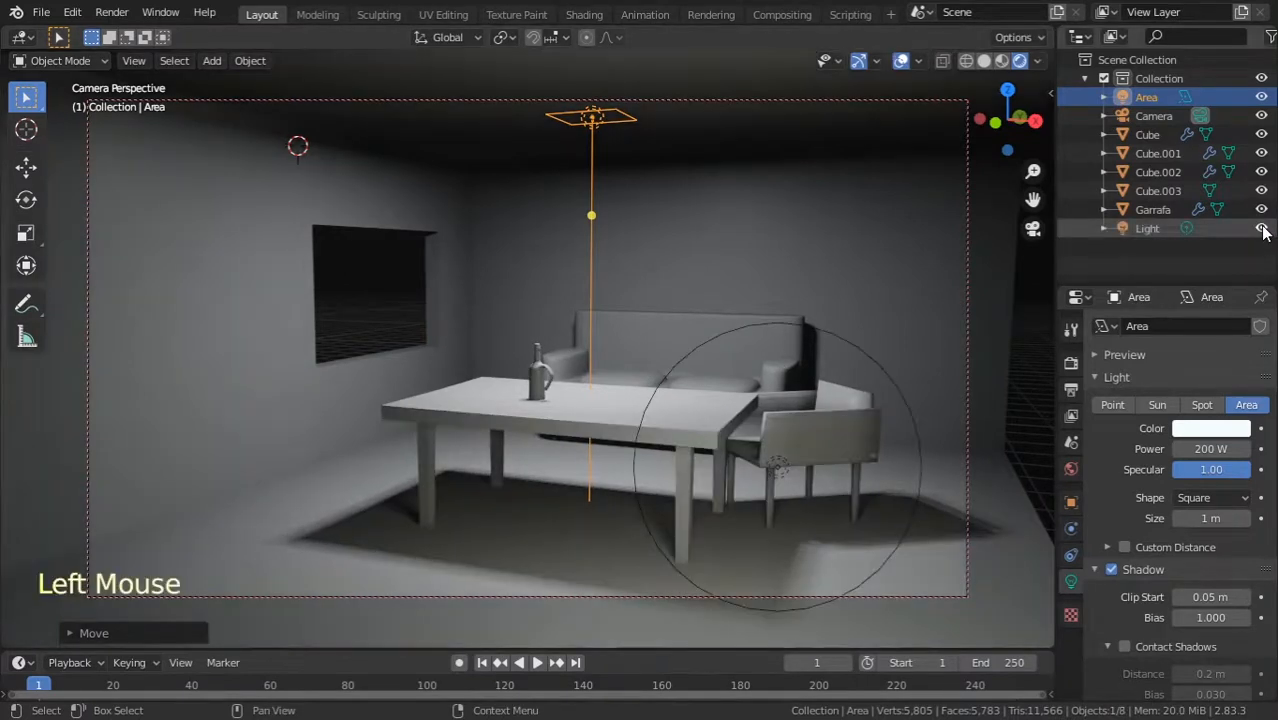
# Step: Give the point light a very pale cyan-white colour and save the file
pyautogui.click(1148, 229)
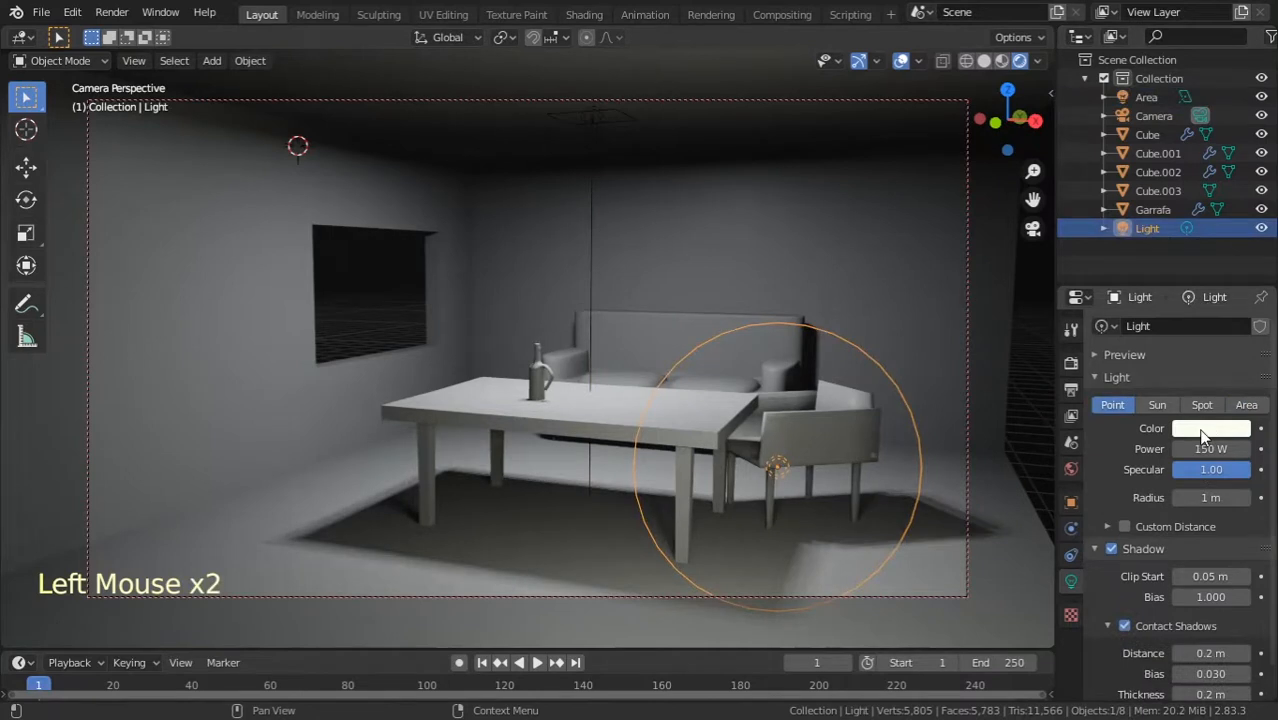
pyautogui.click(1208, 428)
pyautogui.moveTo(1150, 255); pyautogui.dragTo(1153, 246)
pyautogui.hotkey('ctrl', 's')
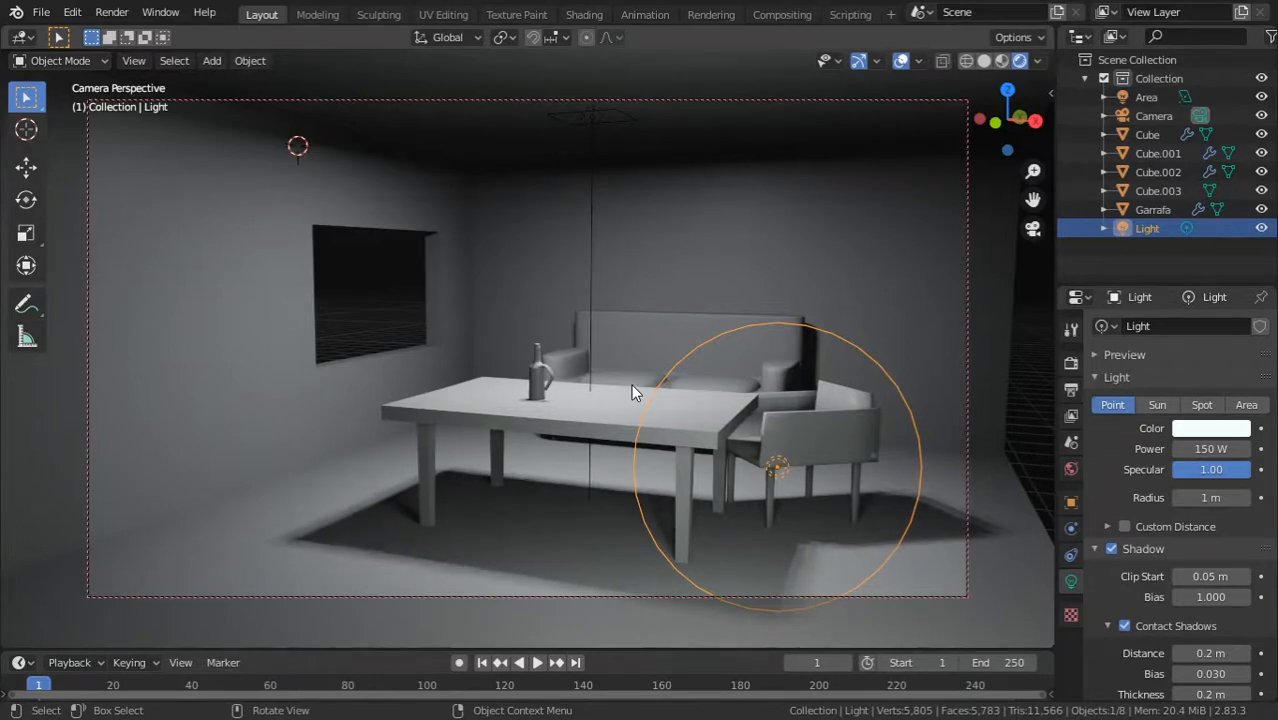
# Step: In the wireframe right side view, move the point light about 6 m along negative Y and slightly upward, outside the room near the camera
pyautogui.press('KP_3')
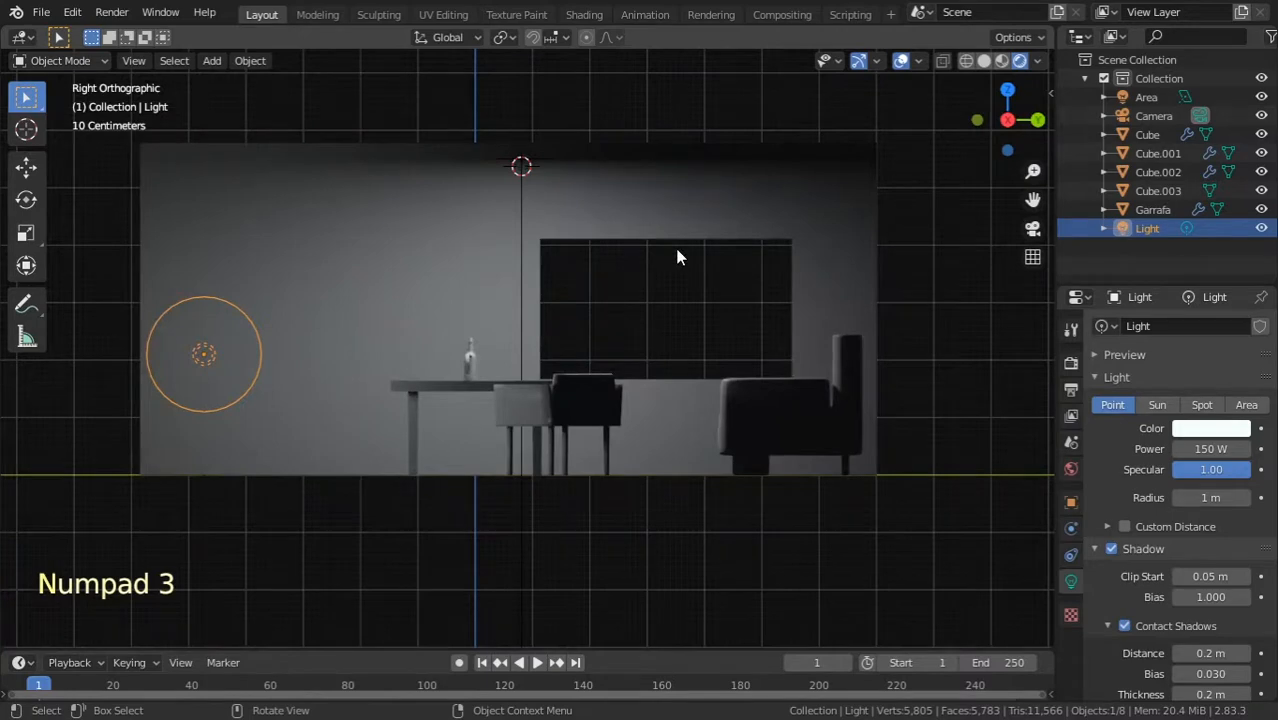
pyautogui.click(966, 60)
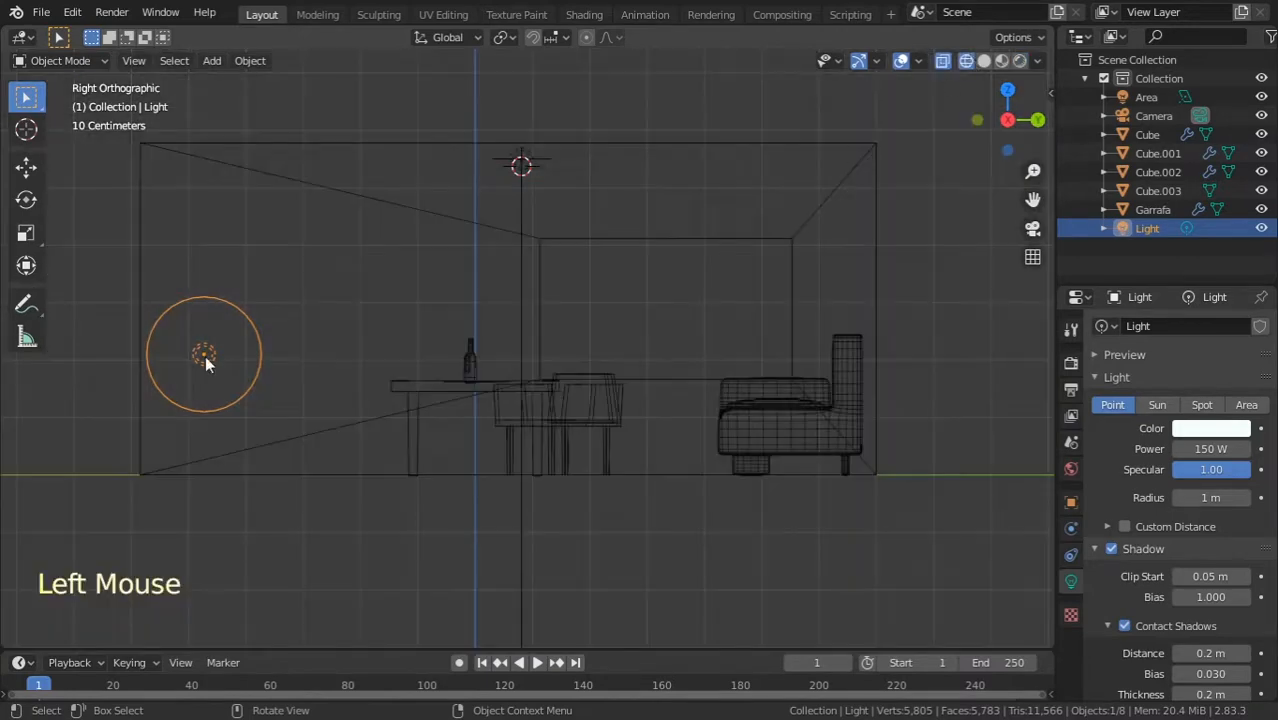
pyautogui.scroll(-3, 205, 357)
pyautogui.press('g')
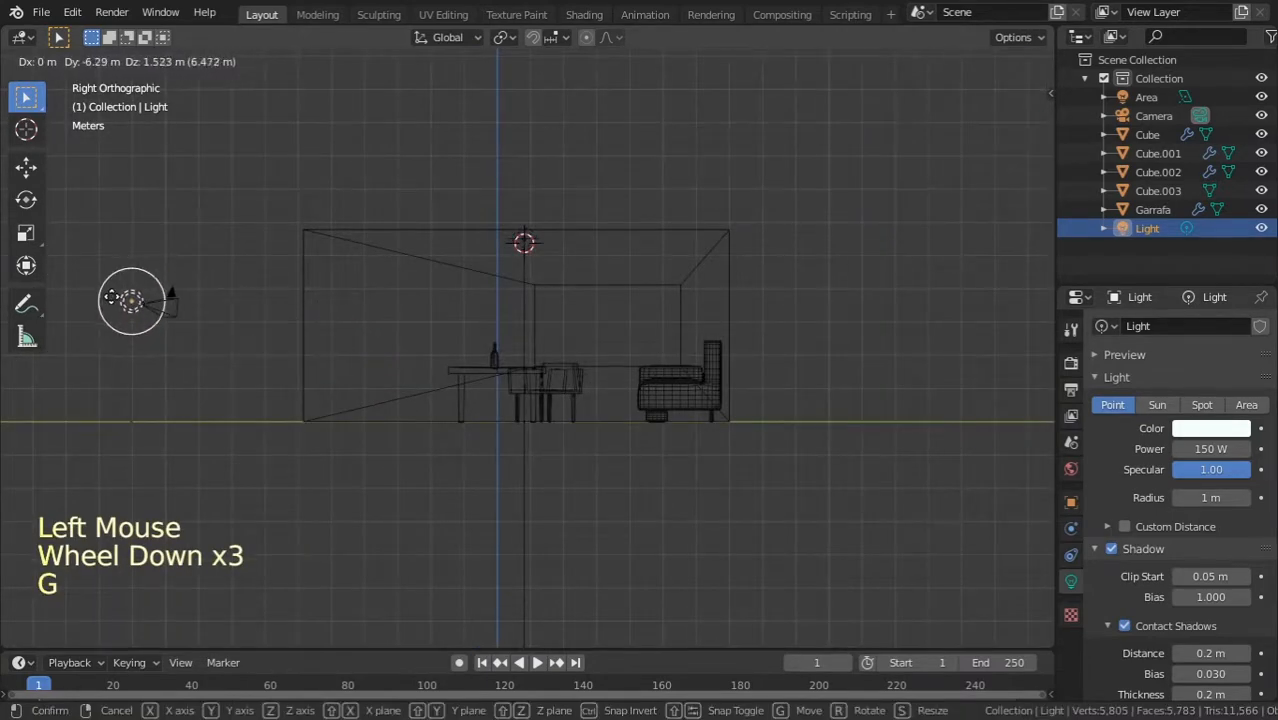
pyautogui.click(117, 307)
# Step: In the top view, shift the point light slightly along positive X beside the camera, and check it through the camera in rendered shading
pyautogui.press('KP_7')
pyautogui.scroll(-3, 535, 499)
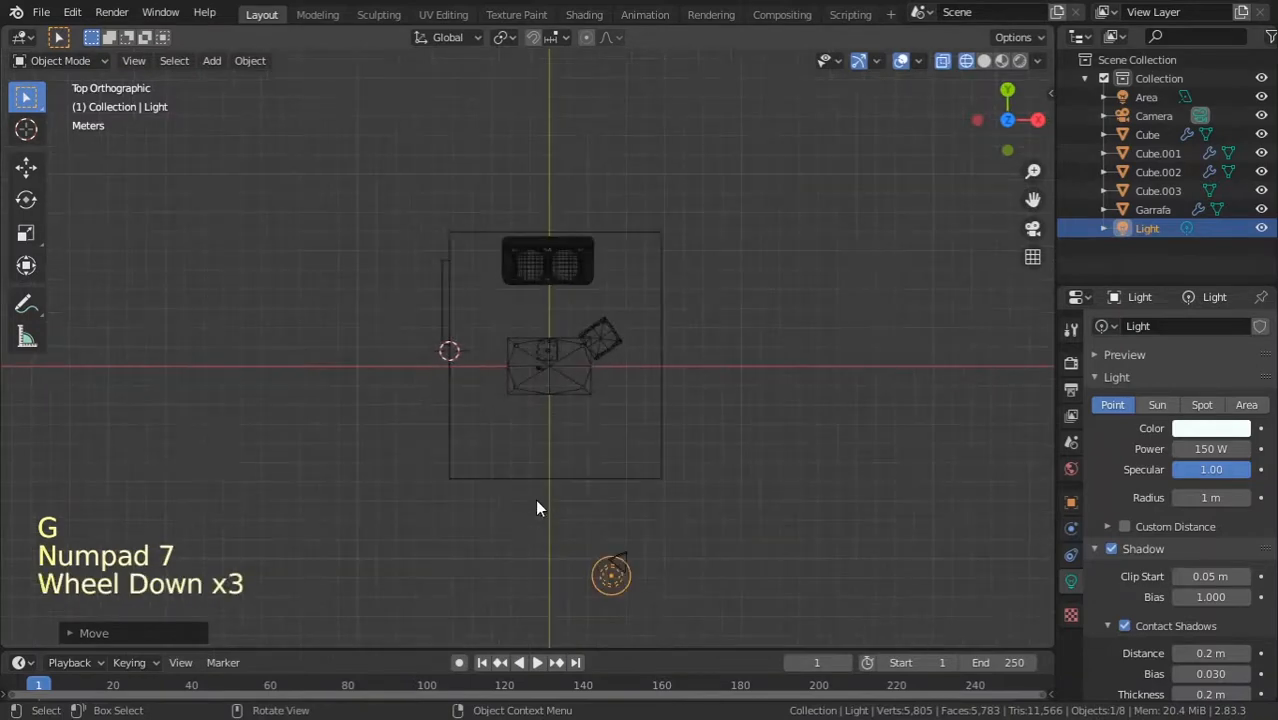
pyautogui.press('g')
pyautogui.click(667, 551)
pyautogui.press('KP_3')
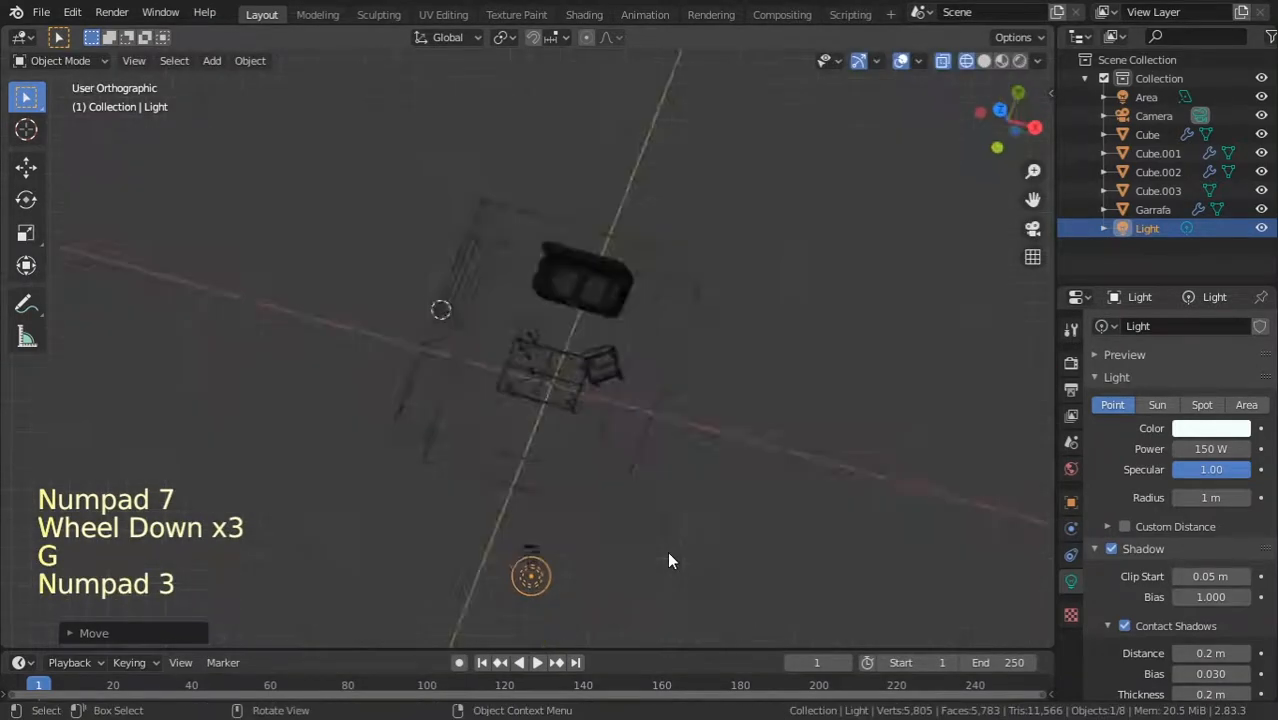
pyautogui.press('KP_0')
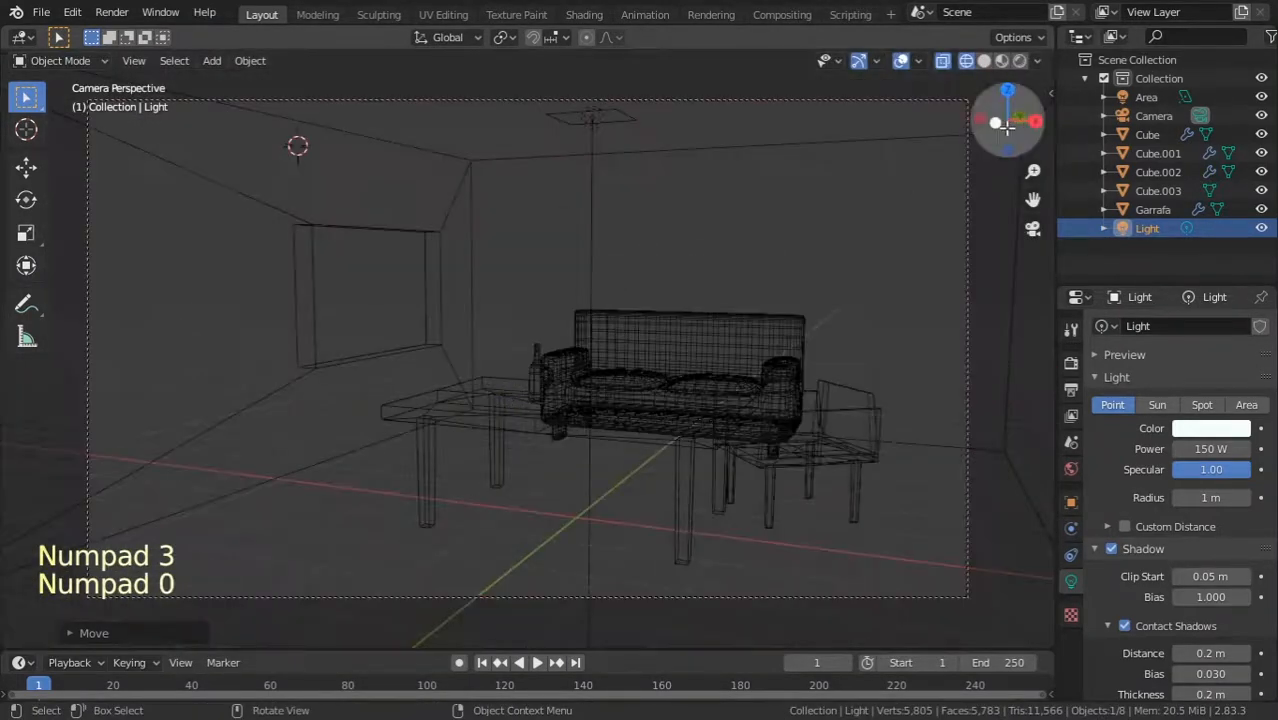
pyautogui.click(1020, 61)
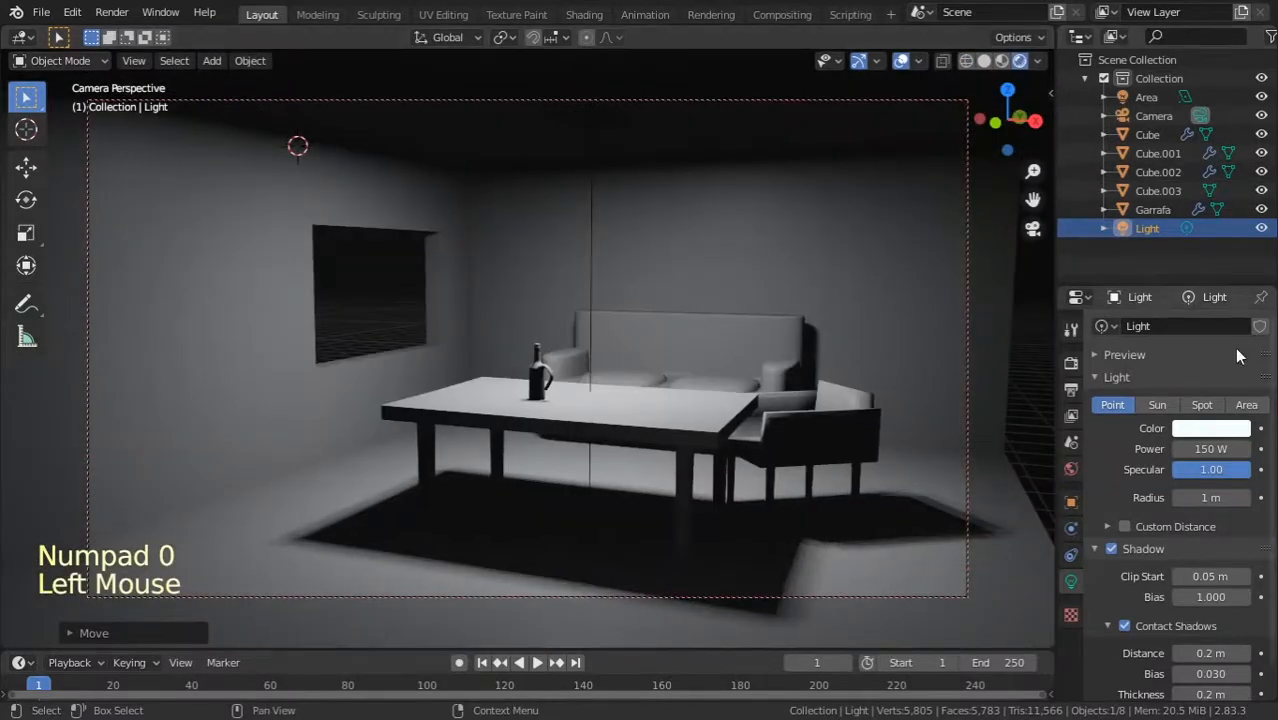
# Step: Set the point light's power to 250 W and save the file
pyautogui.click(1211, 450)
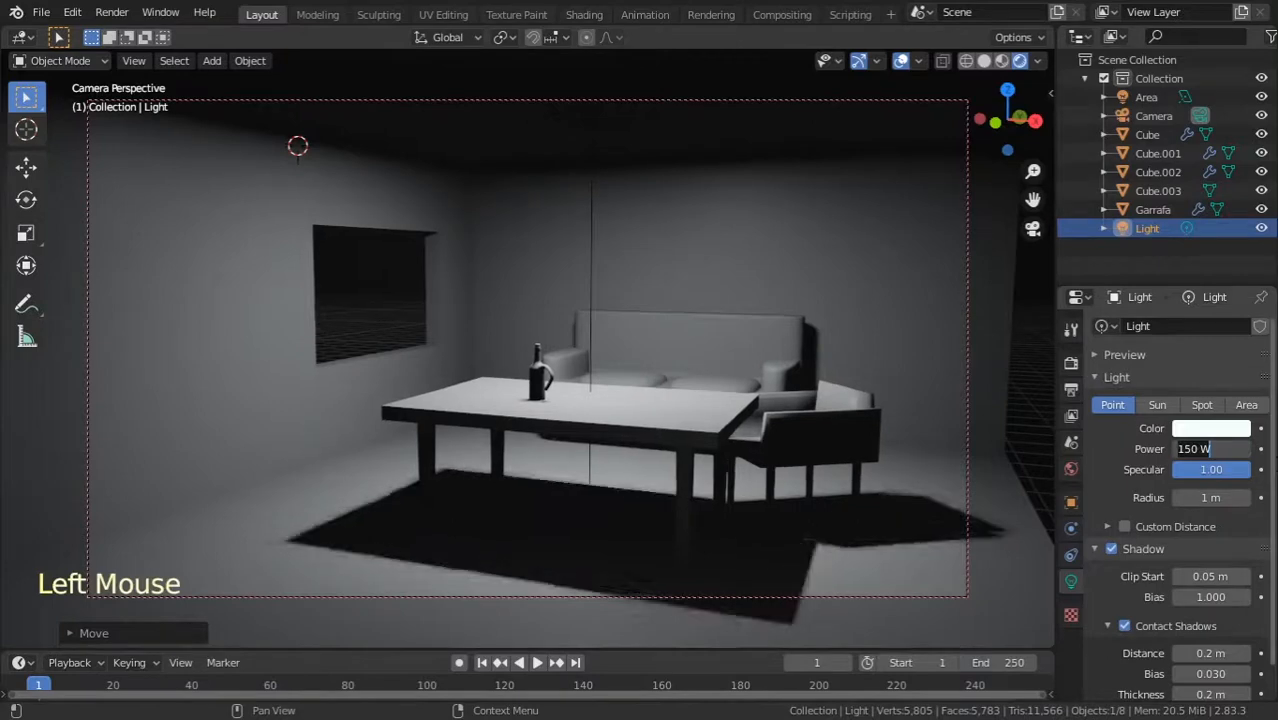
pyautogui.write('250')
pyautogui.press('Return')
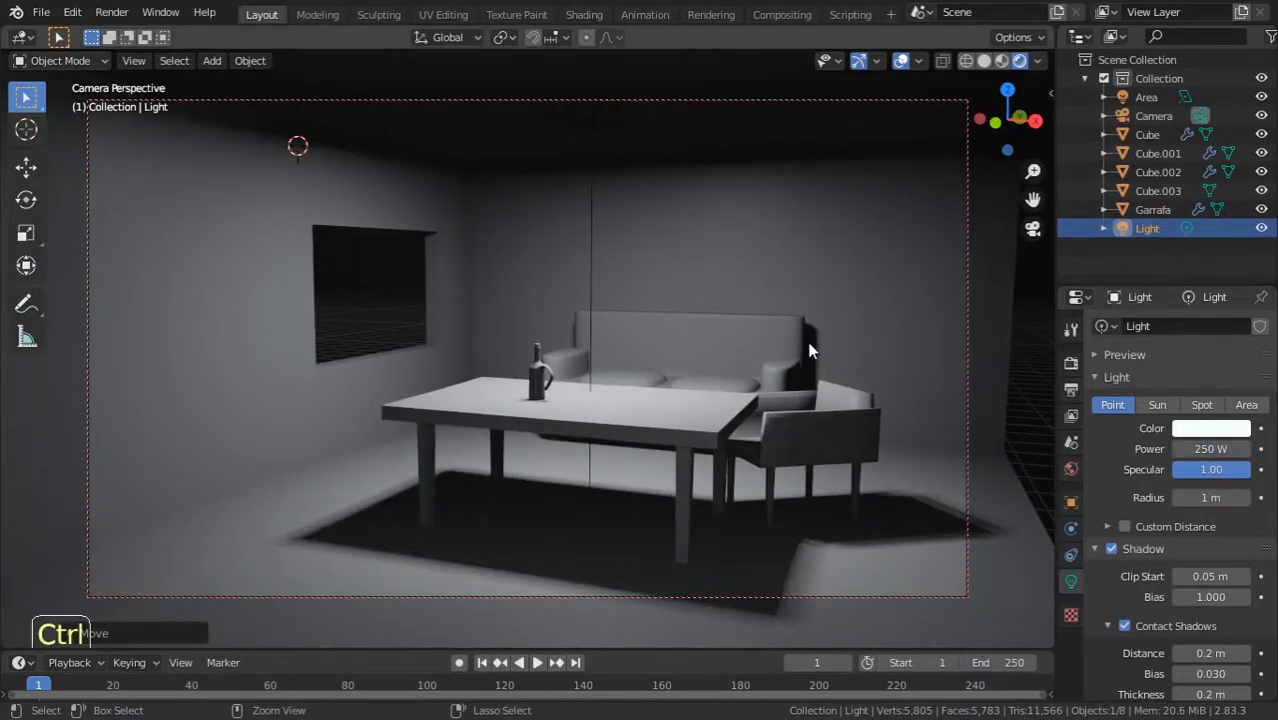
pyautogui.hotkey('ctrl', 's')
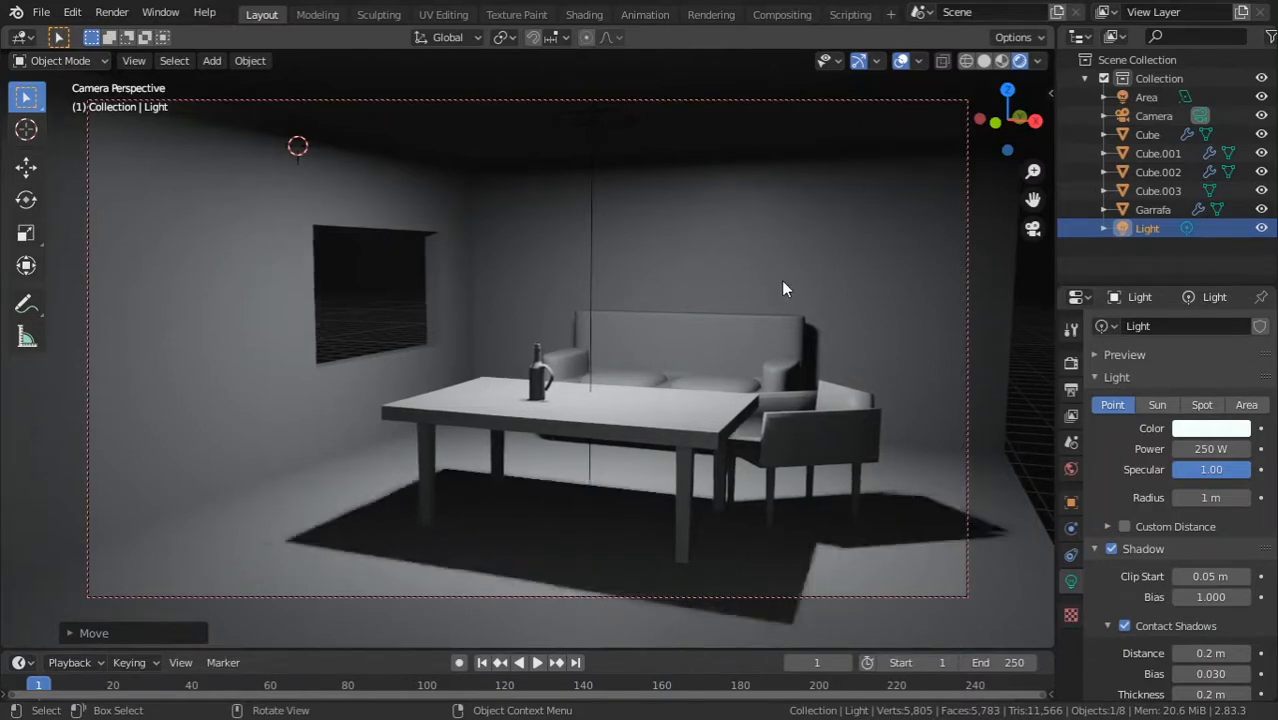
# Step: In the front view, place the 3D cursor outside the room on the window side and add a sun light there
pyautogui.press('KP_1')
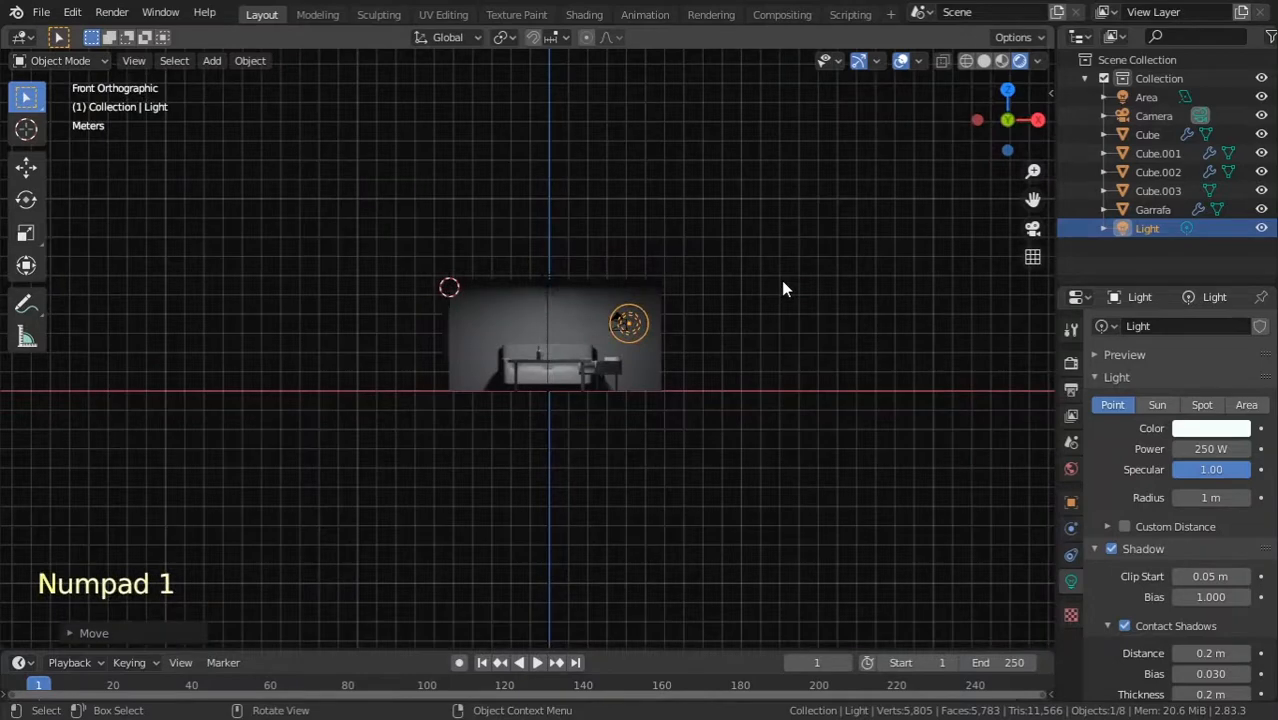
pyautogui.keyDown('shift'); pyautogui.rightClick(340, 291); pyautogui.keyUp('shift')
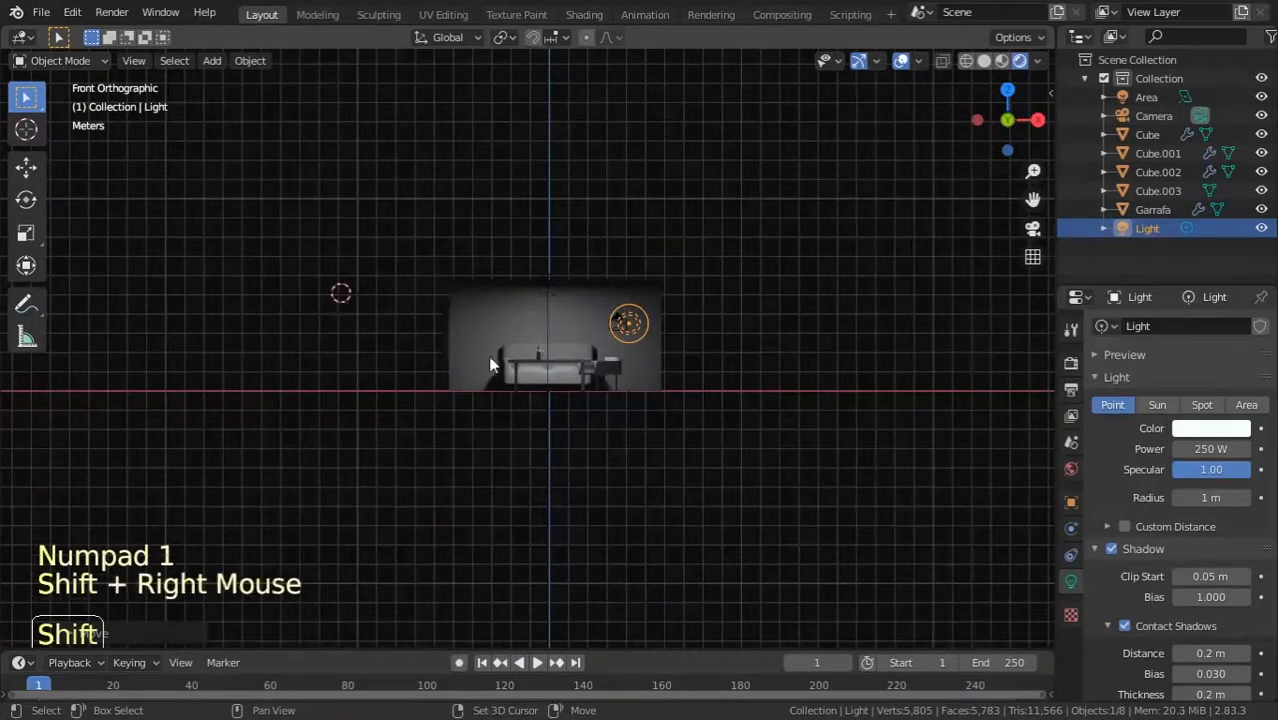
pyautogui.hotkey('shift', 'a')
pyautogui.moveTo(455, 319)
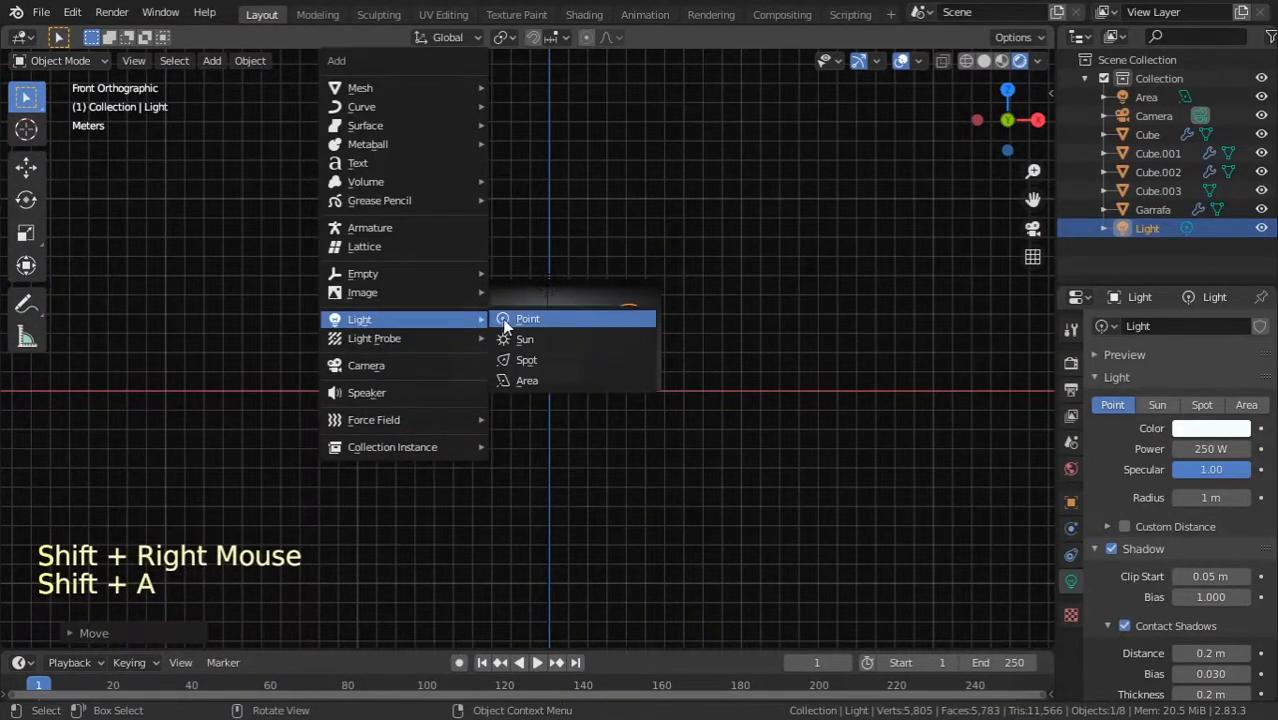
pyautogui.click(530, 340)
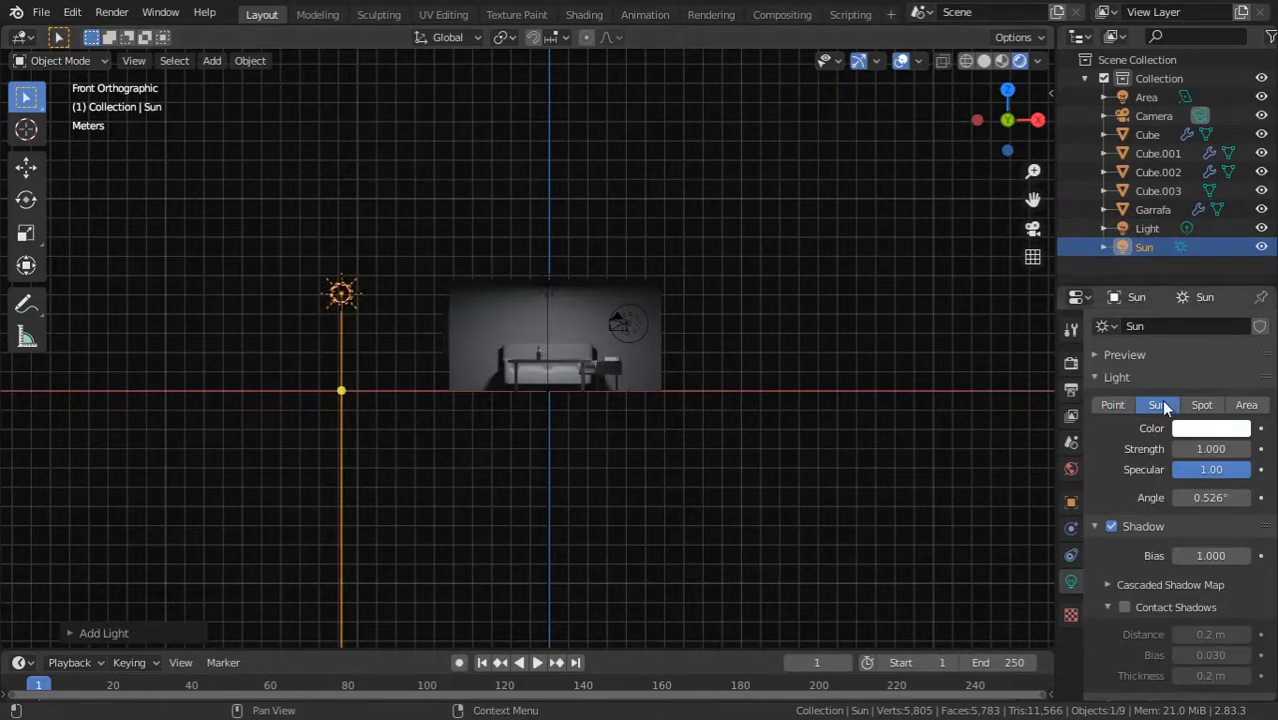
# Step: Give the sun light a pale warm yellow colour and move it higher and slightly closer to the room
pyautogui.click(1195, 428)
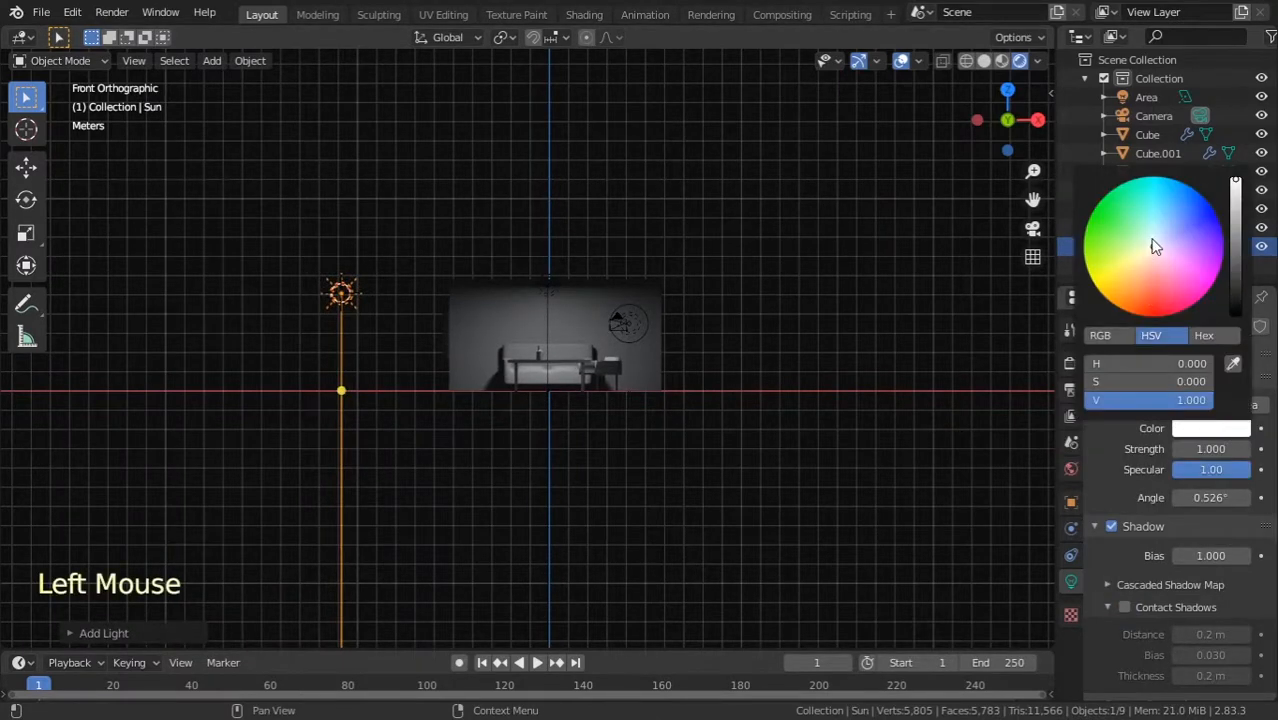
pyautogui.press('r')
pyautogui.rightClick(346, 353)
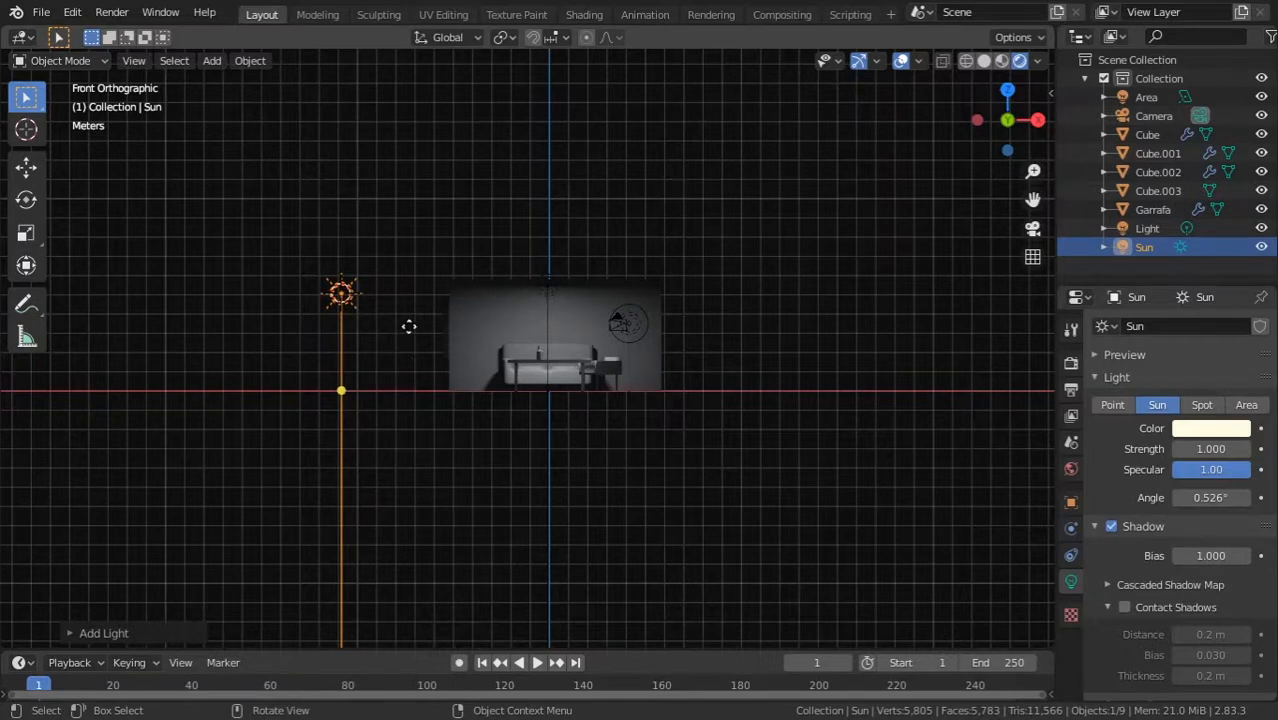
pyautogui.press('g')
pyautogui.click(443, 295)
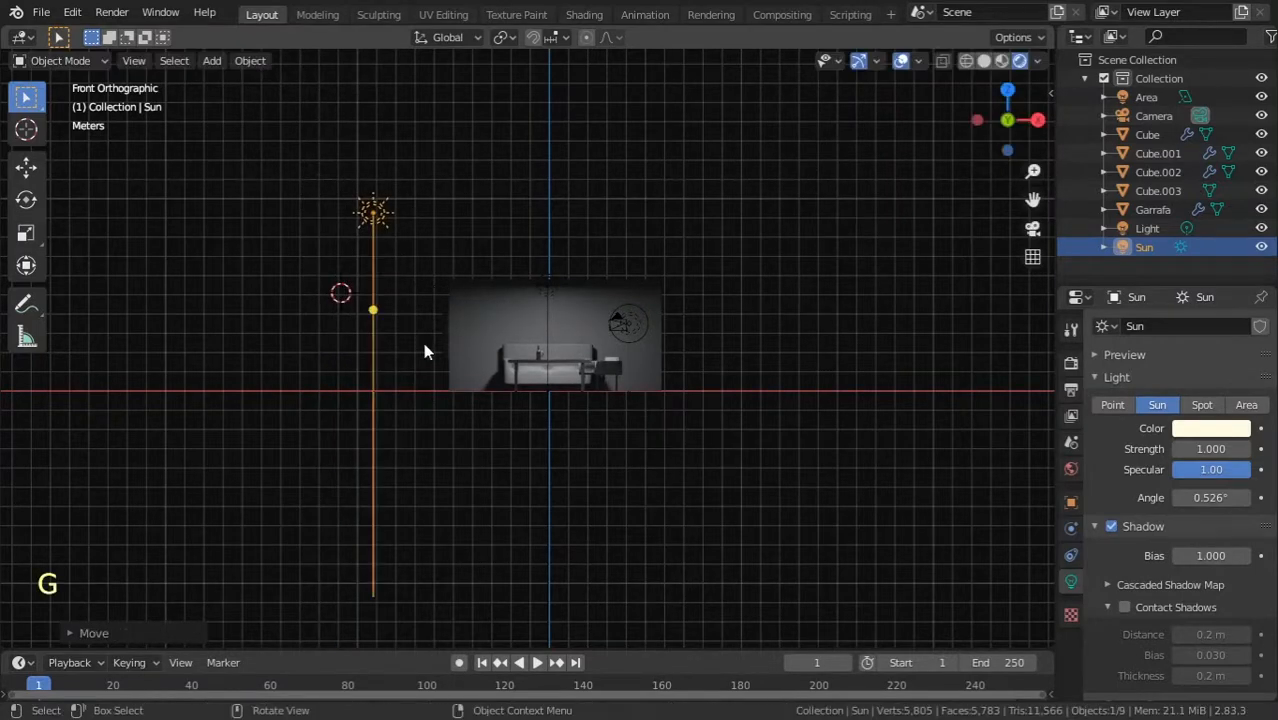
# Step: Set the sun's strength to 15 and rotate it in the front view to shine diagonally down through the window, checking through the camera
pyautogui.click(1213, 449)
pyautogui.write('15')
pyautogui.press('Return')
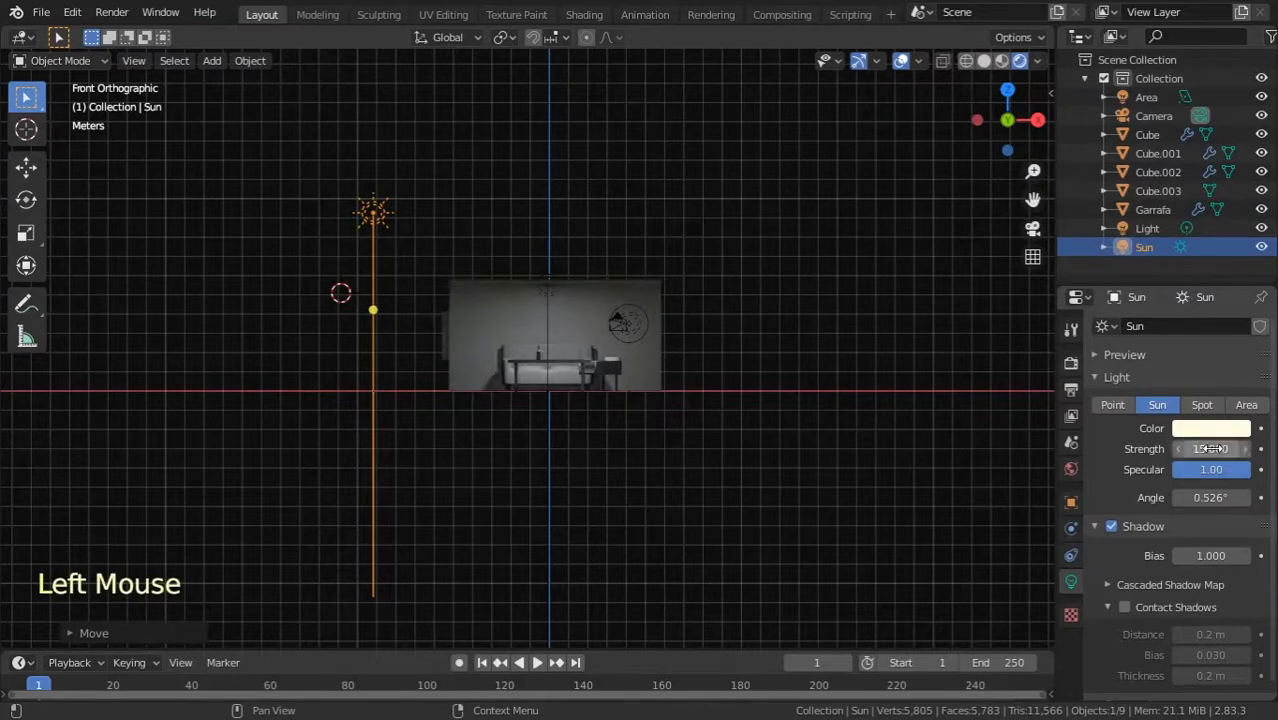
pyautogui.press('r')
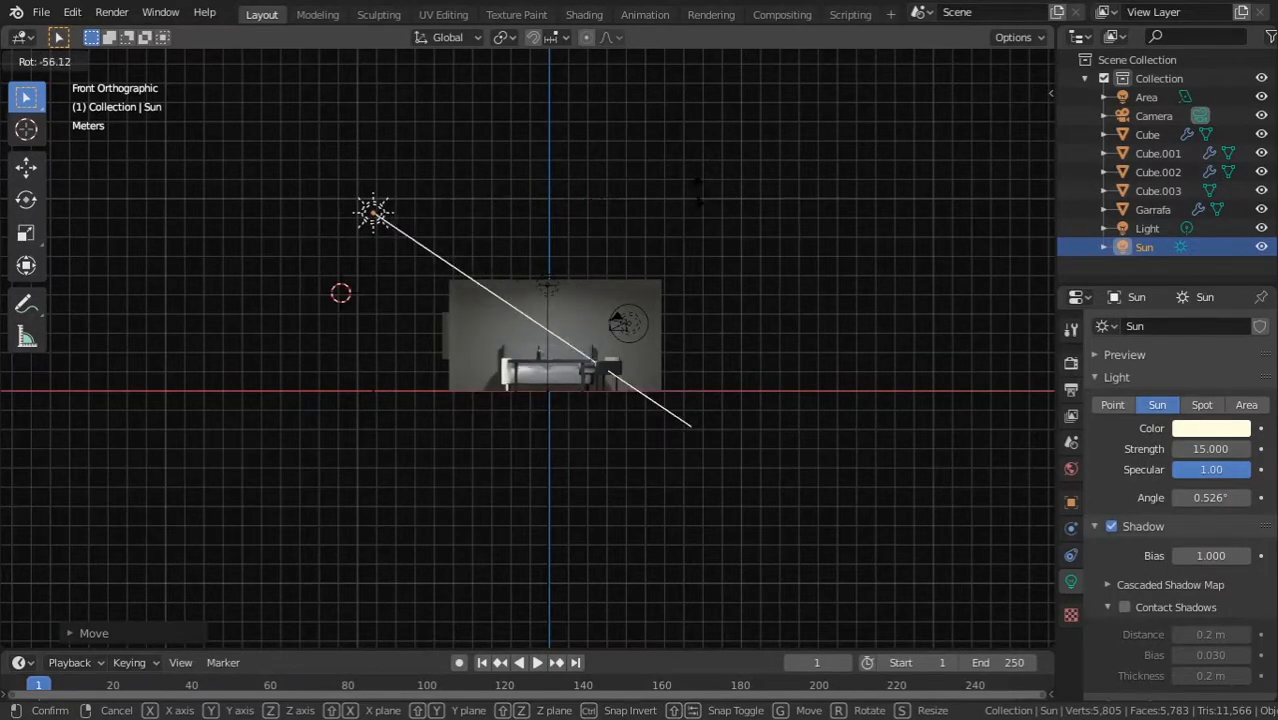
pyautogui.click(729, 280)
pyautogui.moveTo(729, 280); pyautogui.dragTo(627, 375, button='middle')
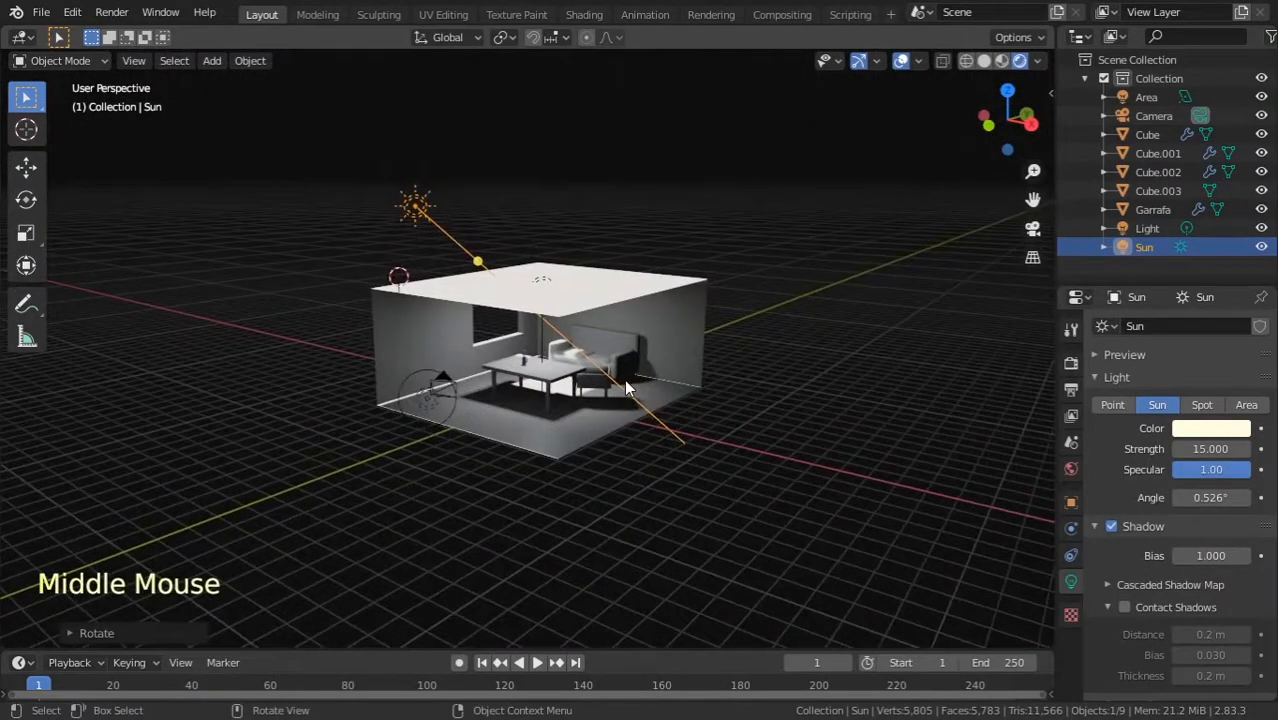
pyautogui.press('KP_0')
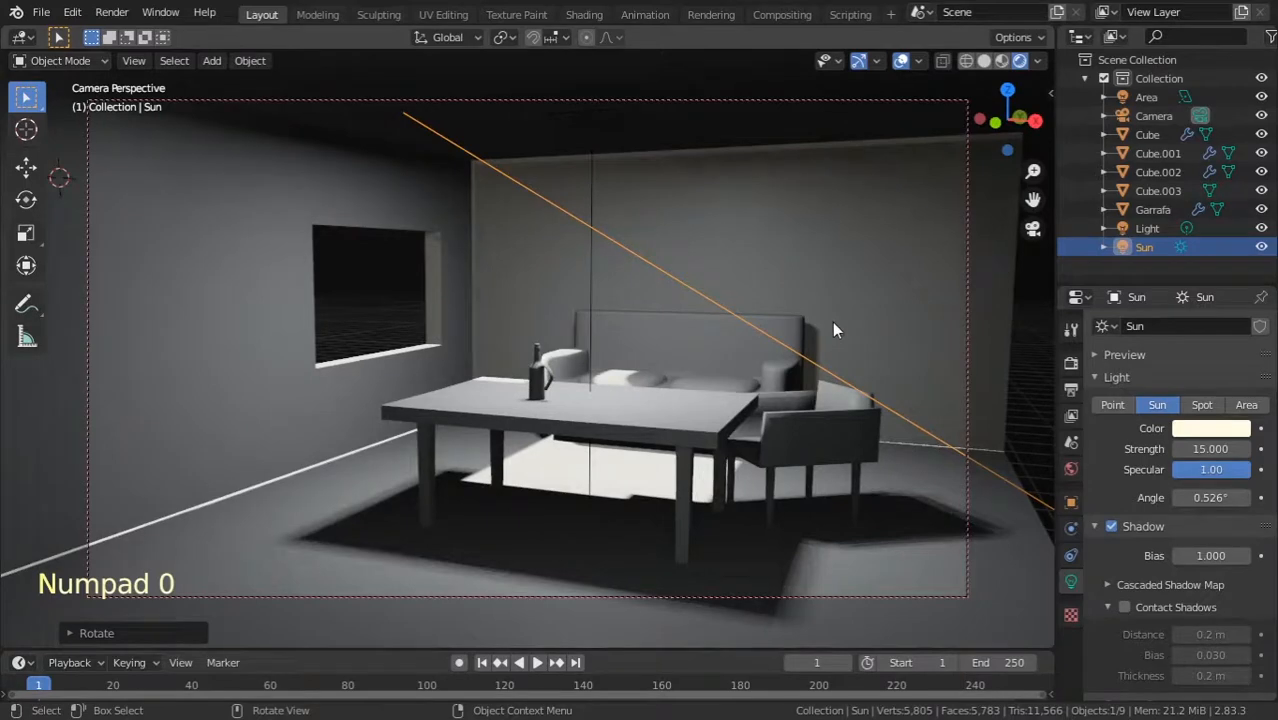
# Step: Rotate the sun in the camera view so its light patch falls on the floor behind the table, and enable its contact shadows
pyautogui.press('r')
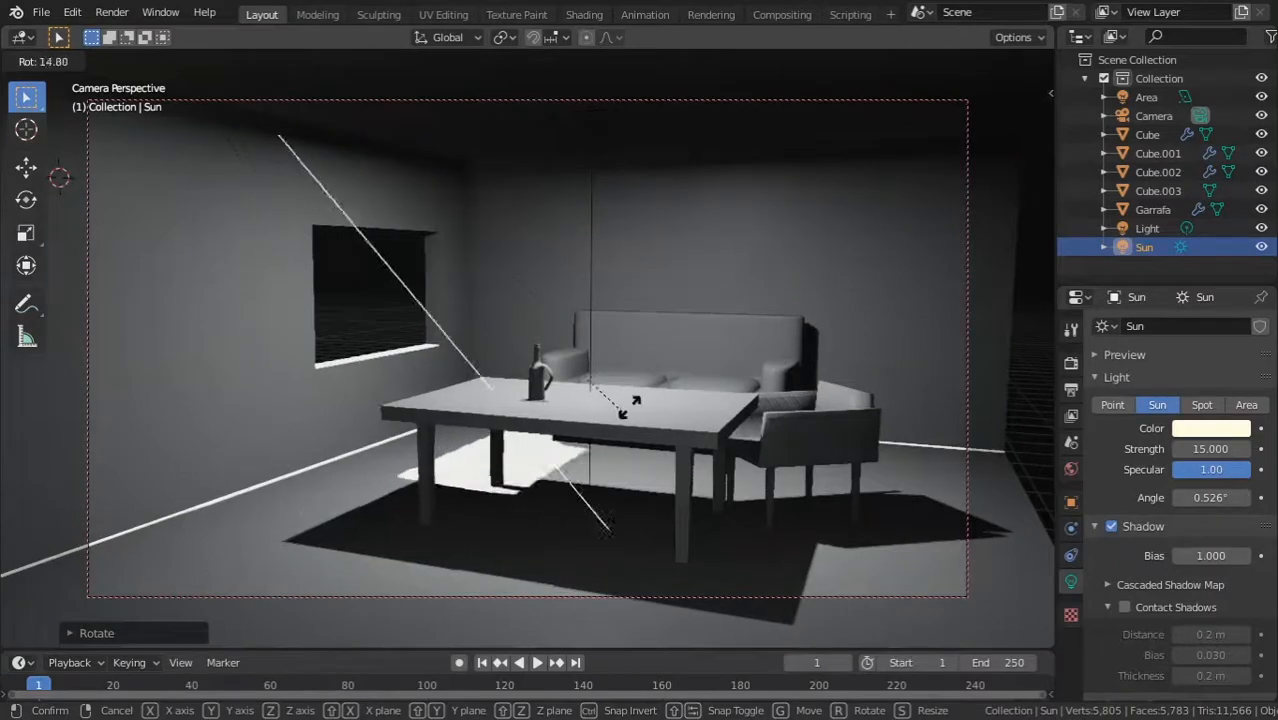
pyautogui.click(672, 349)
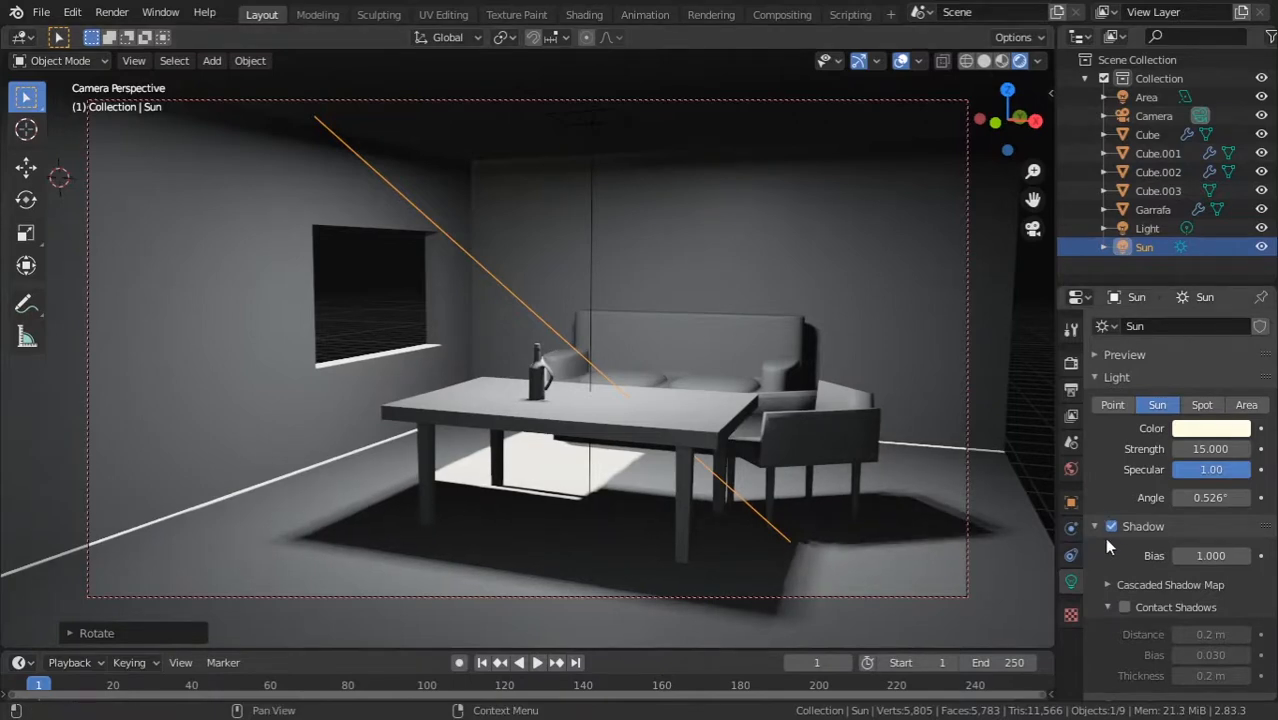
pyautogui.click(1125, 608)
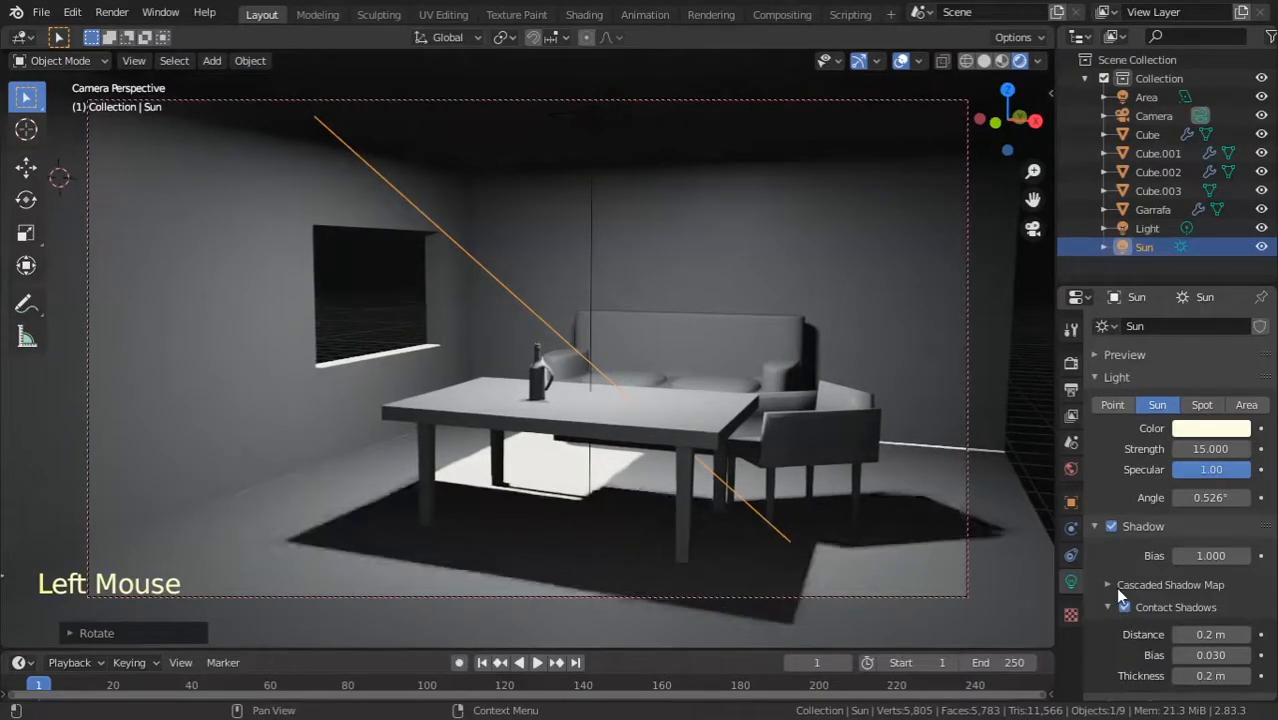
# Step: Set the sun's contact shadow distance to 0.4 m, trying a slightly larger thickness and returning it to 0.2 m
pyautogui.scroll(-1, 1144, 646)
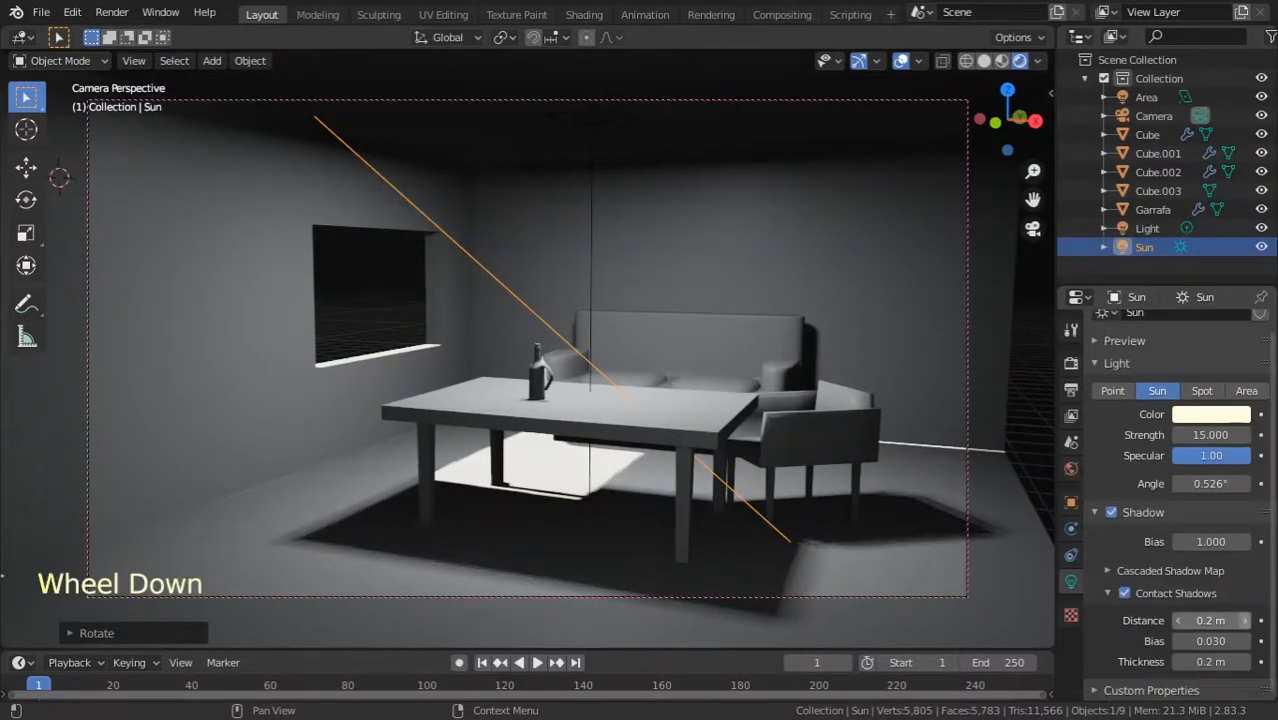
pyautogui.click(1244, 620)
pyautogui.click(1244, 620)
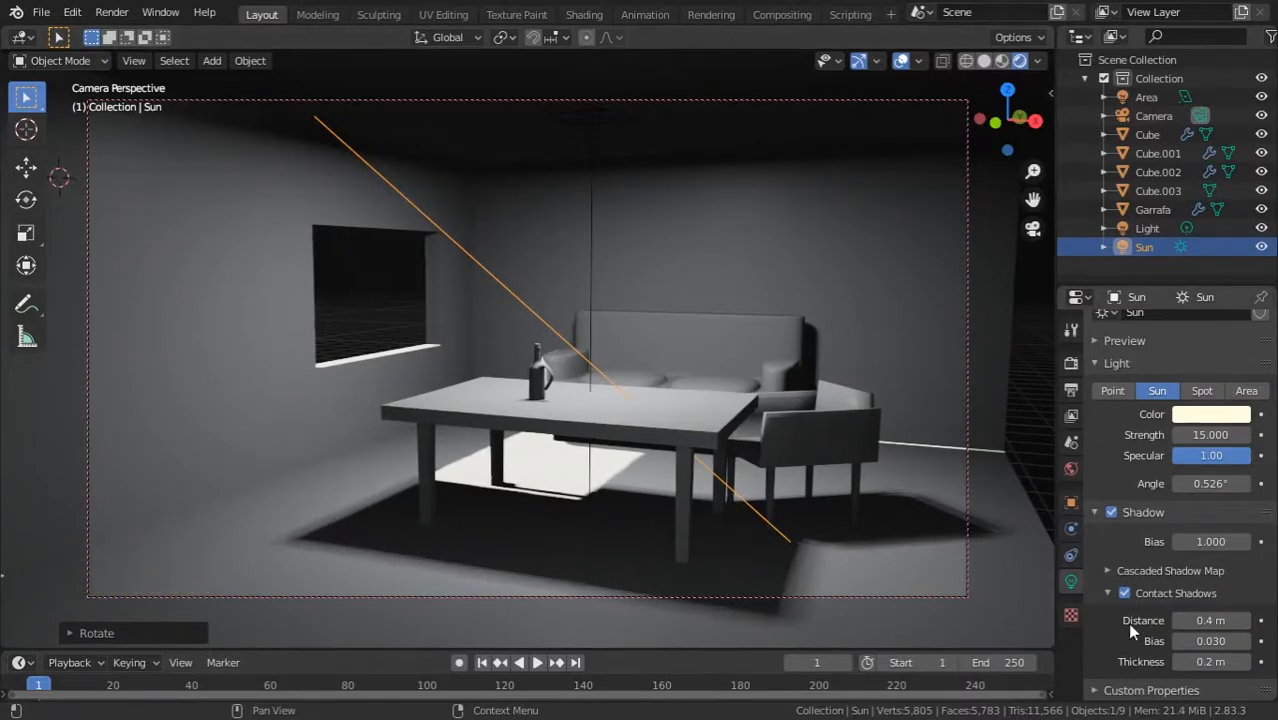
pyautogui.click(1244, 662)
pyautogui.click(1245, 663)
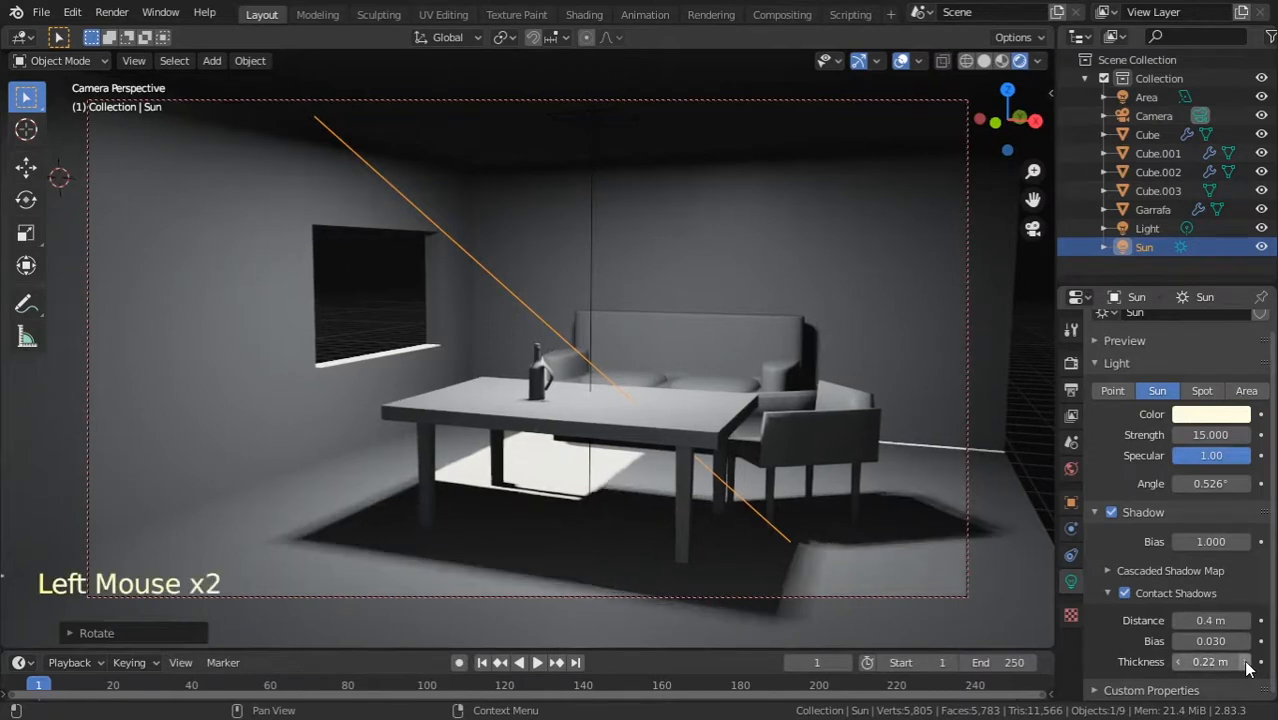
pyautogui.click(1179, 664)
pyautogui.click(1179, 664)
pyautogui.click(1179, 664)
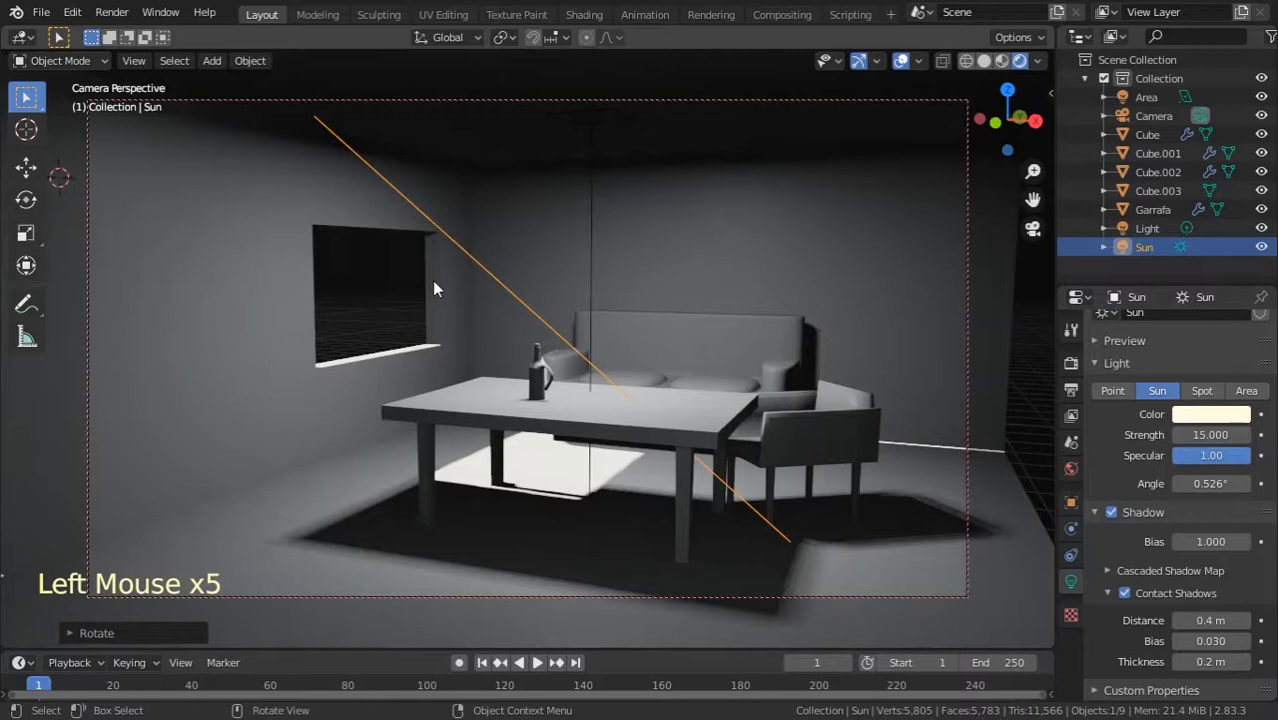
# Step: Lower the sun's strength, trying 10 and settling on 5, and save the file
pyautogui.click(1205, 435)
pyautogui.write('10')
pyautogui.press('Return')
pyautogui.doubleClick(1214, 432)
pyautogui.write('5')
pyautogui.press('Return')
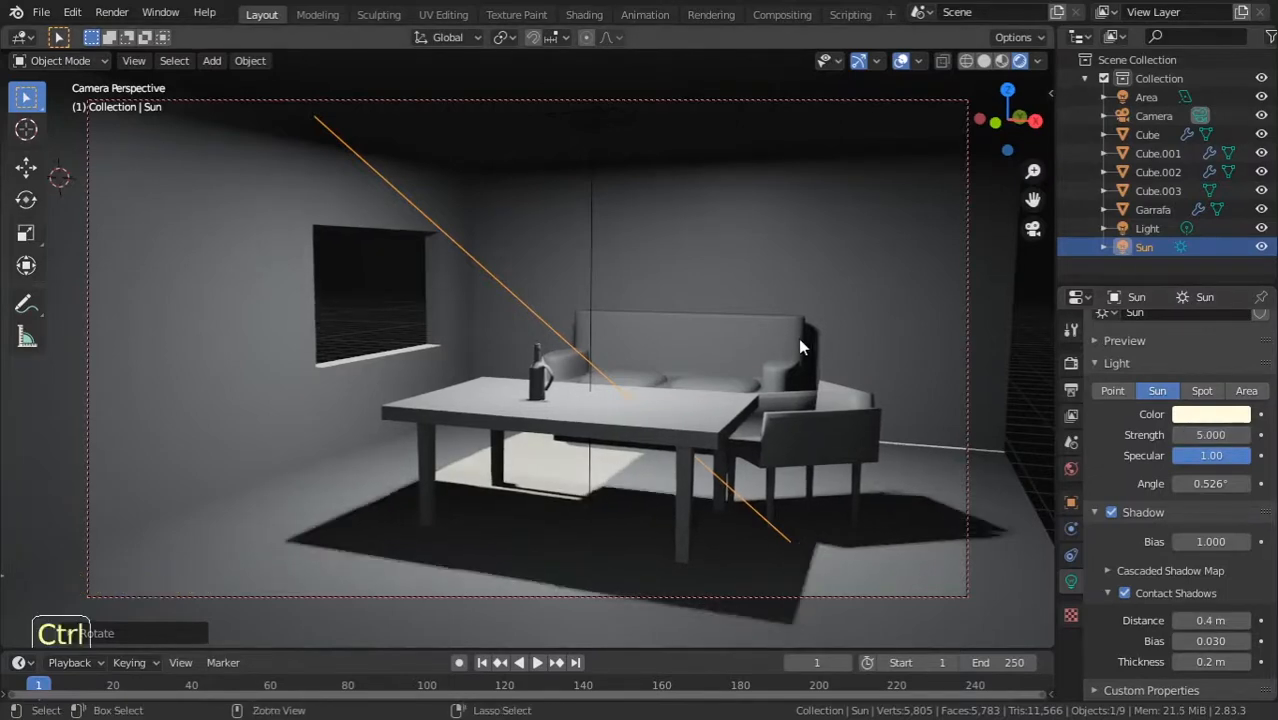
pyautogui.hotkey('ctrl', 's')
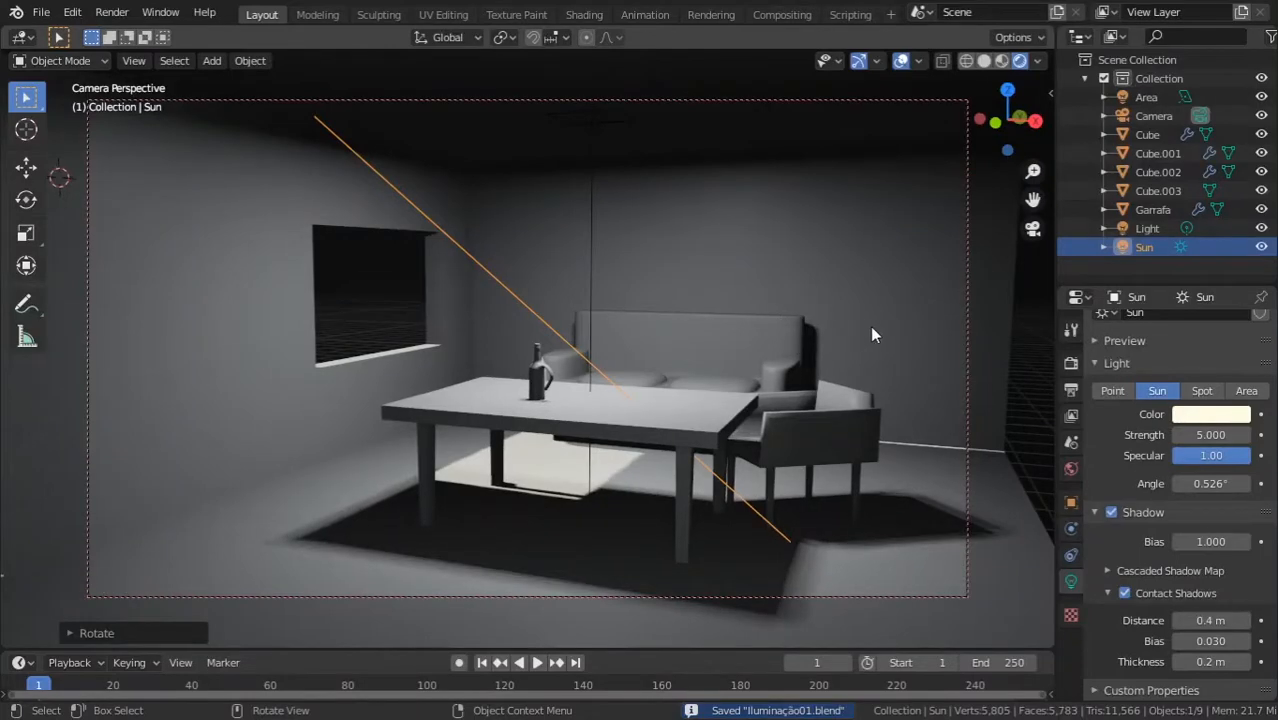
# Step: Add a point light at sofa height near the back wall and move it across the room to the side opposite the window
pyautogui.press('shift')
pyautogui.press('KP_3')
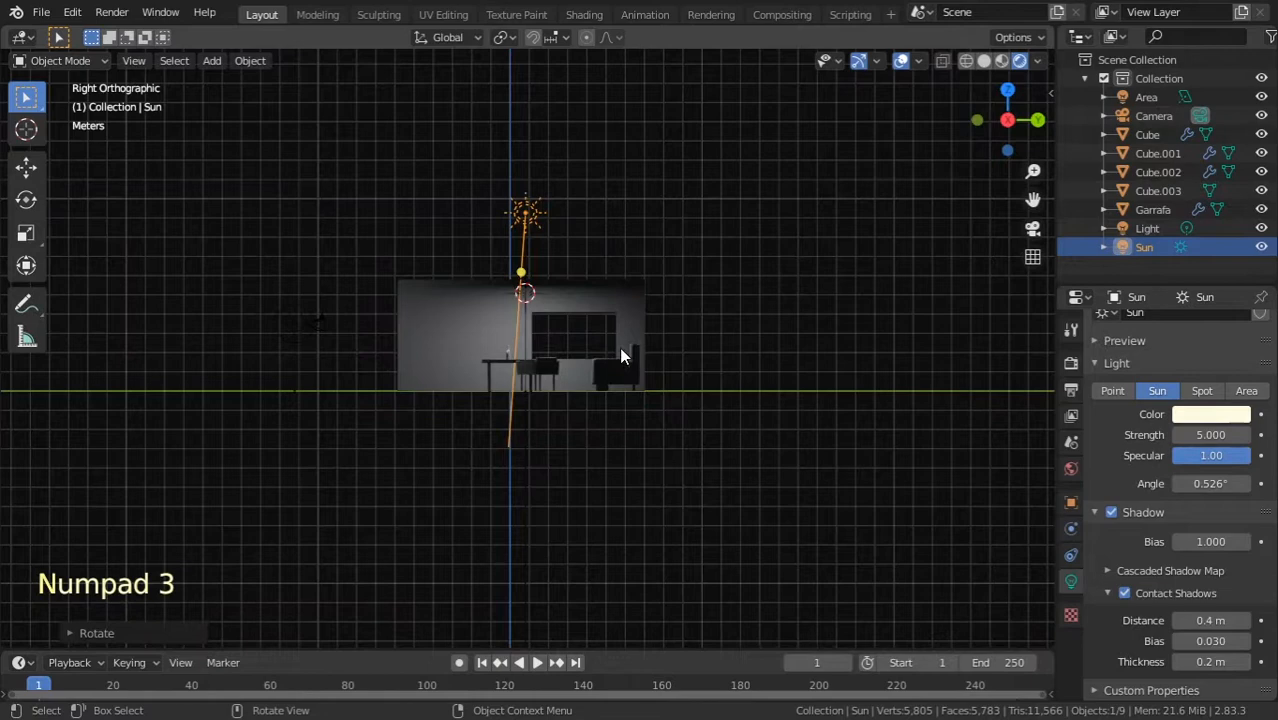
pyautogui.keyDown('shift'); pyautogui.rightClick(620, 343); pyautogui.keyUp('shift')
pyautogui.hotkey('shift', 'a')
pyautogui.moveTo(665, 362)
pyautogui.click(752, 360)
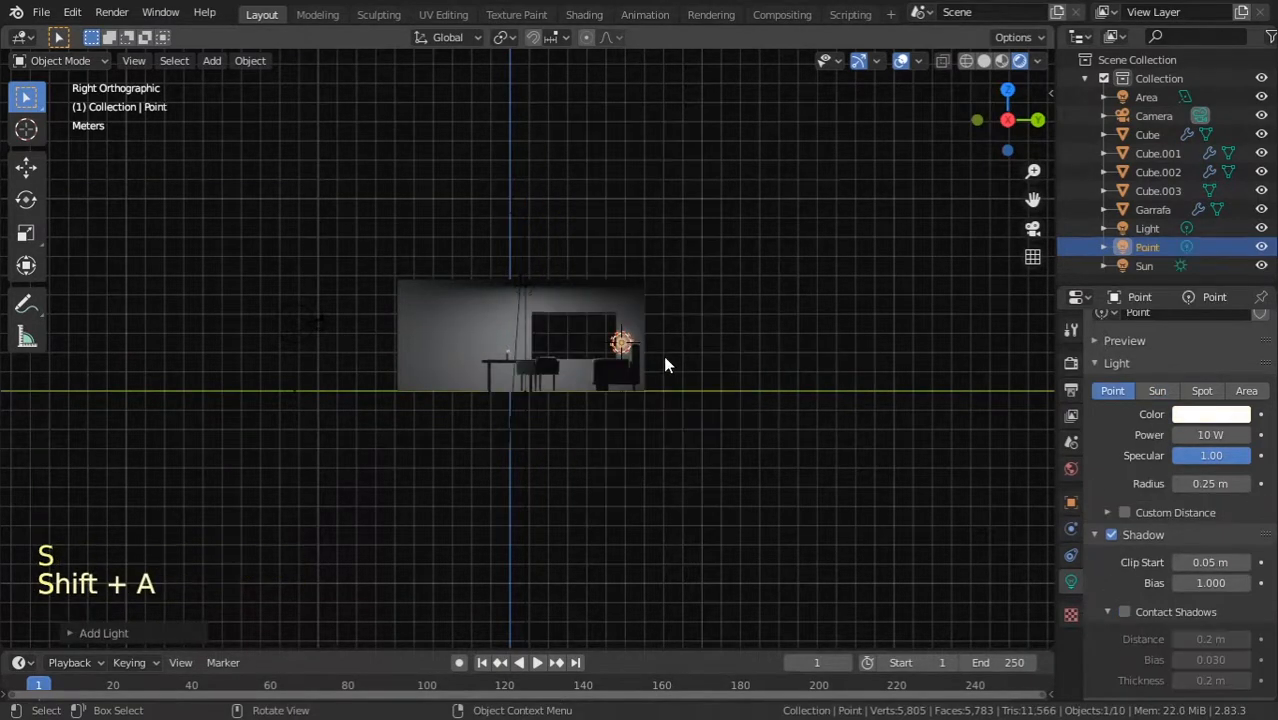
pyautogui.press('KP_1')
pyautogui.press('g')
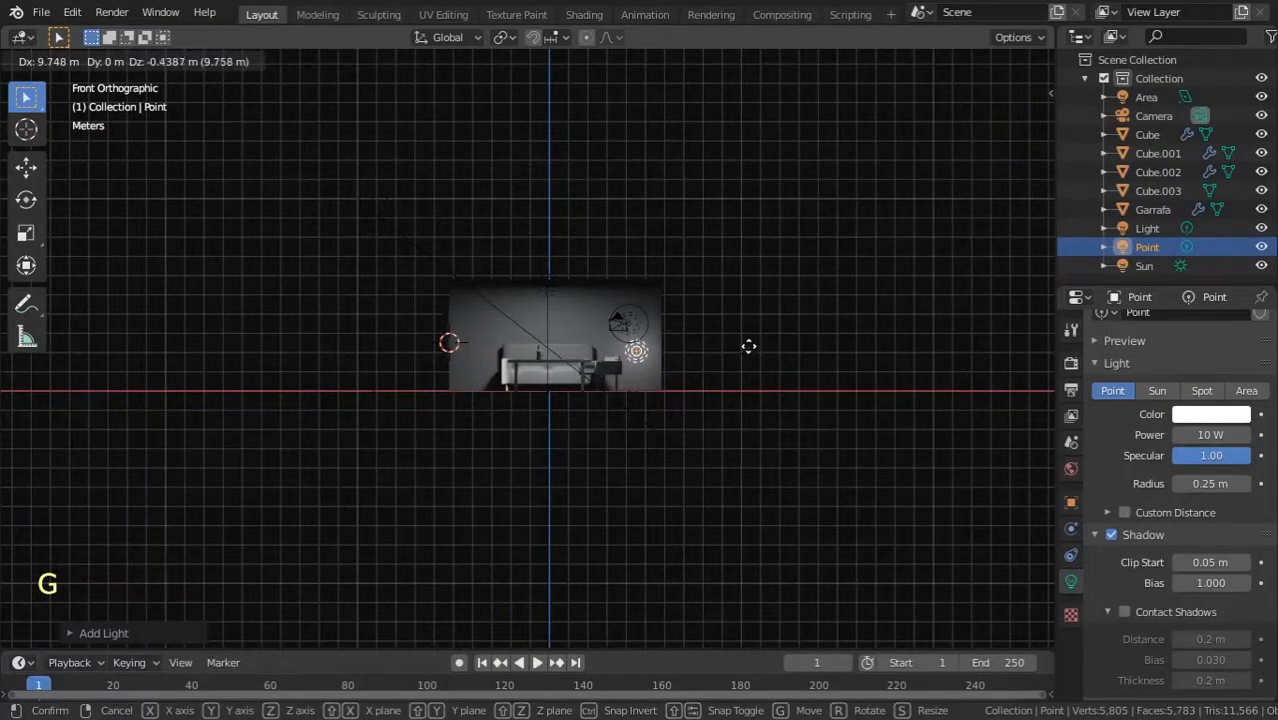
pyautogui.click(750, 350)
# Step: Give the new point light a pale orange colour with hue 0.074 and saturation 0.417, and raise it slightly in the side view
pyautogui.click(1189, 416)
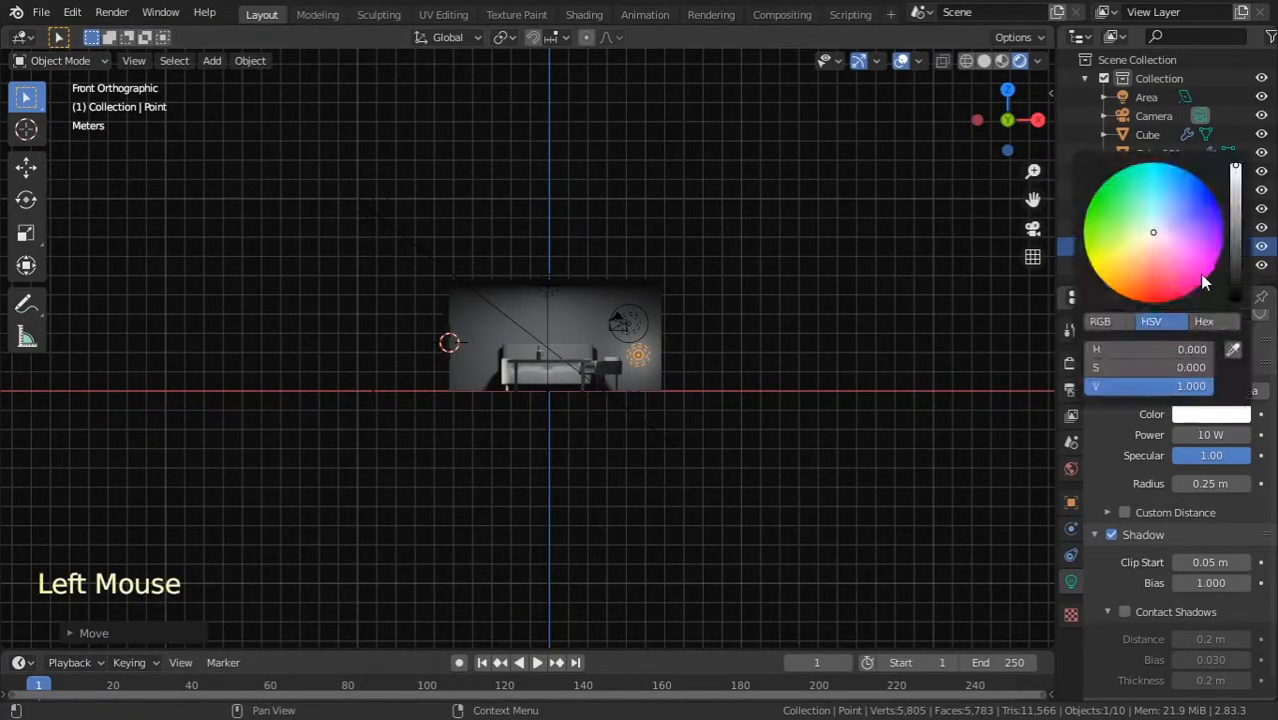
pyautogui.moveTo(1156, 234); pyautogui.dragTo(1148, 252)
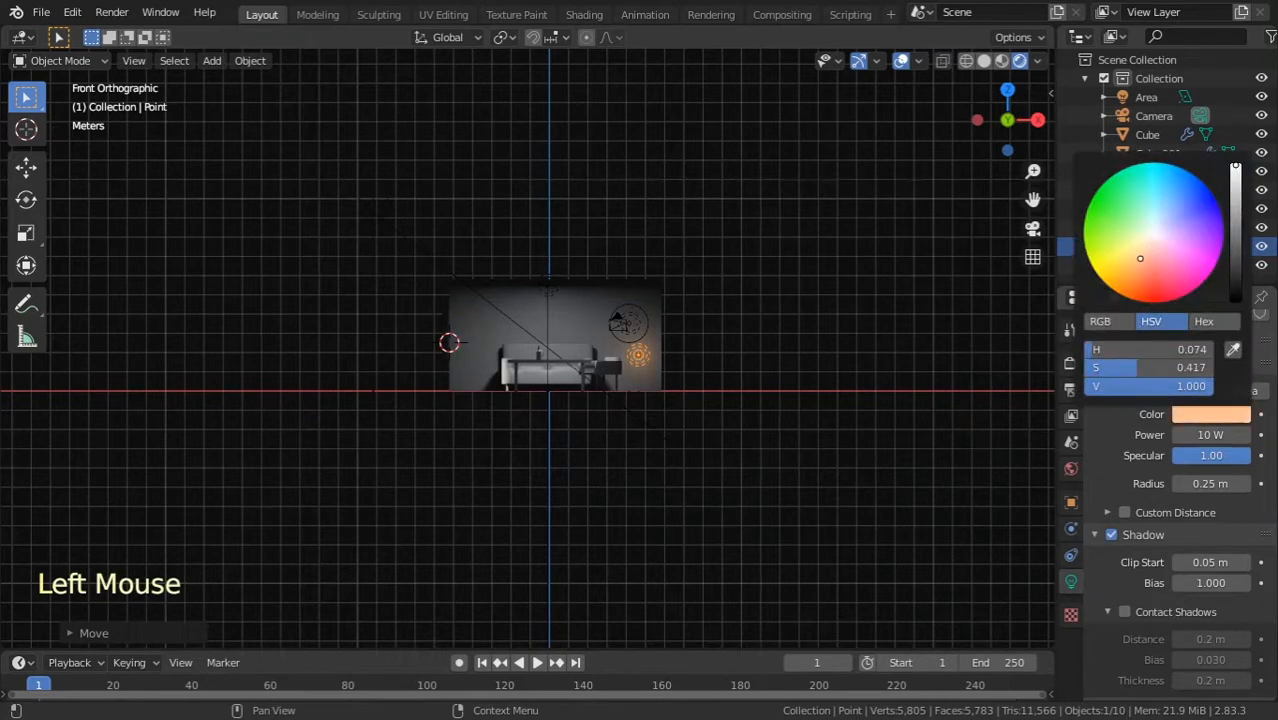
pyautogui.press('KP_3')
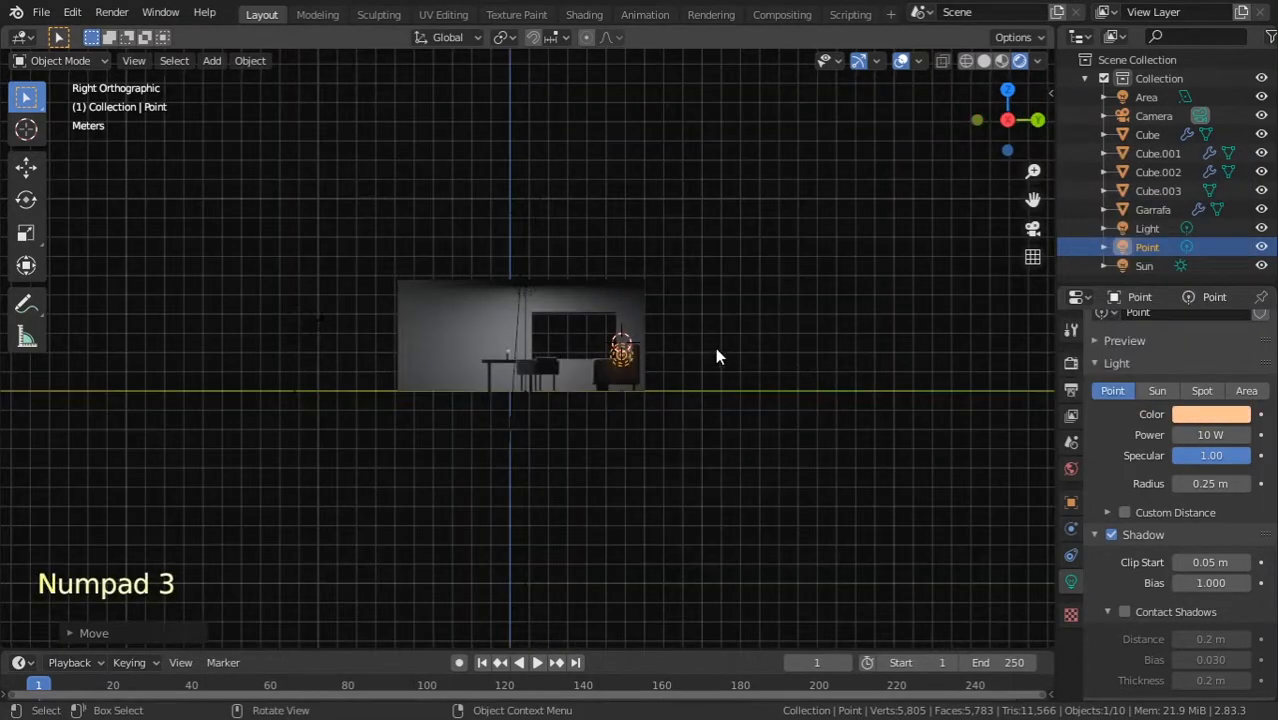
pyautogui.press('g')
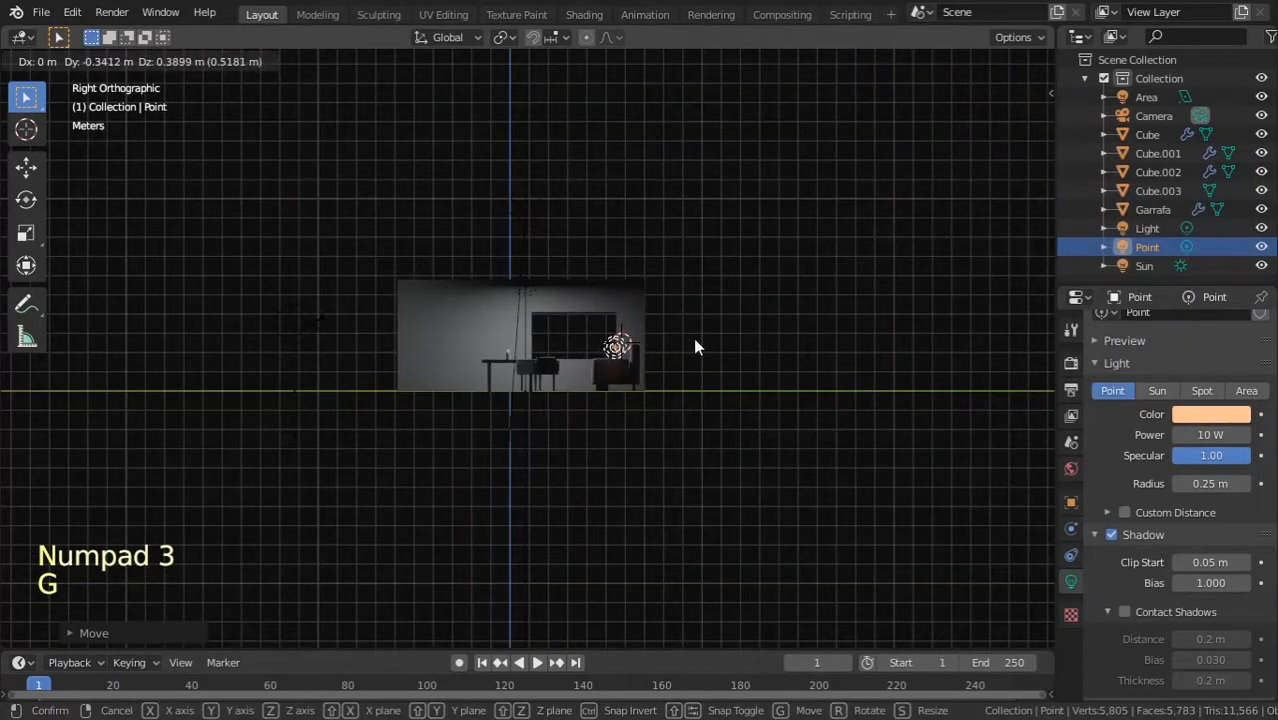
pyautogui.click(695, 347)
# Step: Duplicate the orange light to the front of the room on the window side and colour the copy light blue, hue 0.558, saturation 0.371
pyautogui.press('KP_7')
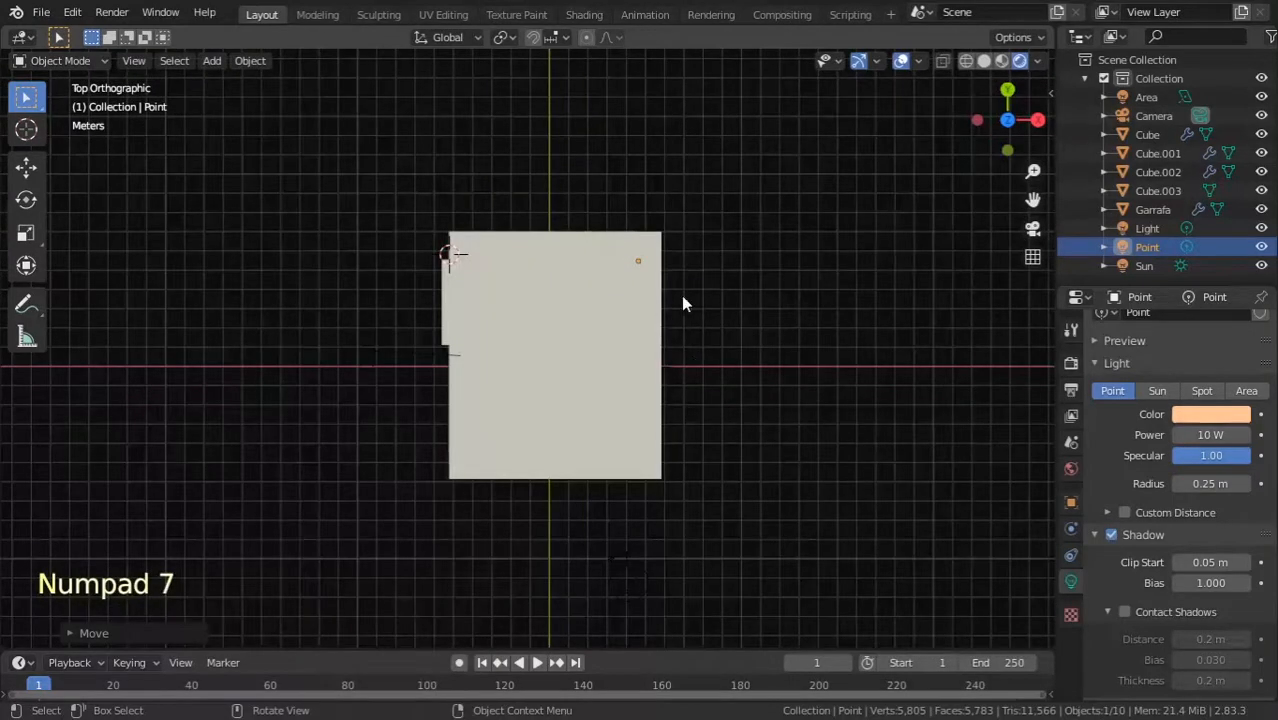
pyautogui.click(942, 60)
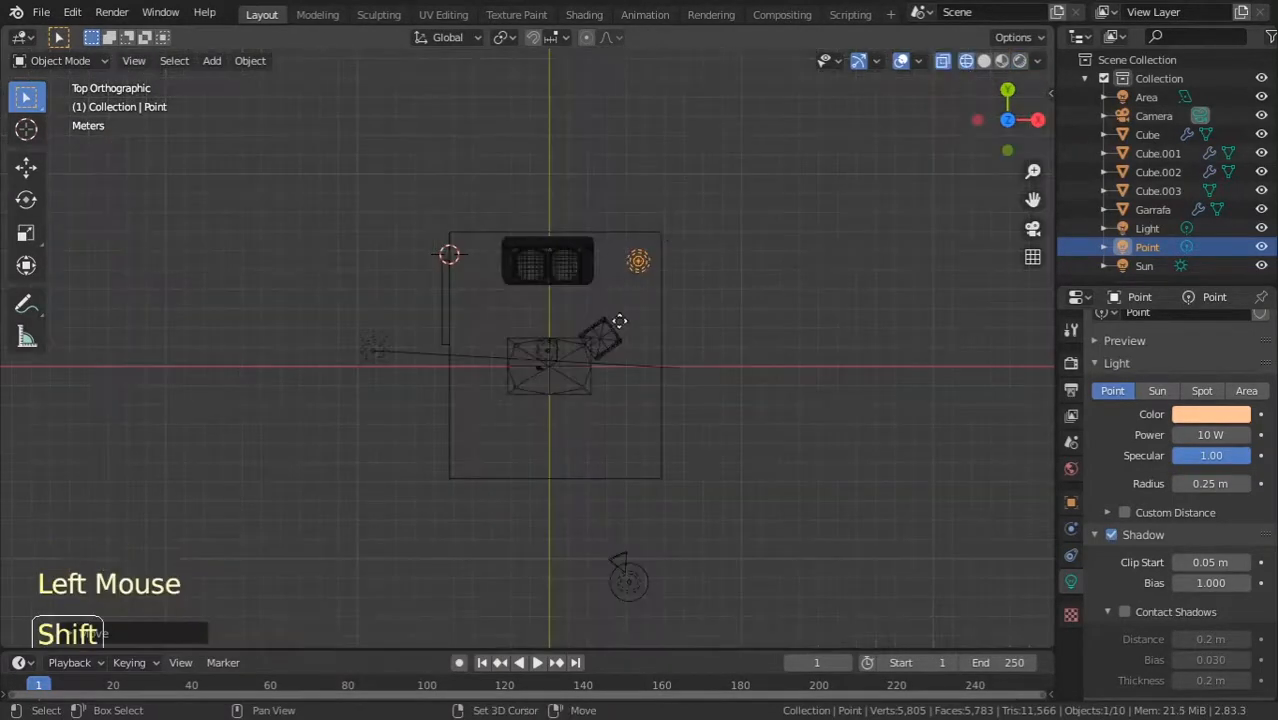
pyautogui.hotkey('shift', 'd')
pyautogui.click(463, 487)
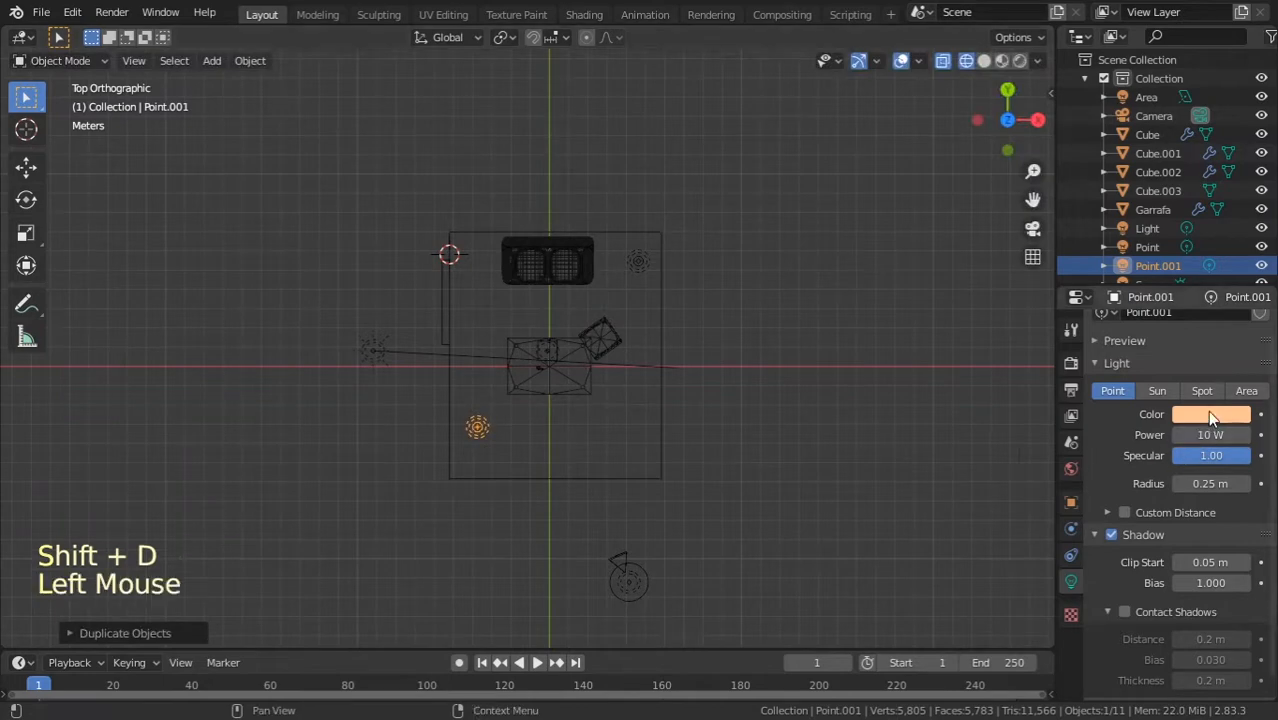
pyautogui.click(1211, 418)
pyautogui.moveTo(1144, 251); pyautogui.dragTo(1161, 207)
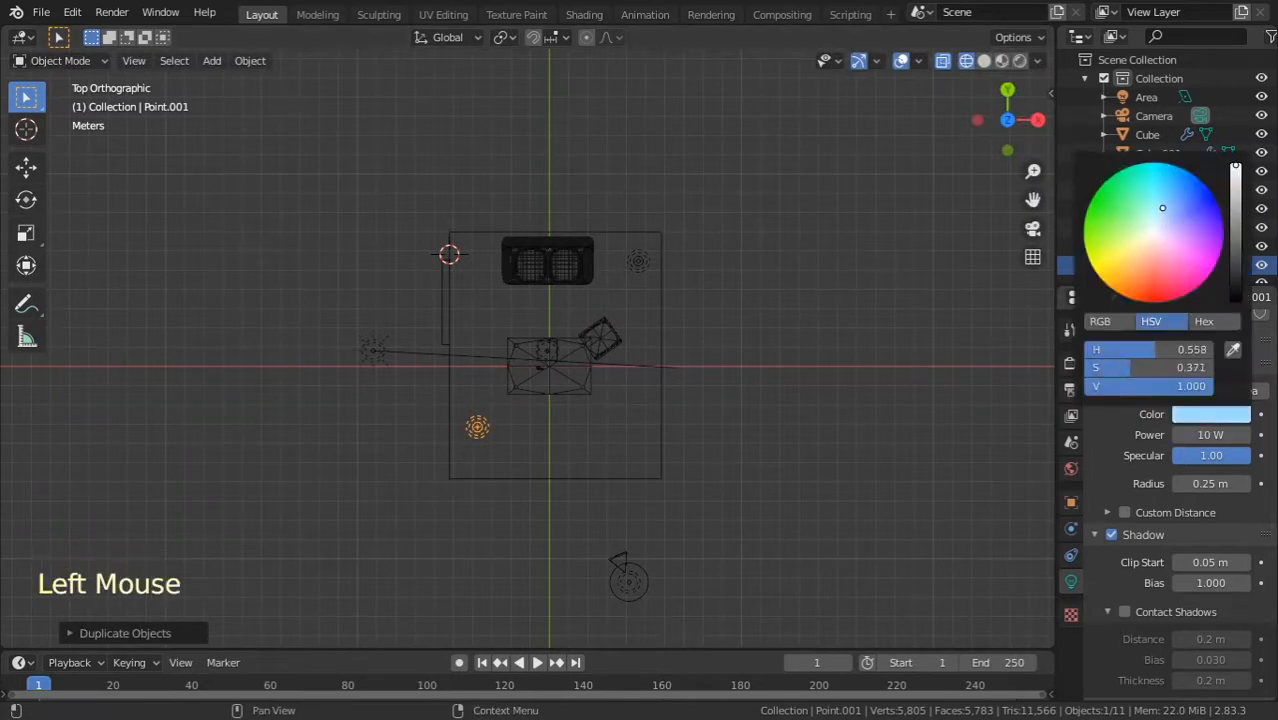
# Step: Preview the room rendered through the camera and adjust the blue light's power, trying 250 W and settling on 150 W
pyautogui.press('KP_0')
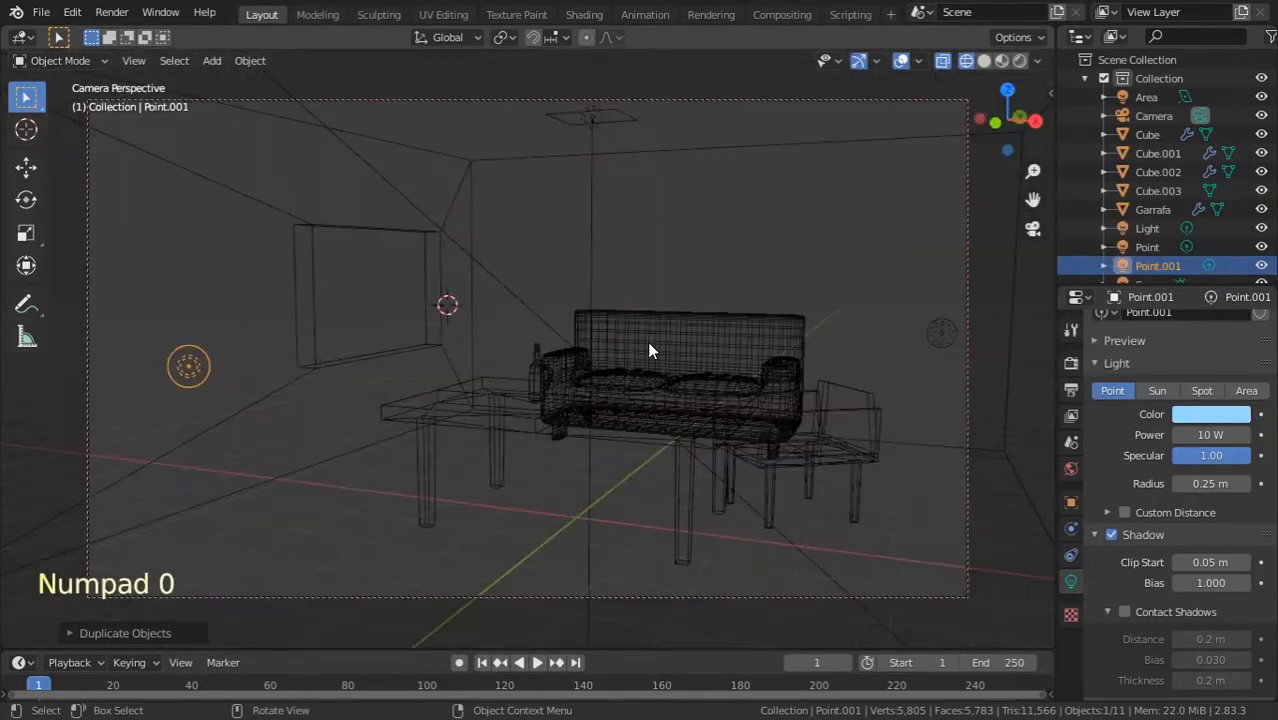
pyautogui.click(1019, 61)
pyautogui.click(1246, 438)
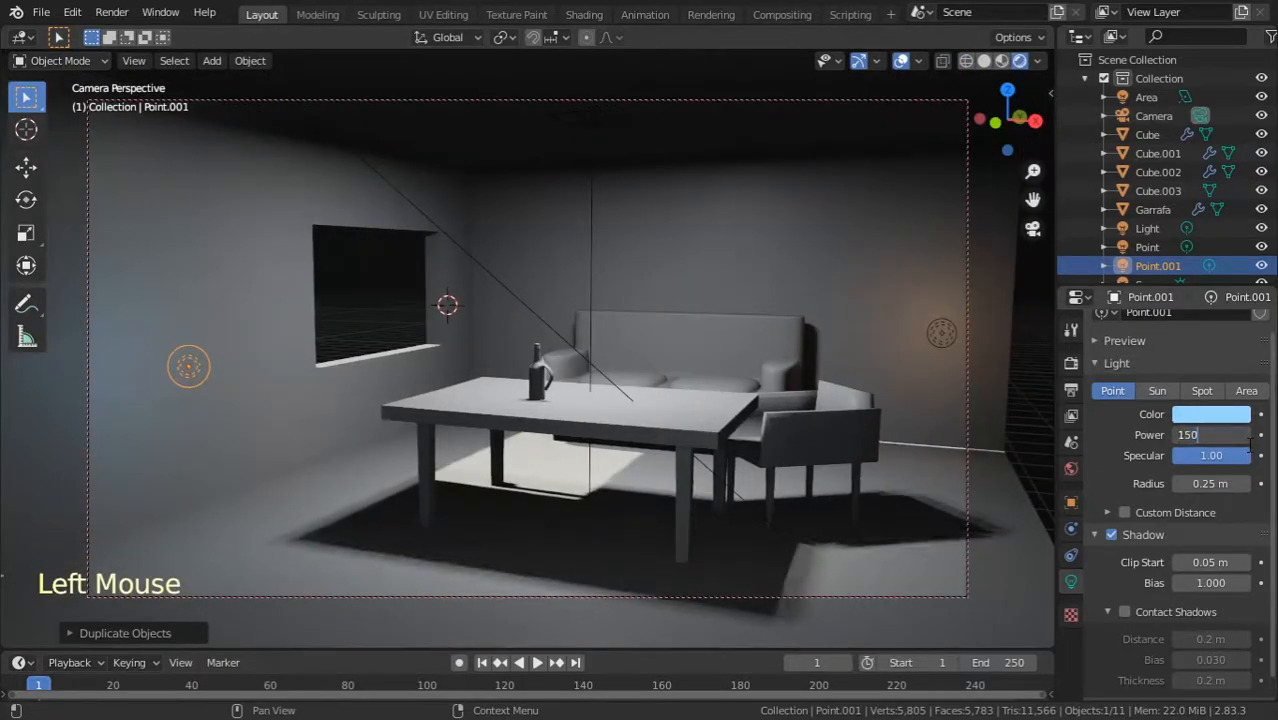
pyautogui.press('BackSpace')
pyautogui.press('BackSpace')
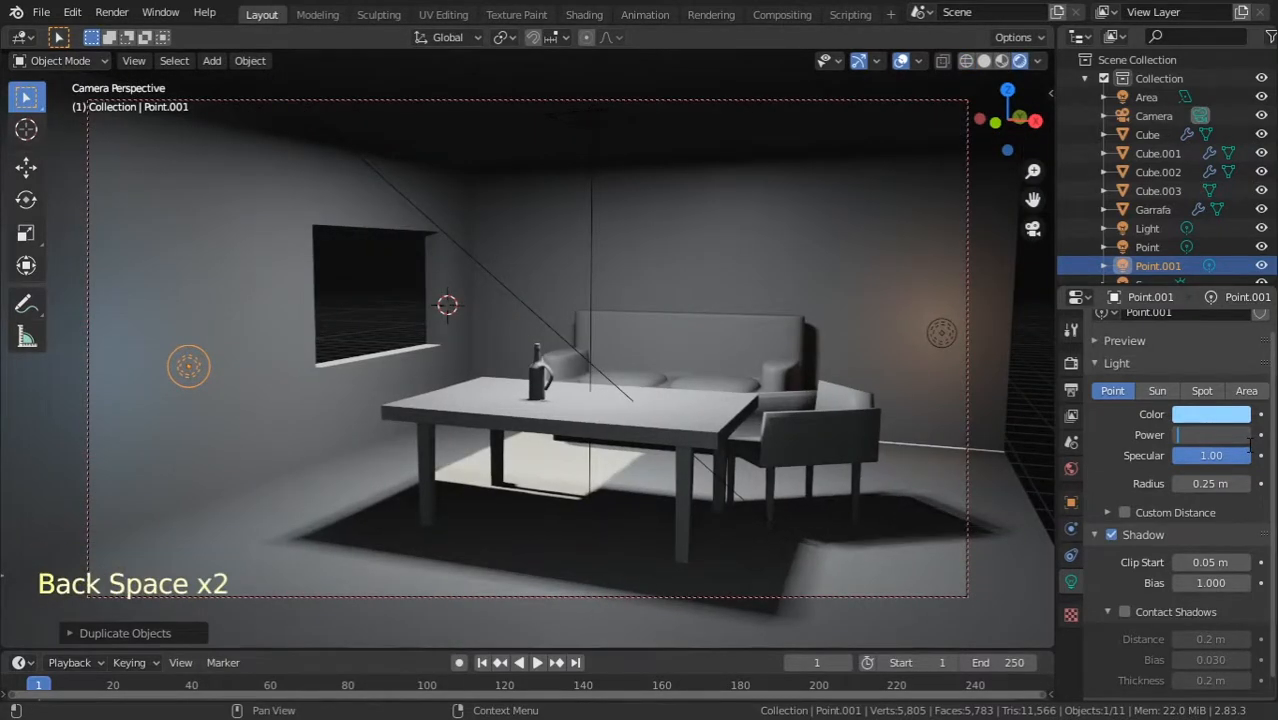
pyautogui.write('250')
pyautogui.press('Return')
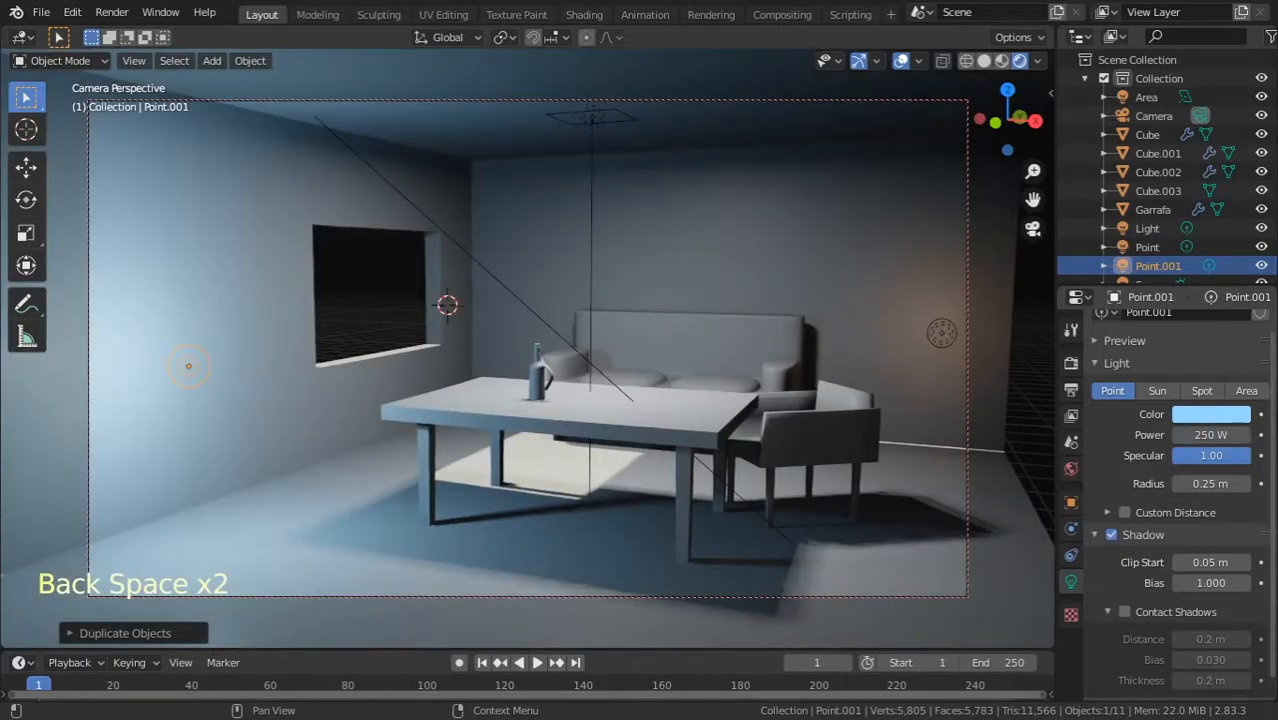
pyautogui.click(1208, 436)
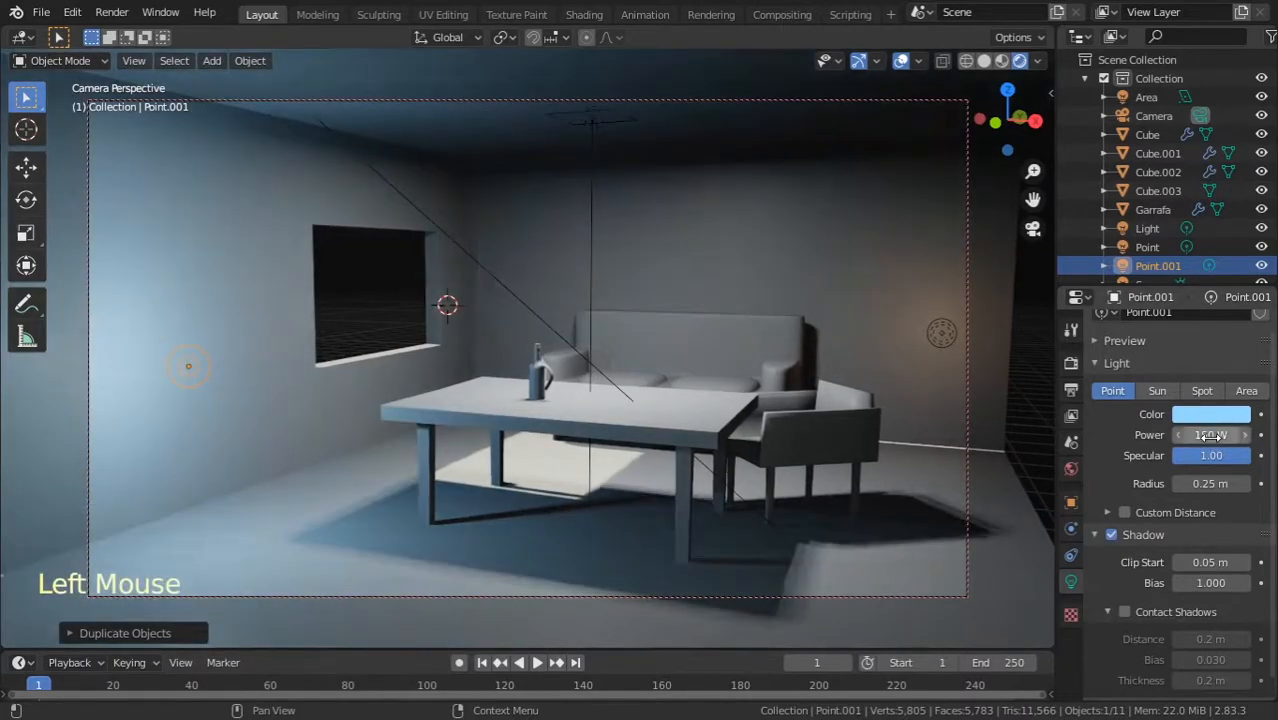
# Step: Adjust the orange point light's power, trying 150 W and settling on 100 W, and save the file
pyautogui.click(948, 335)
pyautogui.click(1200, 435)
pyautogui.write('150')
pyautogui.press('Return')
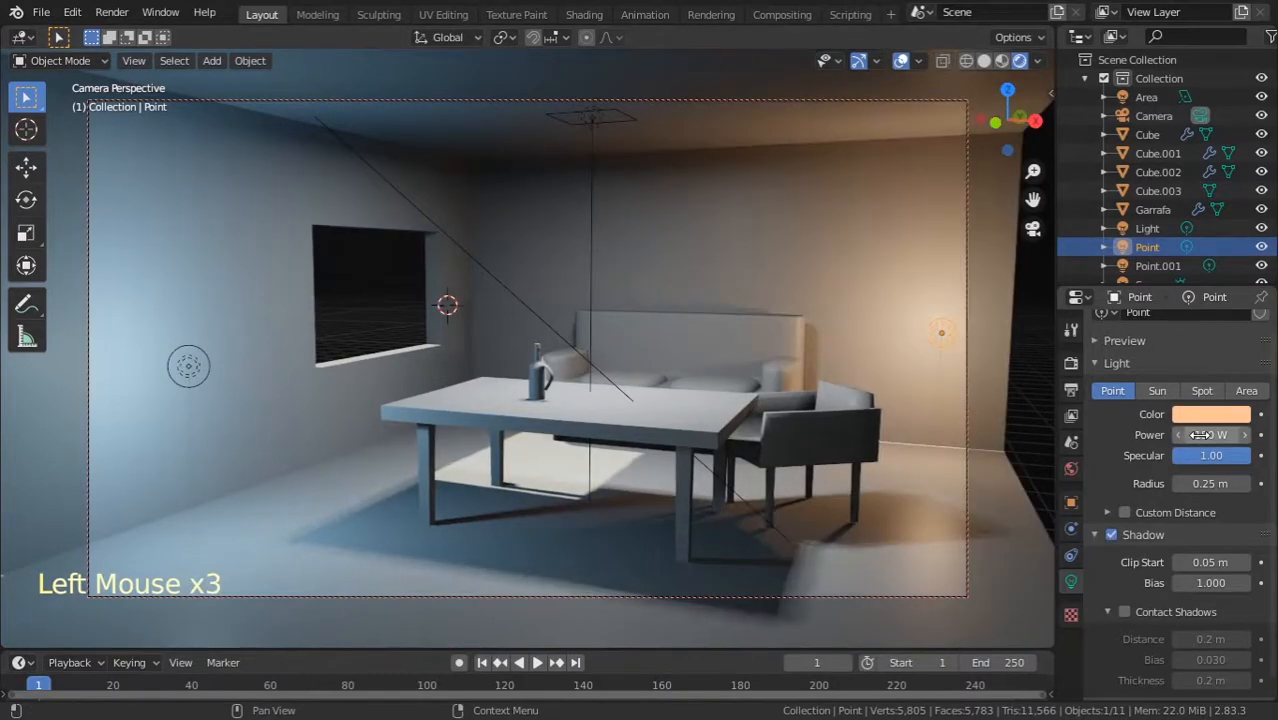
pyautogui.click(1195, 436)
pyautogui.click(1208, 436)
pyautogui.write('1')
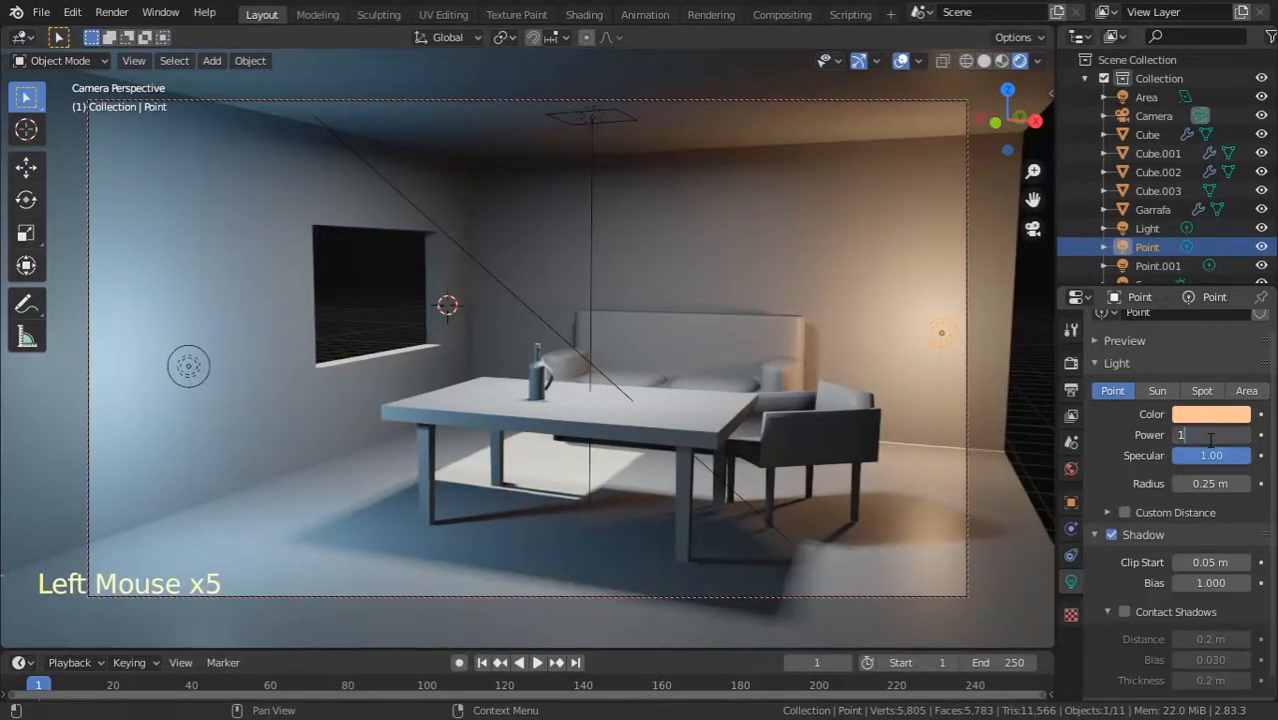
pyautogui.write('00 W')
pyautogui.press('Return')
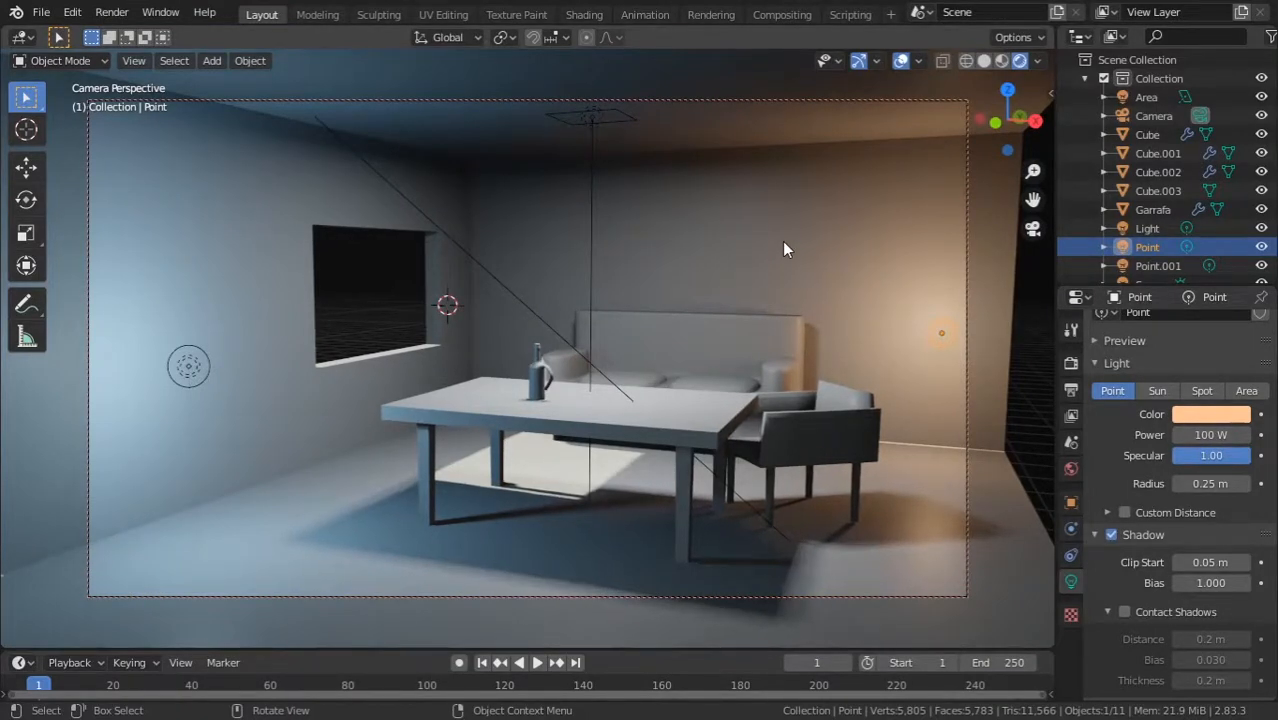
pyautogui.hotkey('ctrl', 's')
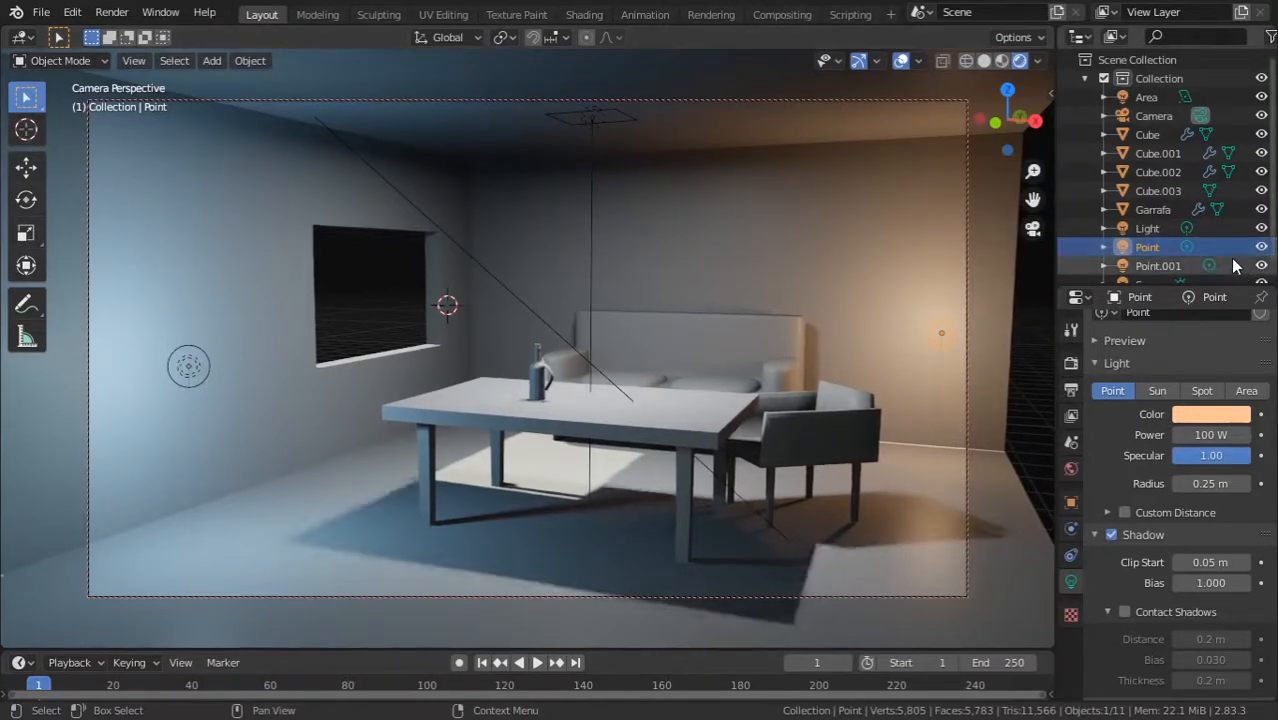
# Step: Toggle the orange point light's visibility off and on to compare its effect on the room
pyautogui.click(1262, 248)
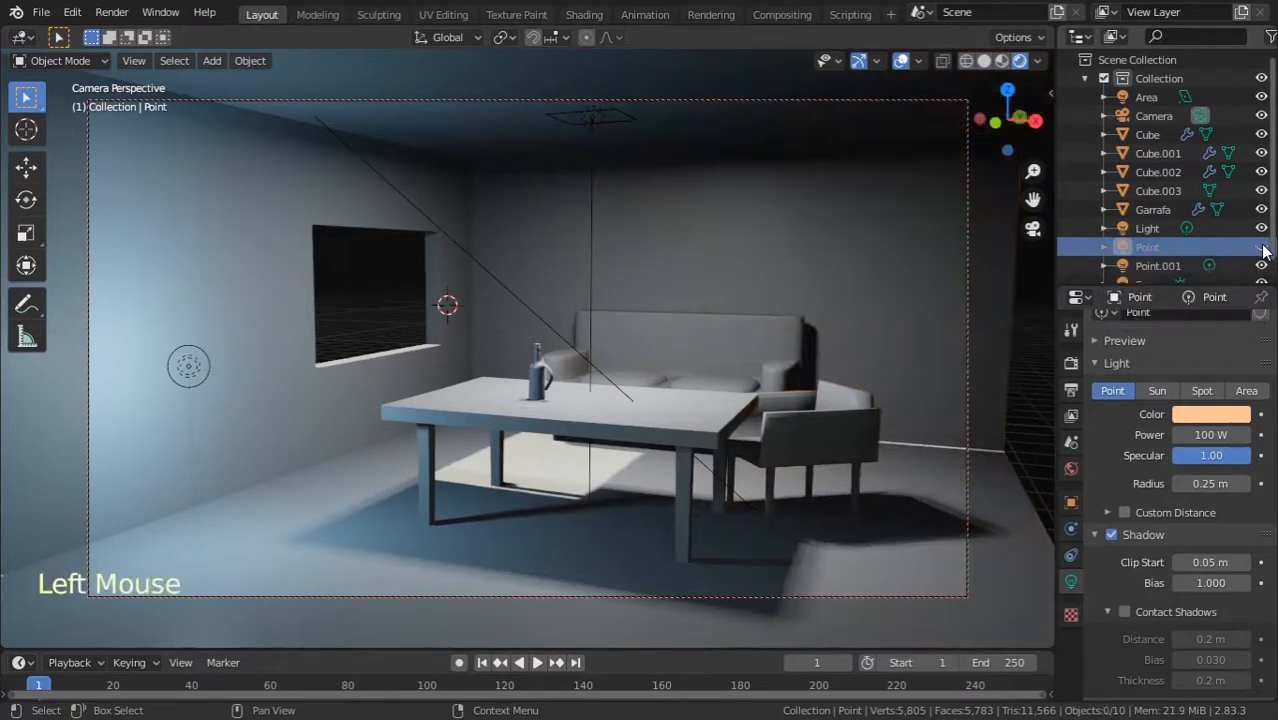
pyautogui.click(1262, 248)
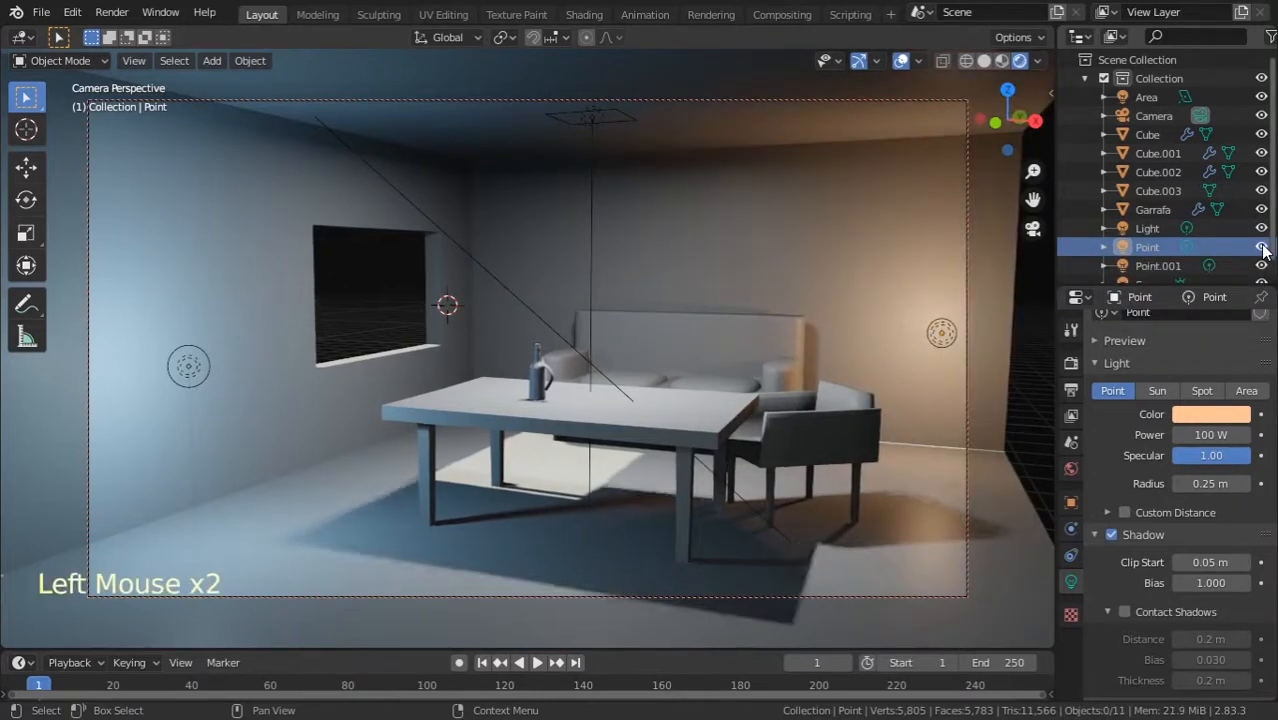
pyautogui.click(1262, 248)
pyautogui.click(1262, 248)
# Step: Hide every light one by one: the sun, the blue and orange point lights, the fill light and the area light
pyautogui.scroll(-1, 1262, 248)
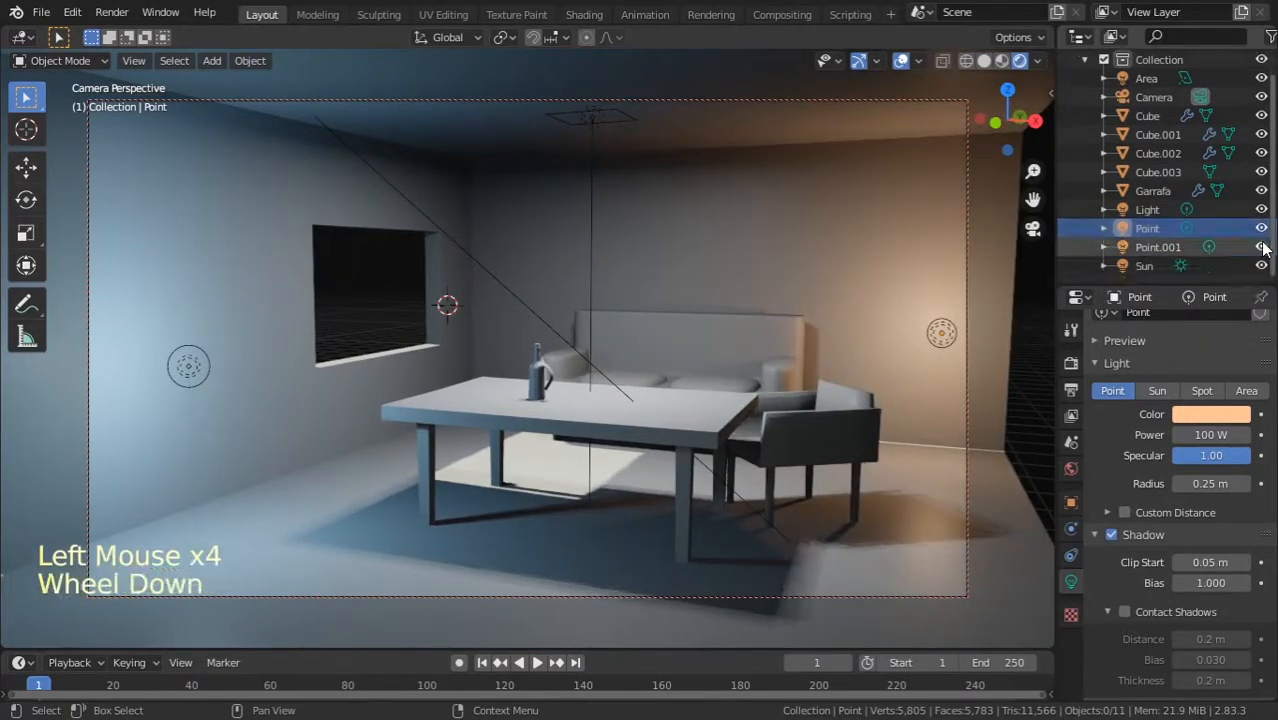
pyautogui.click(1262, 266)
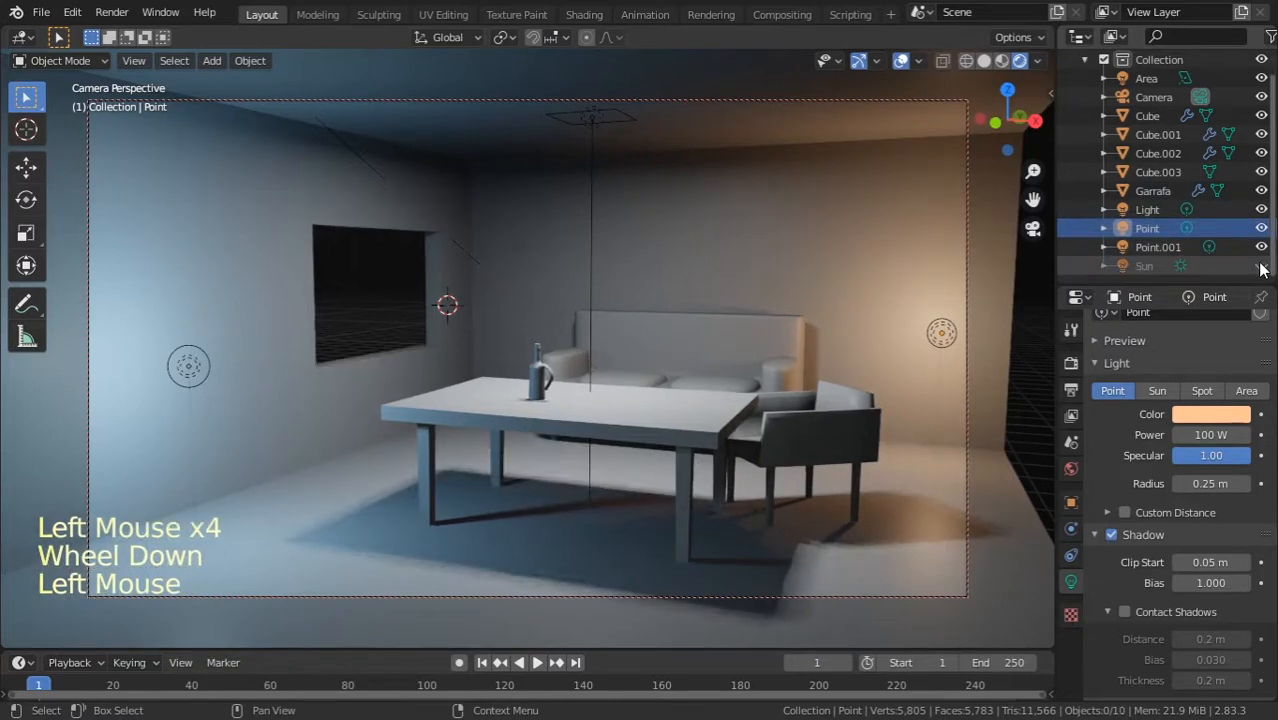
pyautogui.click(1262, 266)
pyautogui.click(1262, 266)
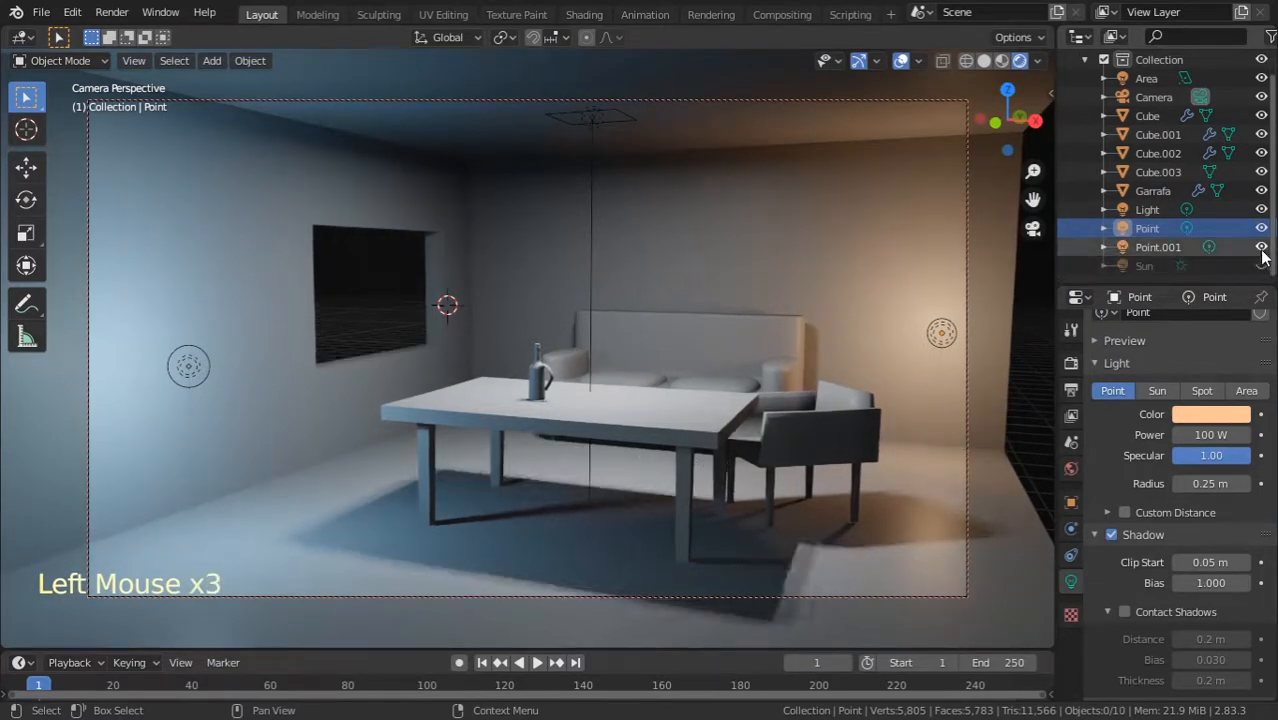
pyautogui.click(1262, 247)
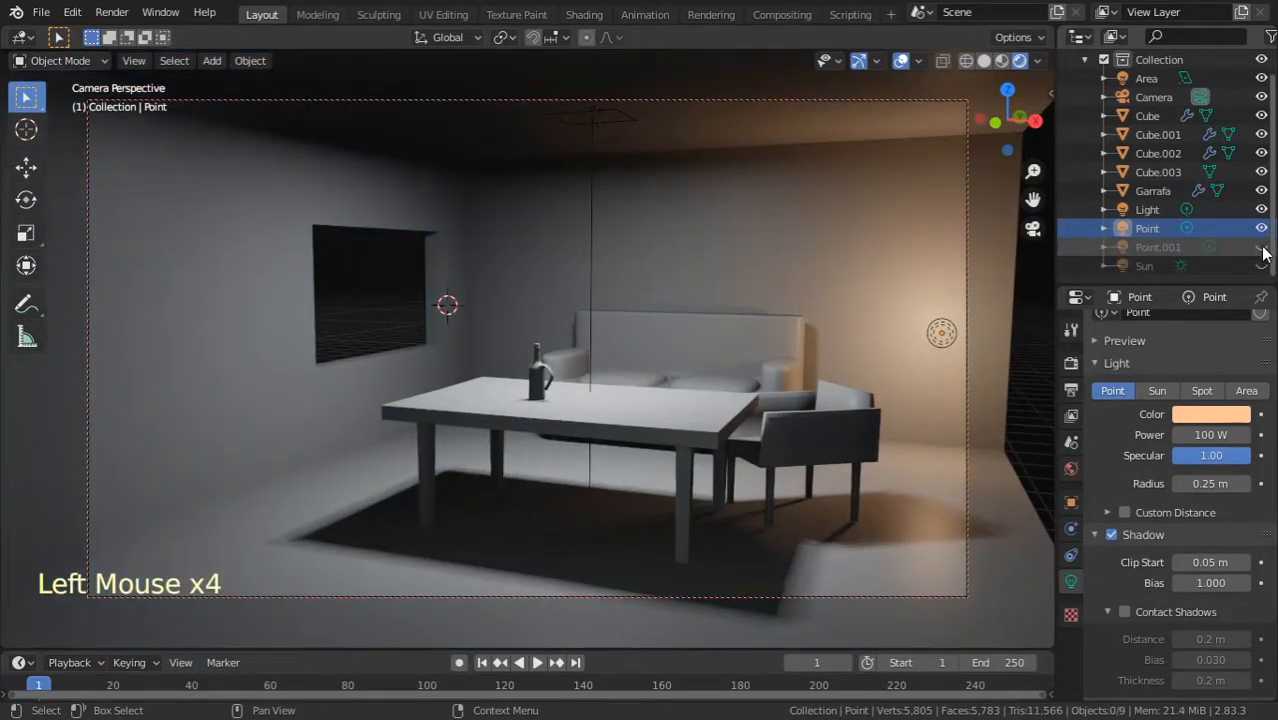
pyautogui.click(1262, 228)
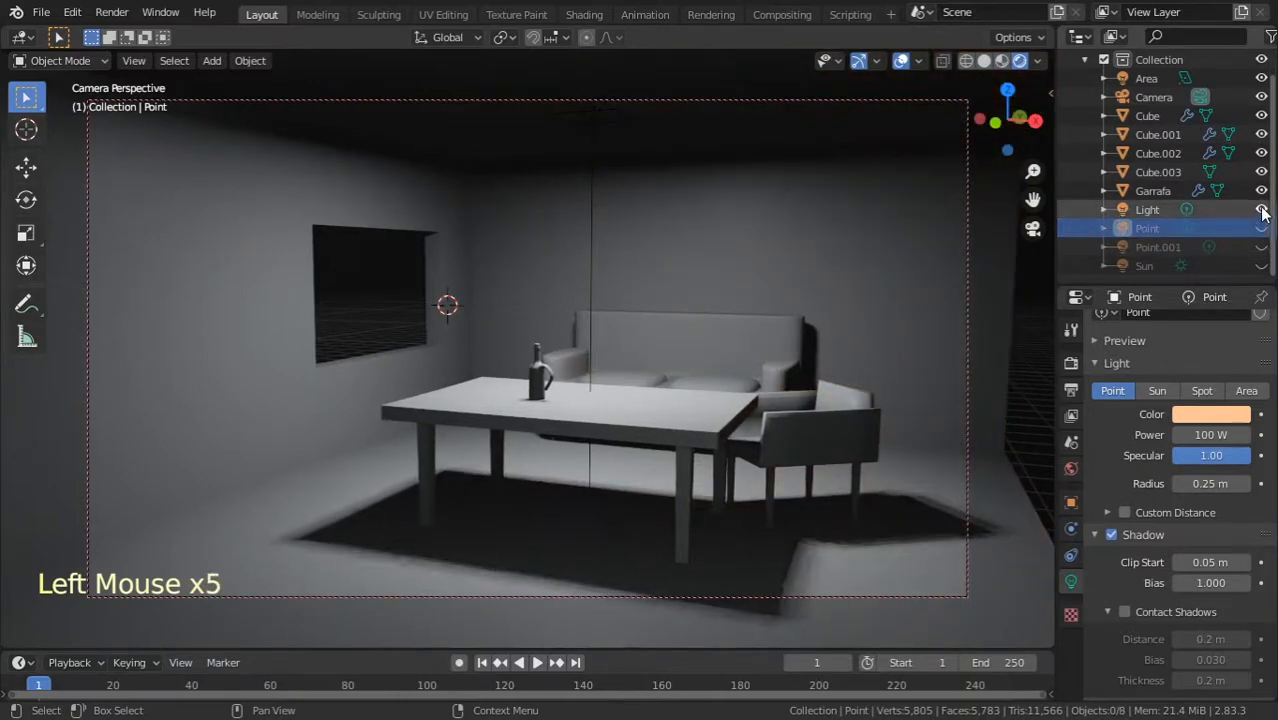
pyautogui.click(1262, 210)
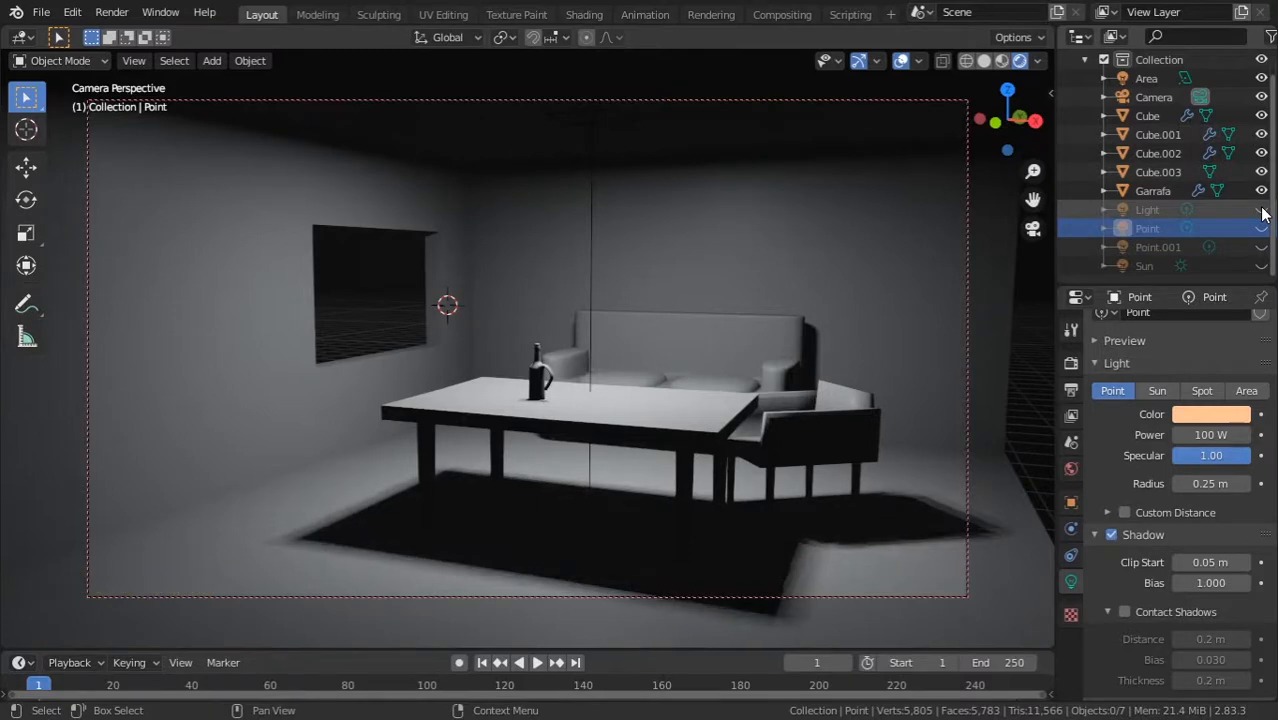
pyautogui.click(1261, 79)
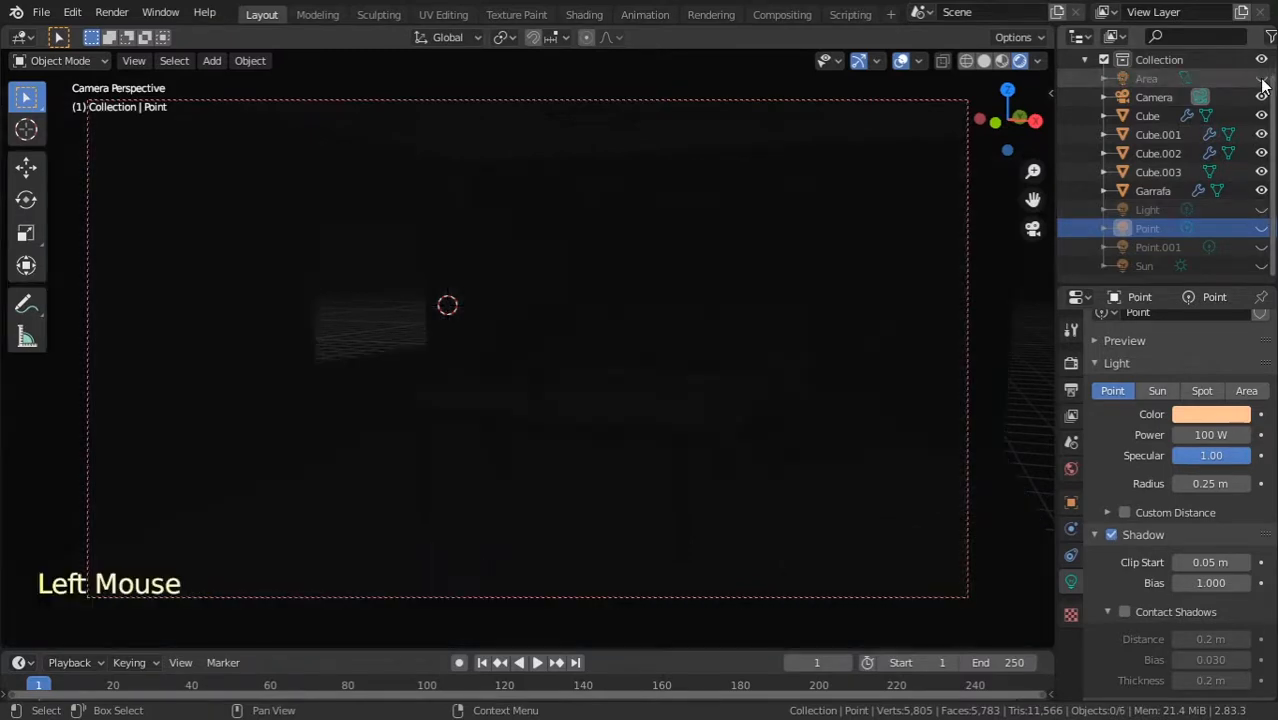
# Step: Show the sun, blue point, orange point, fill and area lights again one by one, toggling the sun to compare its effect
pyautogui.click(1262, 266)
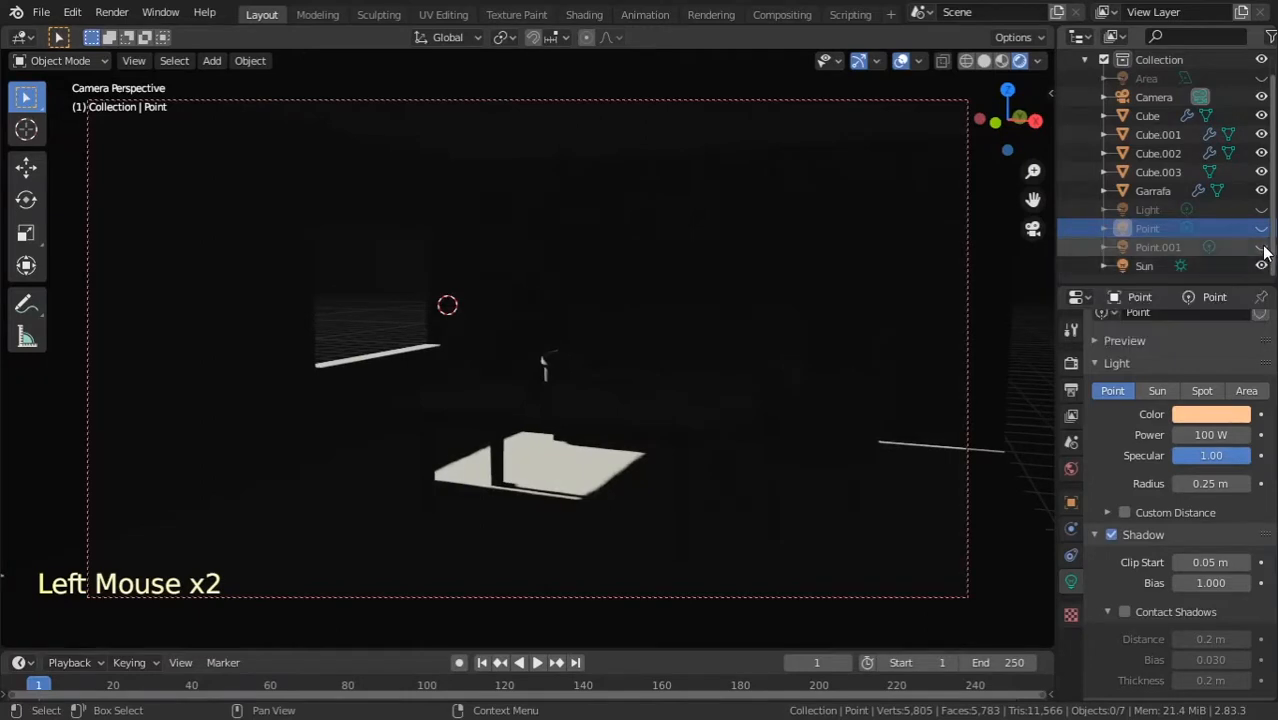
pyautogui.click(1262, 247)
pyautogui.click(1262, 229)
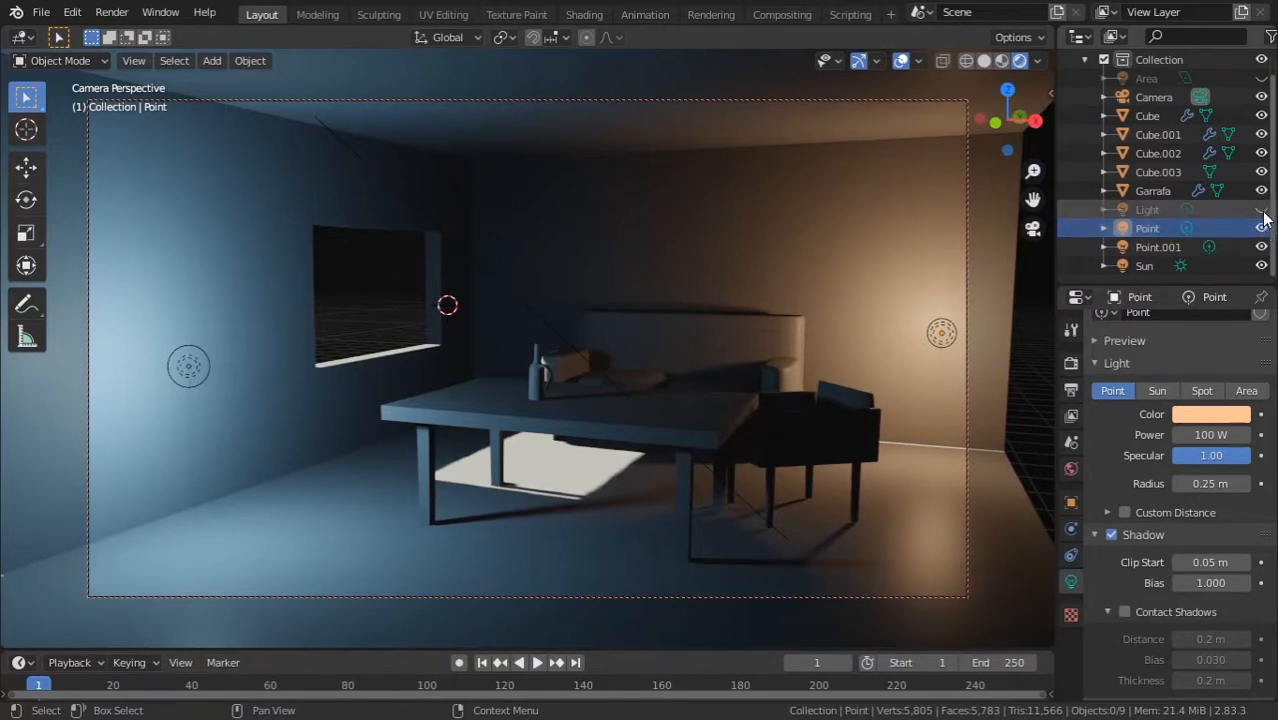
pyautogui.click(1263, 212)
pyautogui.click(1261, 266)
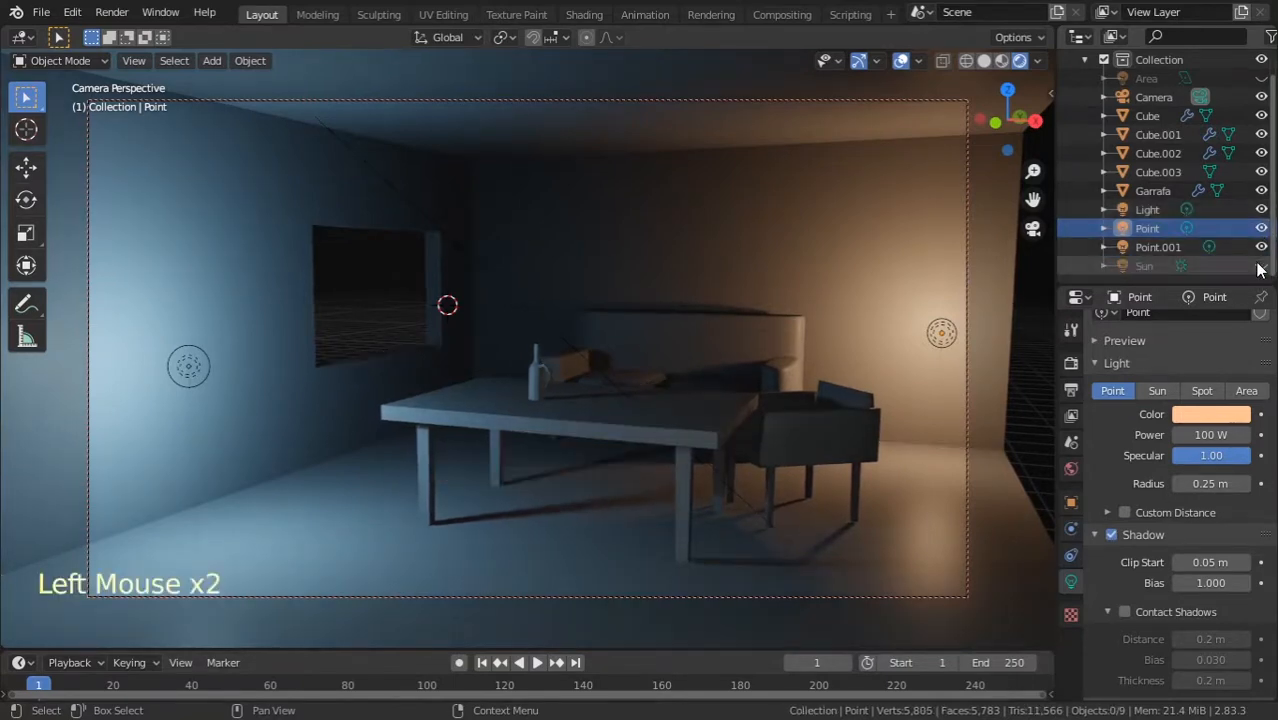
pyautogui.click(1261, 266)
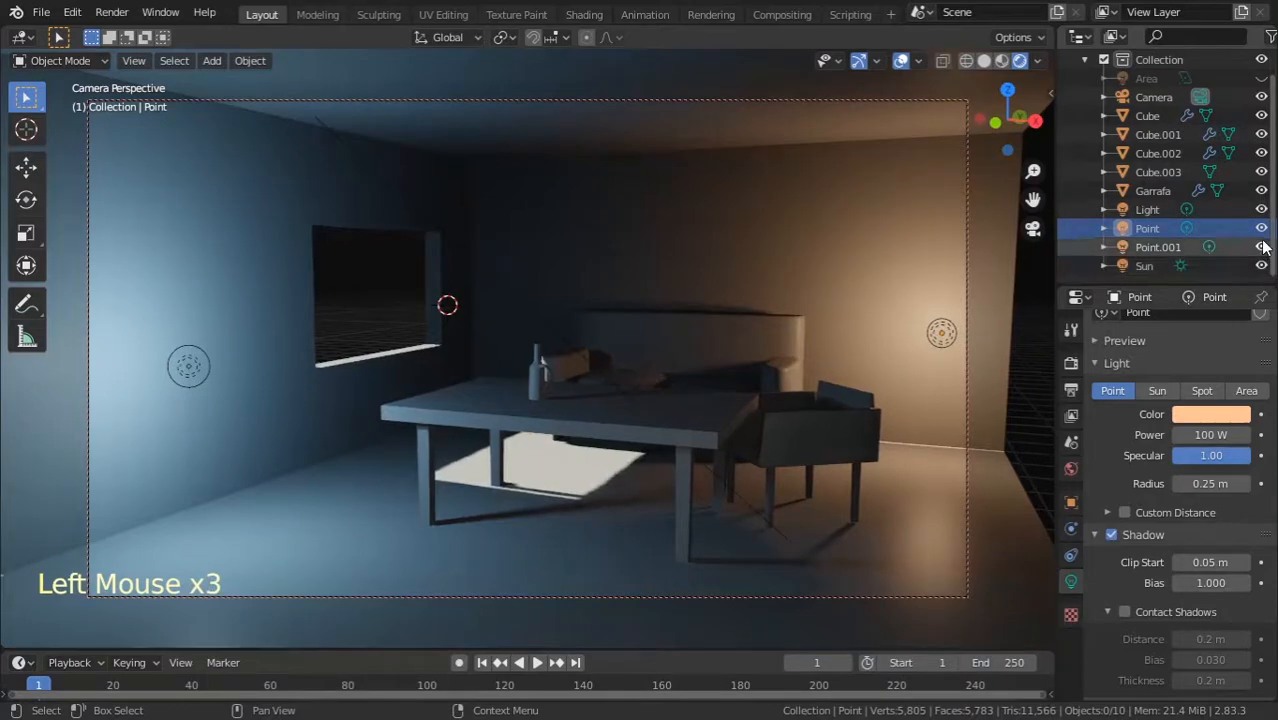
pyautogui.click(1262, 79)
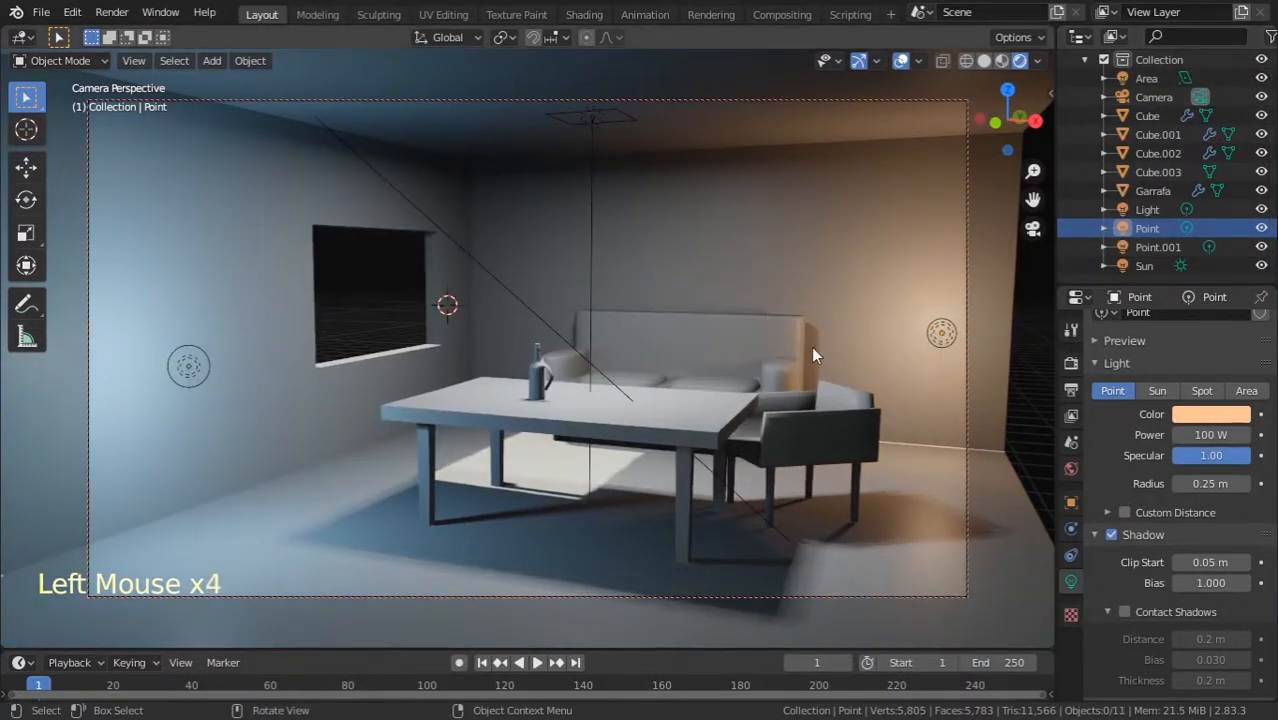
# Step: Check the lit room without viewport overlays, then render a still image from the camera and close the result
pyautogui.click(902, 62)
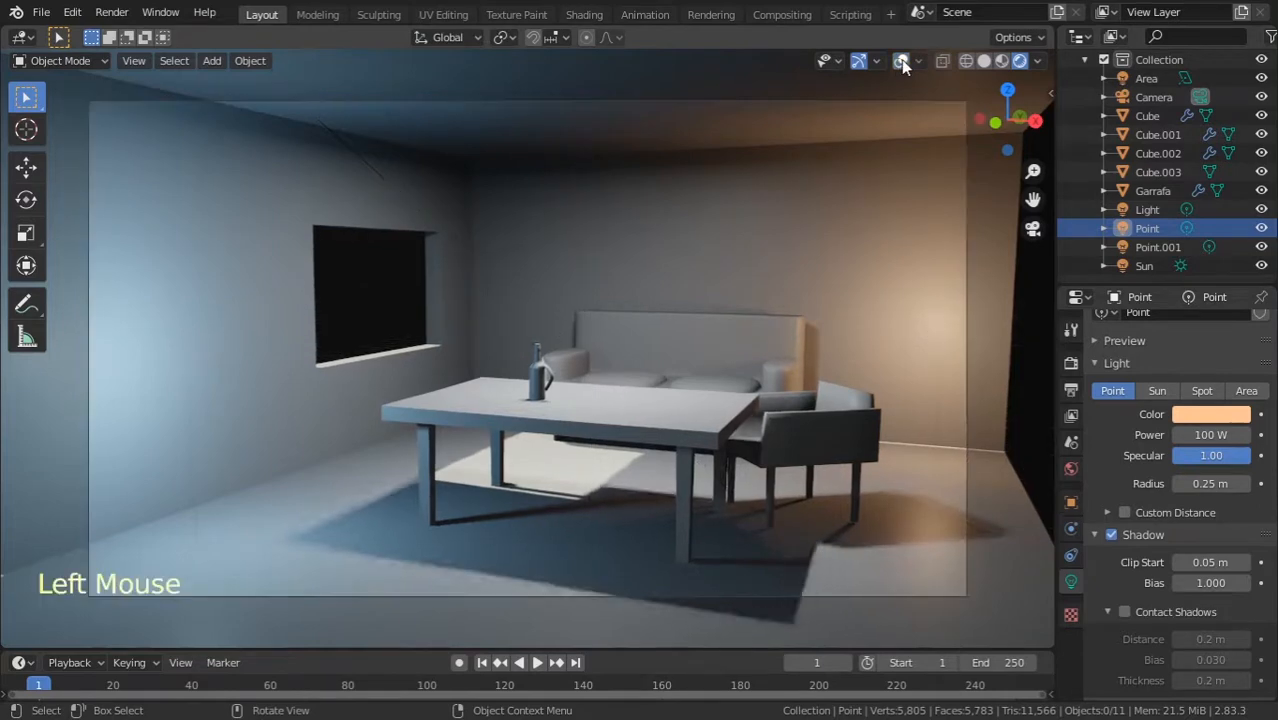
pyautogui.click(902, 62)
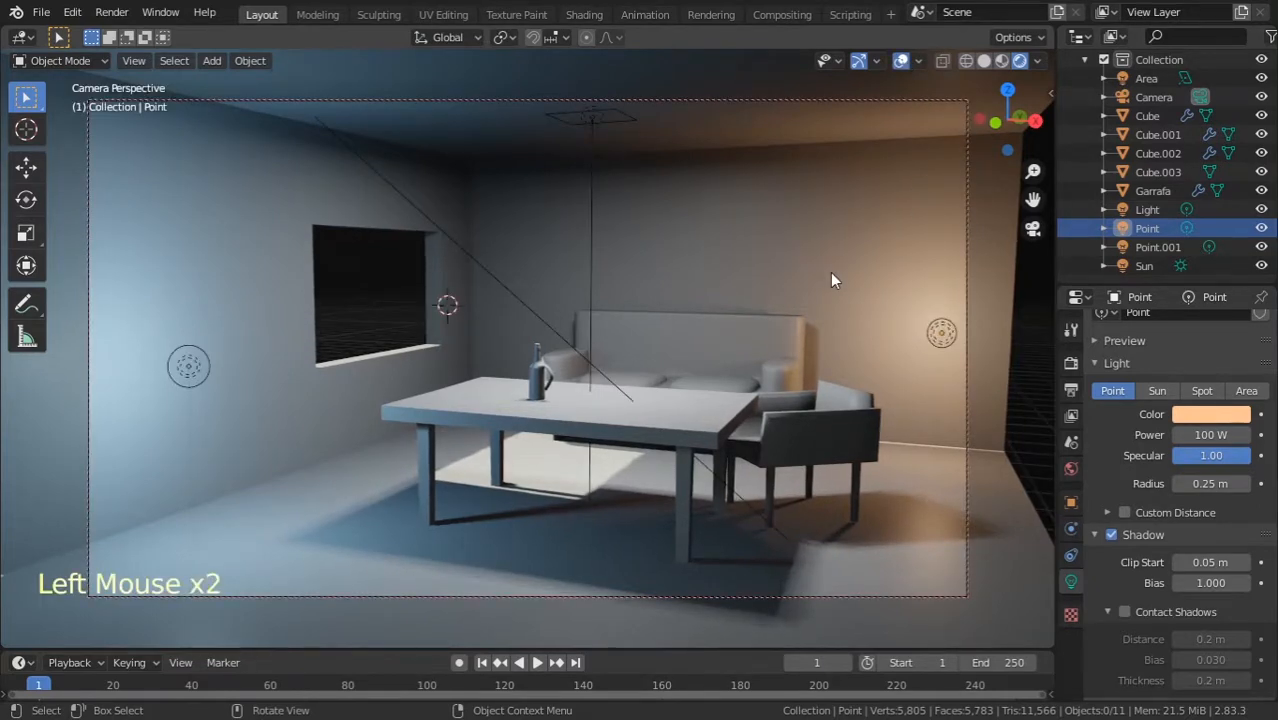
pyautogui.press('F12')
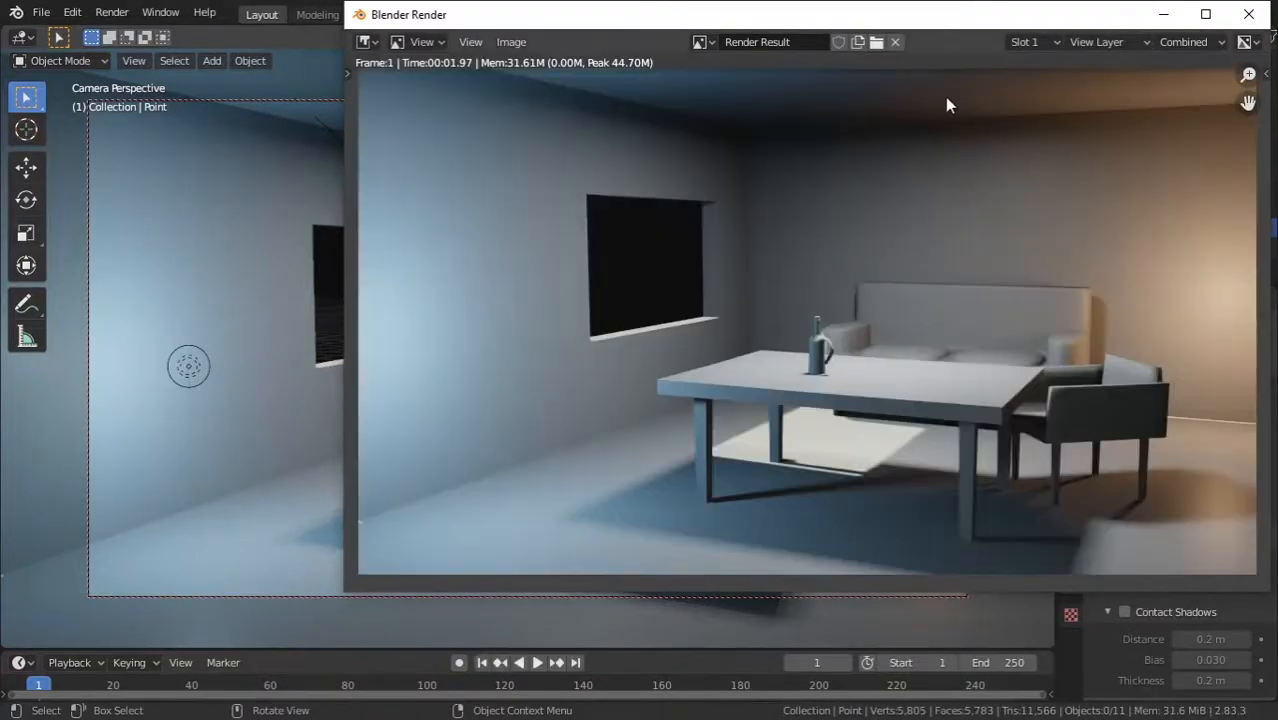
pyautogui.moveTo(1112, 14); pyautogui.dragTo(902, 28)
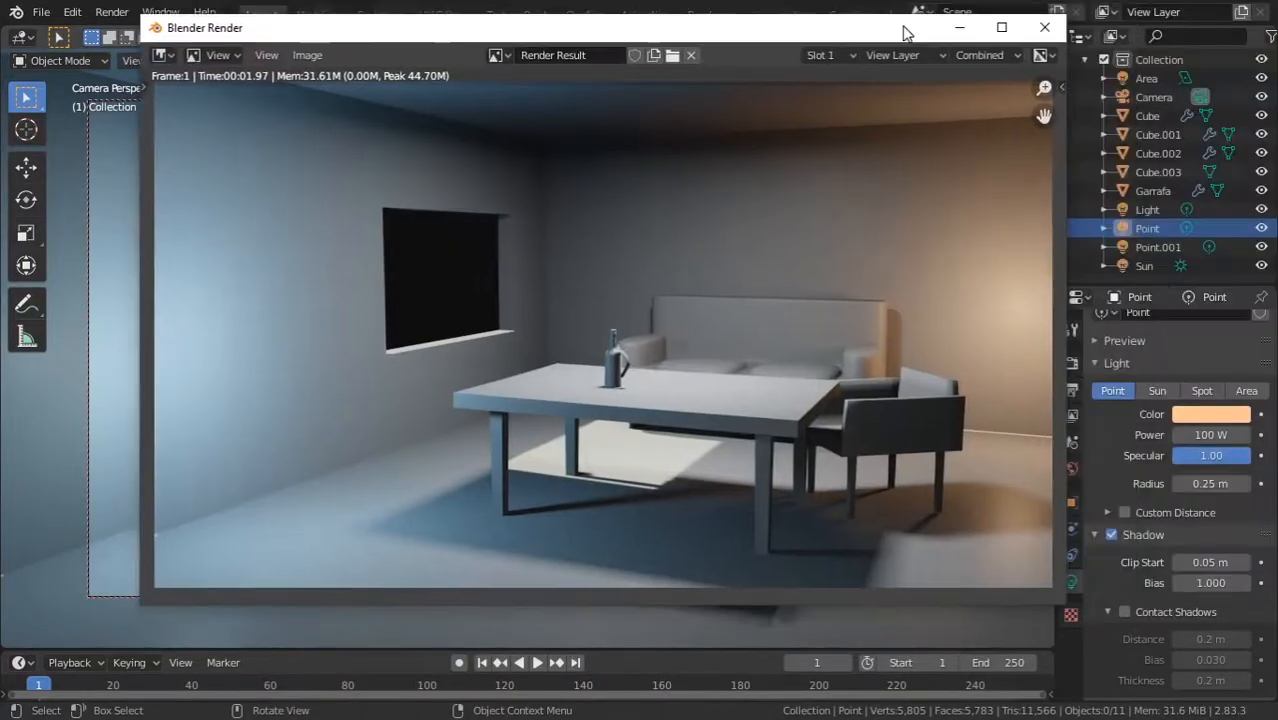
pyautogui.click(1035, 28)
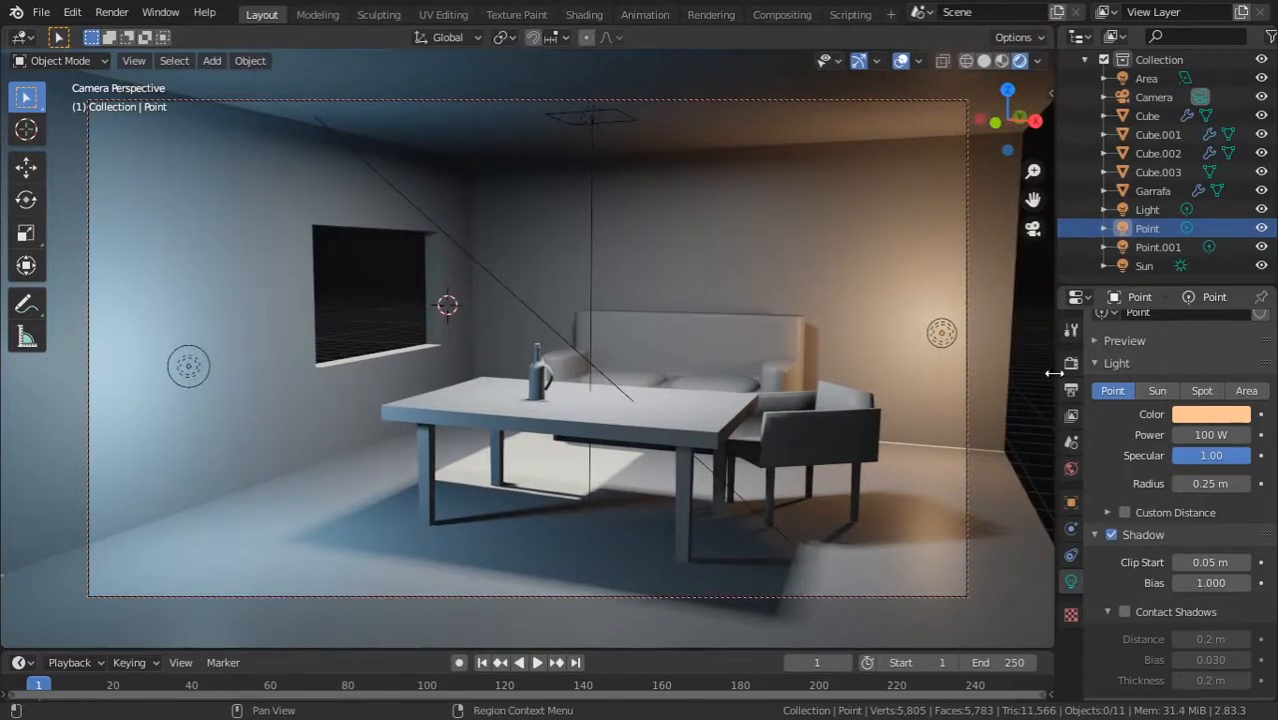
# Step: Enable Ambient Occlusion in the Eevee render settings and set its distance to 2 m
pyautogui.click(1071, 468)
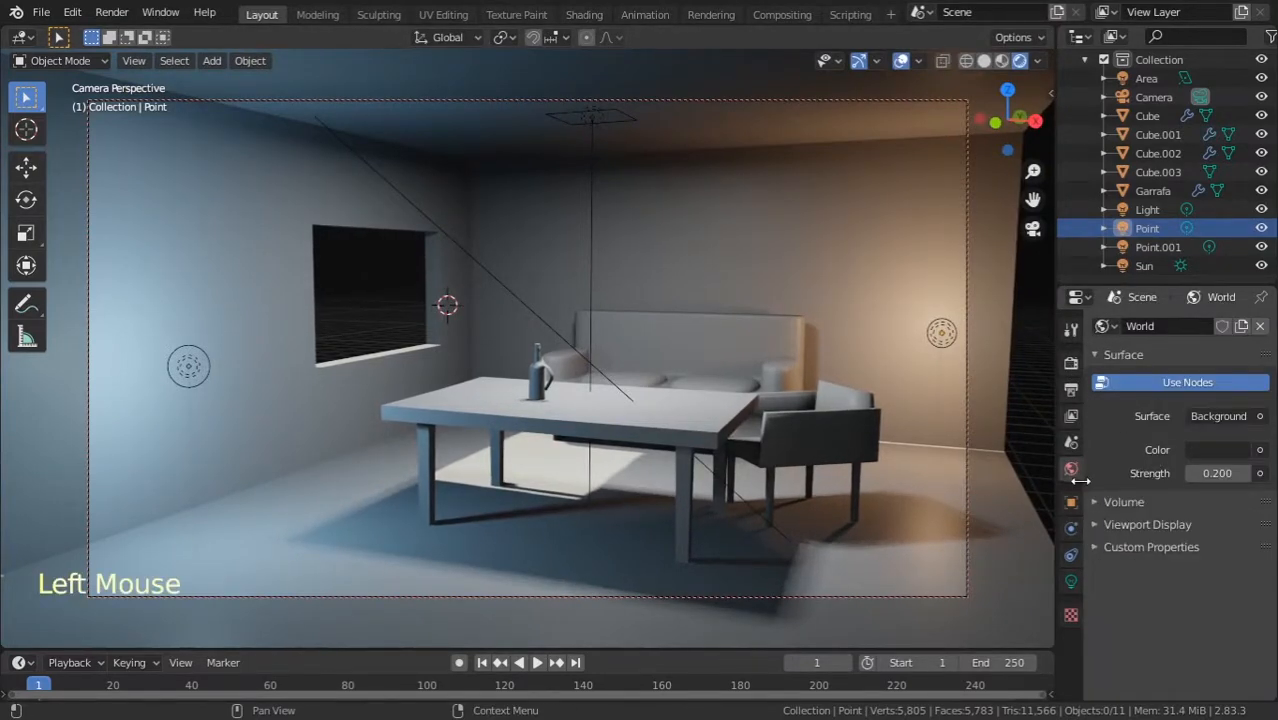
pyautogui.click(1070, 362)
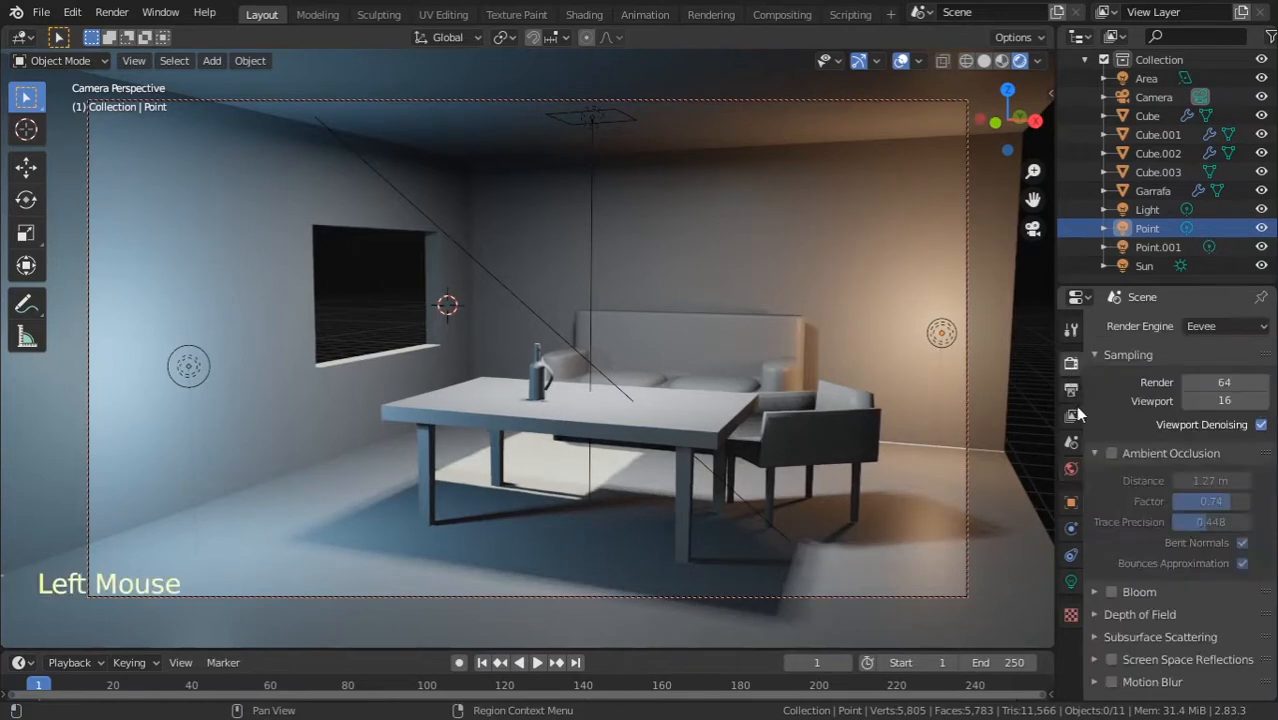
pyautogui.click(1110, 453)
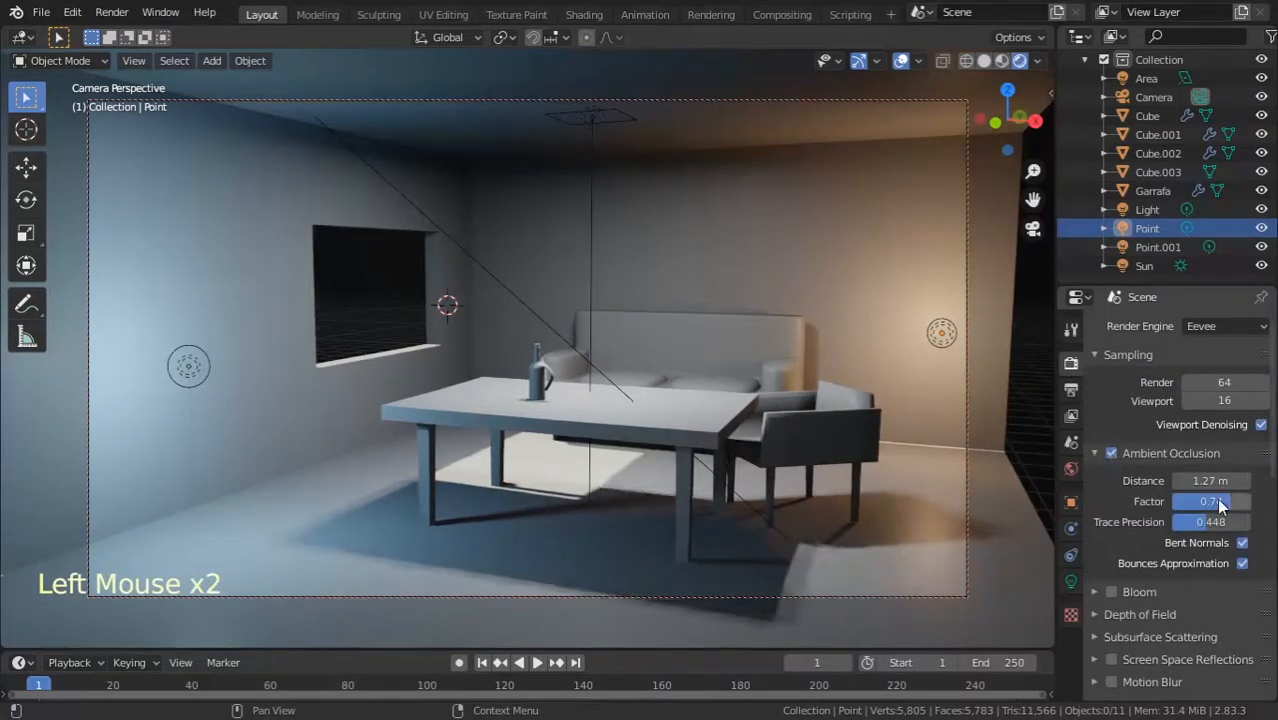
pyautogui.moveTo(1200, 481); pyautogui.dragTo(1033, 505)
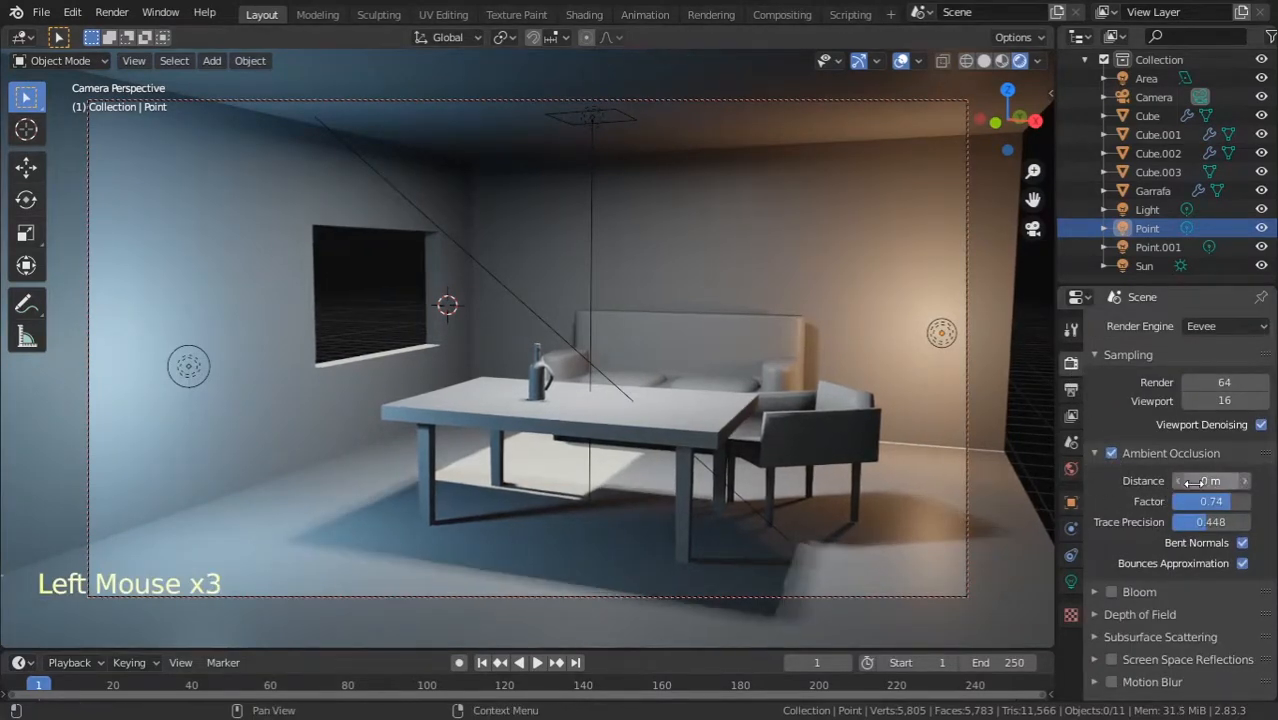
pyautogui.moveTo(1183, 484); pyautogui.dragTo(1238, 484)
pyautogui.click(1203, 484)
pyautogui.write('2')
pyautogui.press('Return')
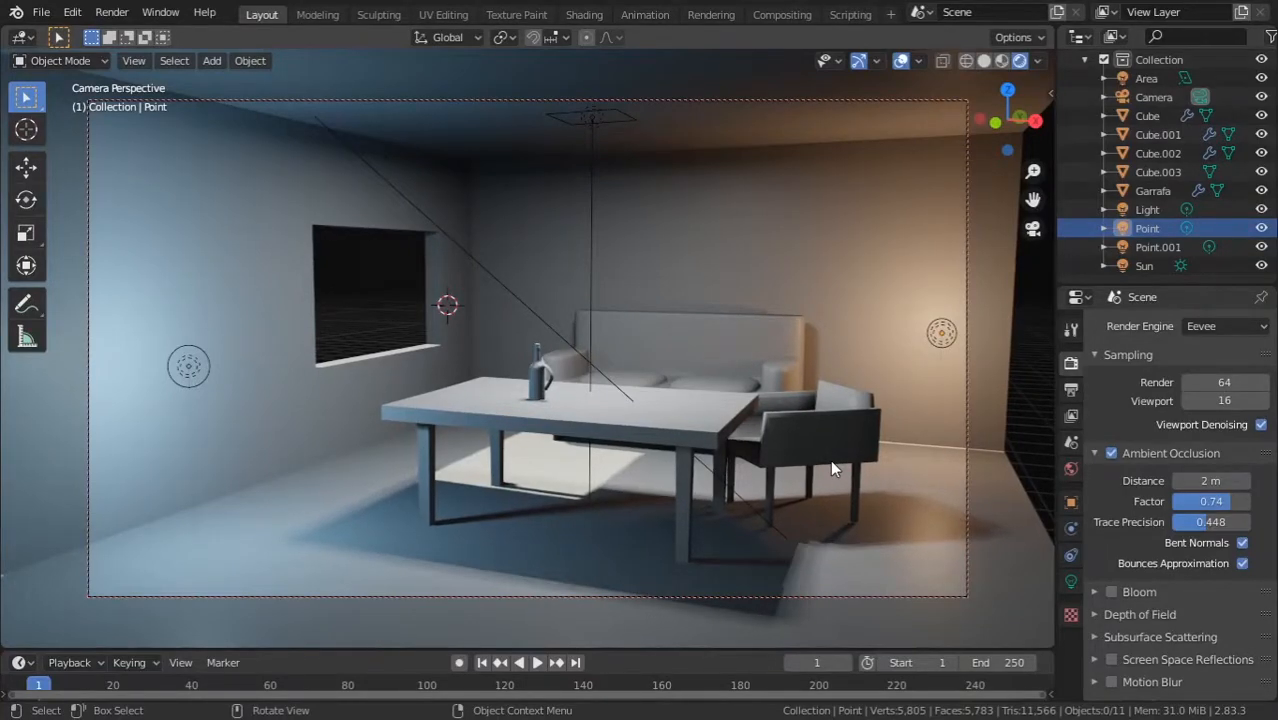
# Step: Hide the fill light in front of the room and preview the rendered result through the camera
pyautogui.click(984, 61)
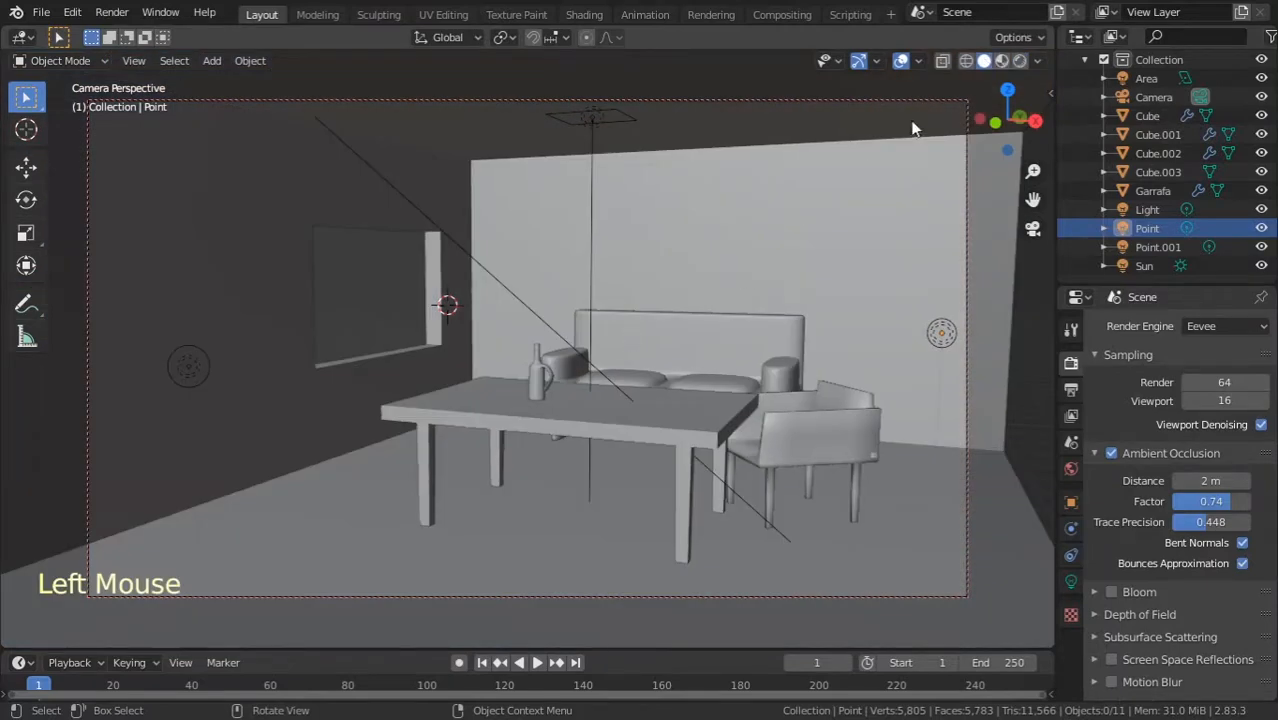
pyautogui.press('KP_1')
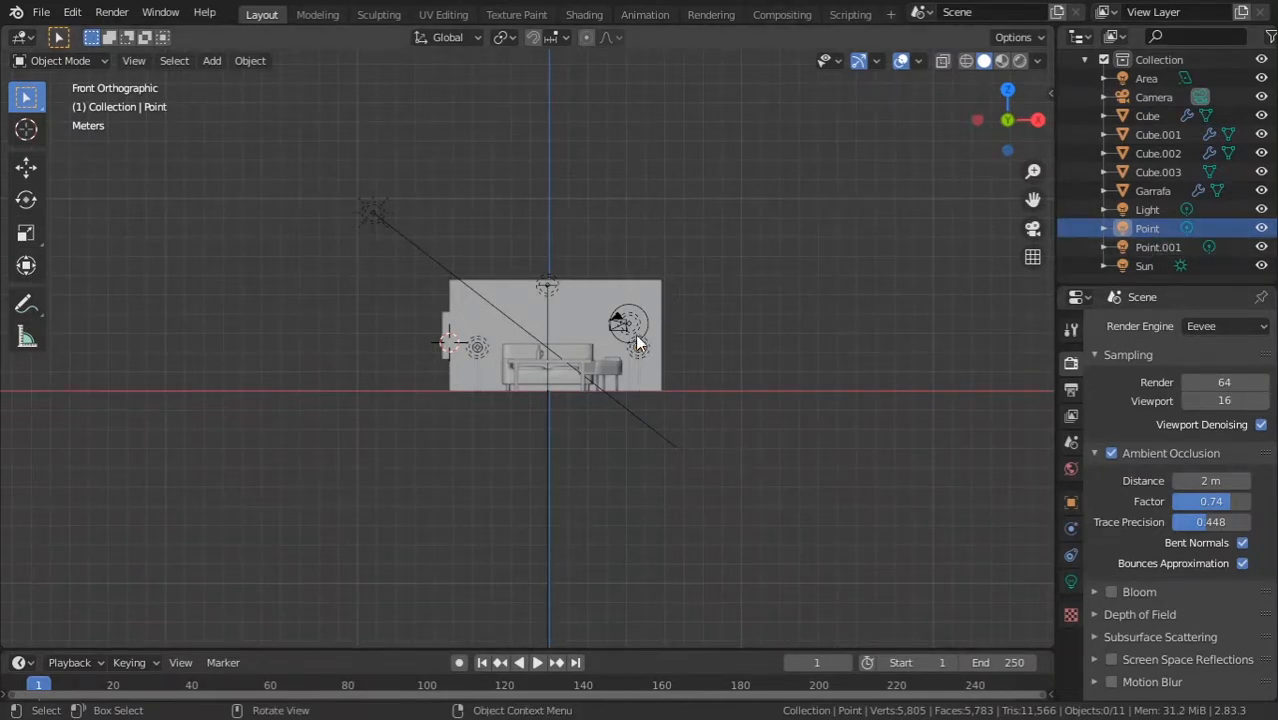
pyautogui.moveTo(558, 362); pyautogui.dragTo(616, 400, button='middle')
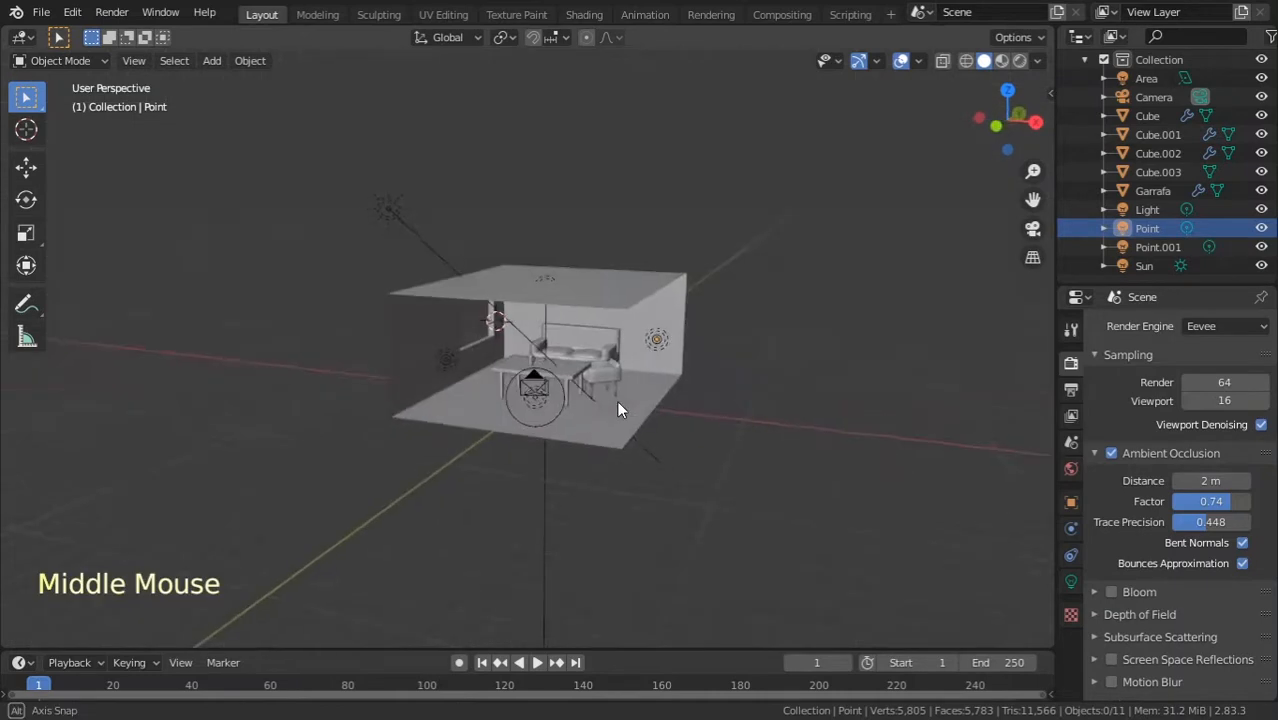
pyautogui.click(546, 400)
pyautogui.click(1262, 209)
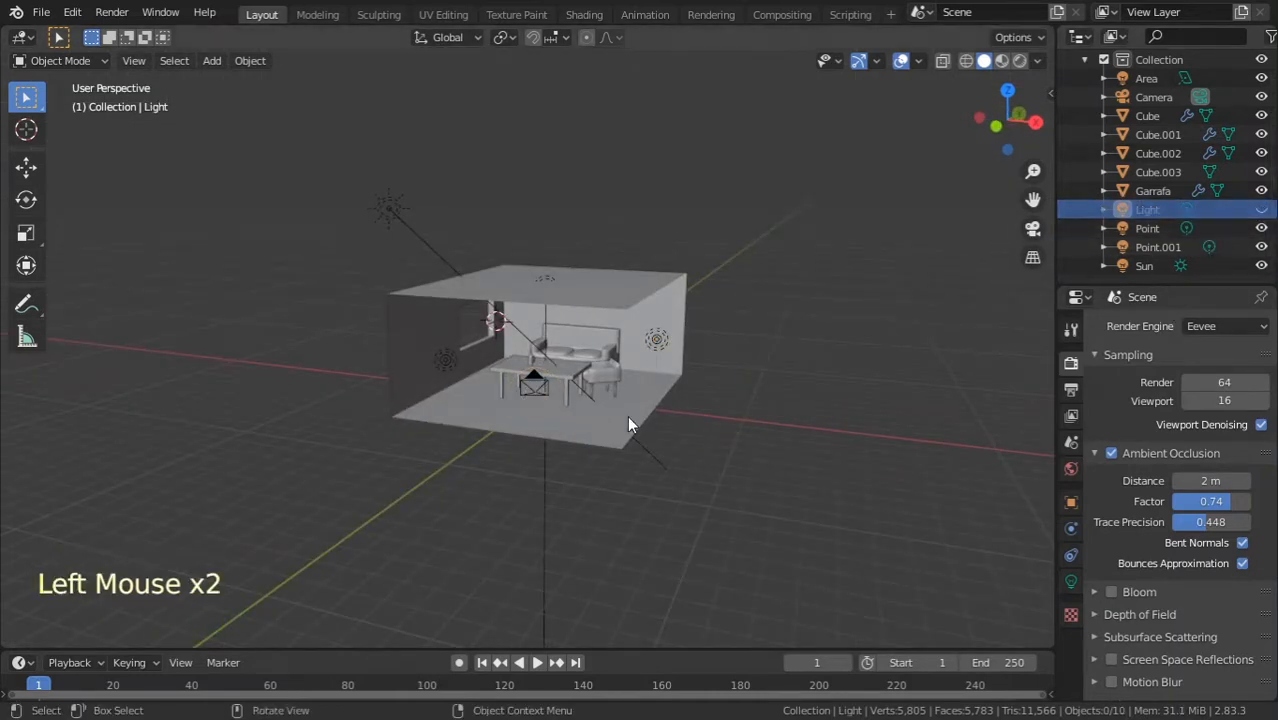
pyautogui.press('KP_0')
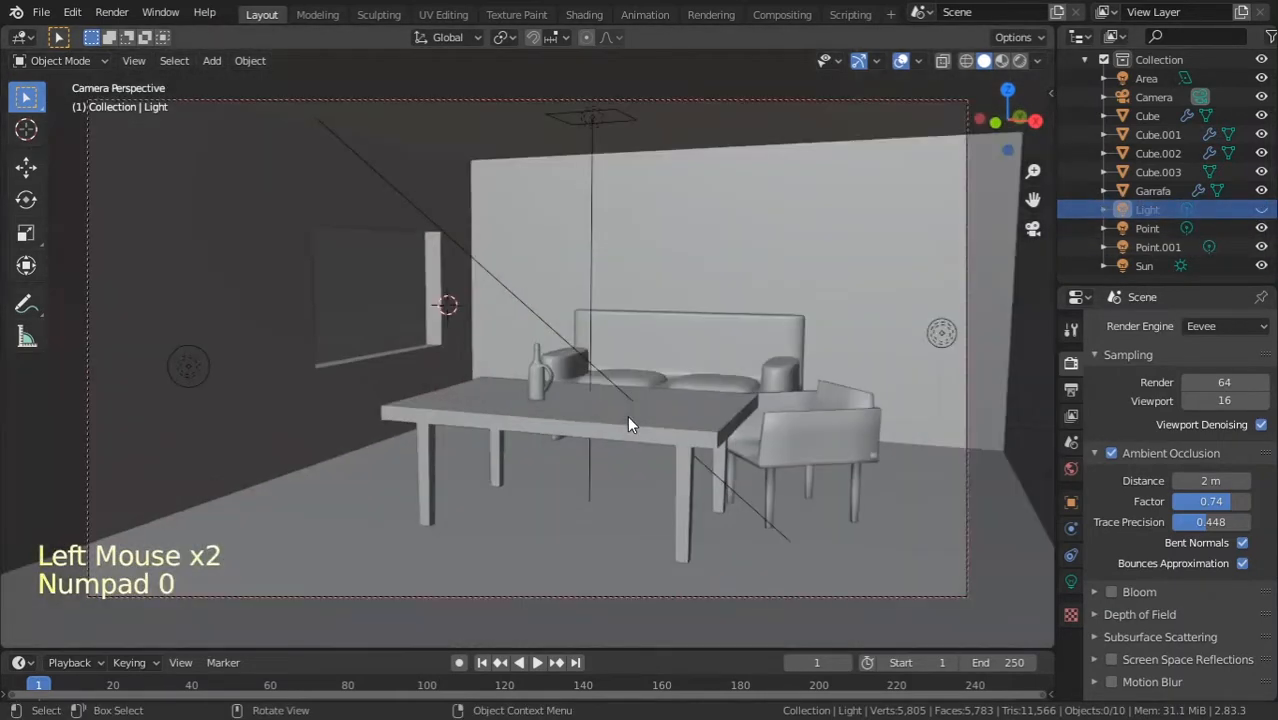
pyautogui.click(1020, 61)
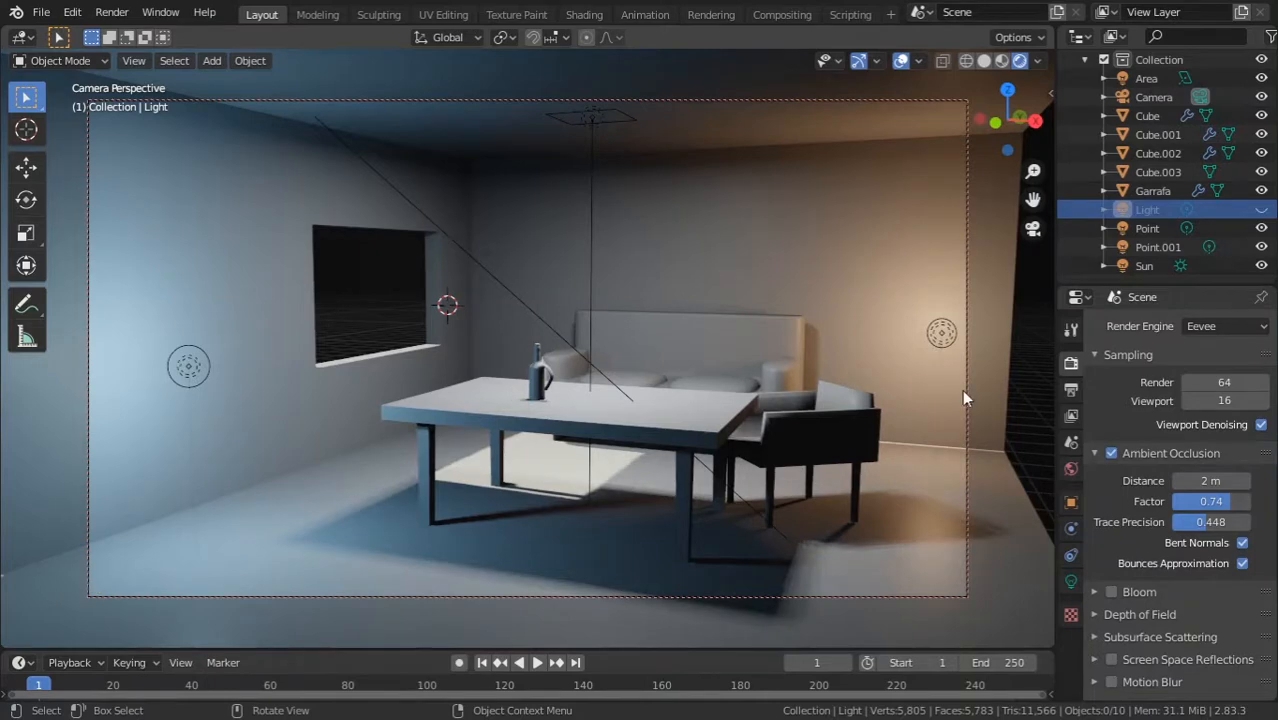
# Step: Toggle the blue and orange point lights to compare the room with and without them, leaving both hidden
pyautogui.click(1261, 247)
pyautogui.click(1261, 228)
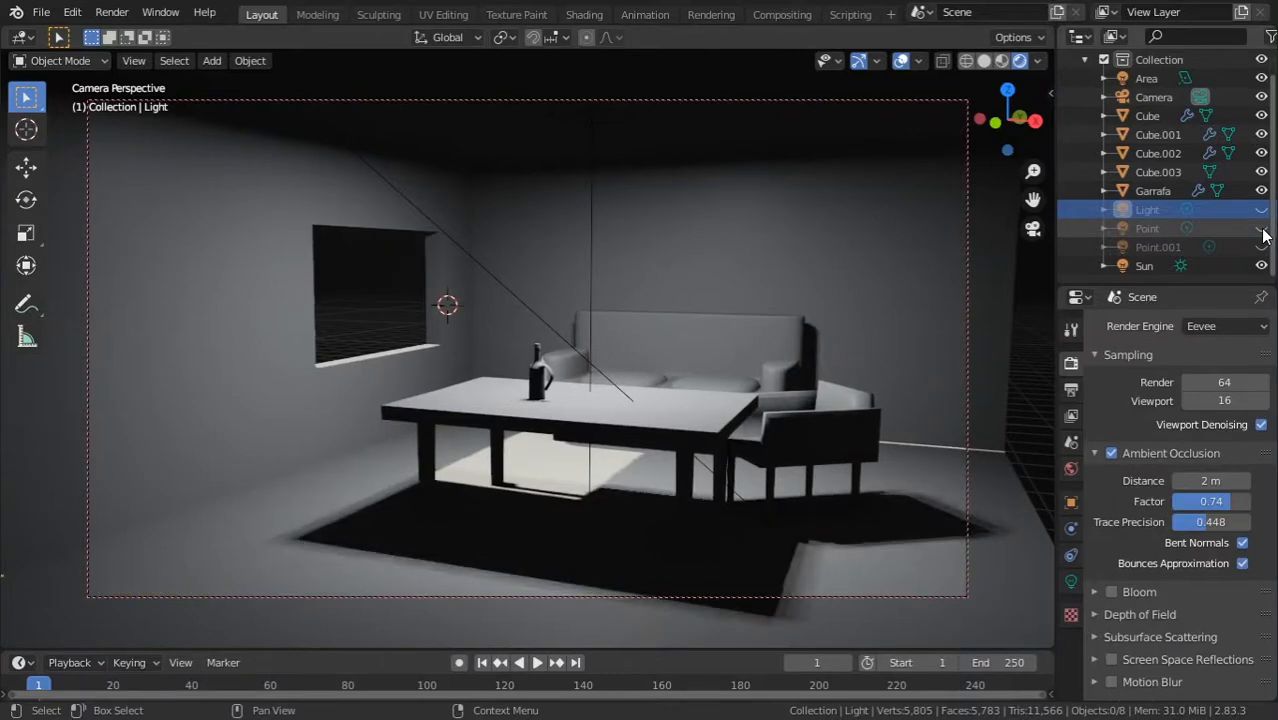
pyautogui.click(1261, 228)
pyautogui.click(1261, 247)
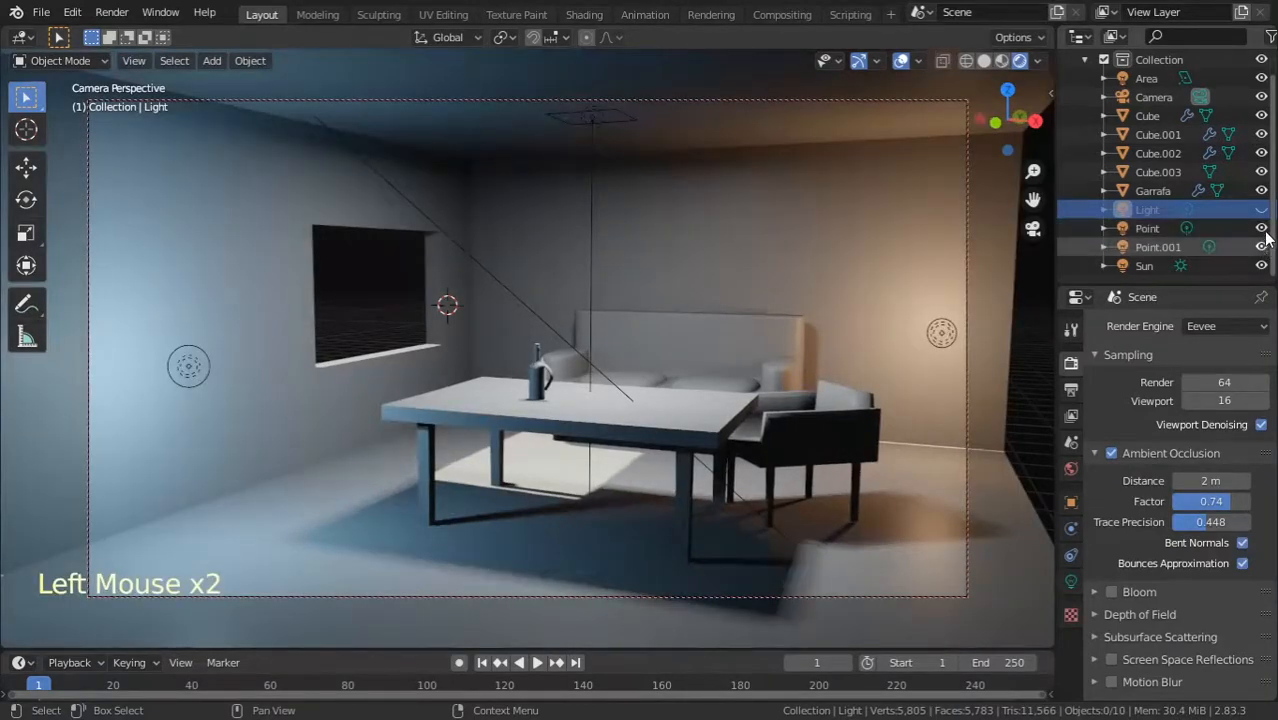
pyautogui.click(1261, 228)
pyautogui.click(1261, 247)
# Step: Reset the 3D cursor to the world origin and add an Irradiance Volume light probe there in solid front view
pyautogui.press('KP_1')
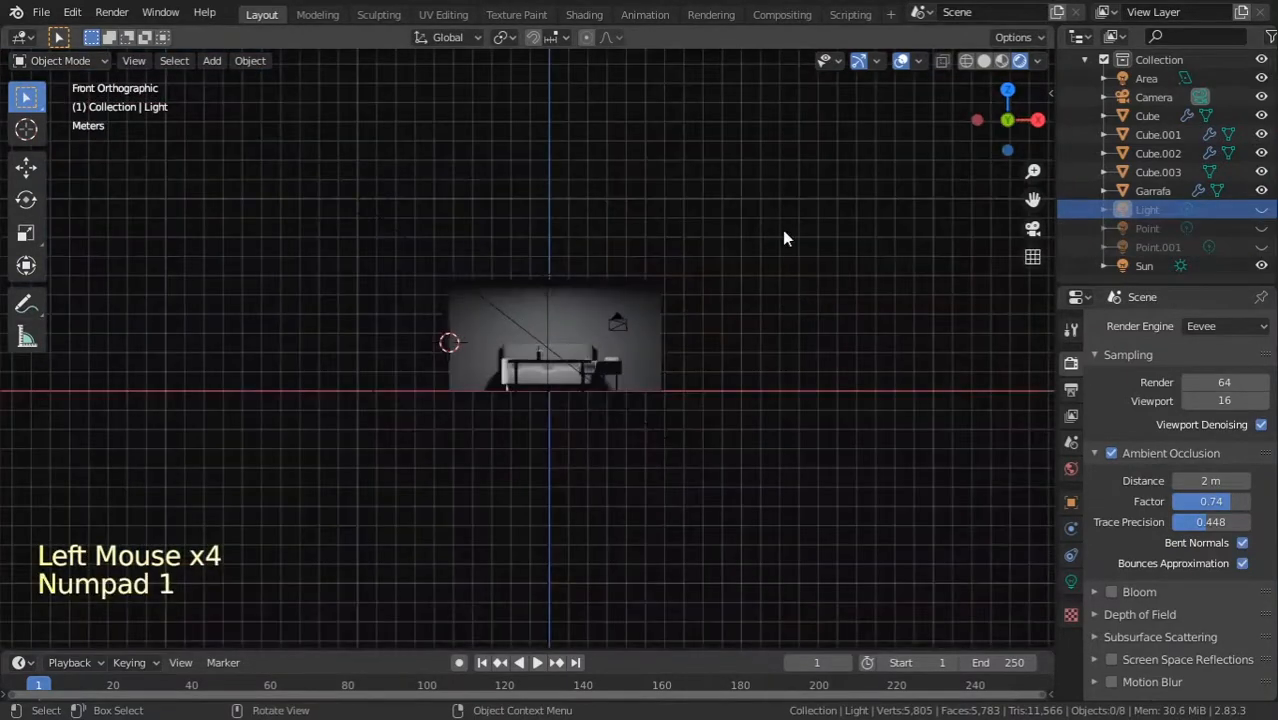
pyautogui.click(984, 60)
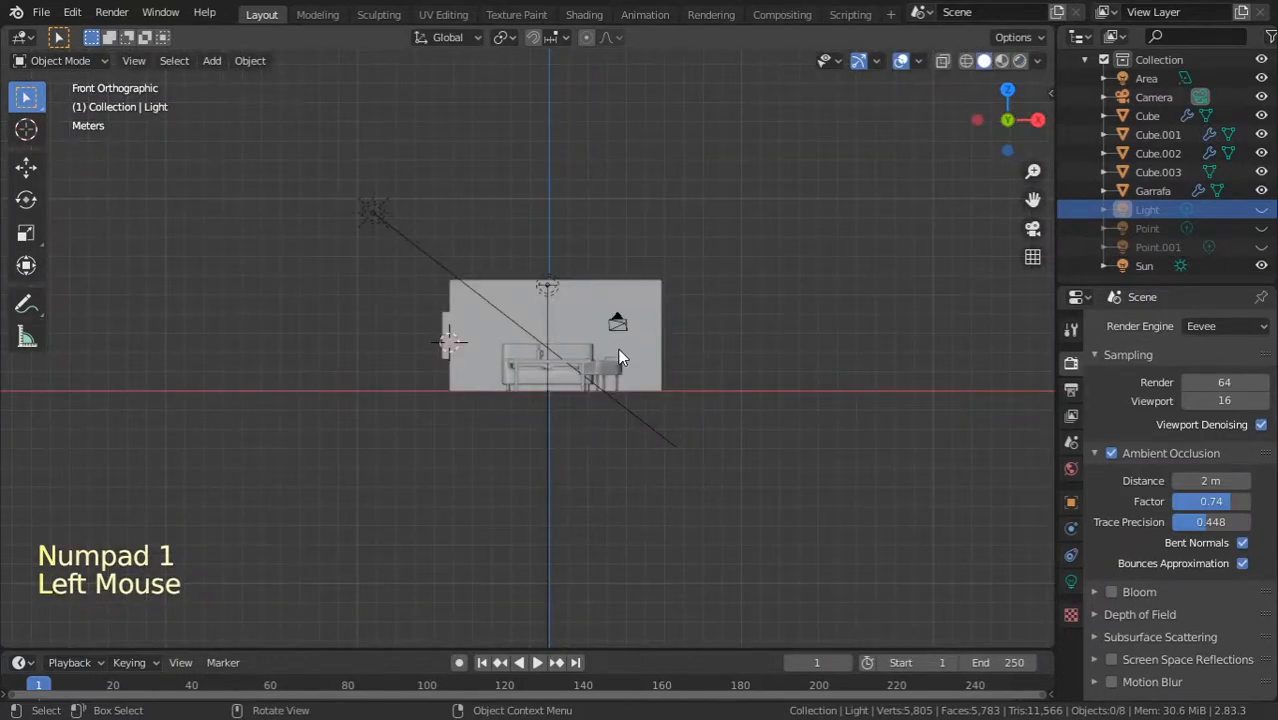
pyautogui.hotkey('shift', 'c')
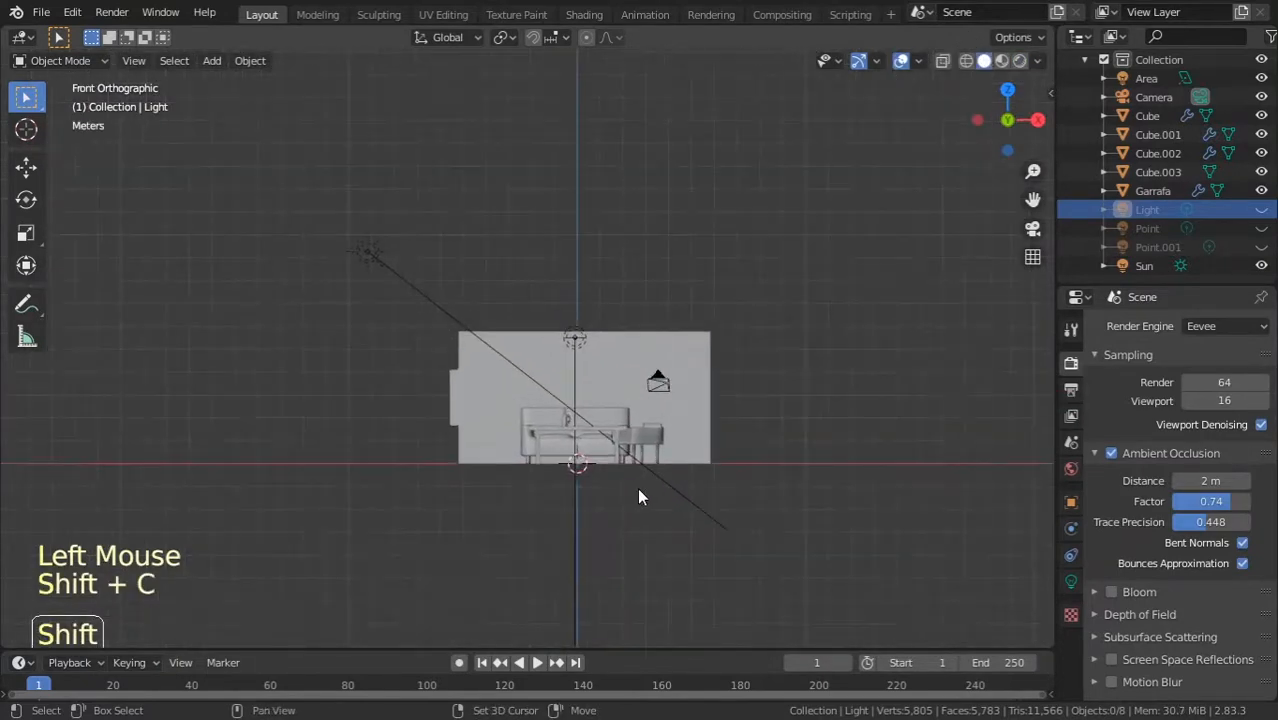
pyautogui.keyDown('shift'); pyautogui.moveTo(649, 503); pyautogui.dragTo(628, 443, button='middle'); pyautogui.keyUp('shift')
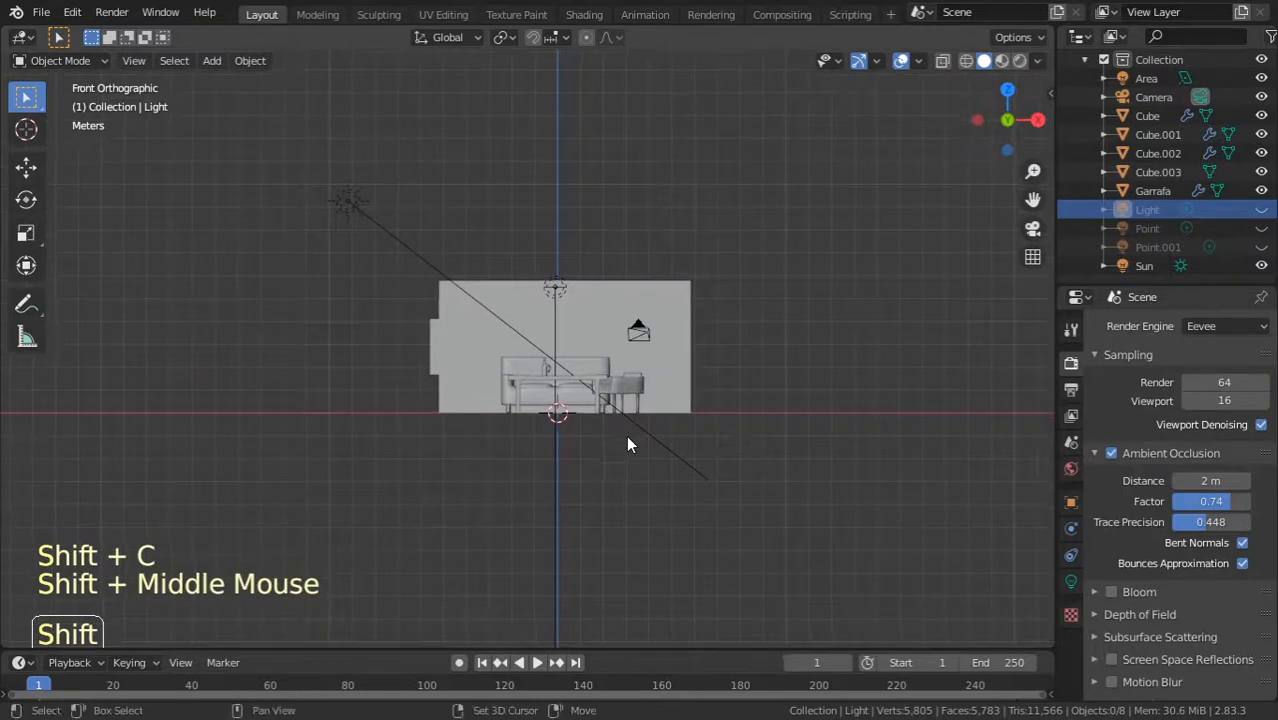
pyautogui.hotkey('shift', 'a')
pyautogui.moveTo(628, 443)
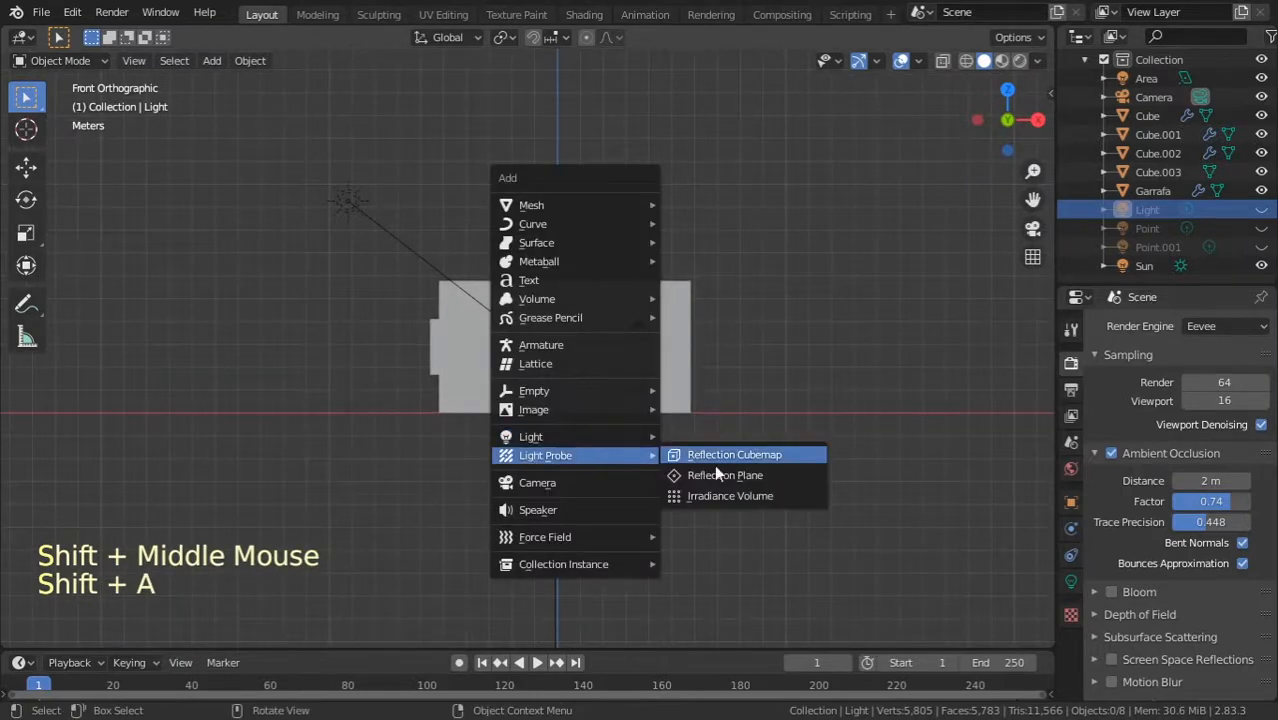
pyautogui.click(782, 497)
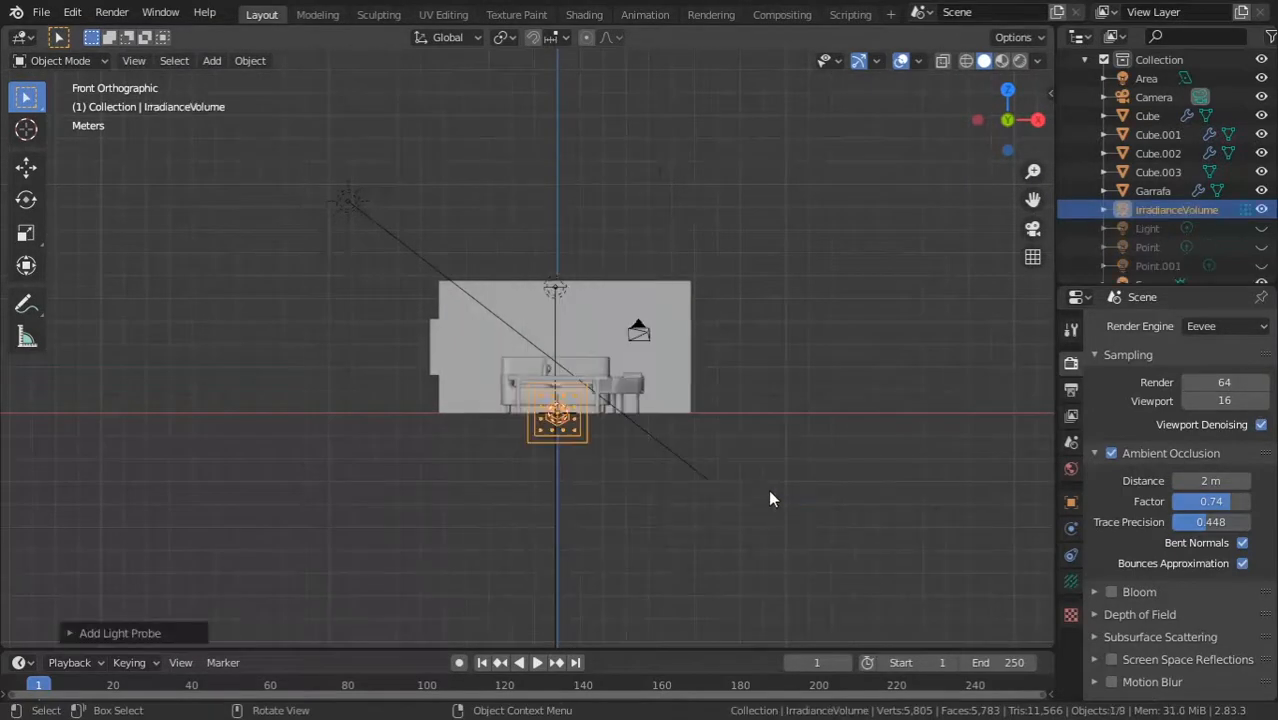
# Step: Raise the irradiance volume to the middle of the room and scale it up uniformly past the floor and ceiling
pyautogui.press('g')
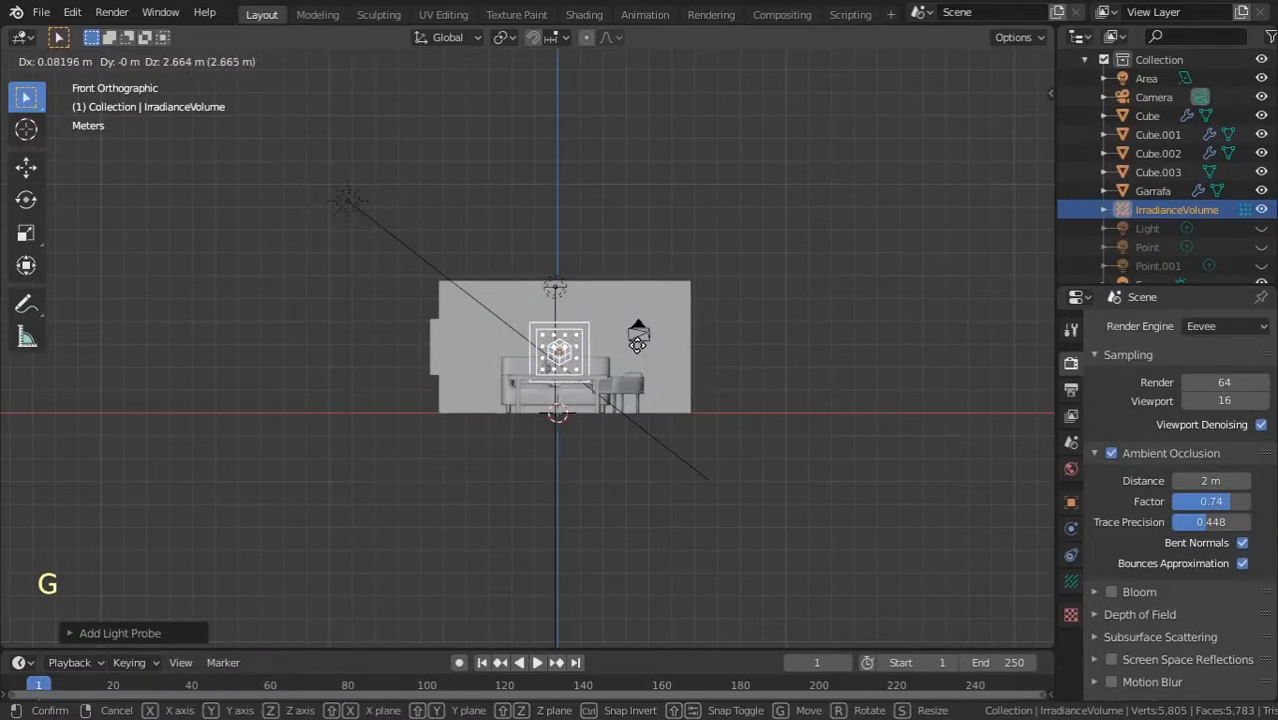
pyautogui.click(640, 356)
pyautogui.press('s')
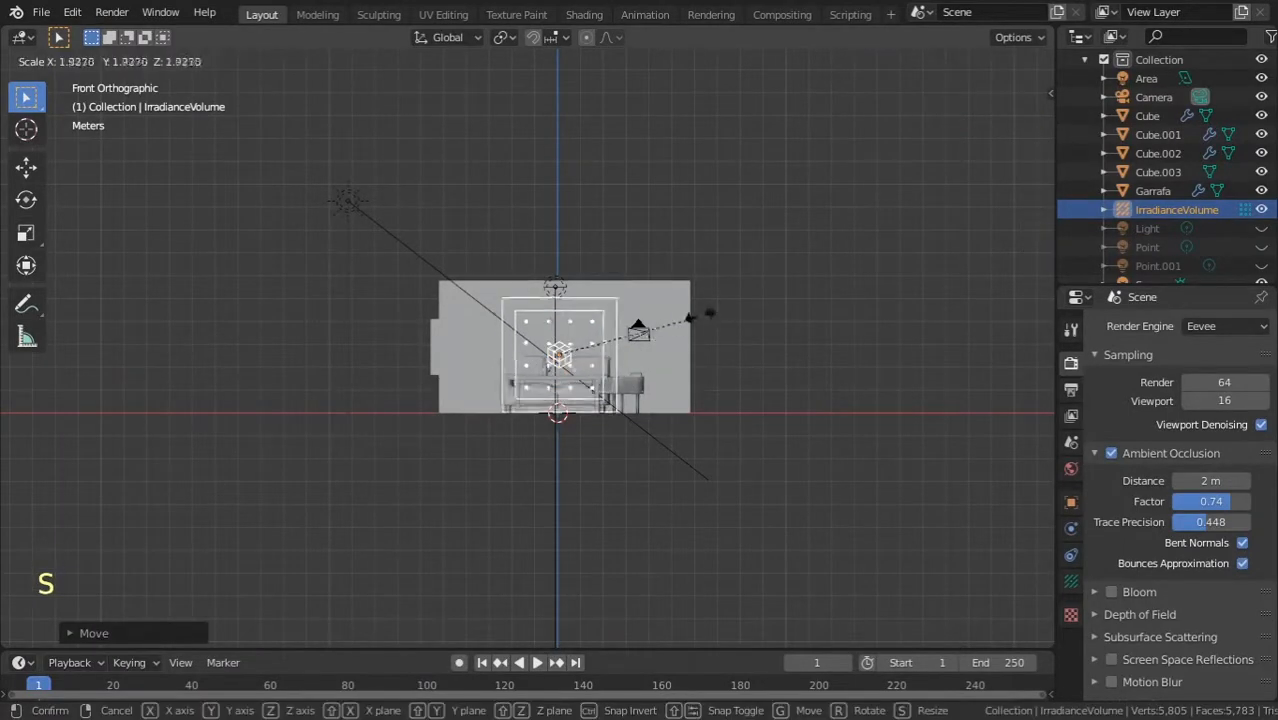
pyautogui.click(756, 294)
pyautogui.press('s')
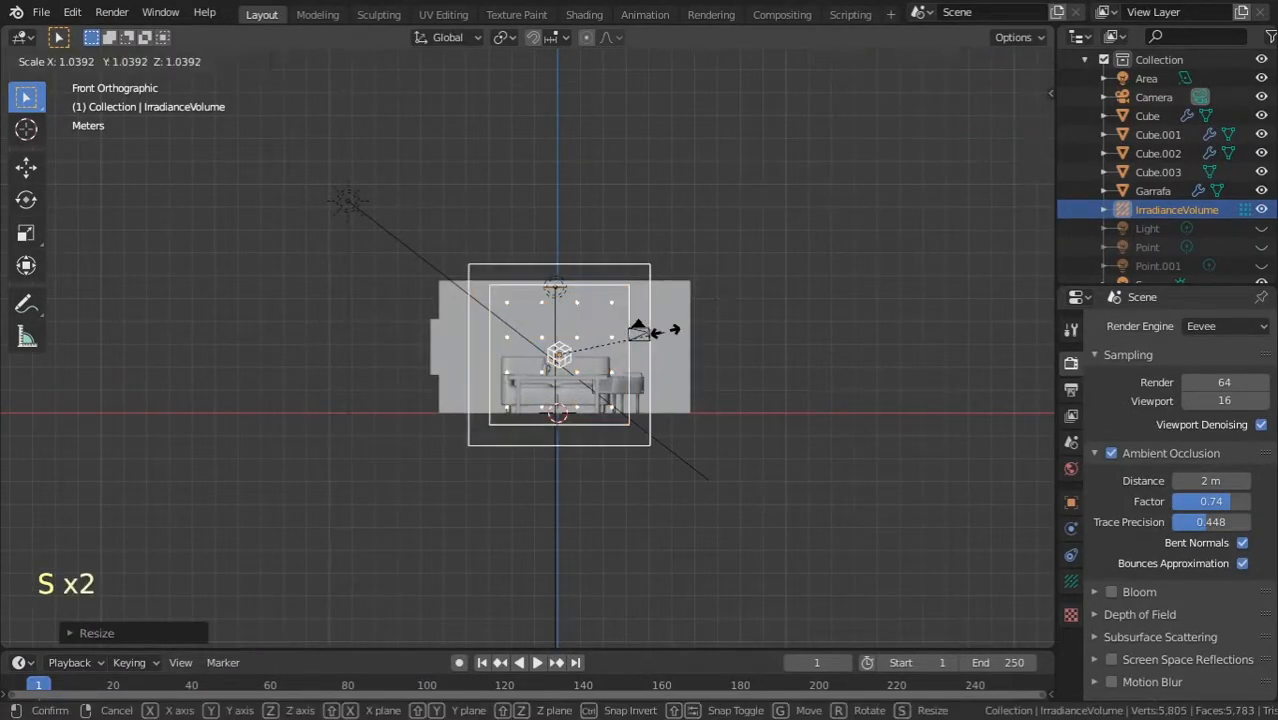
pyautogui.click(682, 329)
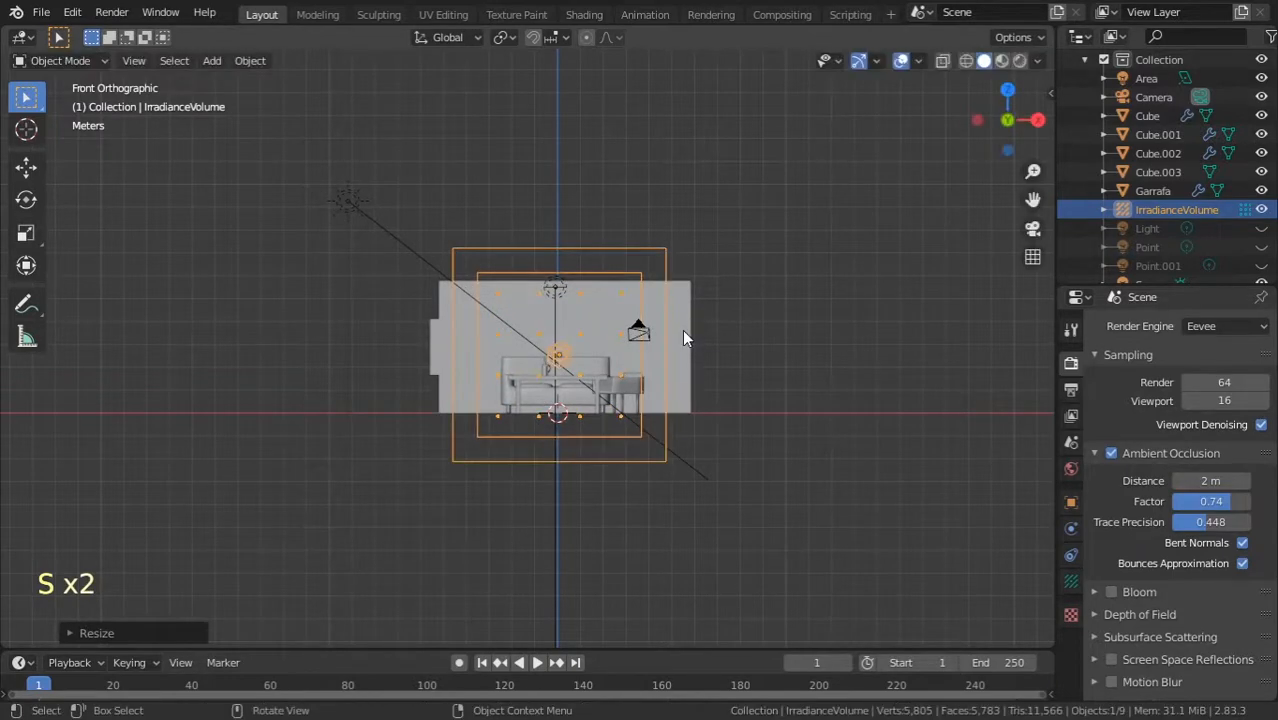
# Step: Scale the irradiance volume down slightly and reposition it so its inner box spans the room's height in front view
pyautogui.press('g')
pyautogui.click(686, 319)
pyautogui.press('s')
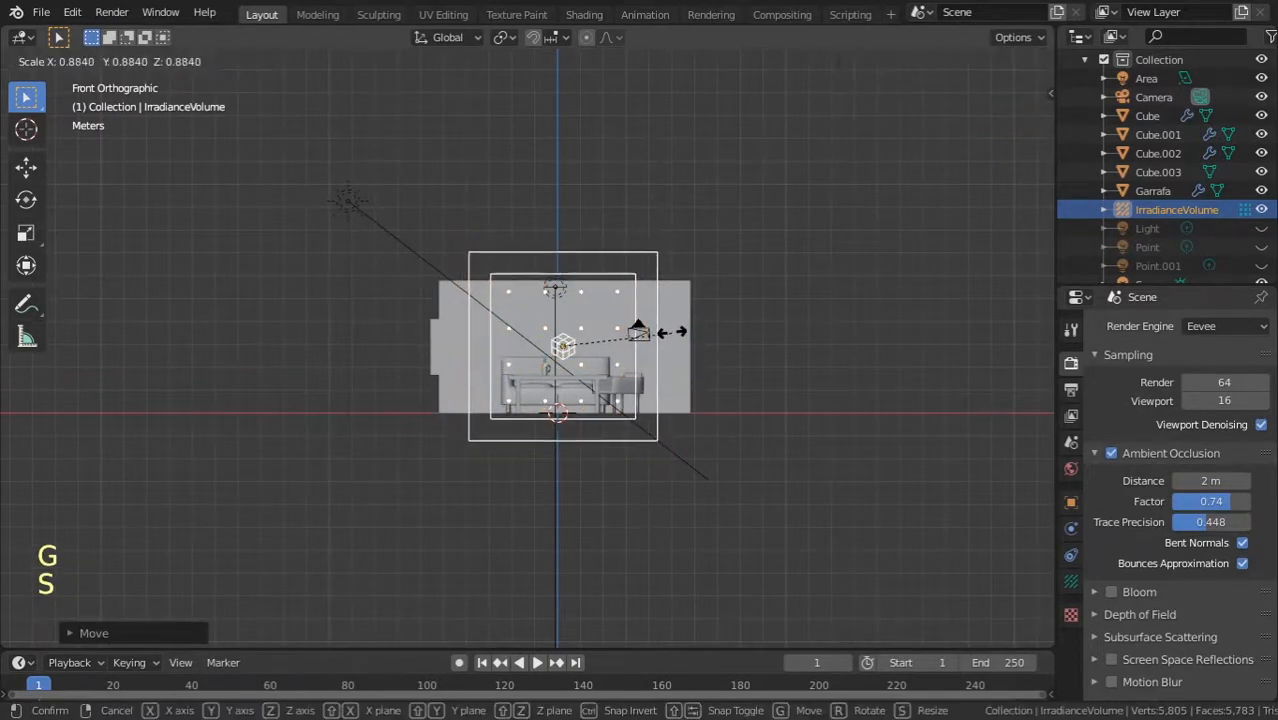
pyautogui.click(676, 328)
pyautogui.press('g')
pyautogui.click(667, 336)
# Step: Stretch the irradiance volume along X past both side walls and recentre it on the room
pyautogui.press('s')
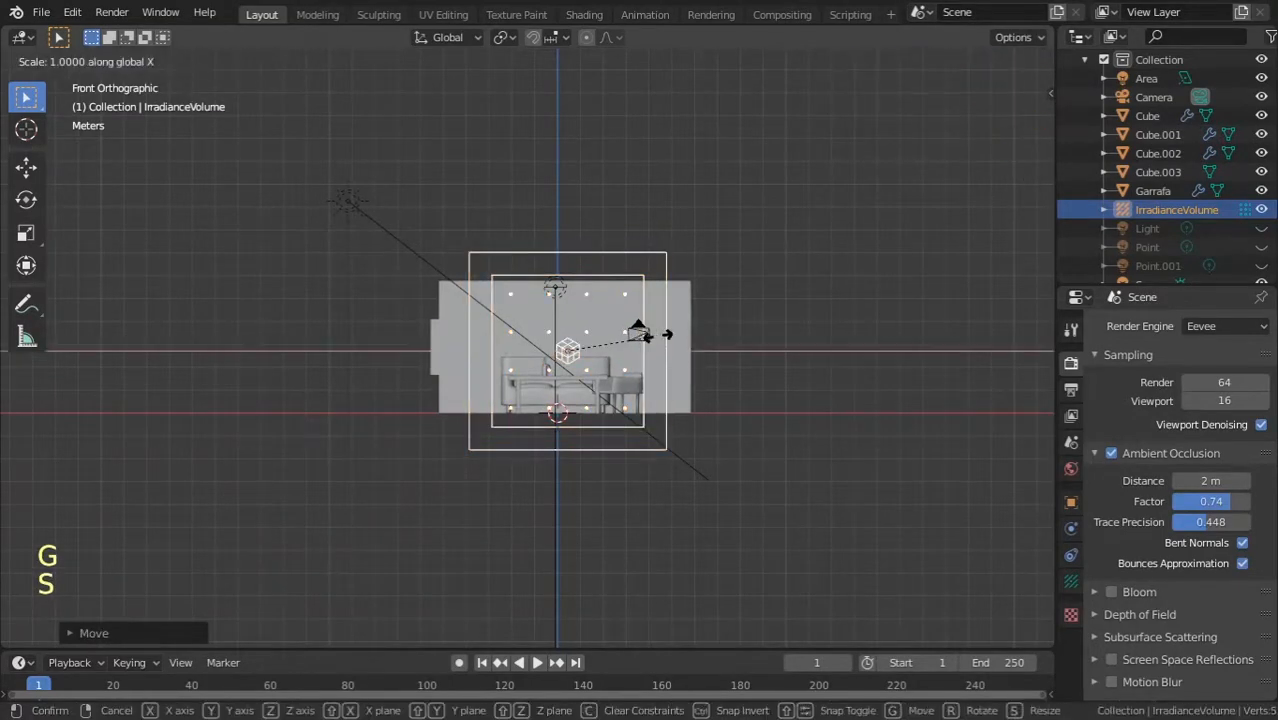
pyautogui.click(740, 337)
pyautogui.press('g')
pyautogui.click(735, 338)
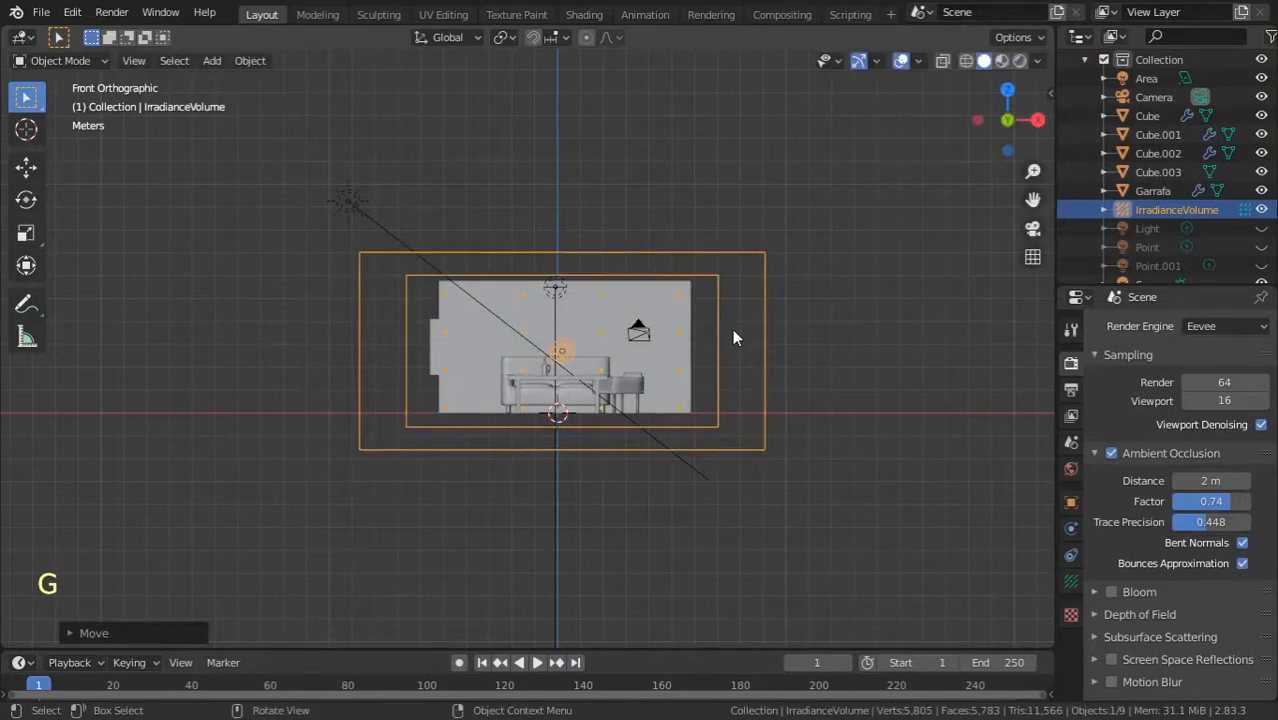
# Step: Stretch the irradiance volume along Y in right view to span the room's depth and centre it on the room
pyautogui.press('KP_3')
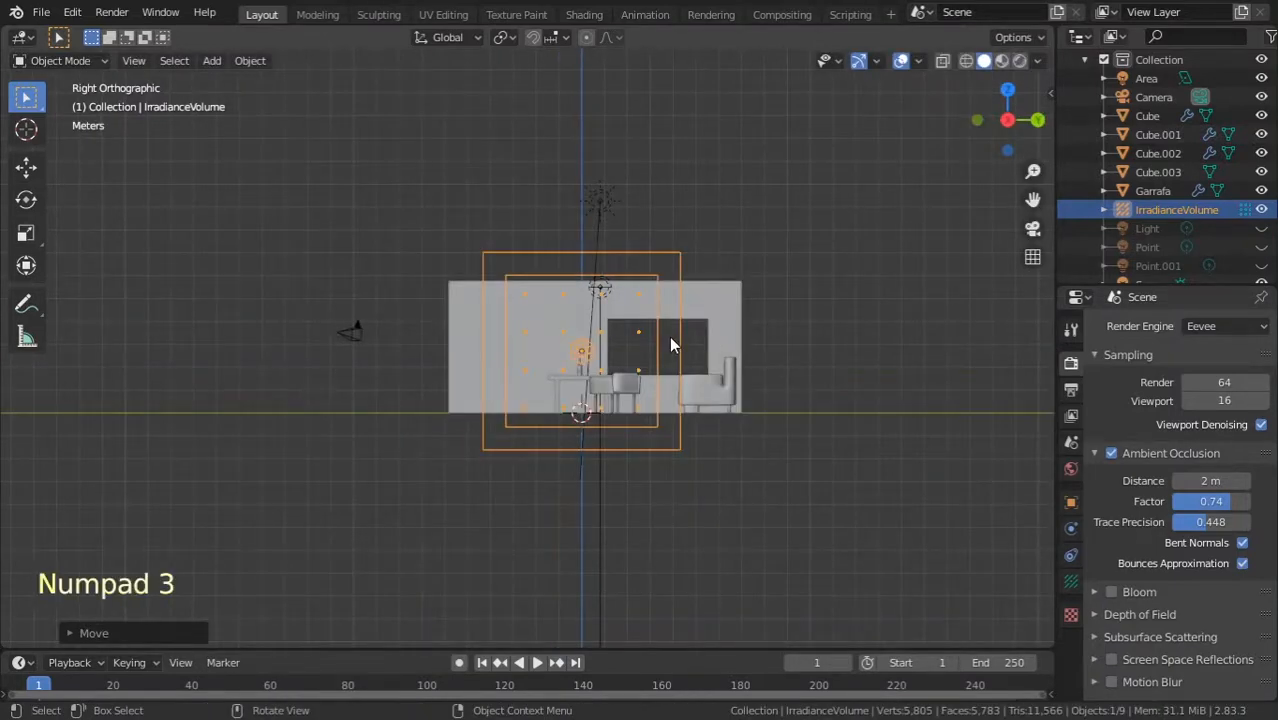
pyautogui.press('s')
pyautogui.press('x')
pyautogui.press('y')
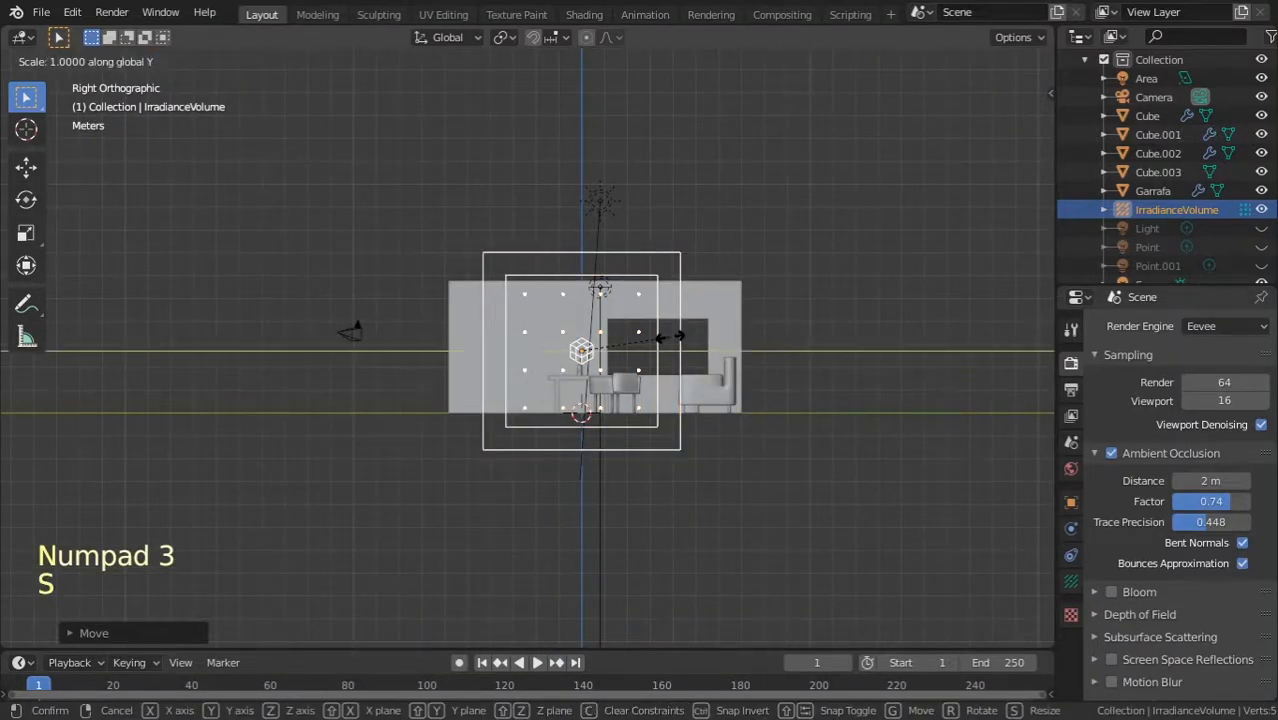
pyautogui.click(755, 343)
pyautogui.press('g')
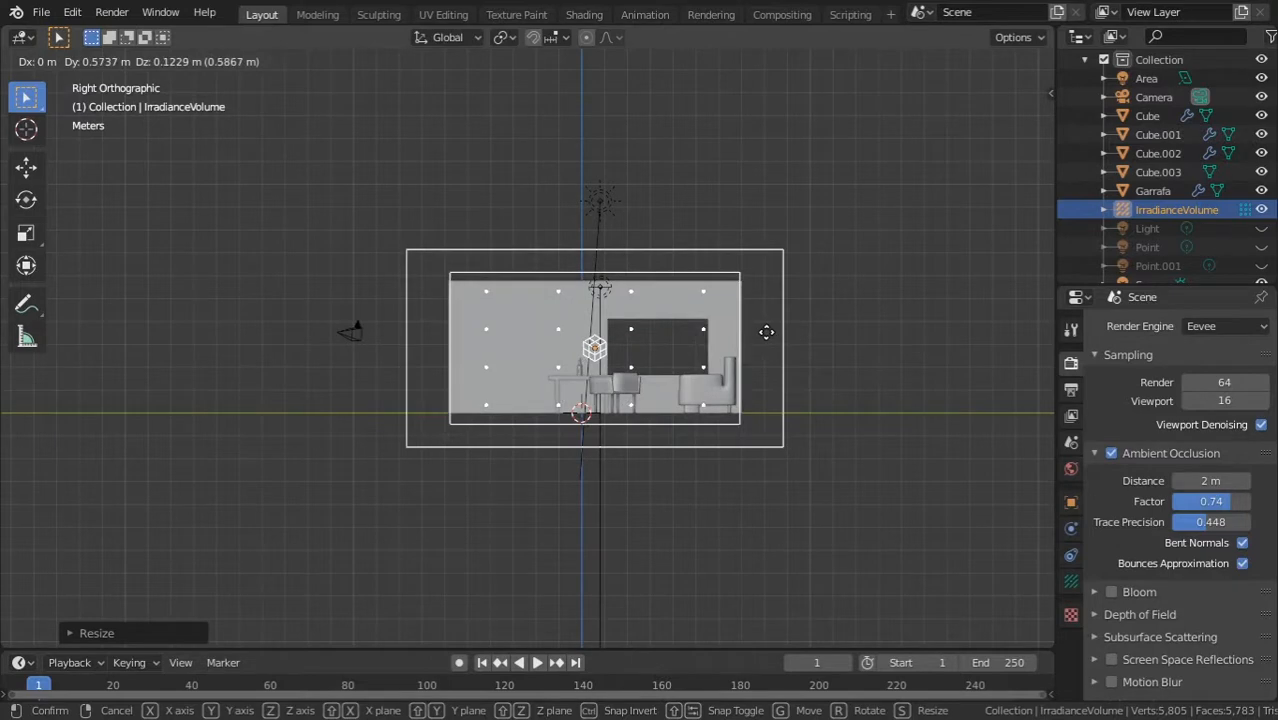
pyautogui.click(766, 332)
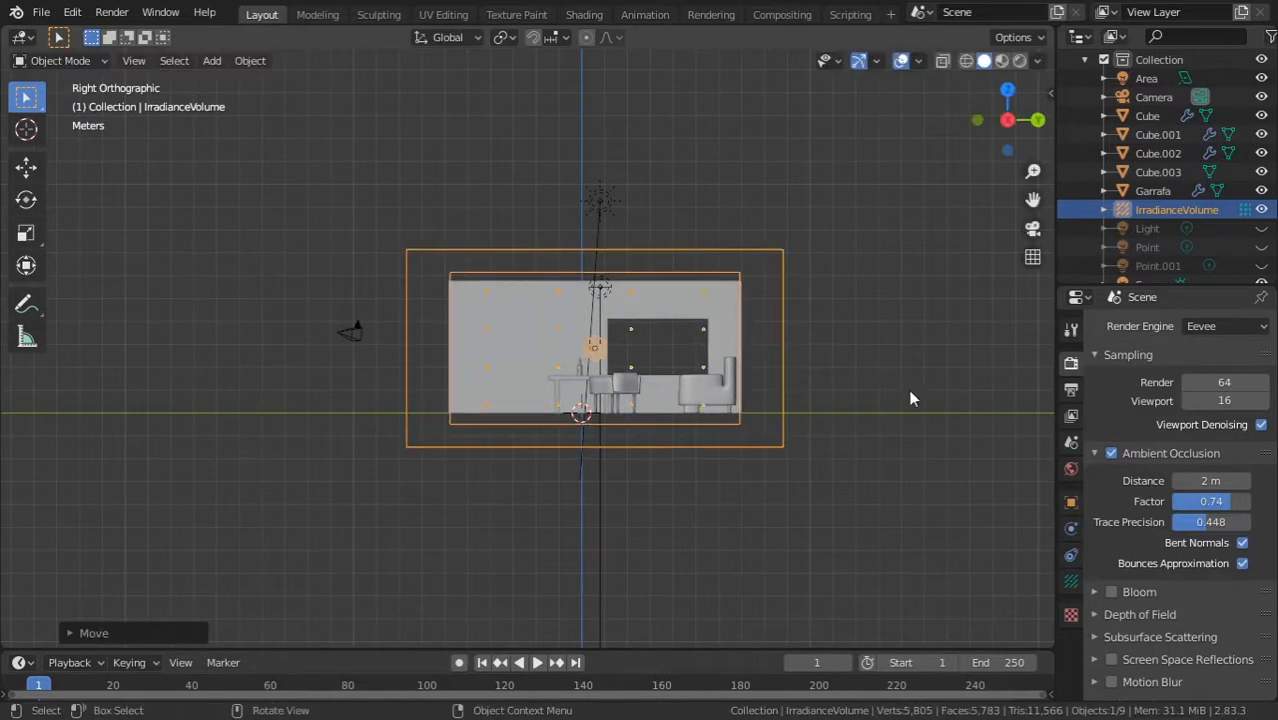
# Step: Display the irradiance volume's probe settings, preview the room with rendered shading in perspective, and save the file
pyautogui.click(1071, 581)
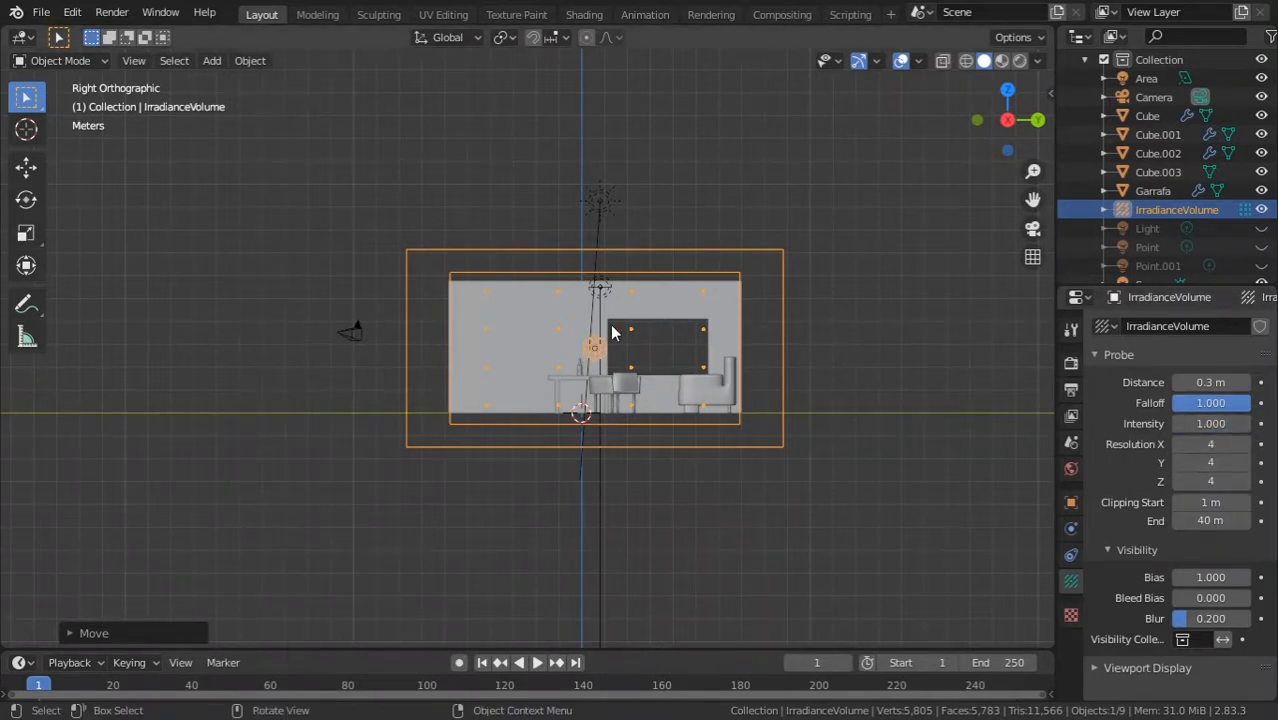
pyautogui.moveTo(613, 329); pyautogui.dragTo(643, 359, button='middle')
pyautogui.scroll(3, 690, 393)
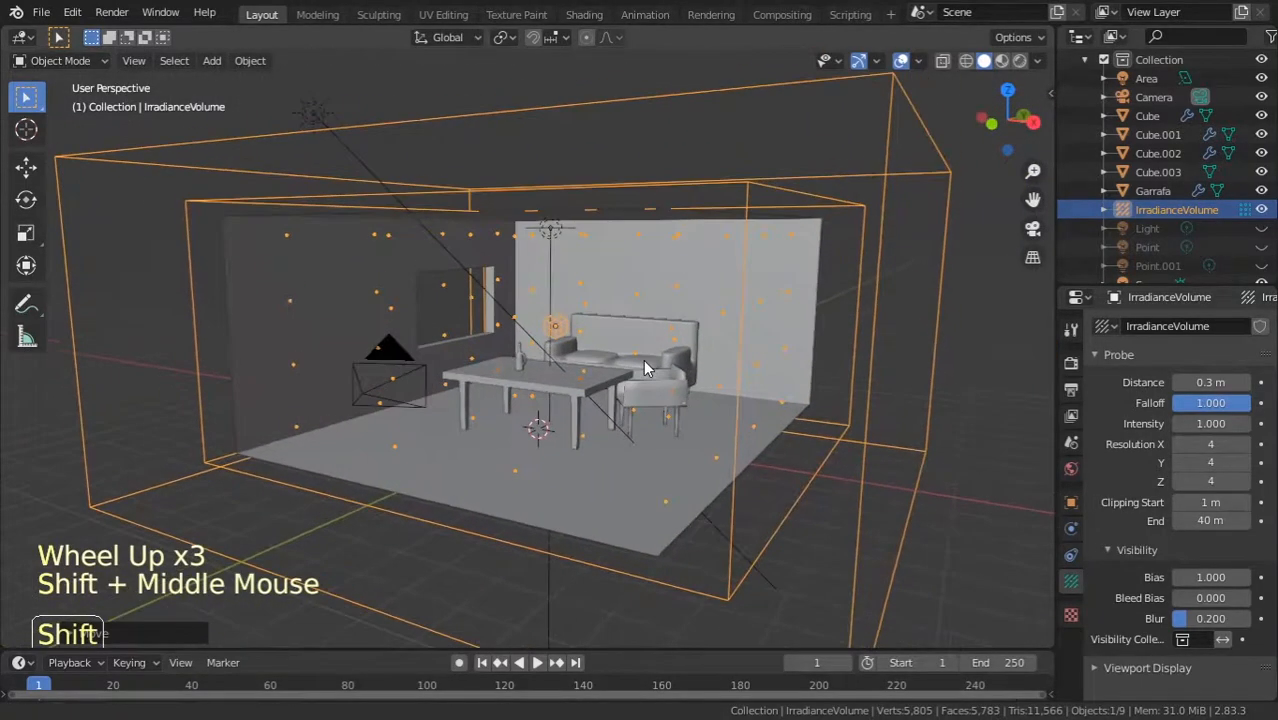
pyautogui.click(1020, 61)
pyautogui.hotkey('ctrl', 's')
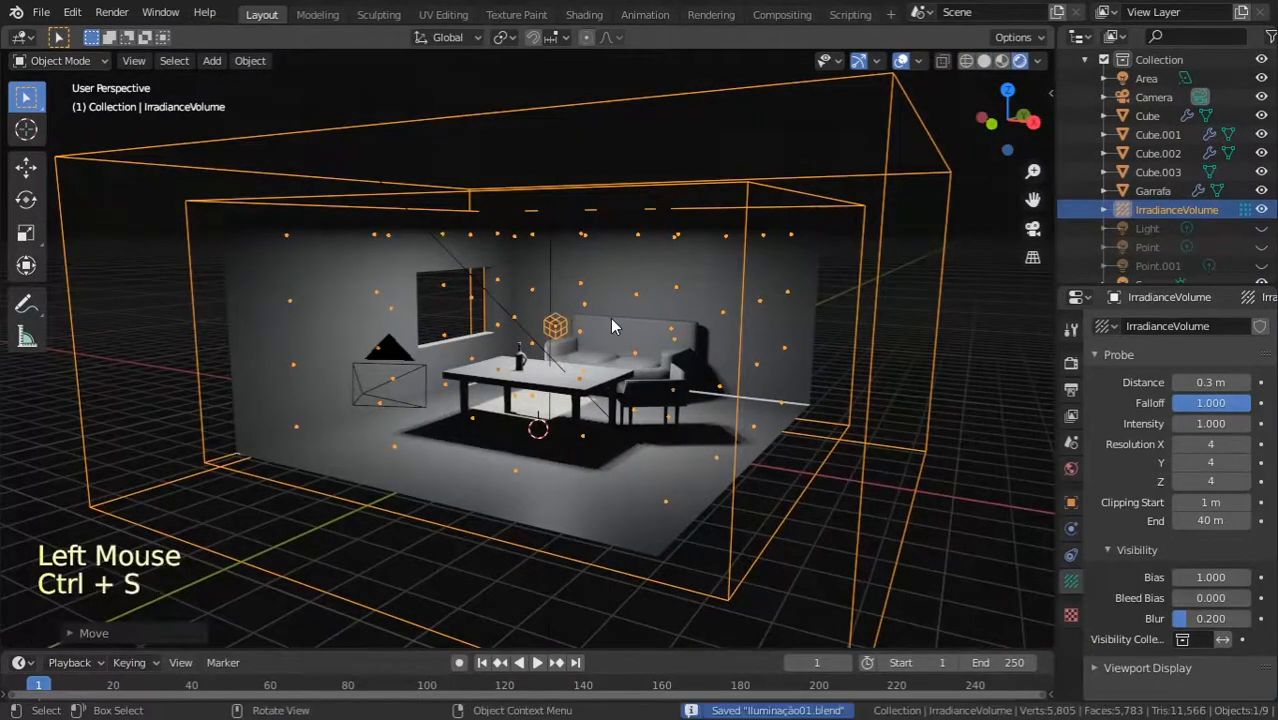
# Step: Bake the scene's indirect lighting and view the rendered result through the camera
pyautogui.click(1070, 363)
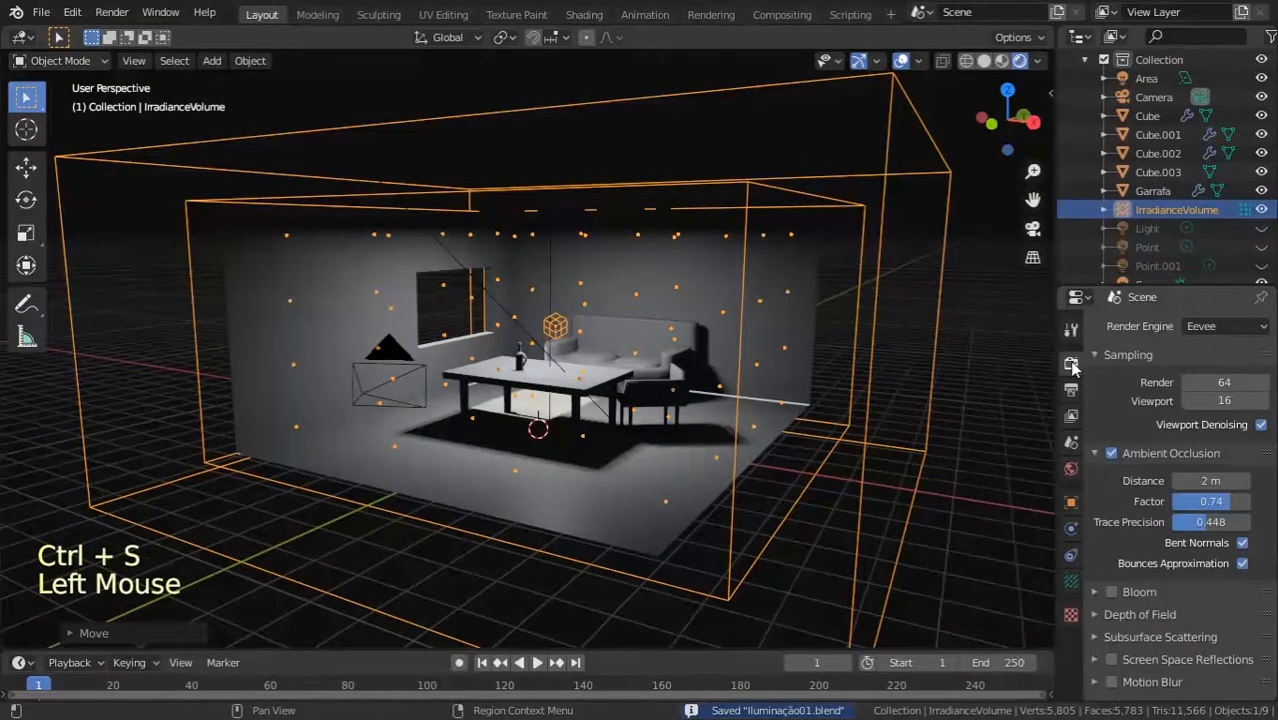
pyautogui.scroll(-4, 1127, 545)
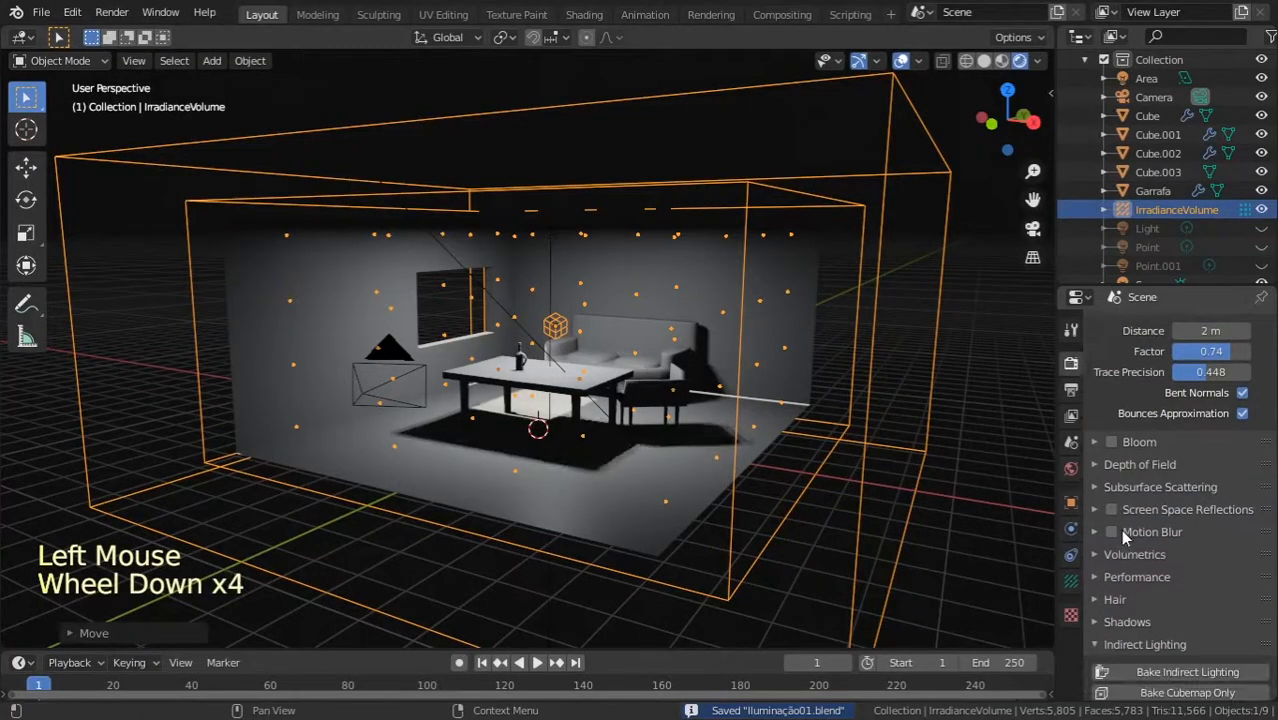
pyautogui.scroll(-2, 1116, 522)
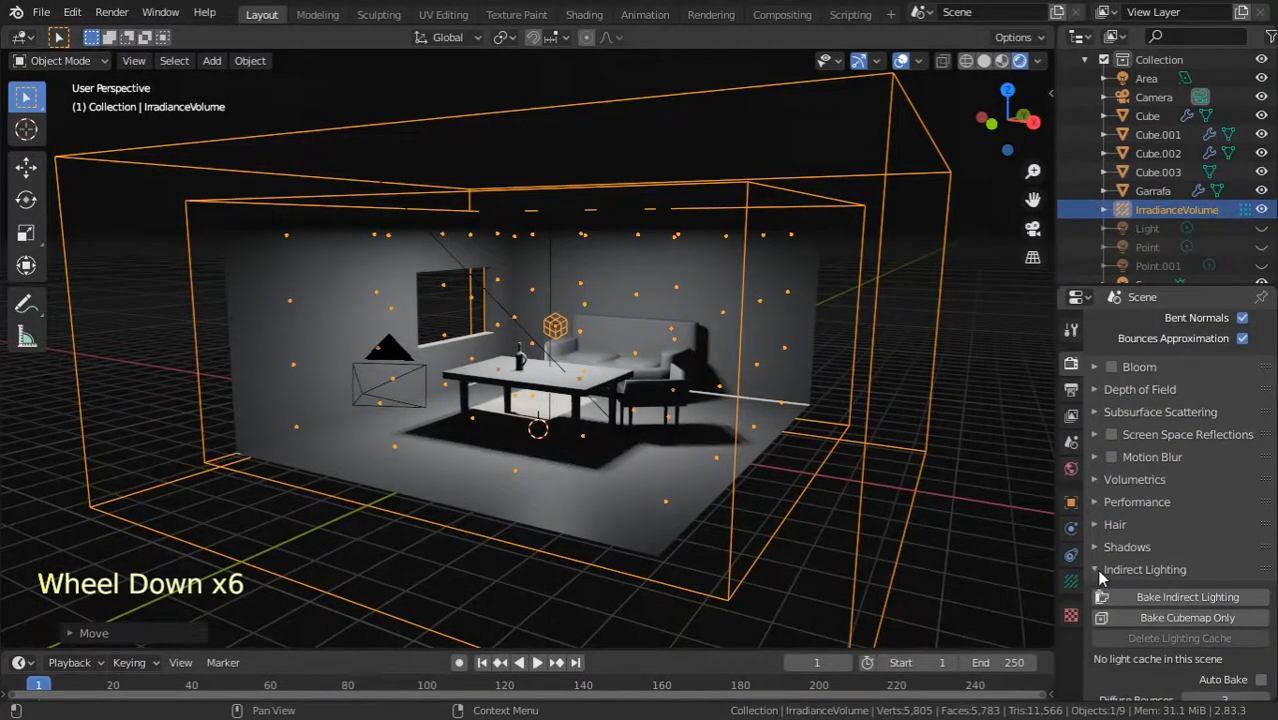
pyautogui.click(1095, 569)
pyautogui.click(1092, 567)
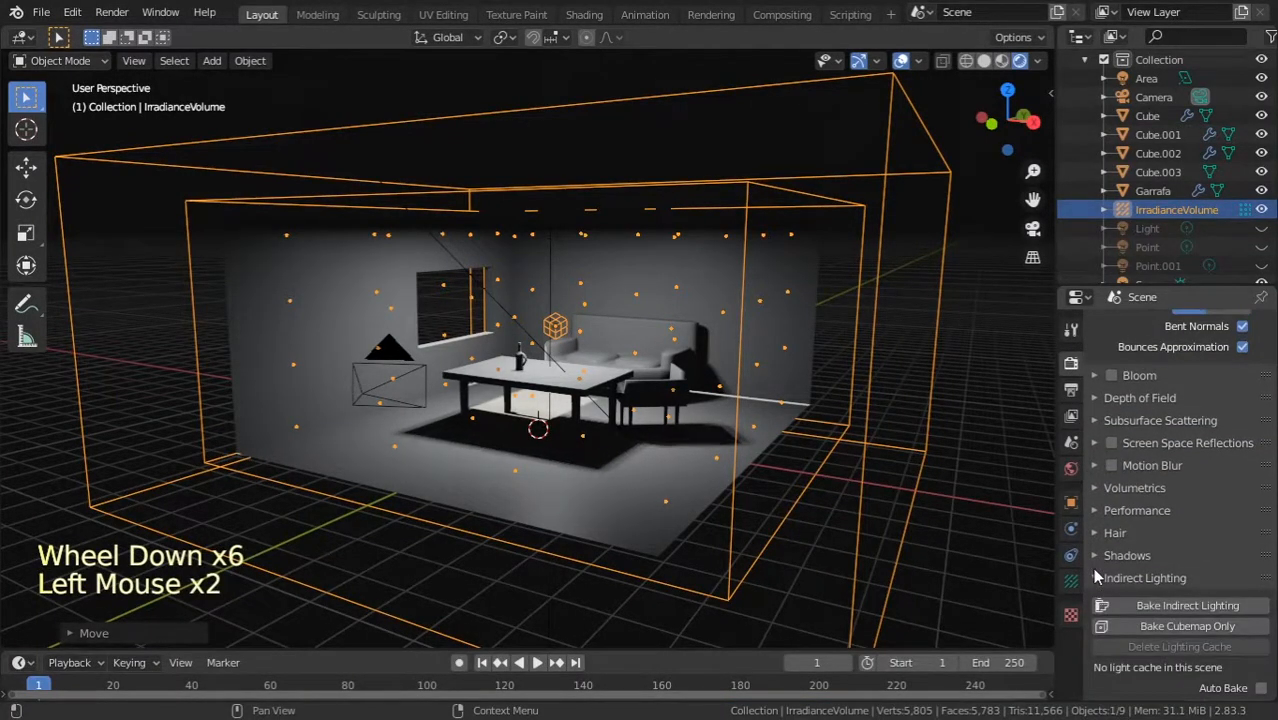
pyautogui.click(1201, 606)
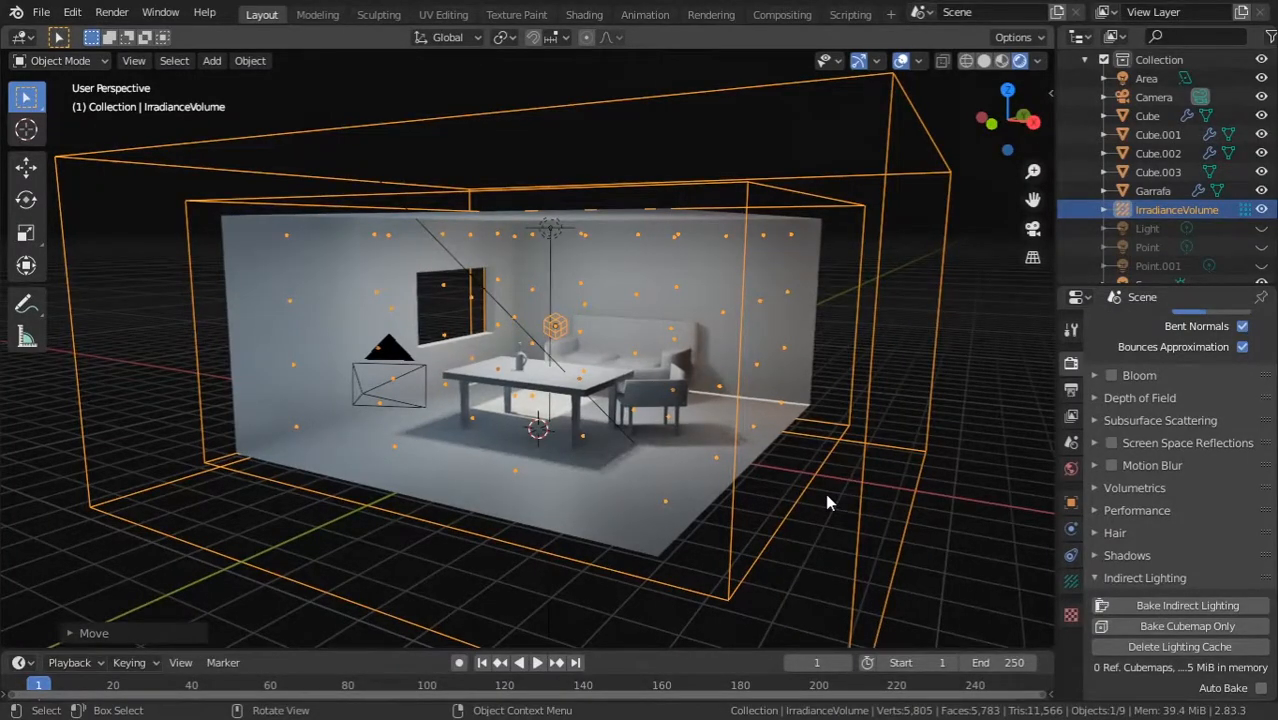
pyautogui.press('KP_0')
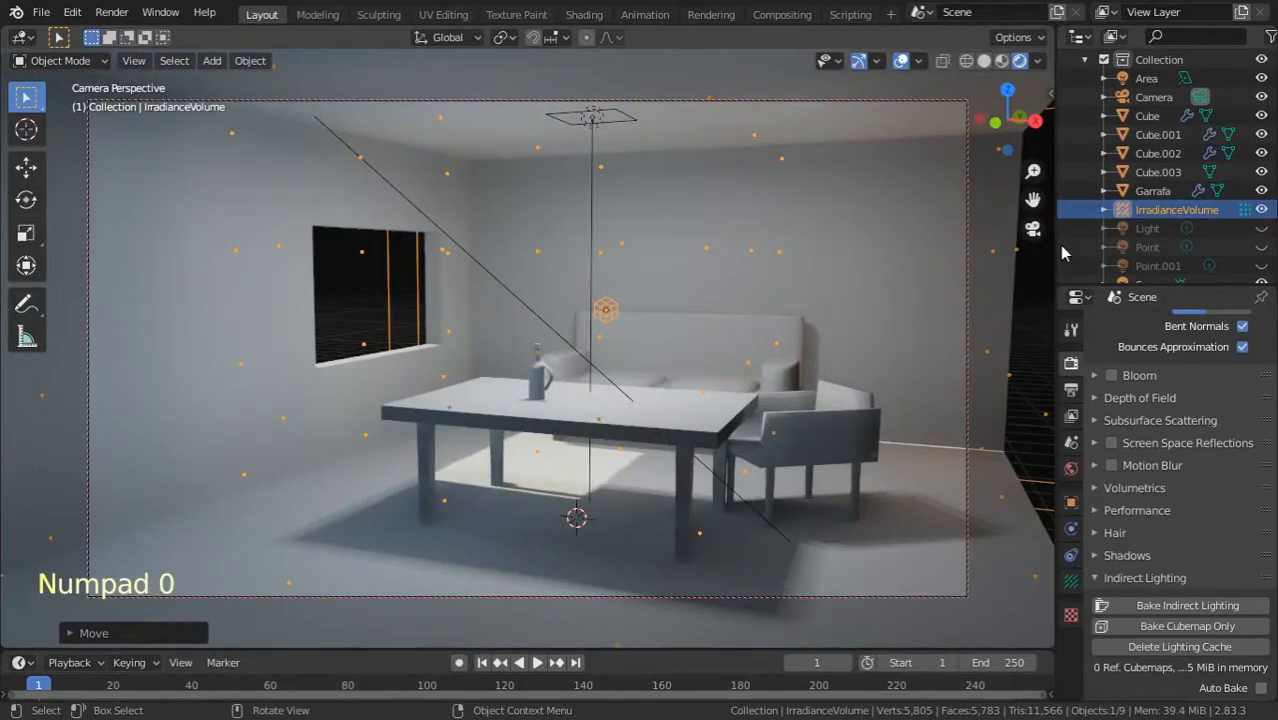
# Step: Hide the irradiance volume and the area light in the viewport, leaving only the sun, and rebake the indirect lighting
pyautogui.click(1261, 209)
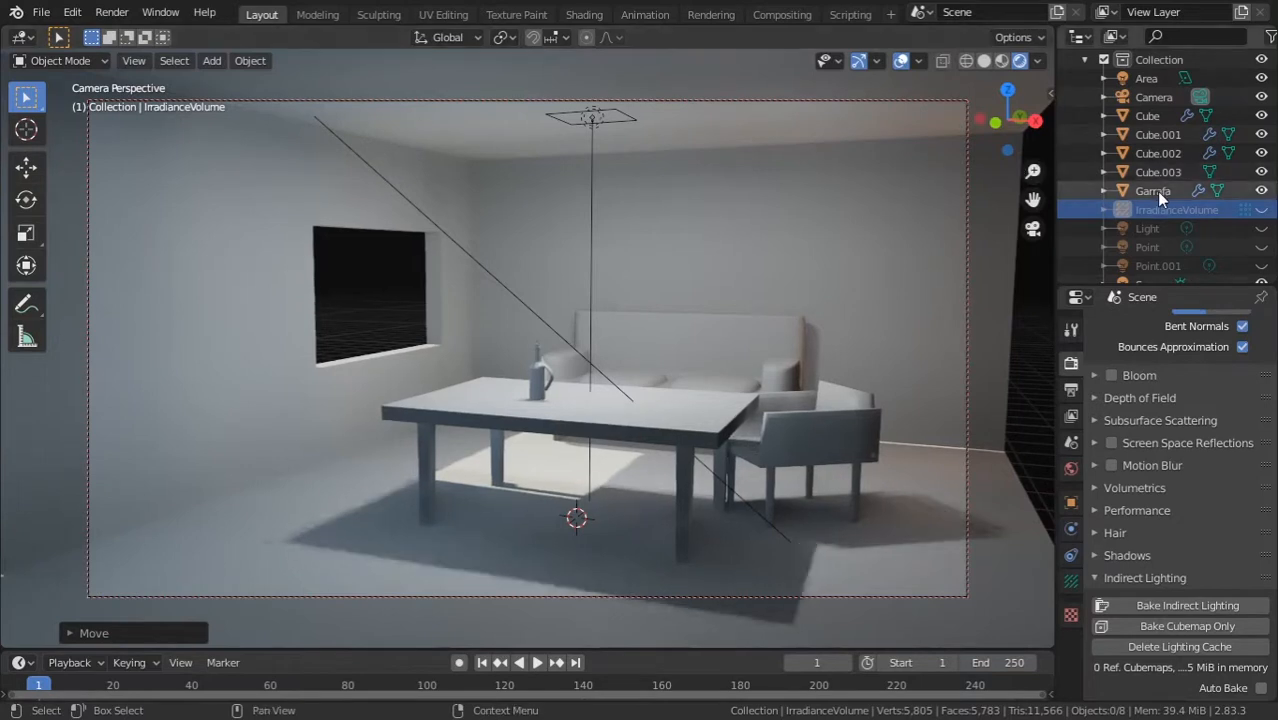
pyautogui.scroll(-1, 1210, 226)
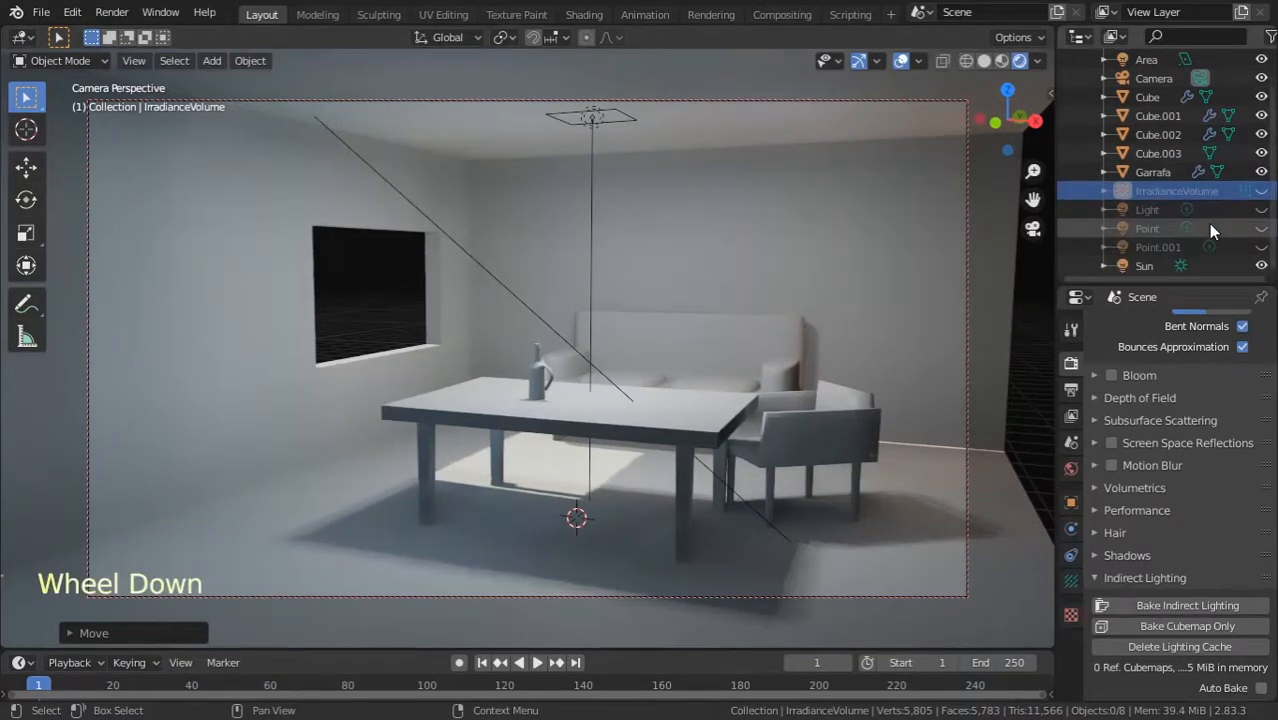
pyautogui.click(1261, 59)
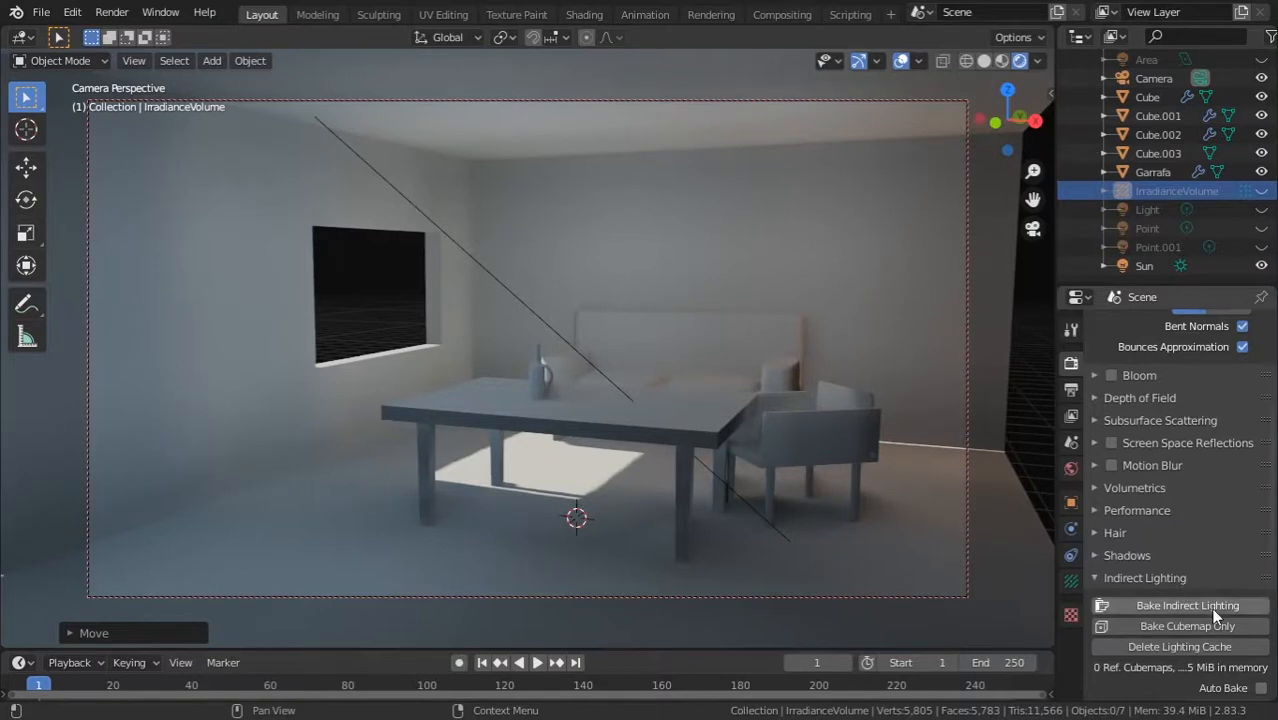
pyautogui.click(1187, 605)
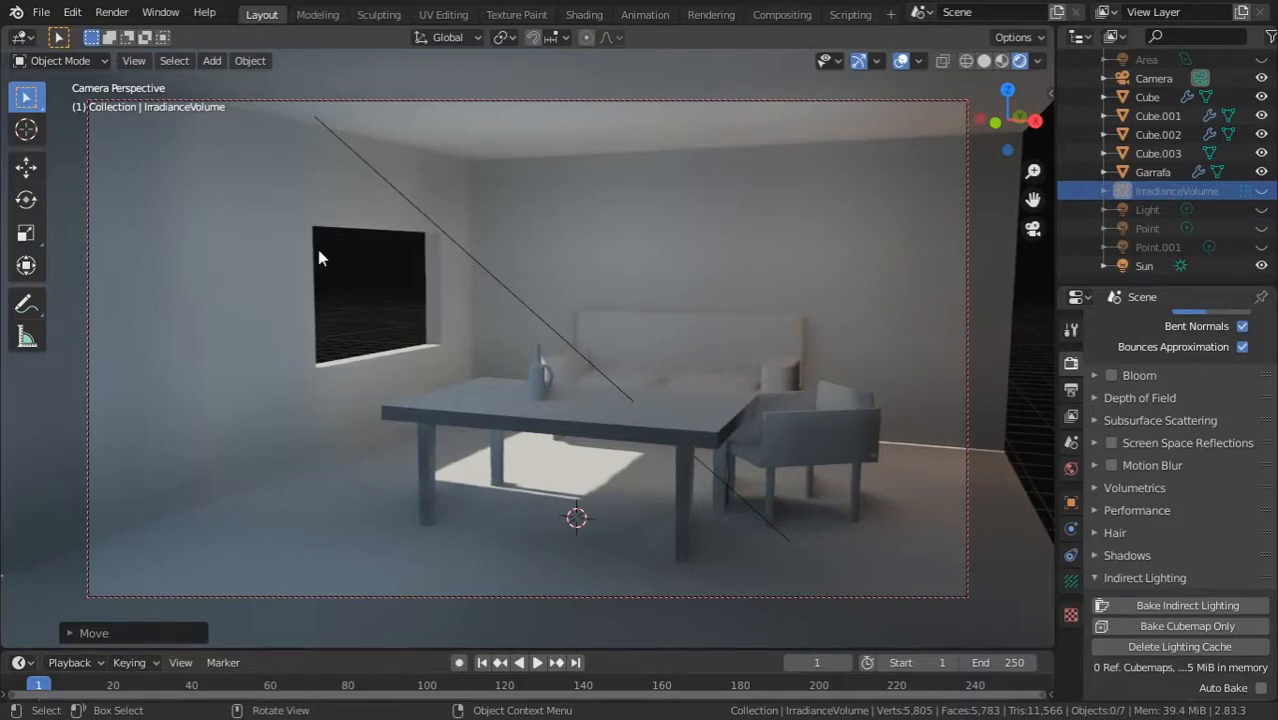
# Step: Swap the visible sun for the area light in the viewport and rebake the indirect lighting
pyautogui.click(1261, 267)
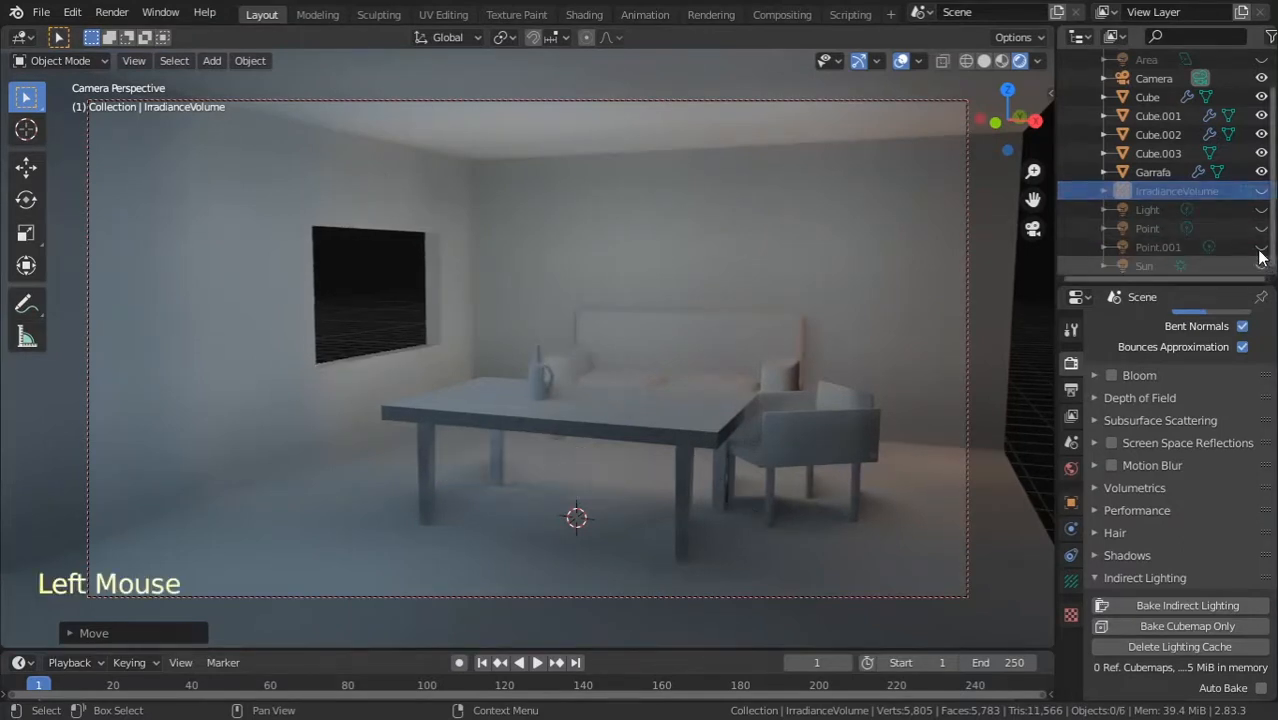
pyautogui.click(1261, 59)
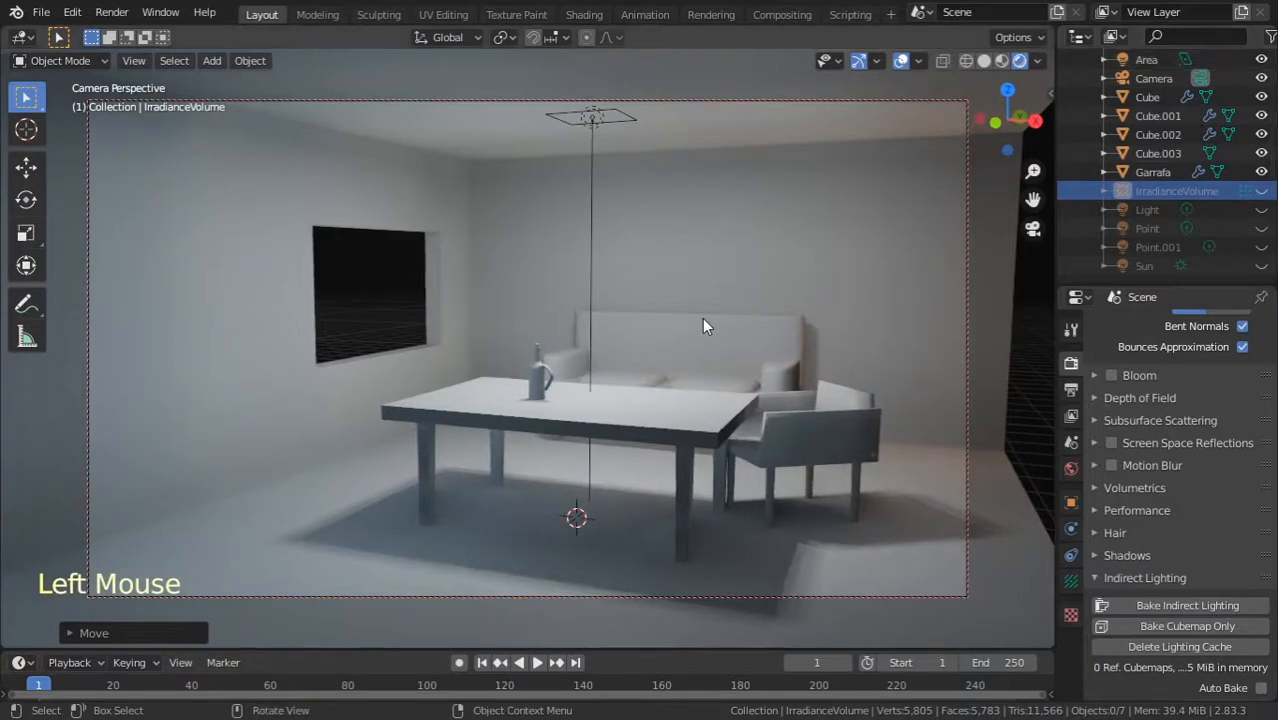
pyautogui.click(1129, 604)
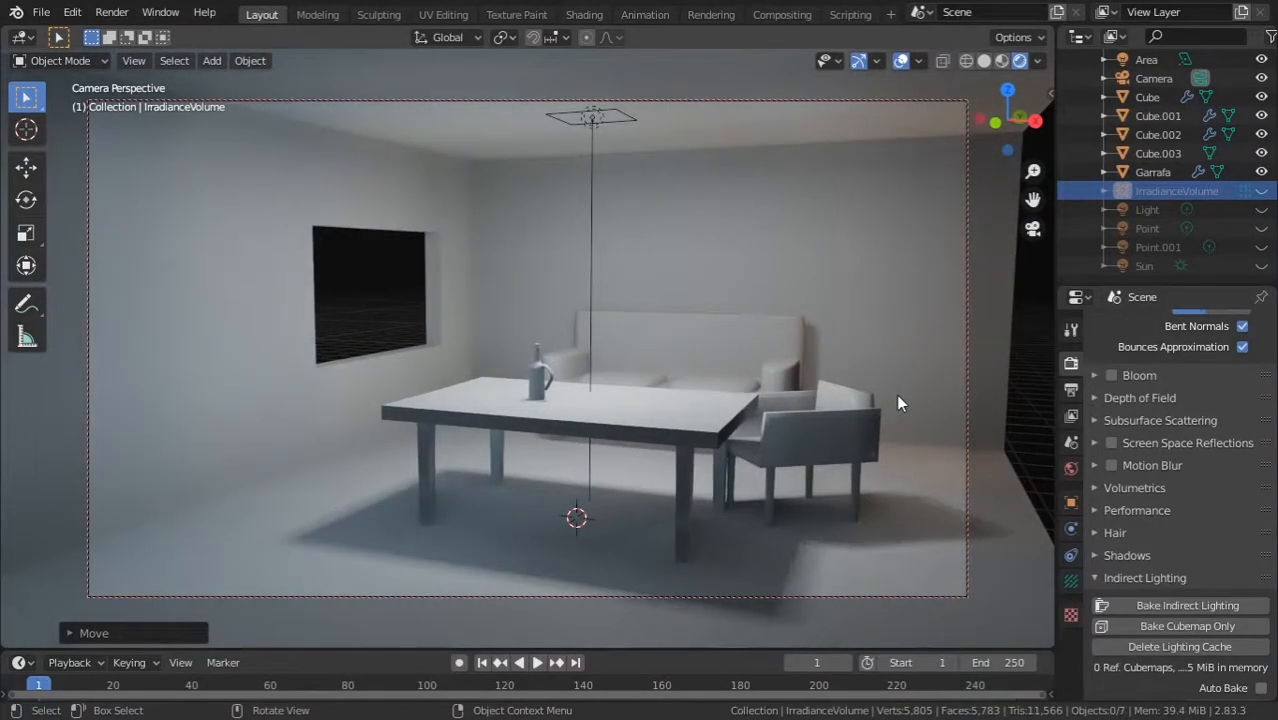
# Step: Render the camera view to compare it with the viewport and close the render window
pyautogui.press('F12')
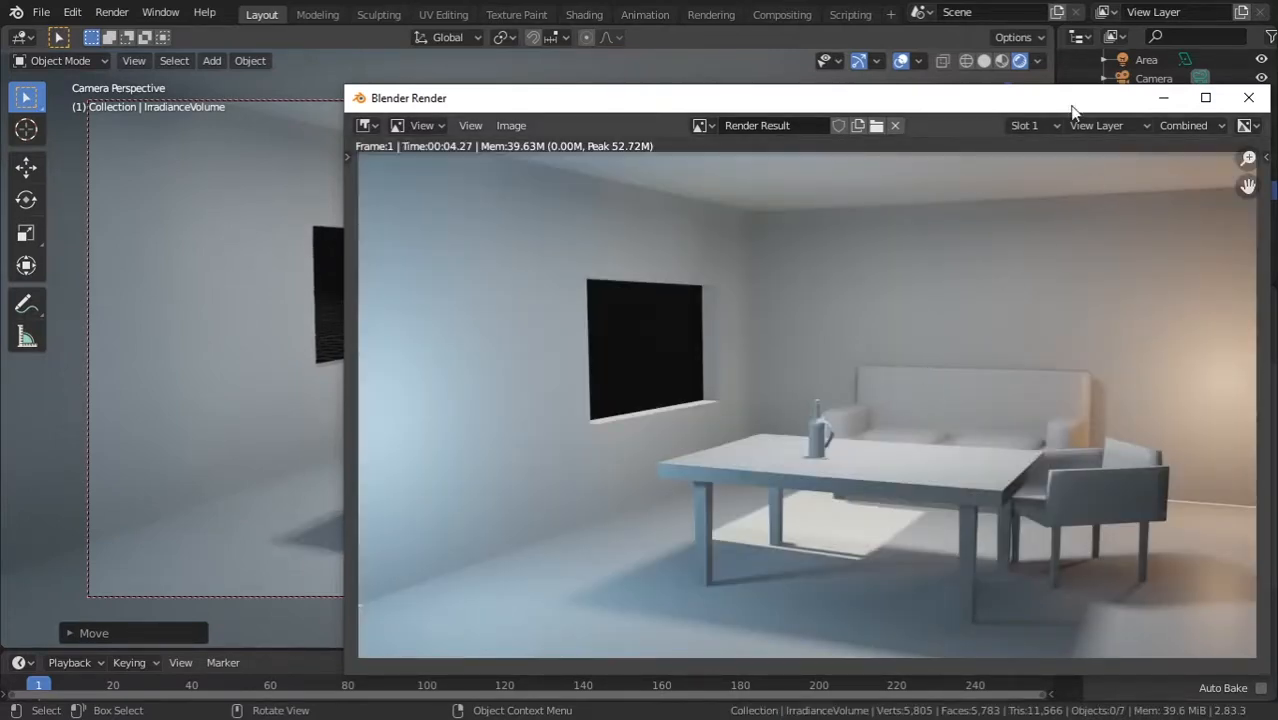
pyautogui.moveTo(1118, 100); pyautogui.dragTo(988, 92)
pyautogui.click(1121, 91)
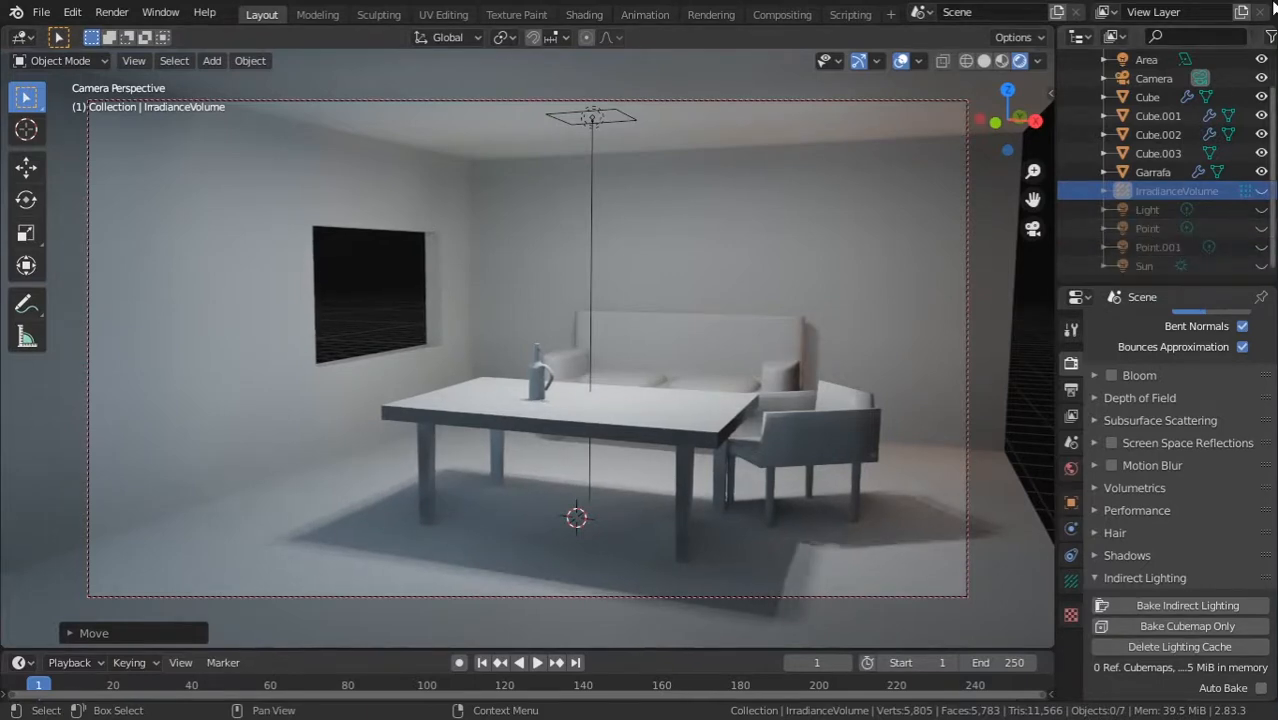
# Step: Show the viewport and render restriction toggles in a widened Outliner and unhide the irradiance volume and all hidden lights
pyautogui.moveTo(1056, 74); pyautogui.dragTo(906, 100)
pyautogui.click(1227, 37)
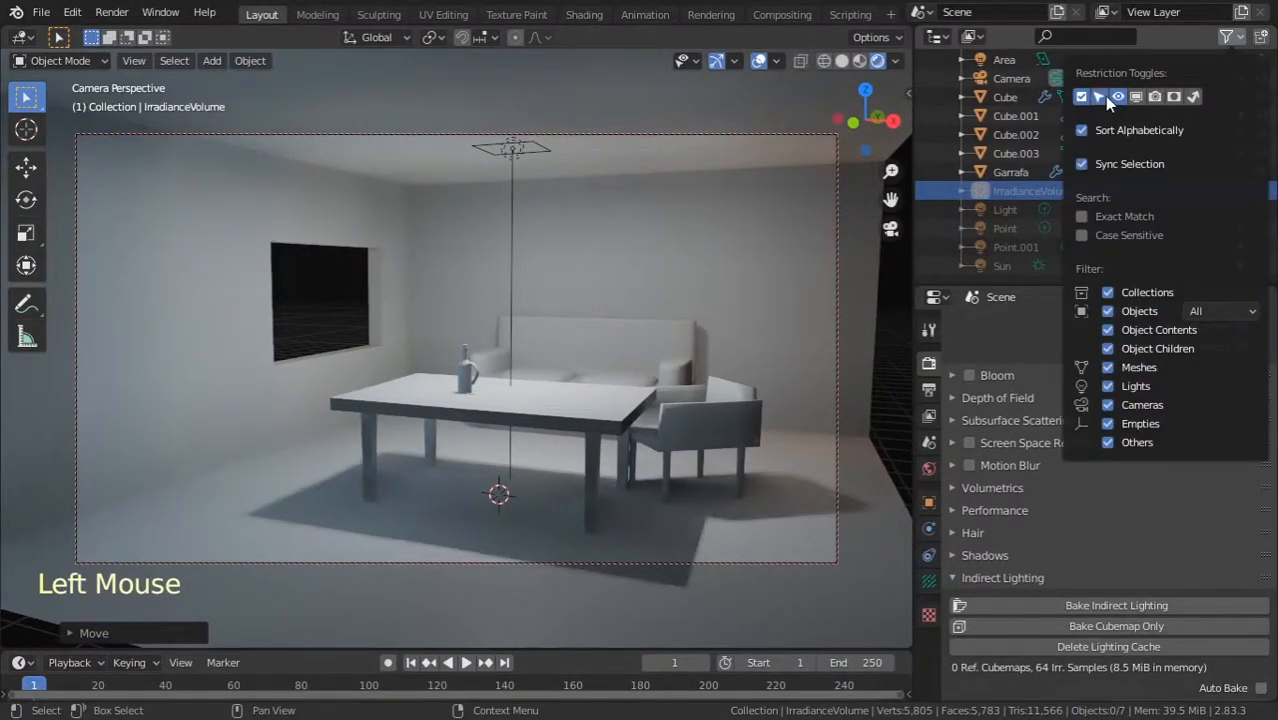
pyautogui.click(1136, 96)
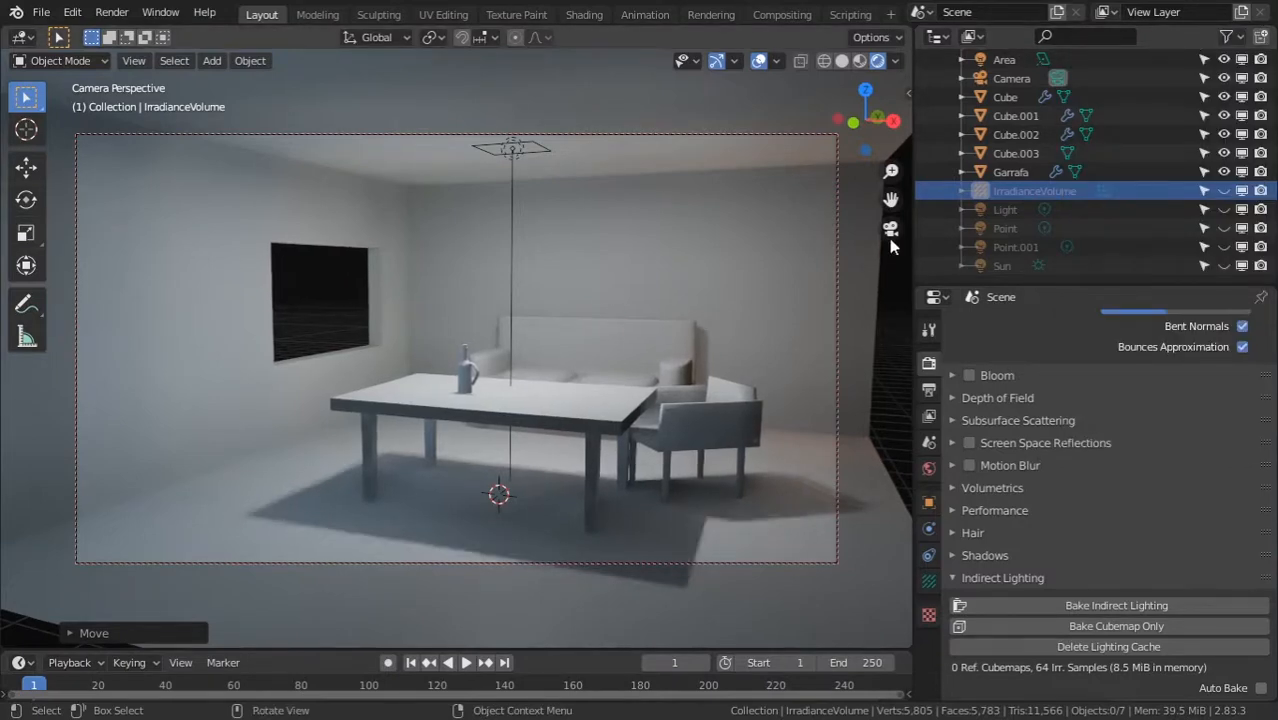
pyautogui.moveTo(1220, 190); pyautogui.dragTo(1218, 271)
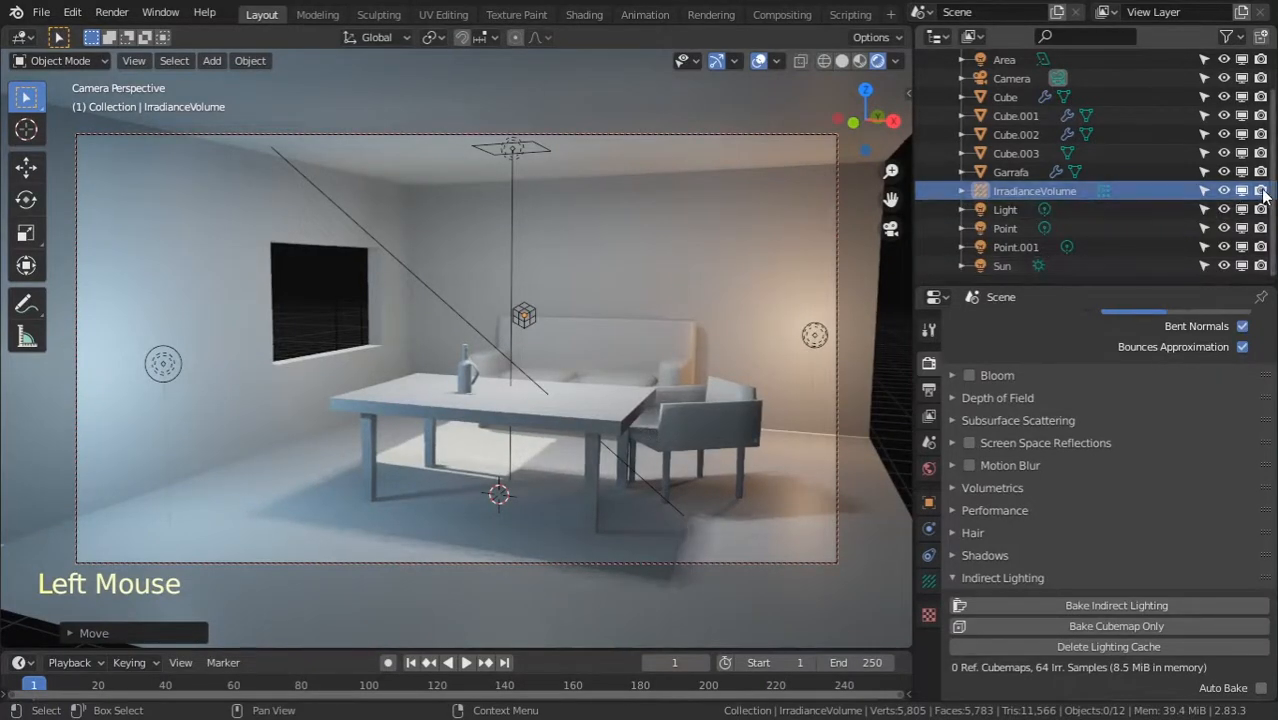
# Step: Disable the sun in both renders and viewports and rebake the indirect lighting
pyautogui.click(1262, 266)
pyautogui.click(1241, 266)
pyautogui.press('Escape')
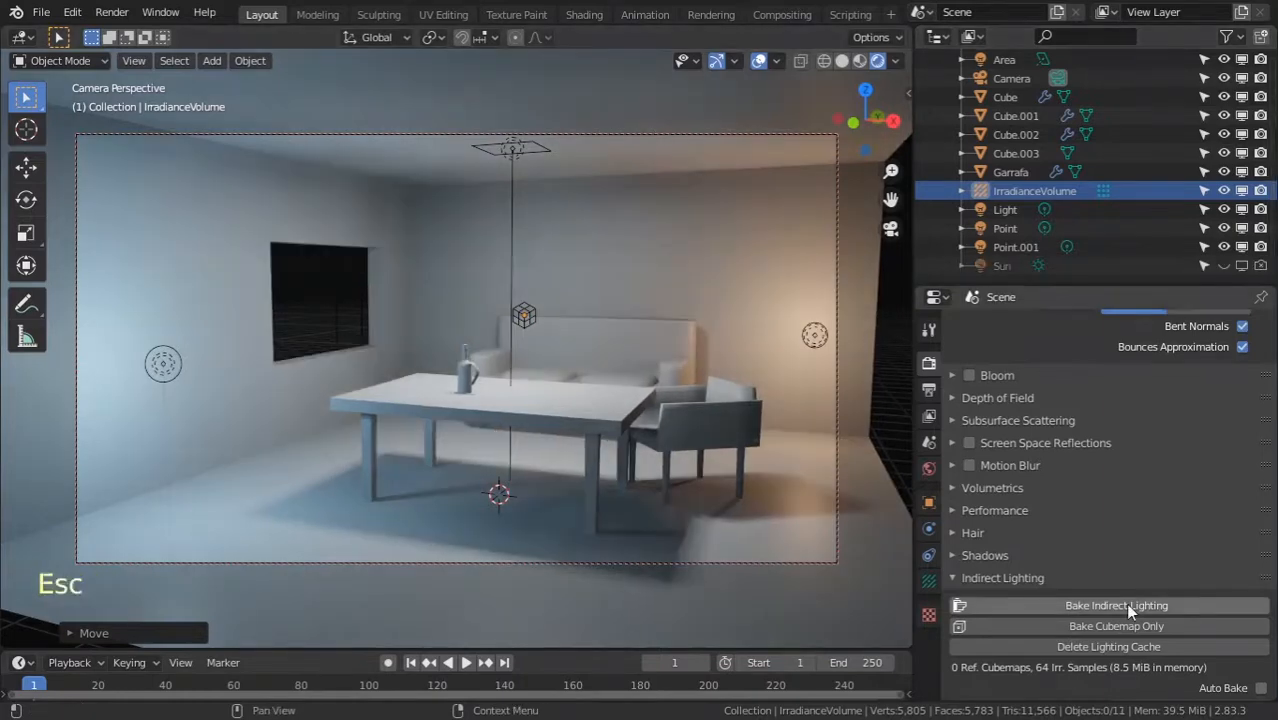
pyautogui.click(1223, 266)
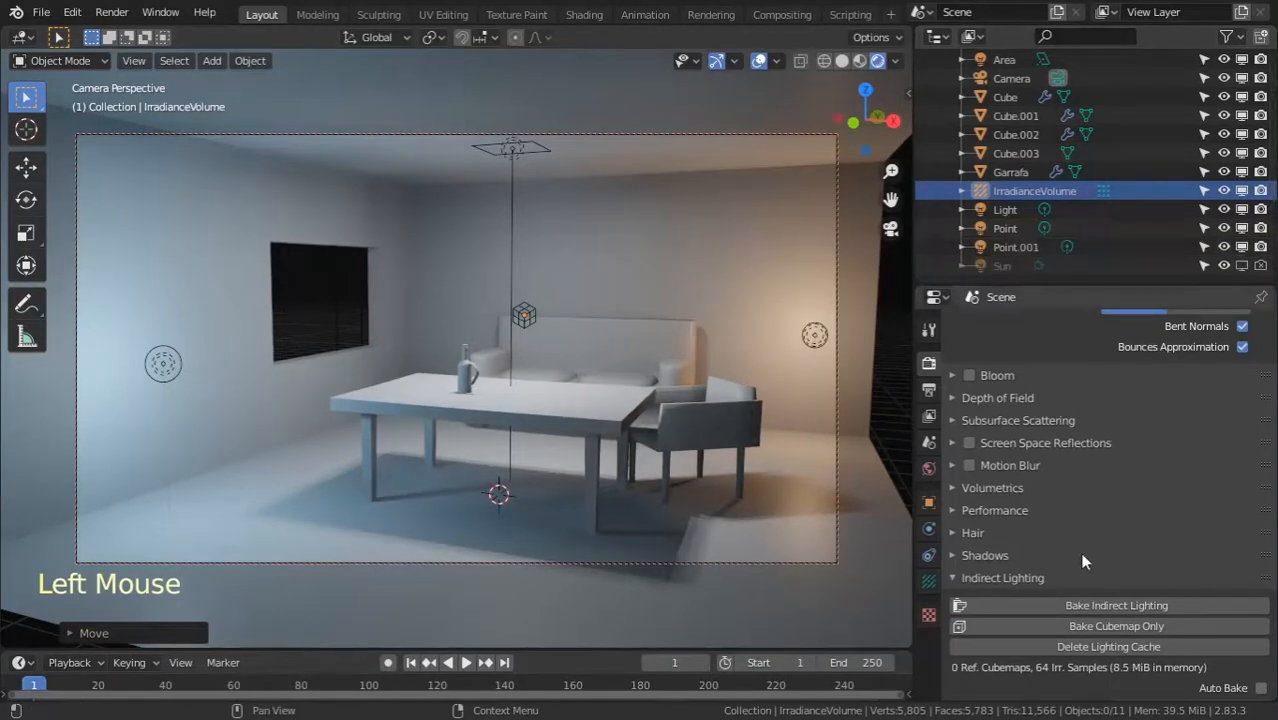
pyautogui.click(1100, 605)
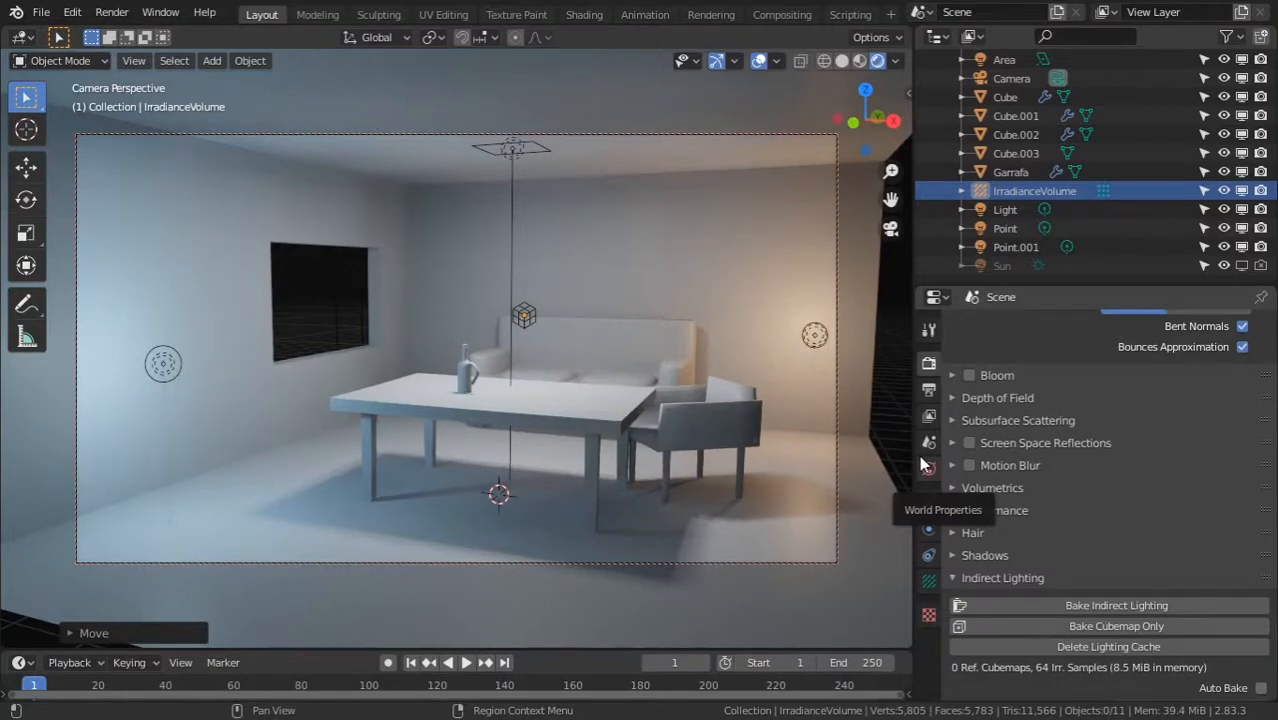
# Step: Render the camera view without the sun, inspect the image and close the render window
pyautogui.press('F12')
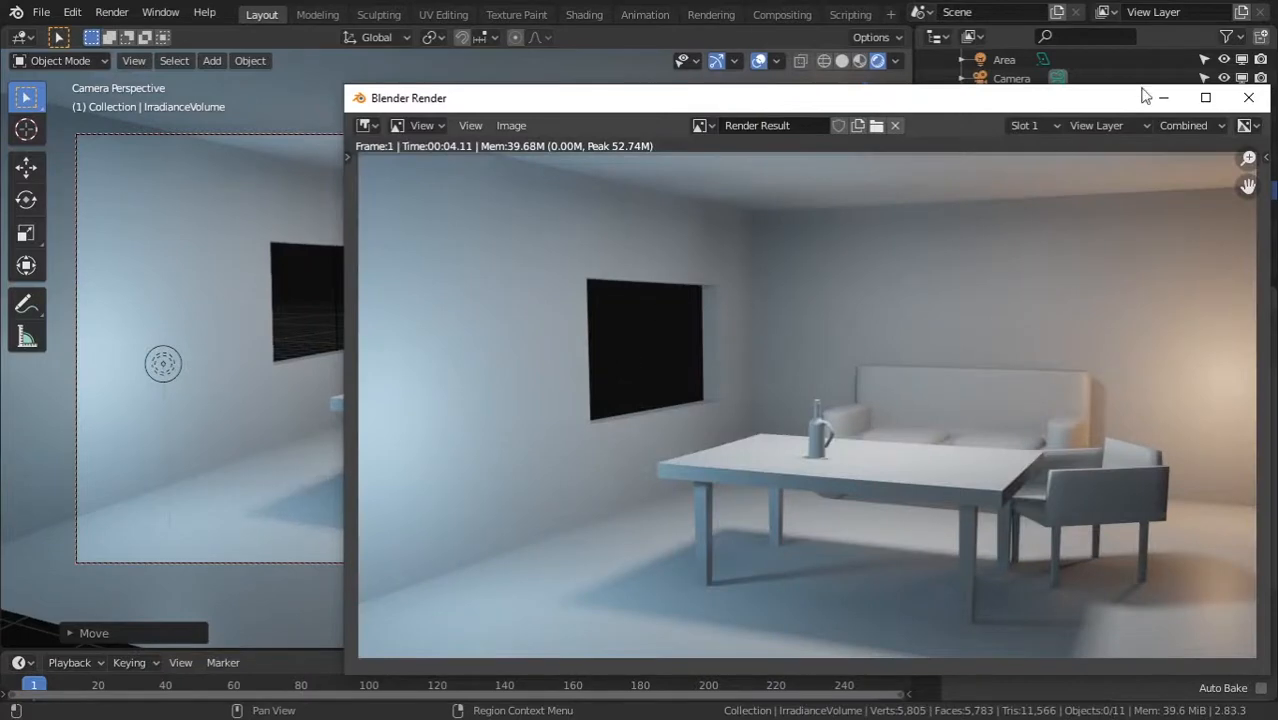
pyautogui.moveTo(1117, 108); pyautogui.dragTo(959, 59)
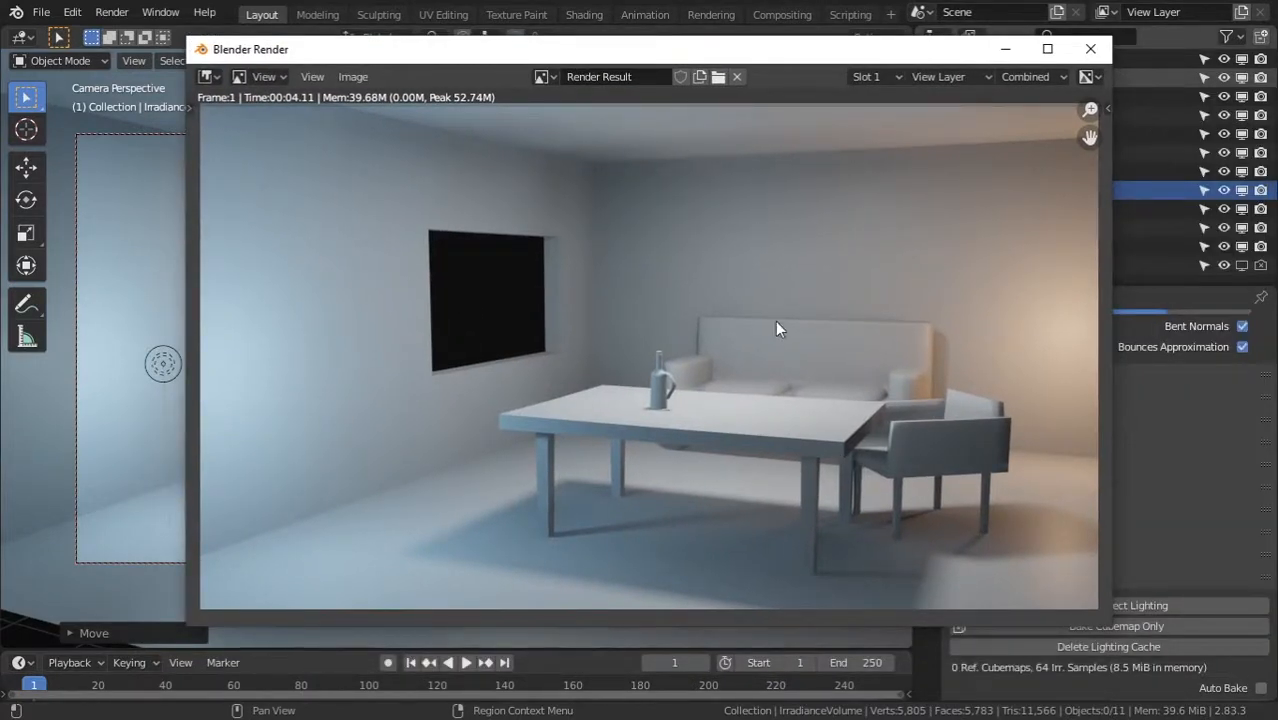
pyautogui.click(1091, 50)
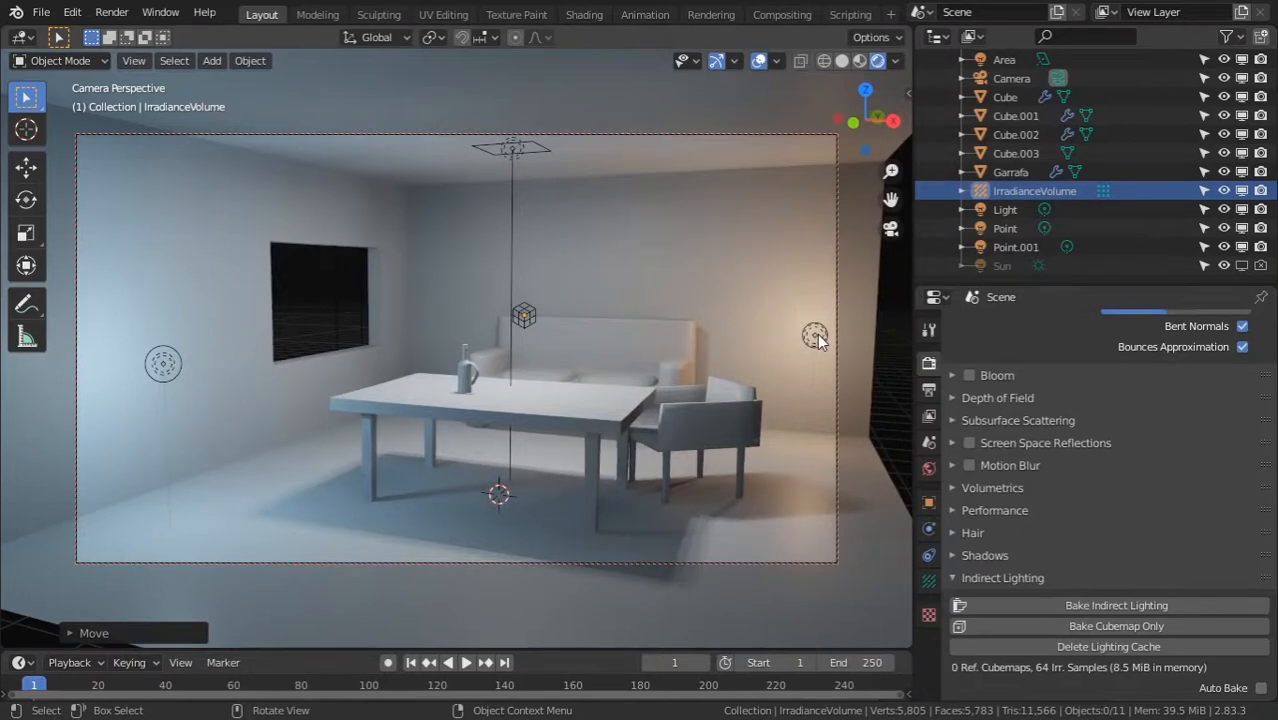
# Step: Hide the Point.001 light and disable it in both viewports and renders
pyautogui.click(818, 336)
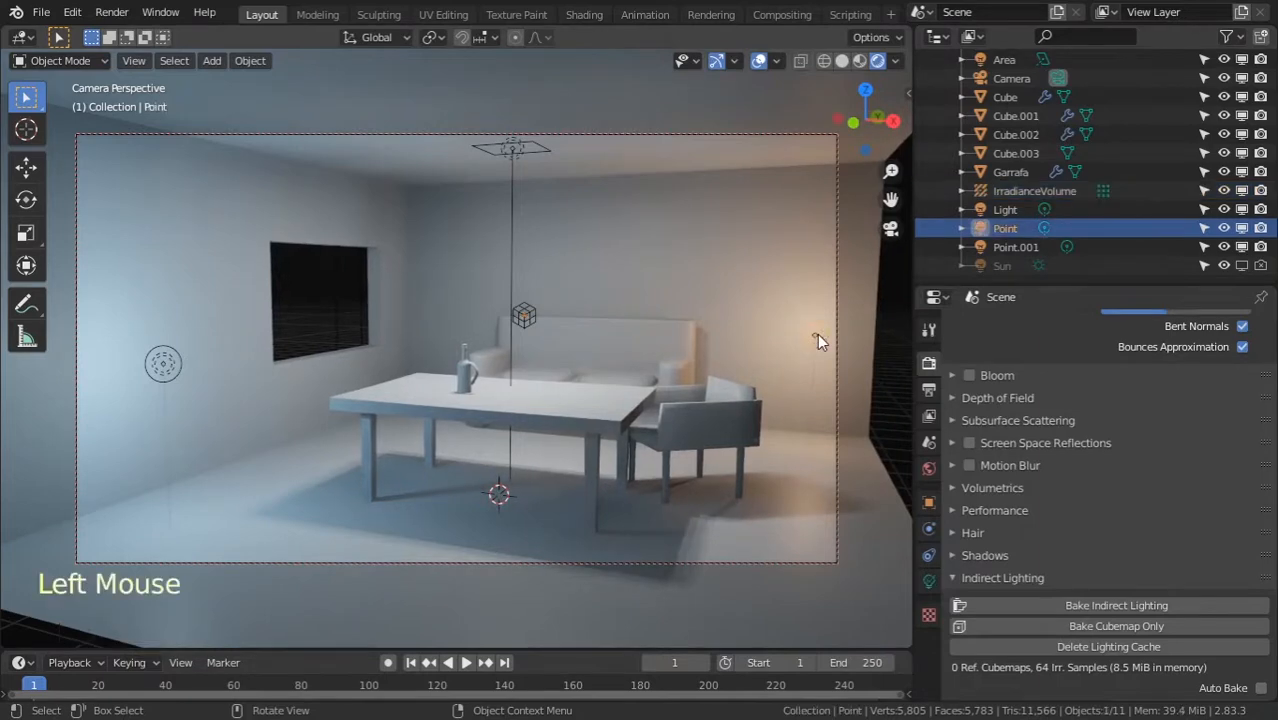
pyautogui.click(1225, 250)
pyautogui.click(1242, 248)
pyautogui.click(1260, 249)
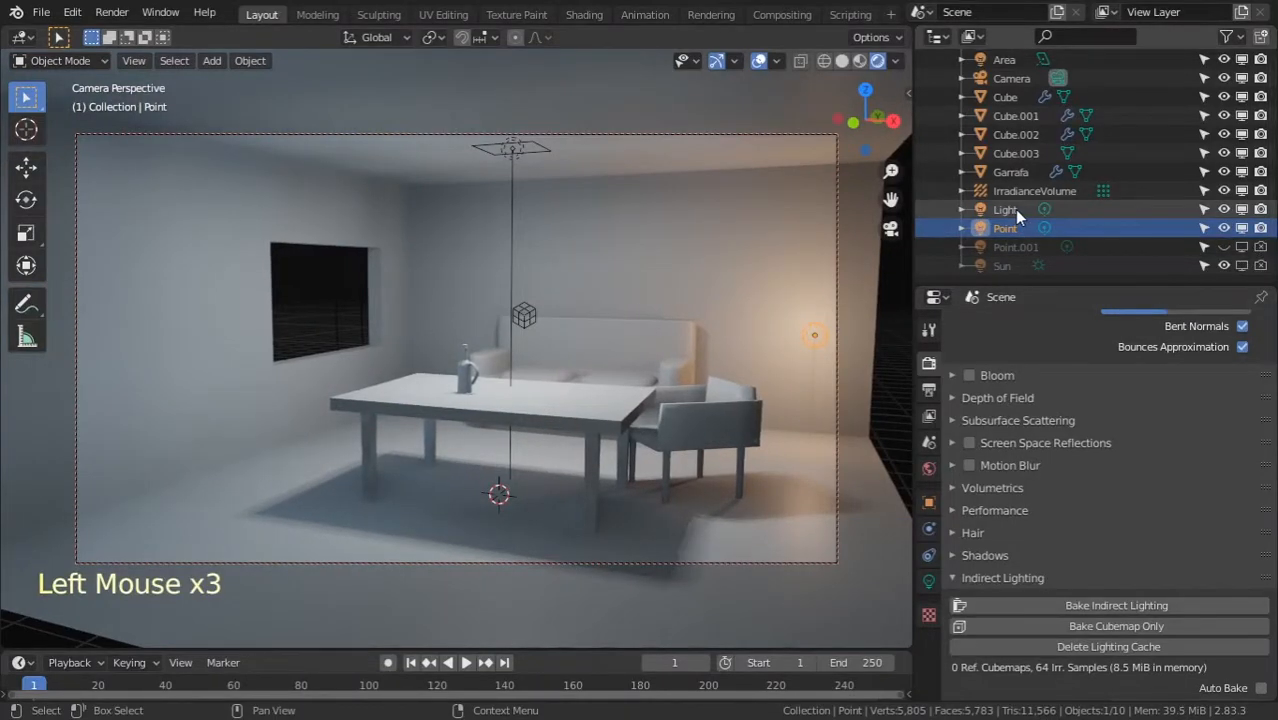
# Step: Set the power of the warm point light beside the sofa to 50 W and rebake the indirect lighting
pyautogui.click(1004, 232)
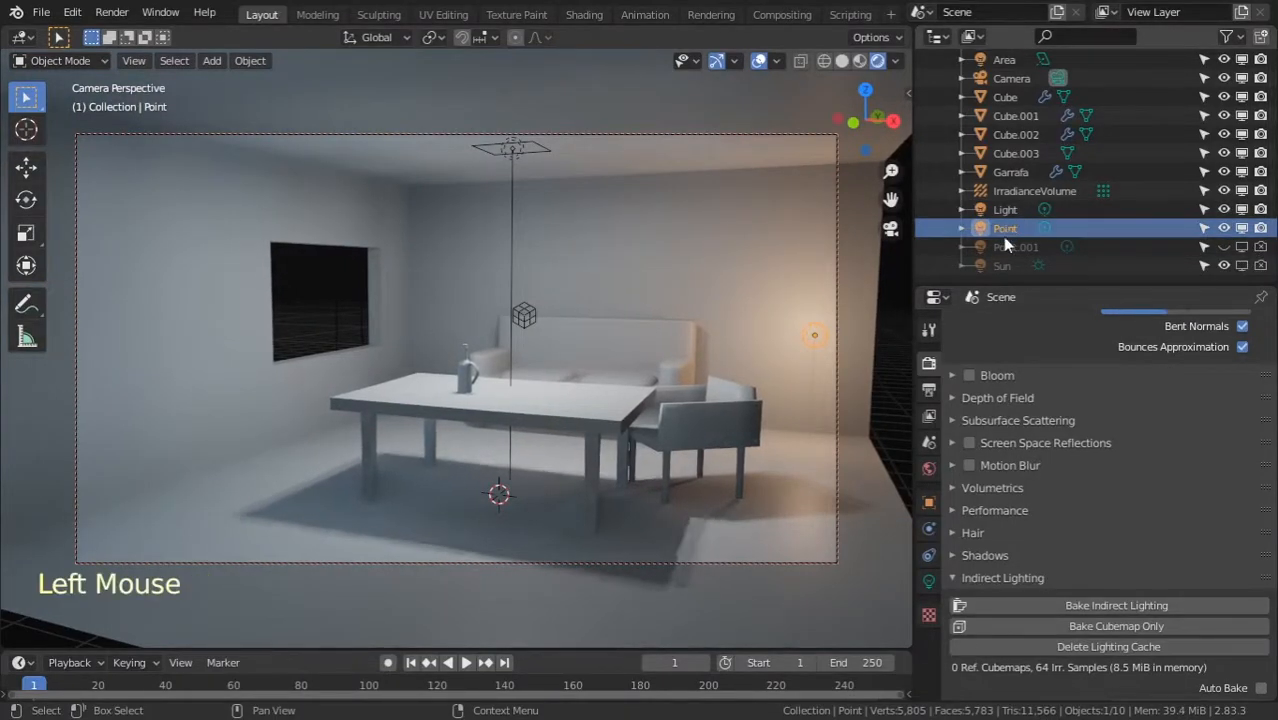
pyautogui.click(929, 581)
pyautogui.click(1167, 449)
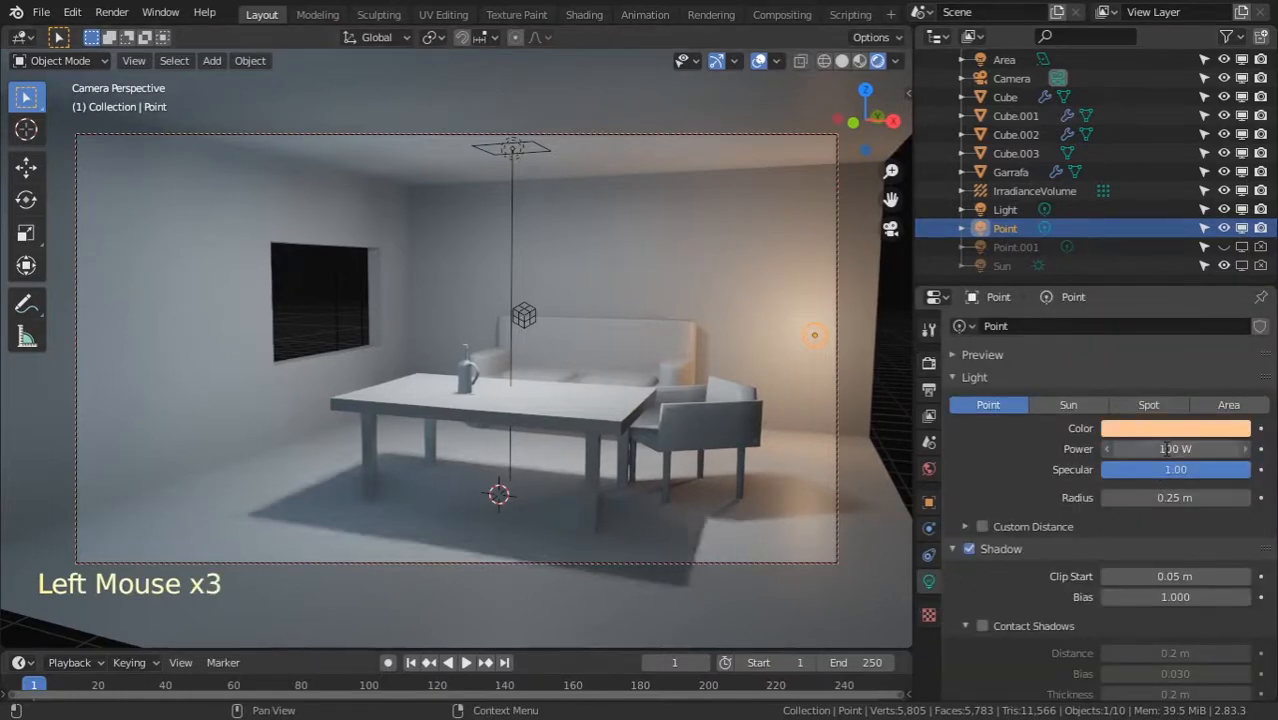
pyautogui.write('50')
pyautogui.press('Return')
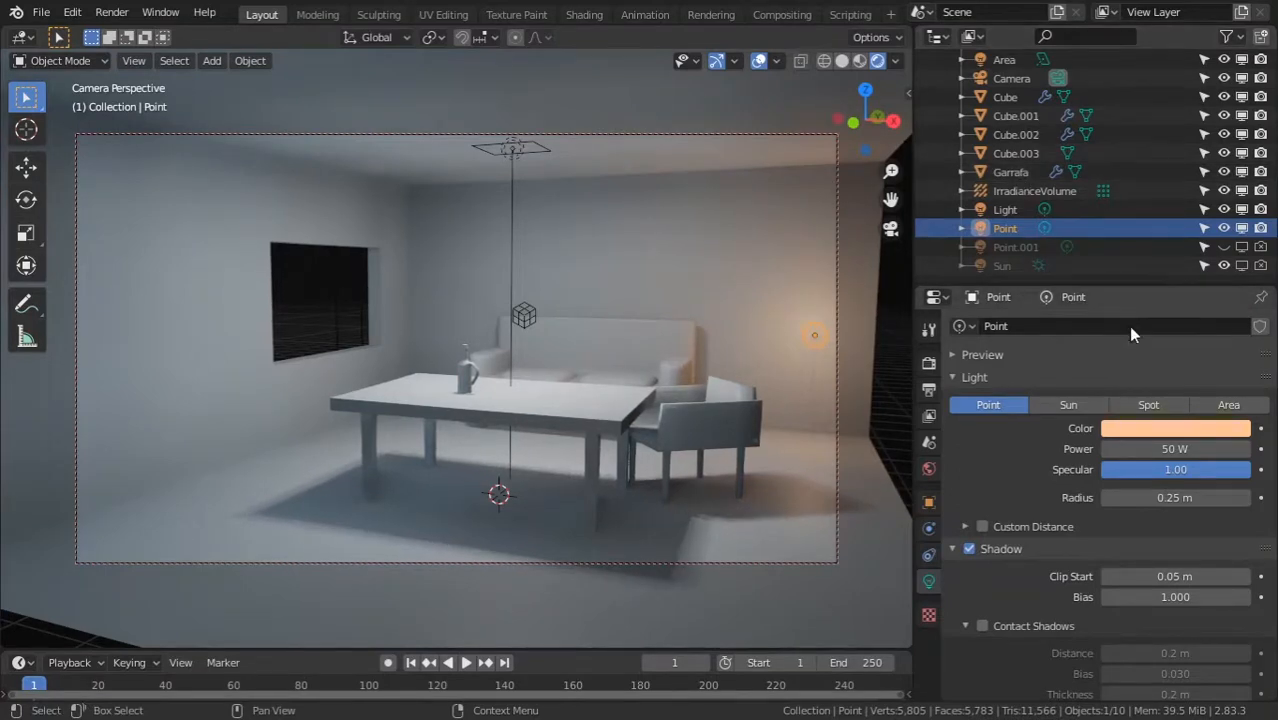
pyautogui.click(929, 363)
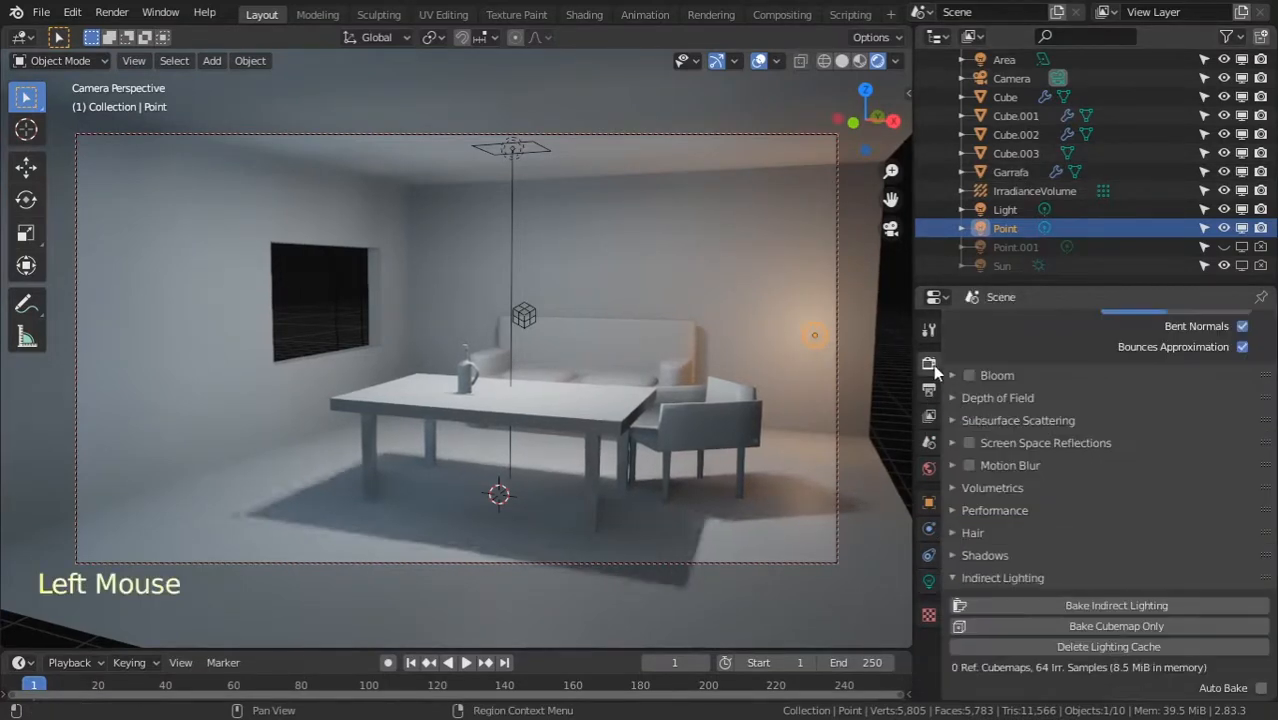
pyautogui.click(1118, 604)
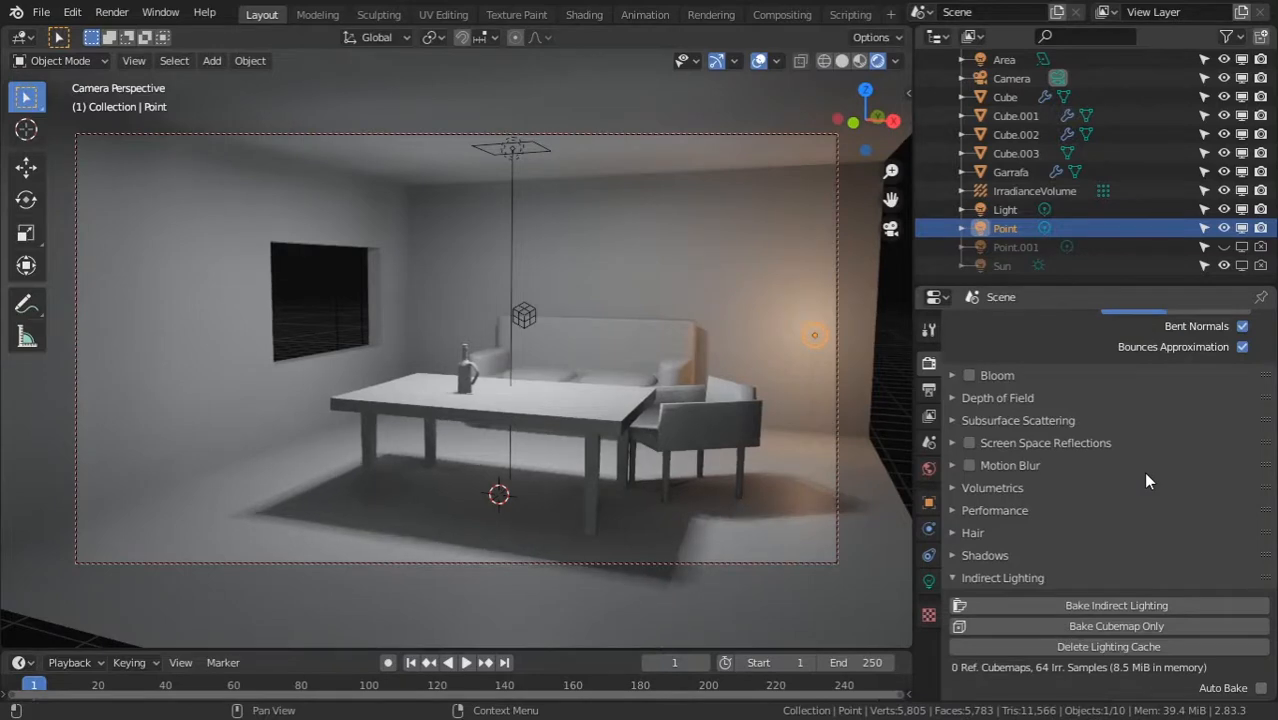
# Step: Render the camera view with the dimmed warm light, inspect the image and close the render window
pyautogui.press('F12')
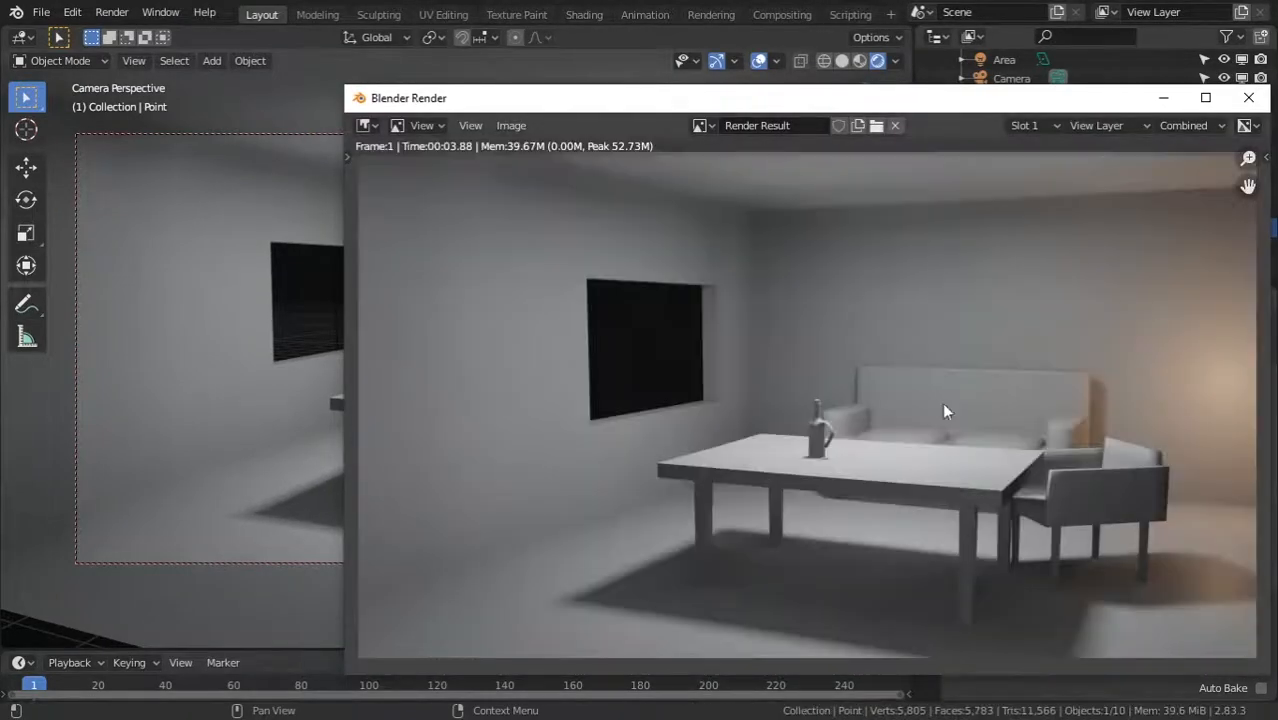
pyautogui.moveTo(1078, 98); pyautogui.dragTo(862, 40)
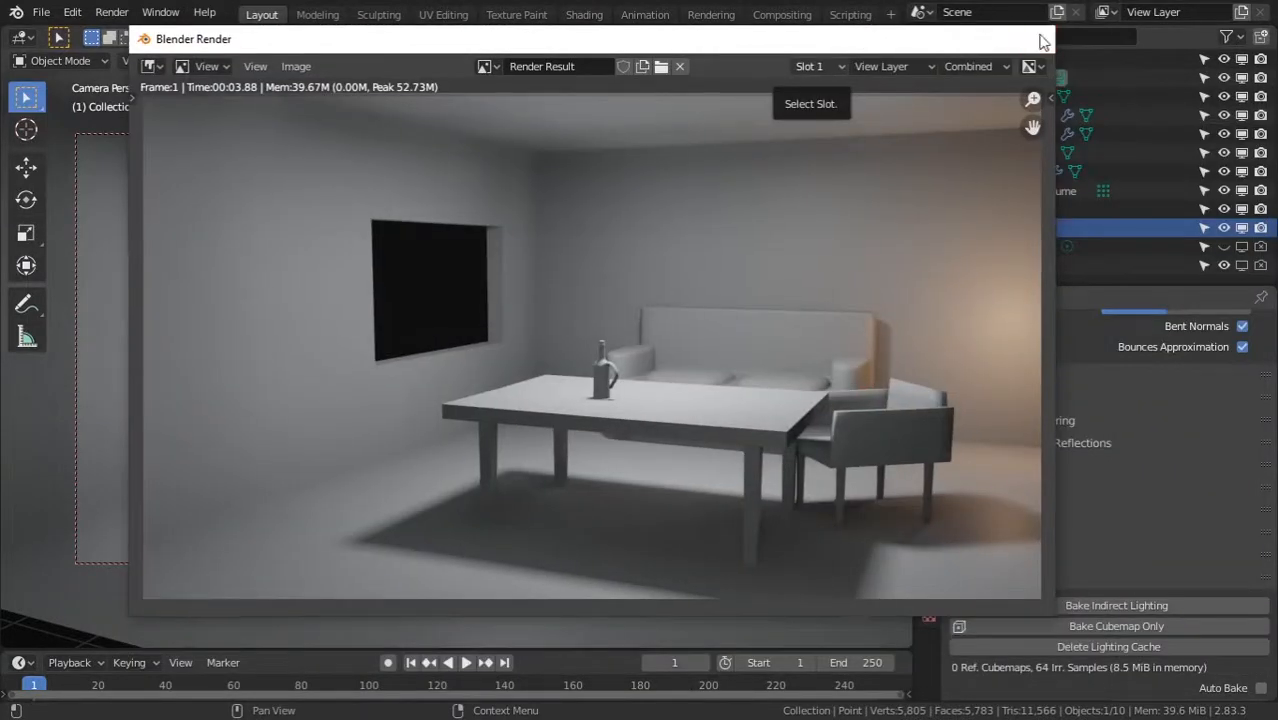
pyautogui.click(1043, 40)
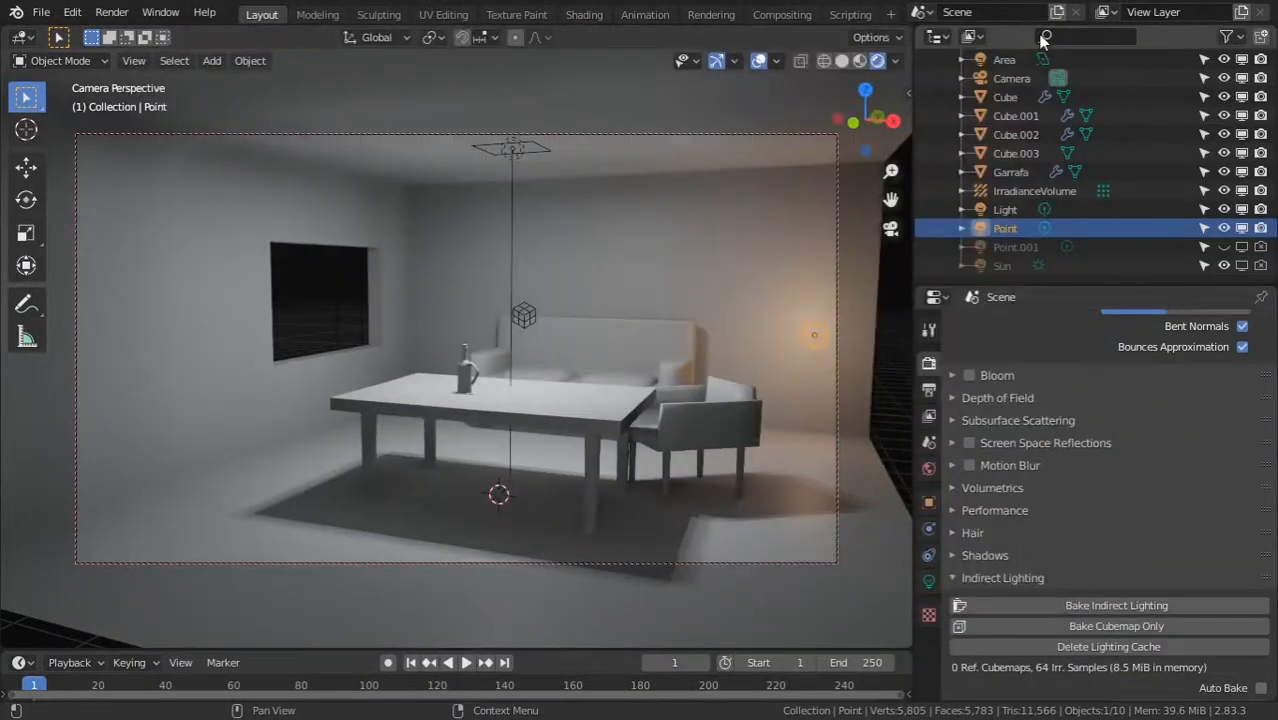
# Step: Re-enable the Sun light in both viewports and renders
pyautogui.click(1224, 266)
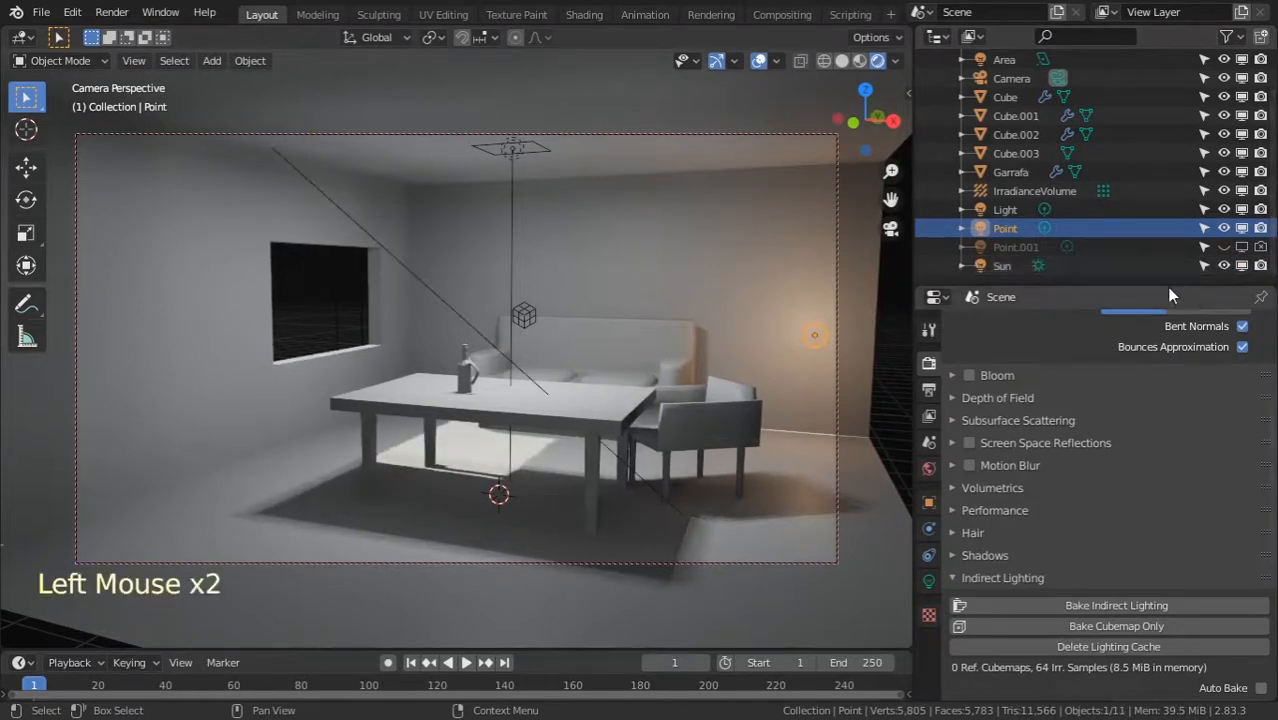